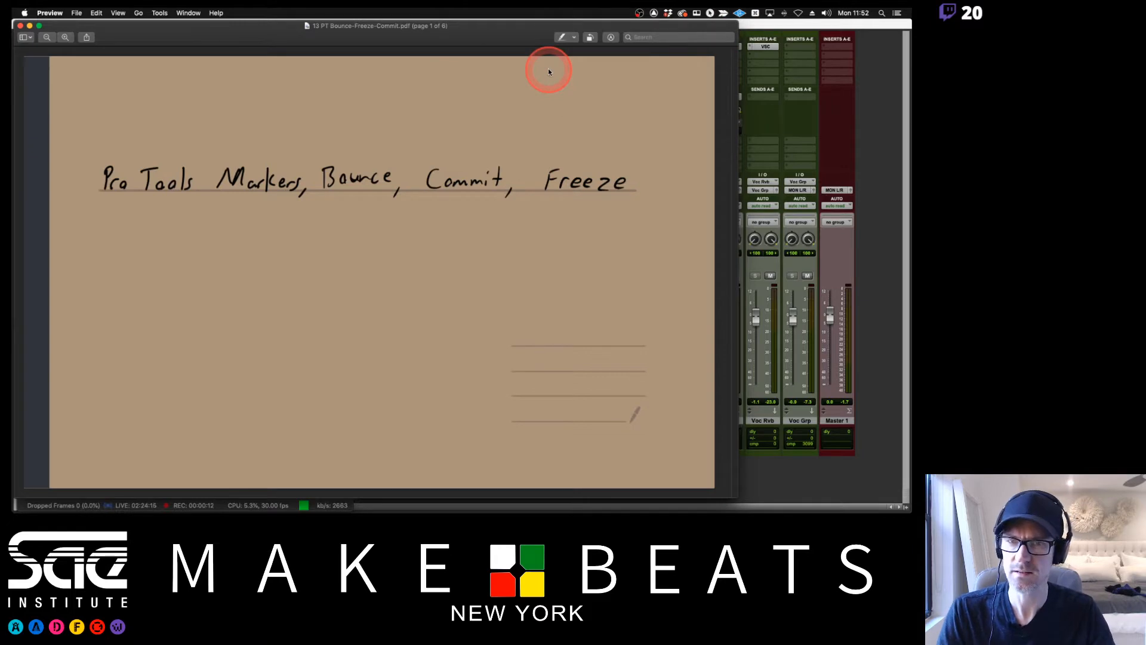
# Page through the PDF notes to review the Bouncing Tracks and Commit pages.
pyautogui.press('Down')
pyautogui.press('Down')
pyautogui.press('Down')
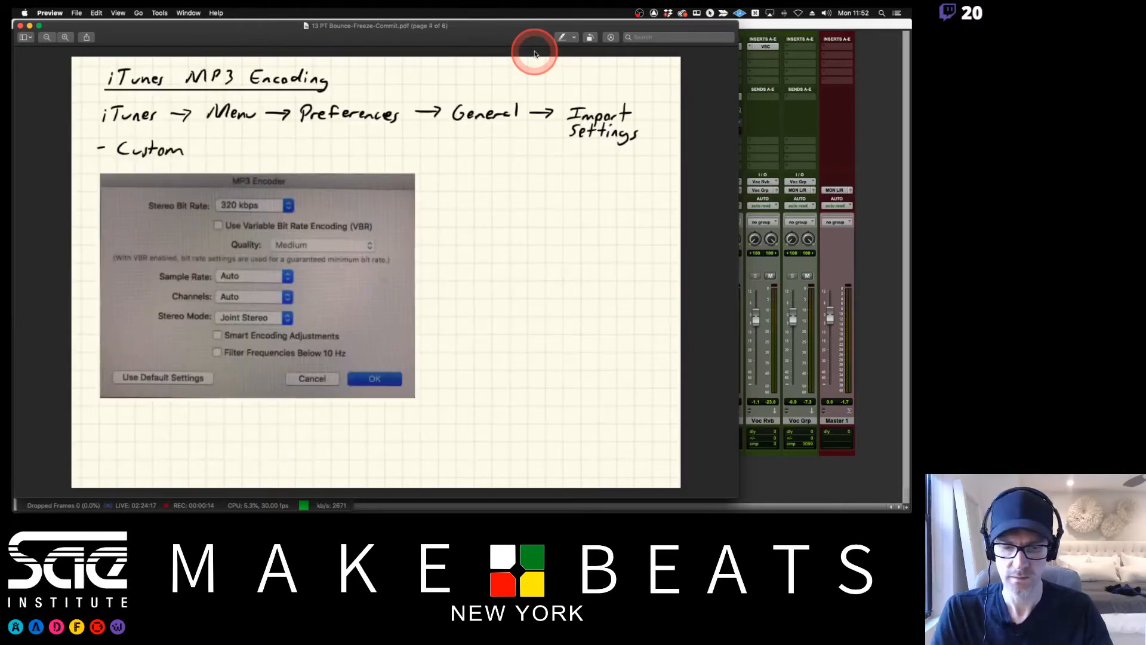
pyautogui.press('Down')
pyautogui.press('Down')
pyautogui.press('Up')
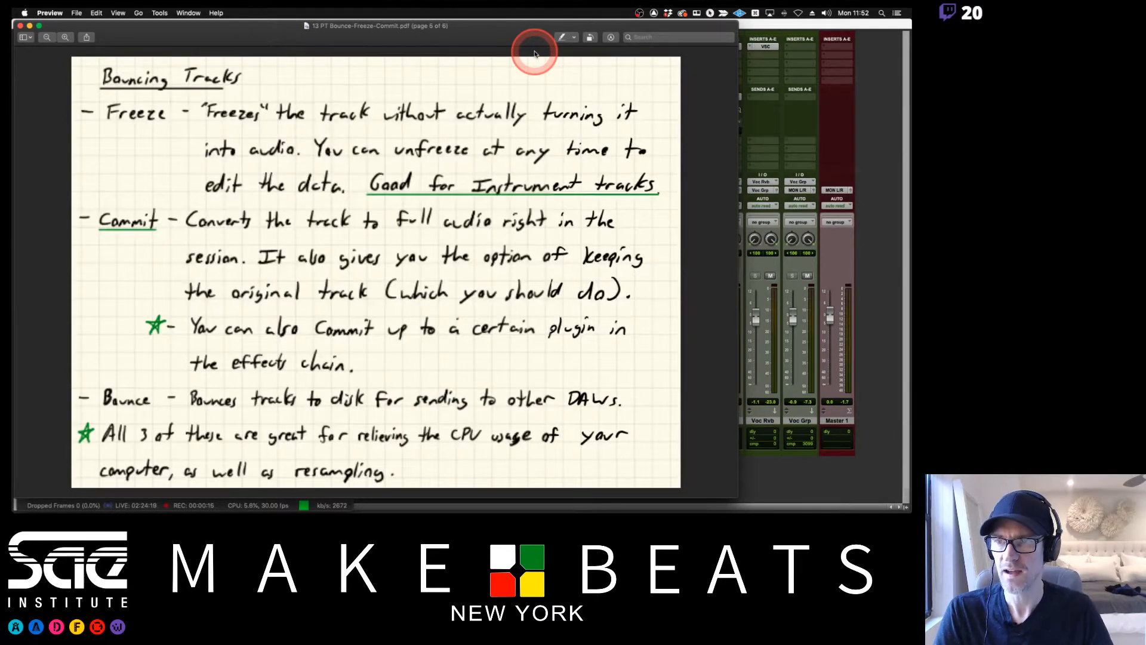
pyautogui.press('Down')
pyautogui.press('Up')
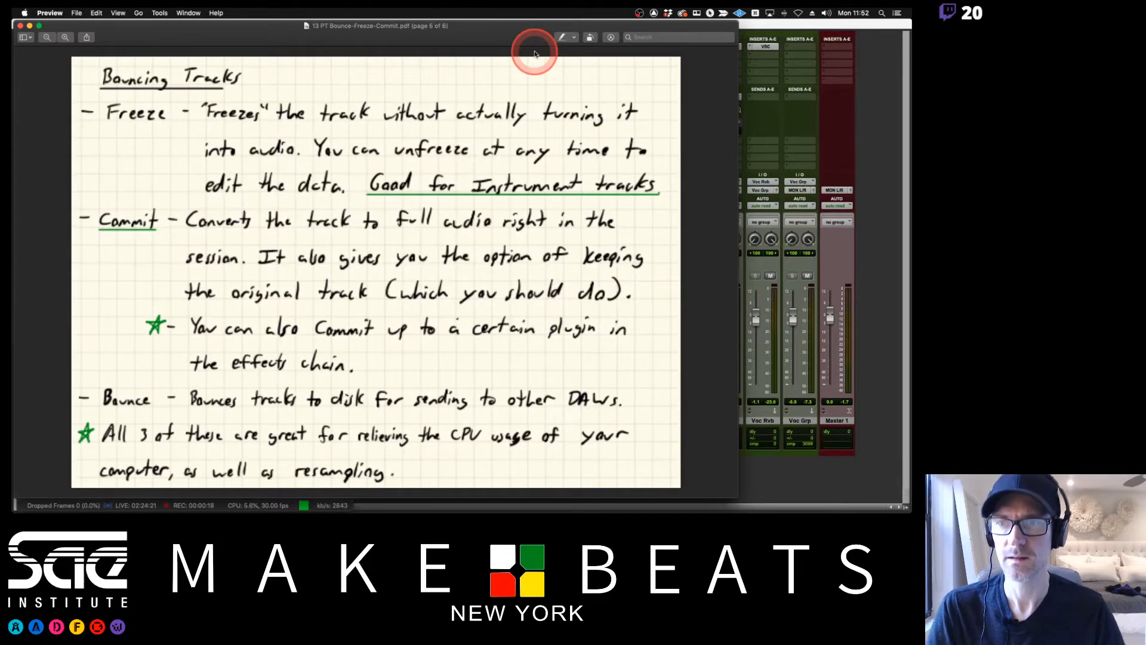
pyautogui.press('Down')
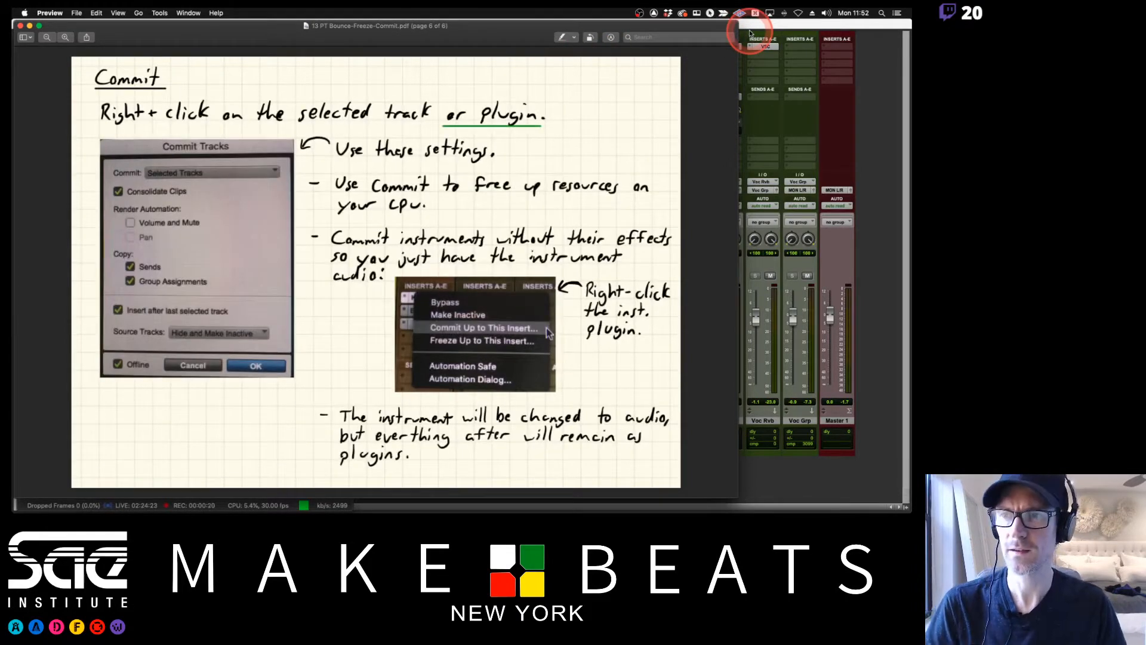
pyautogui.press('Up')
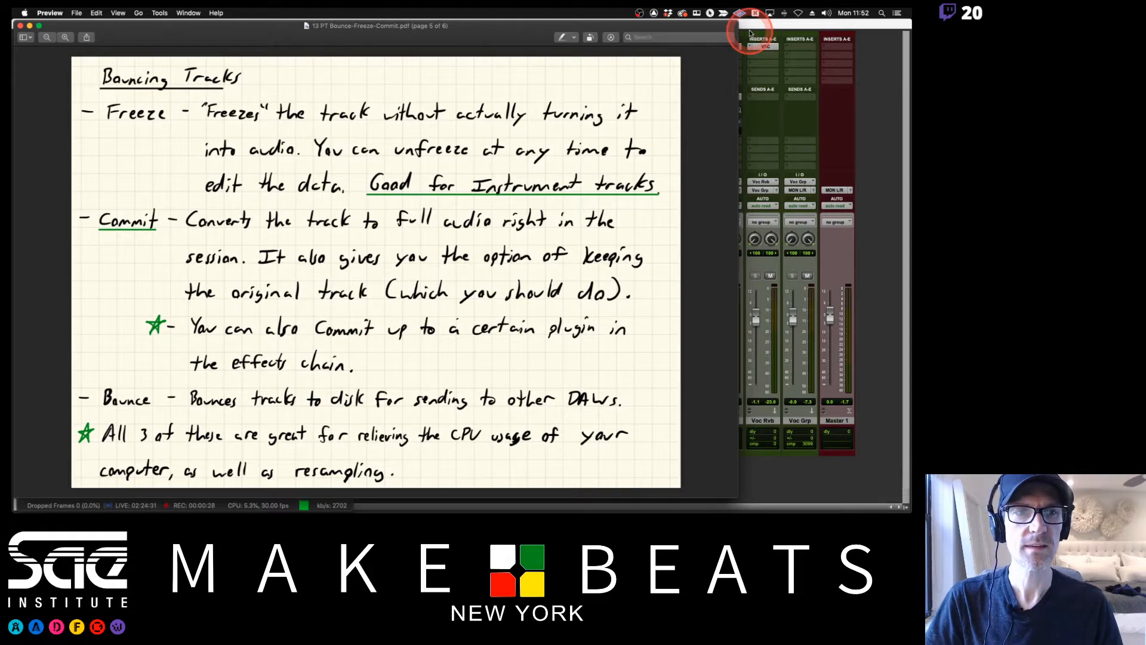
# Switch to Pro Tools and try to select the three plug-ins on the Bass FX 1 track.
pyautogui.click(751, 27)
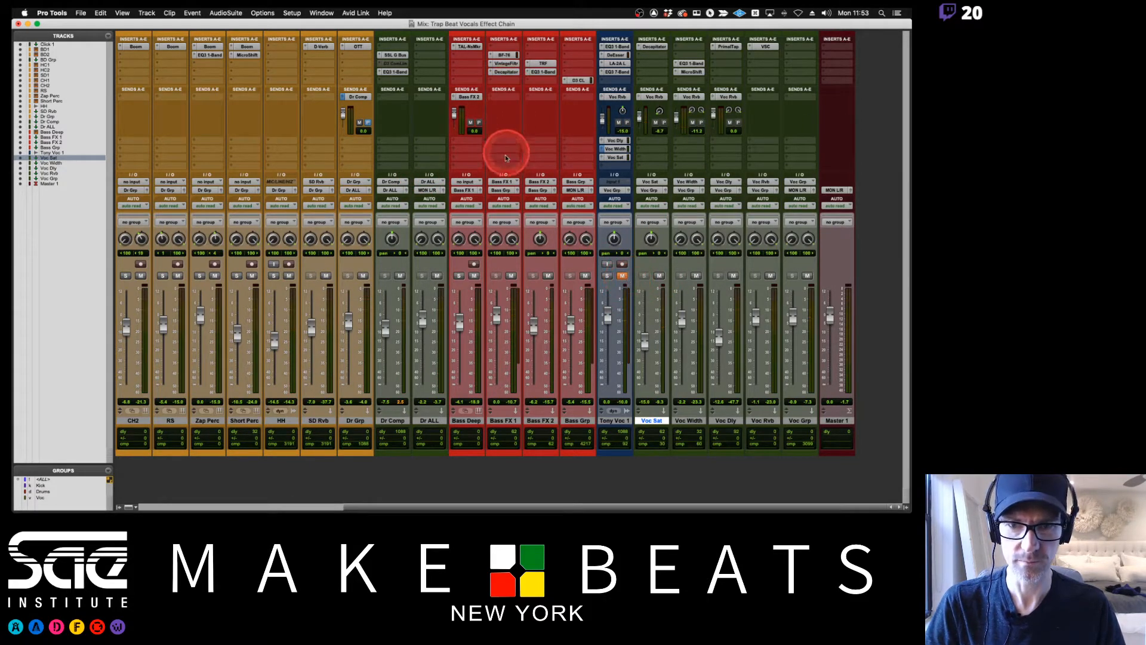
pyautogui.click(497, 53)
pyautogui.click(505, 72)
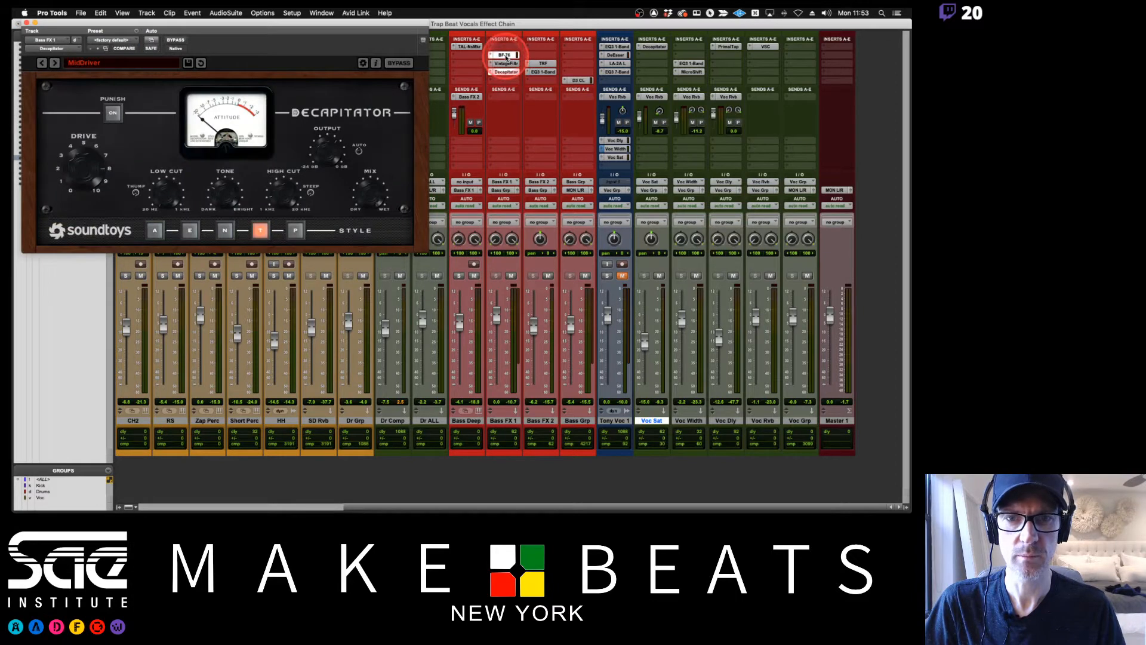
pyautogui.click(505, 56)
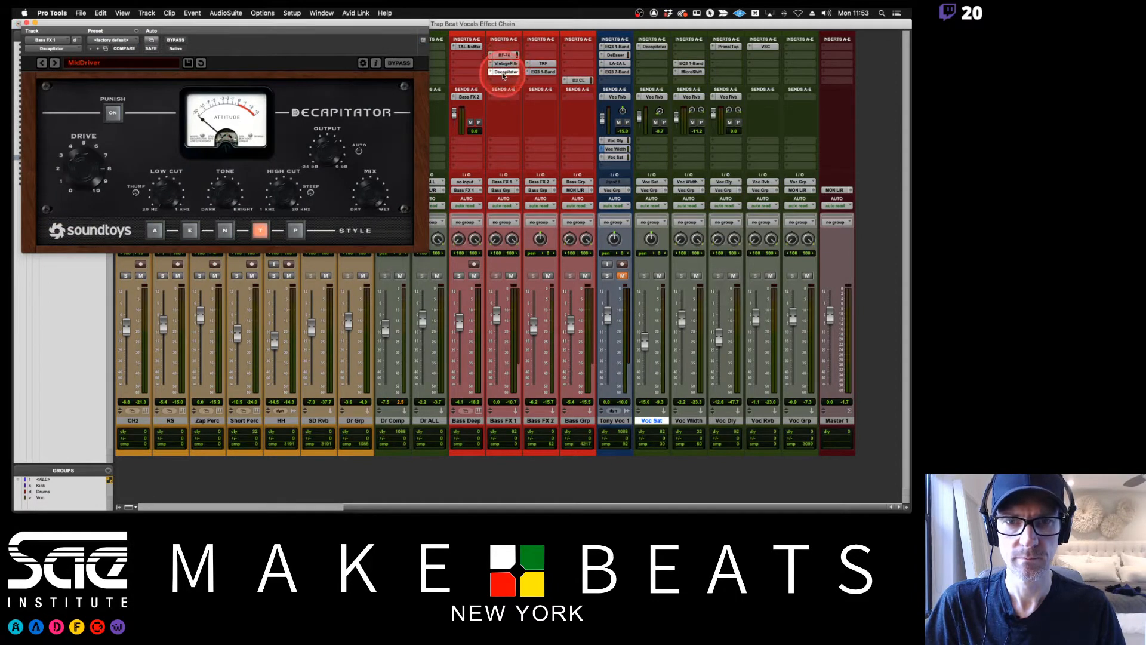
pyautogui.click(504, 63)
pyautogui.click(503, 64)
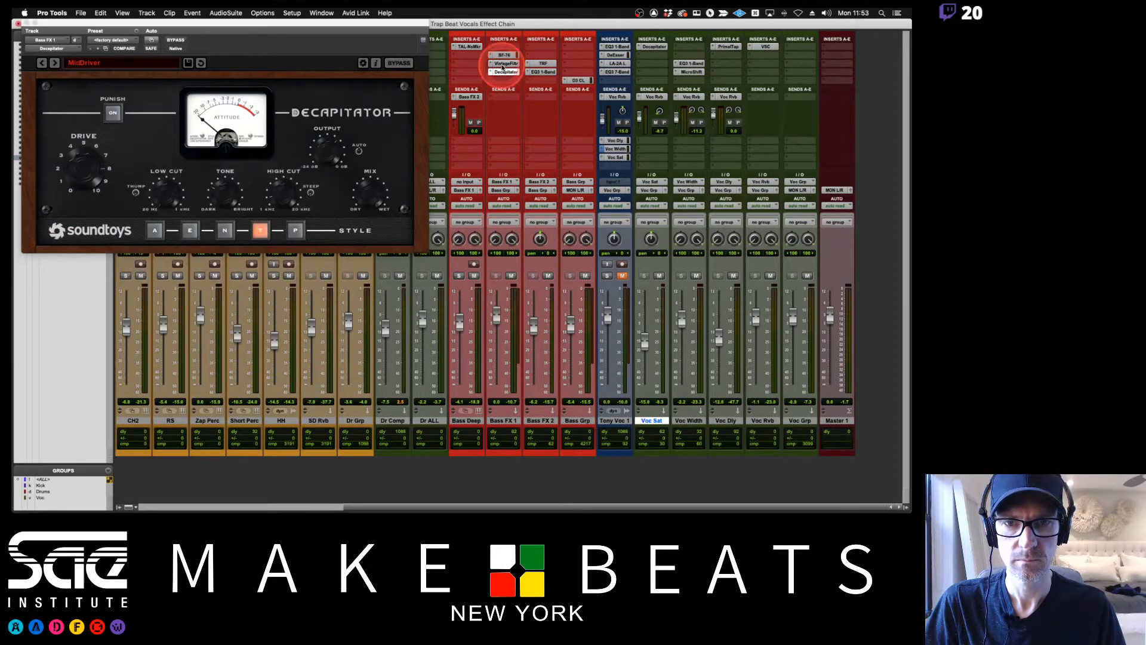
pyautogui.click(19, 23)
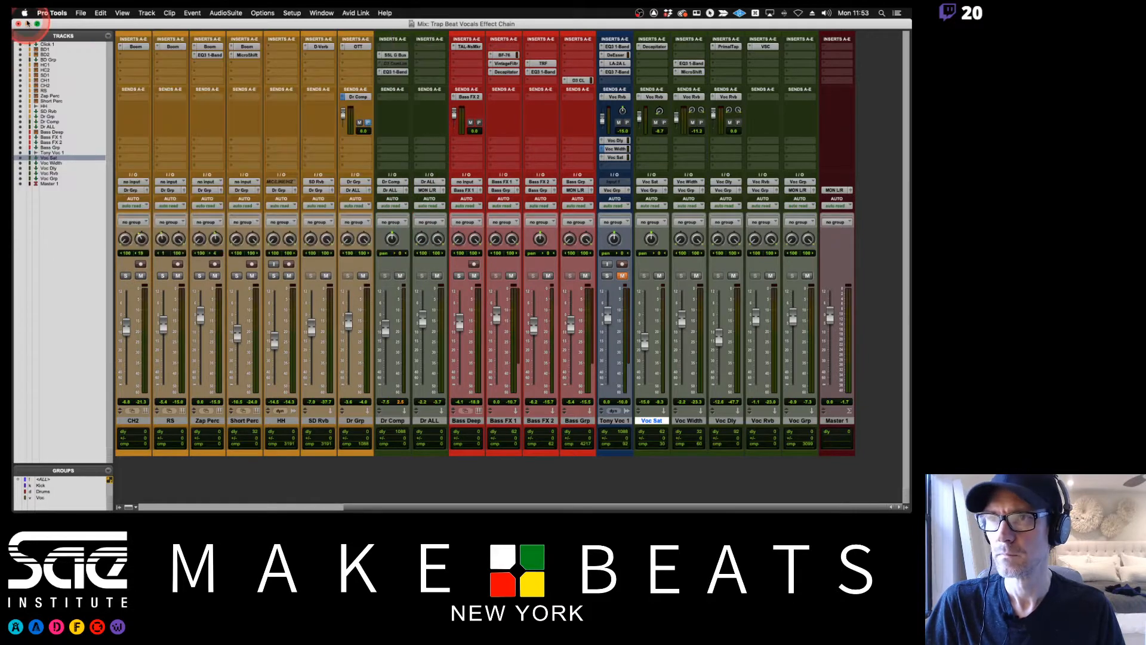
# Move the three plug-ins, BF-76 through Decapitator, from the Bass FX 1 track to the Bass Deep track.
pyautogui.click(506, 55)
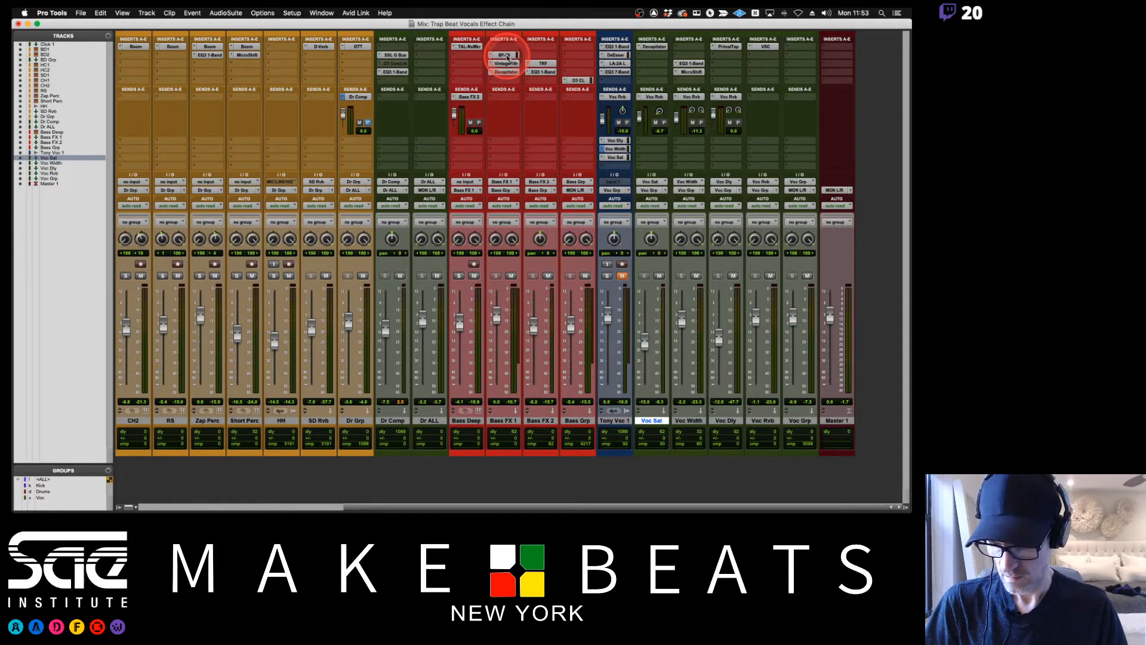
pyautogui.click(338, 53)
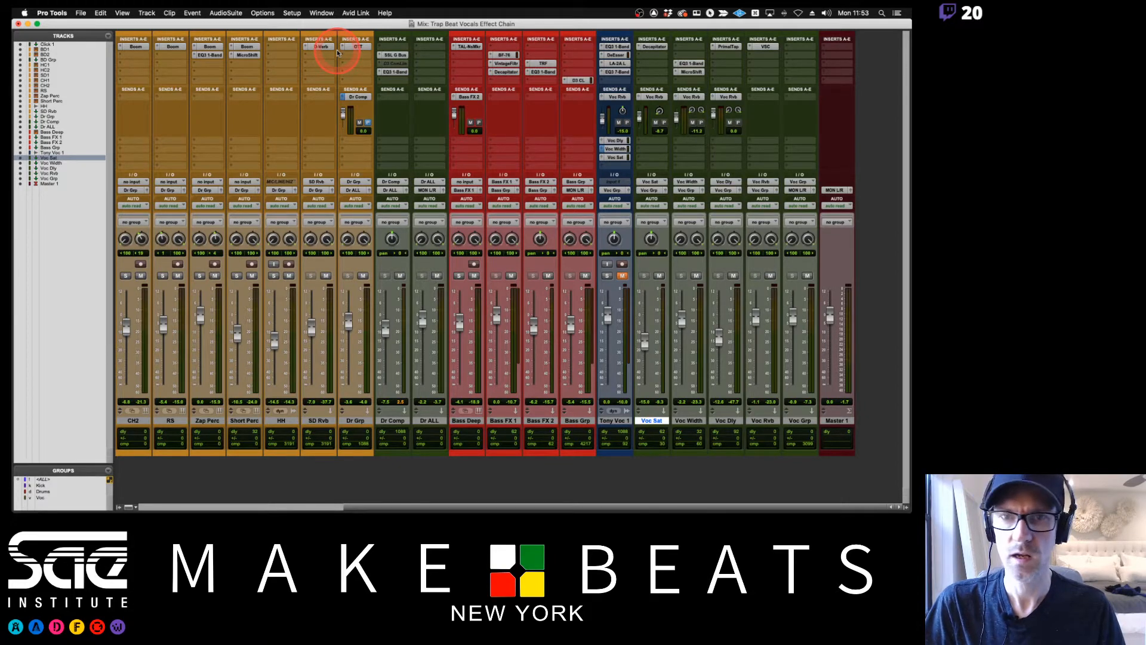
pyautogui.click(525, 46)
pyautogui.click(505, 57)
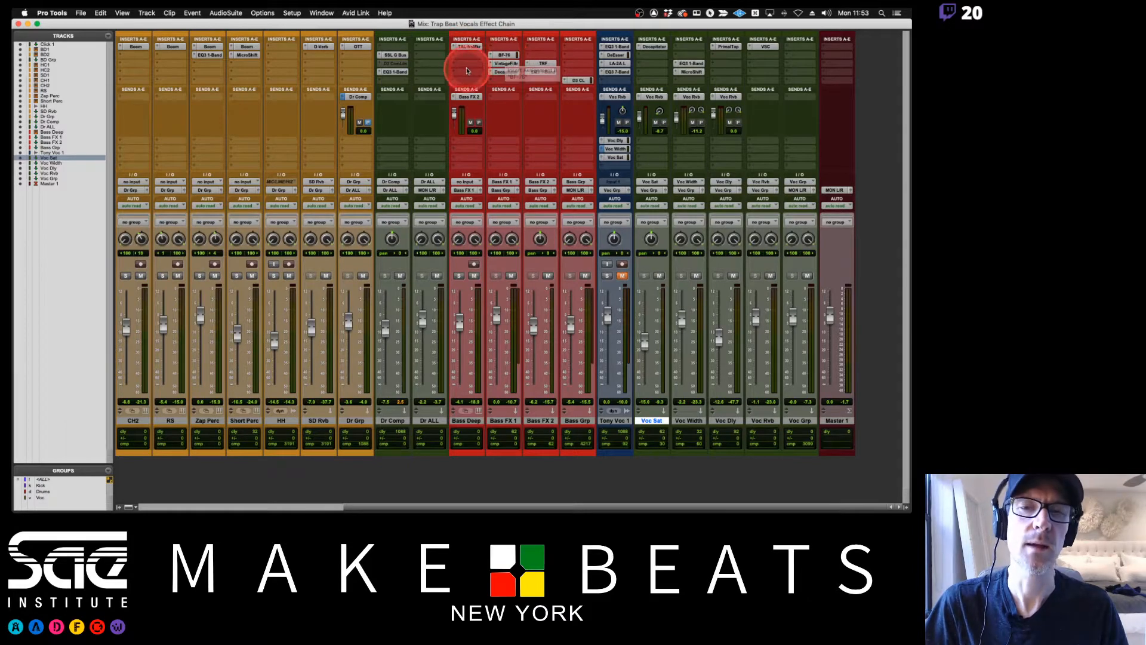
pyautogui.moveTo(505, 55); pyautogui.dragTo(473, 76)
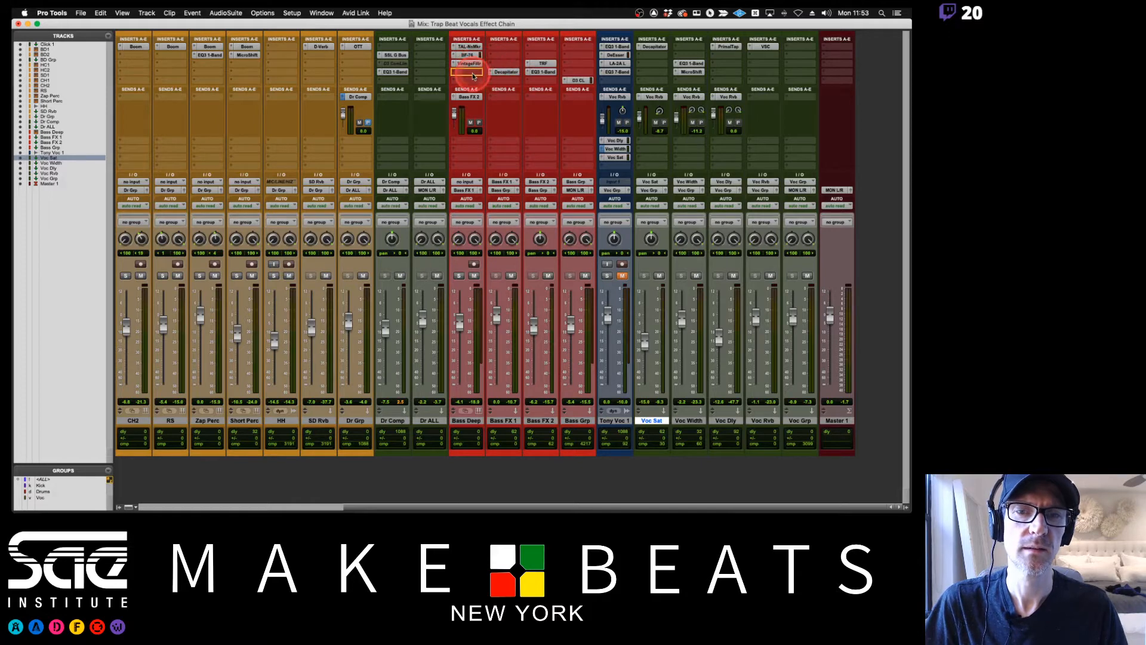
# During playback, mute Bass FX 1 and route the Bass Deep output to MON L/R (Stereo).
pyautogui.press('space')
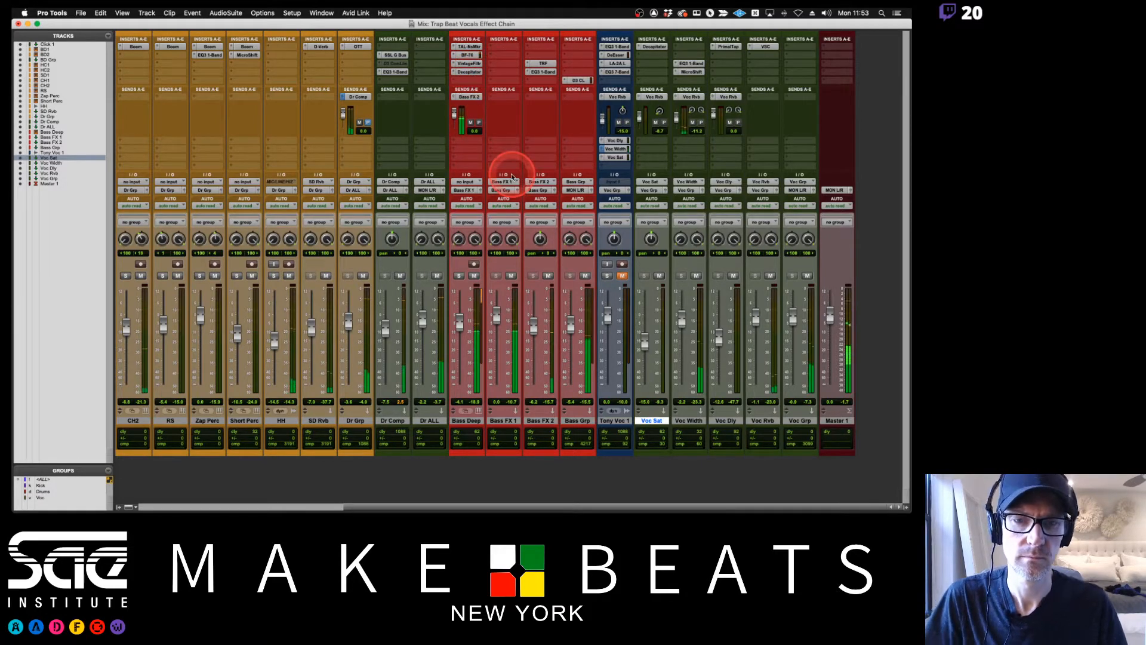
pyautogui.click(511, 275)
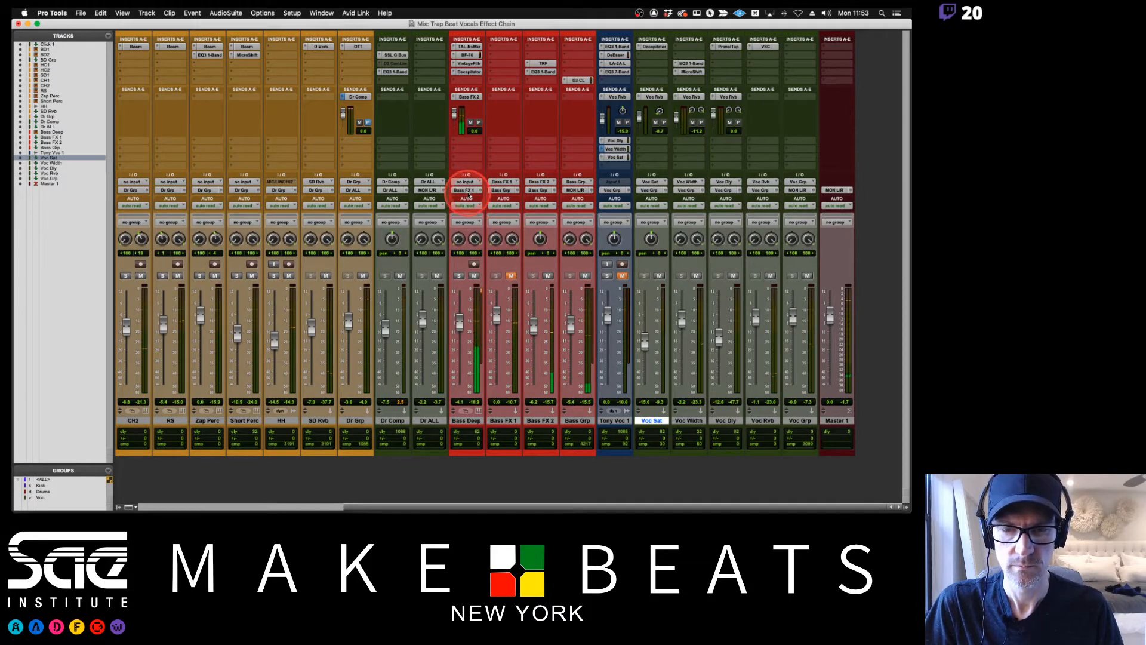
pyautogui.click(467, 190)
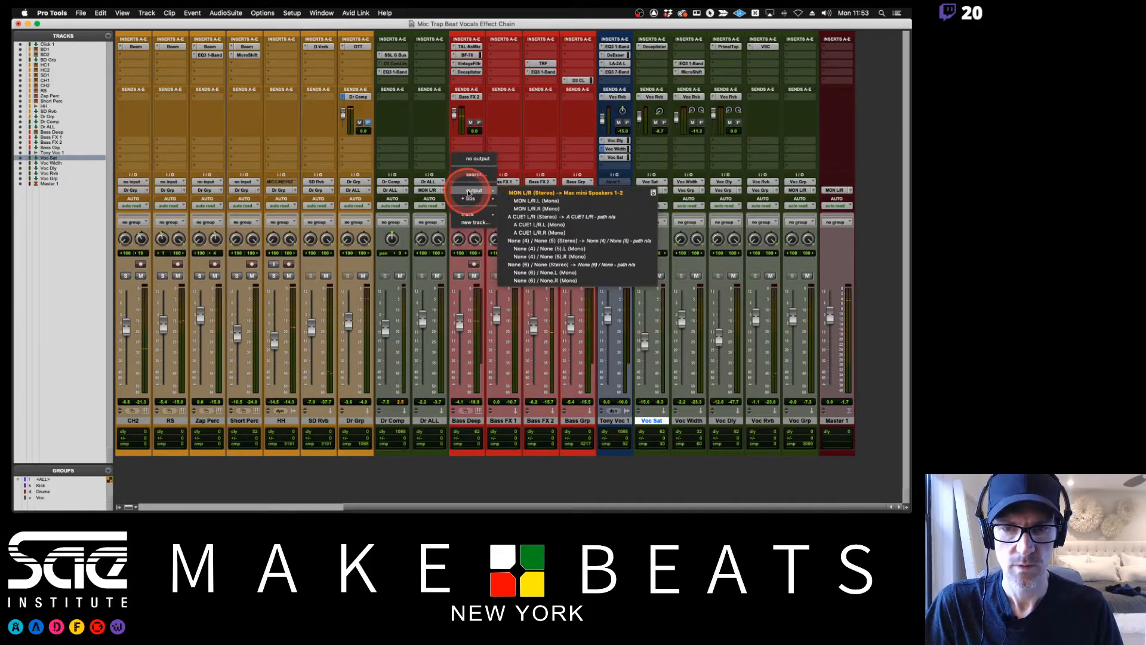
pyautogui.click(520, 192)
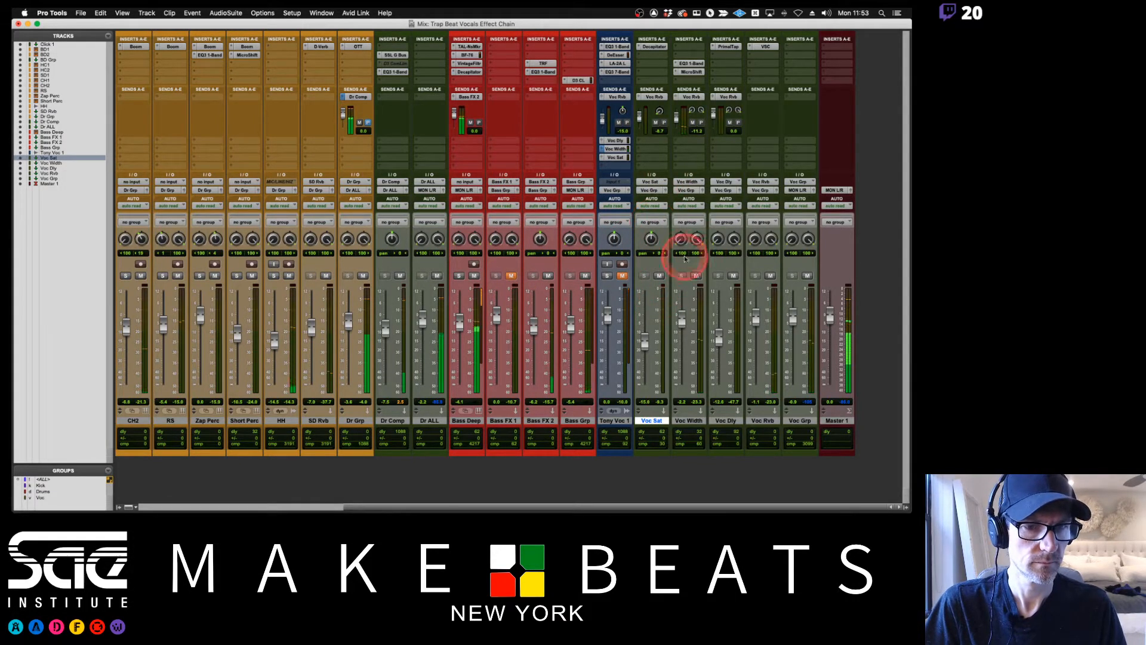
# Mute the Voc Sat, Voc Width, Voc Dly, Voc Rvb and Voc Grp tracks.
pyautogui.click(659, 276)
pyautogui.click(734, 276)
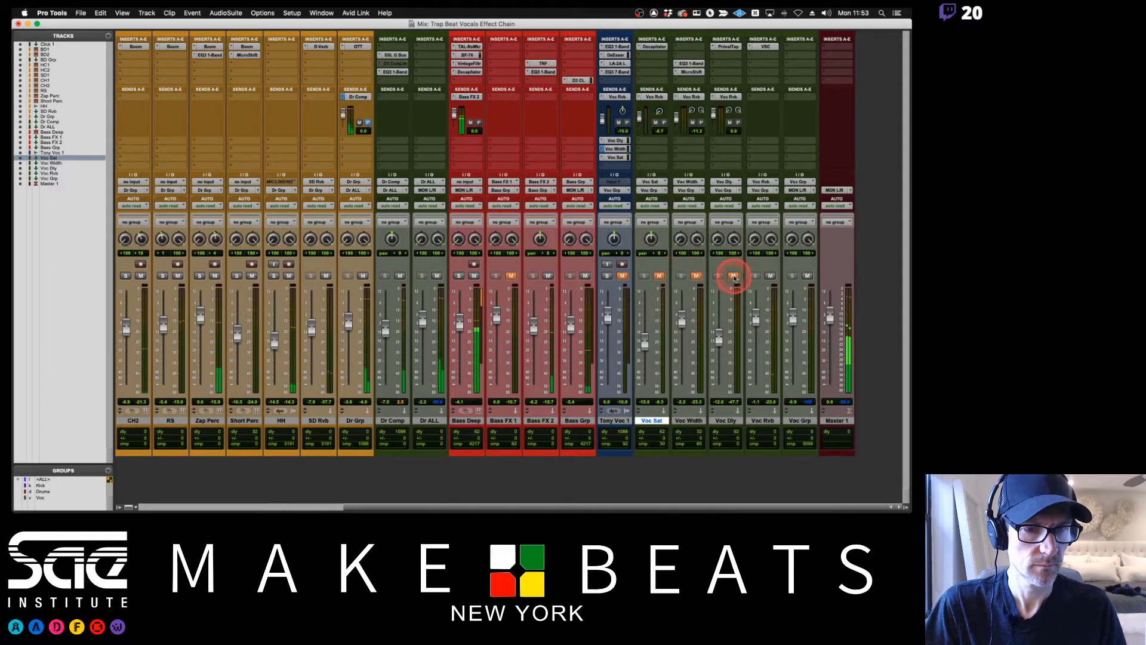
pyautogui.click(771, 275)
pyautogui.click(808, 276)
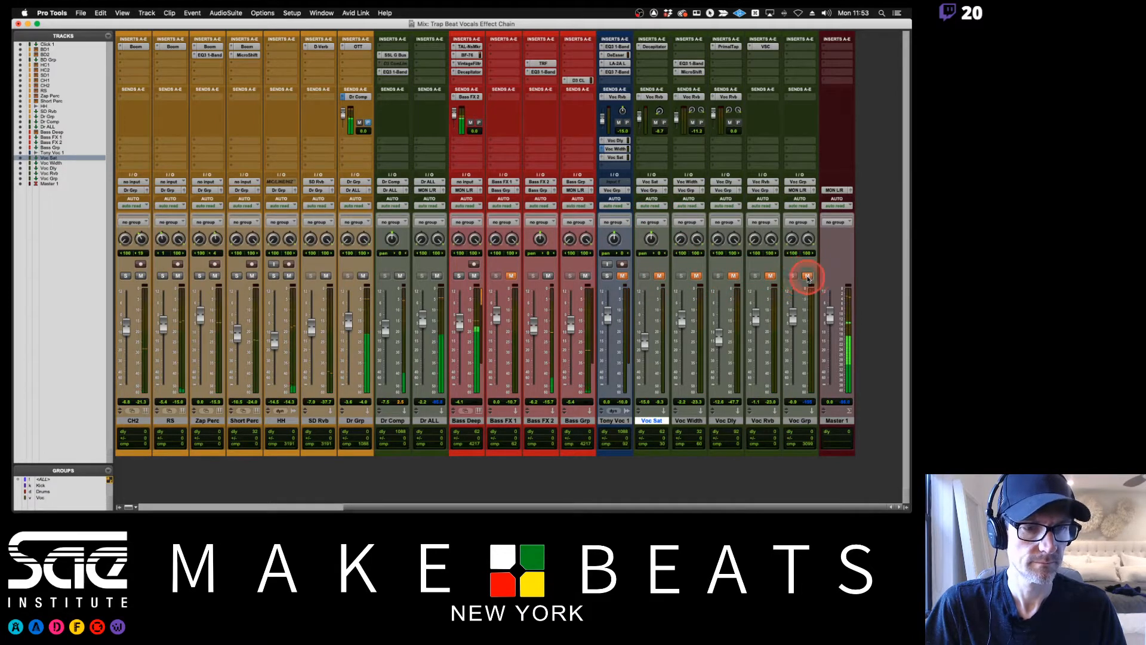
# Unmute the main vocal track and the Voc Sat, Voc Width, Voc Dly and Voc Rvb tracks, keeping only Voc Grp muted.
pyautogui.click(770, 276)
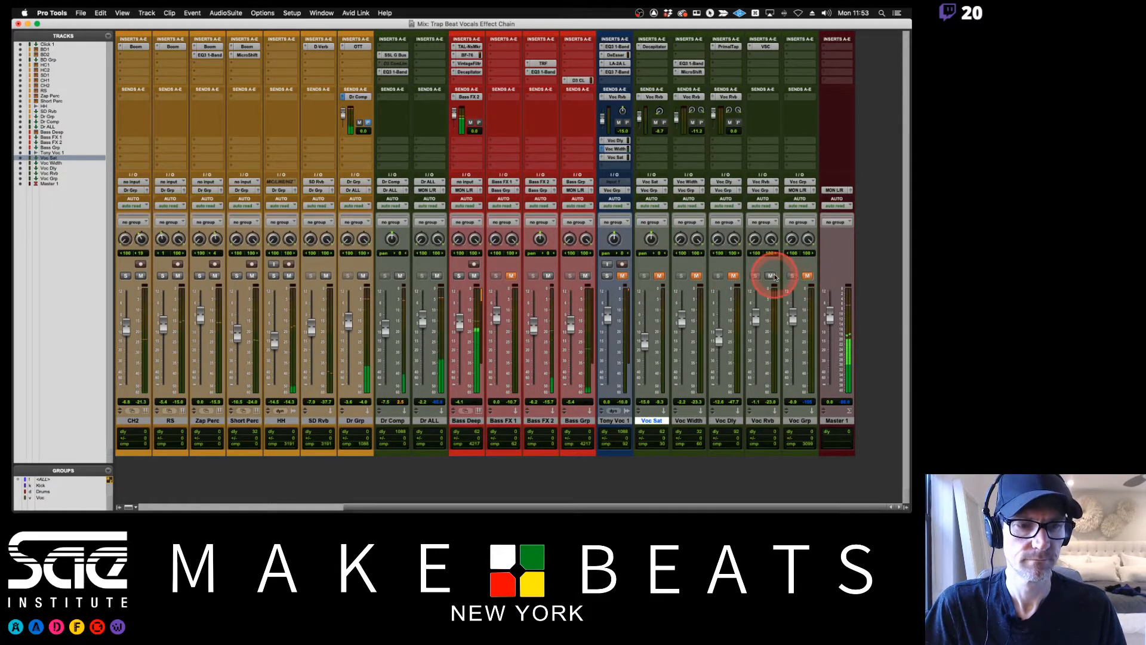
pyautogui.click(734, 276)
pyautogui.click(696, 276)
pyautogui.click(659, 275)
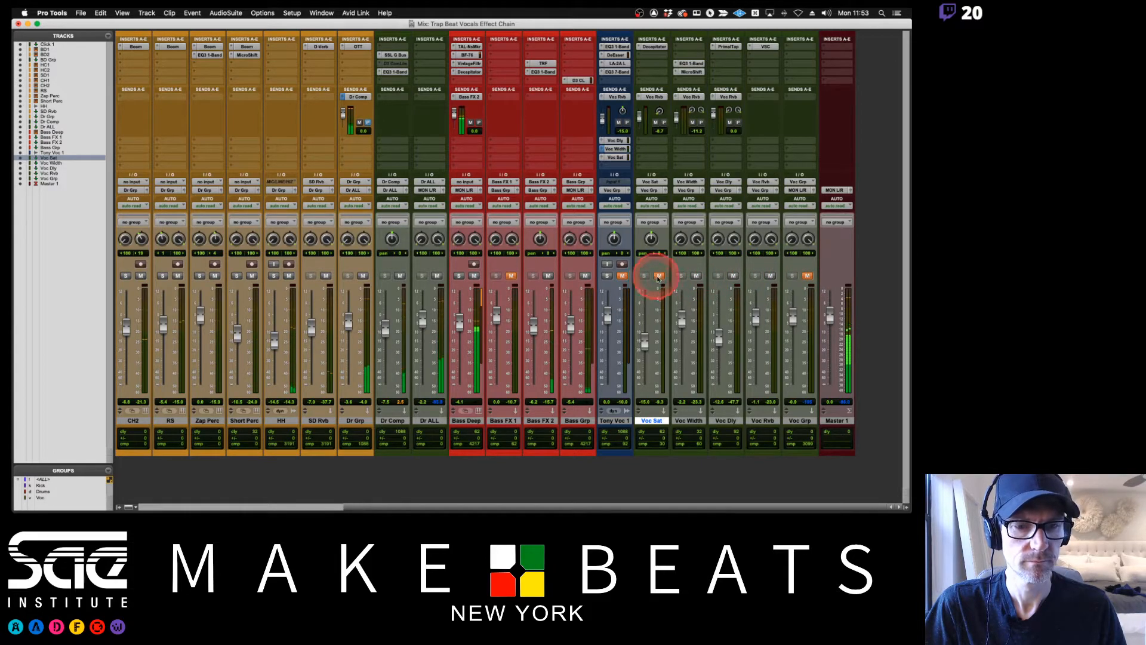
pyautogui.click(607, 275)
pyautogui.click(621, 277)
pyautogui.click(607, 276)
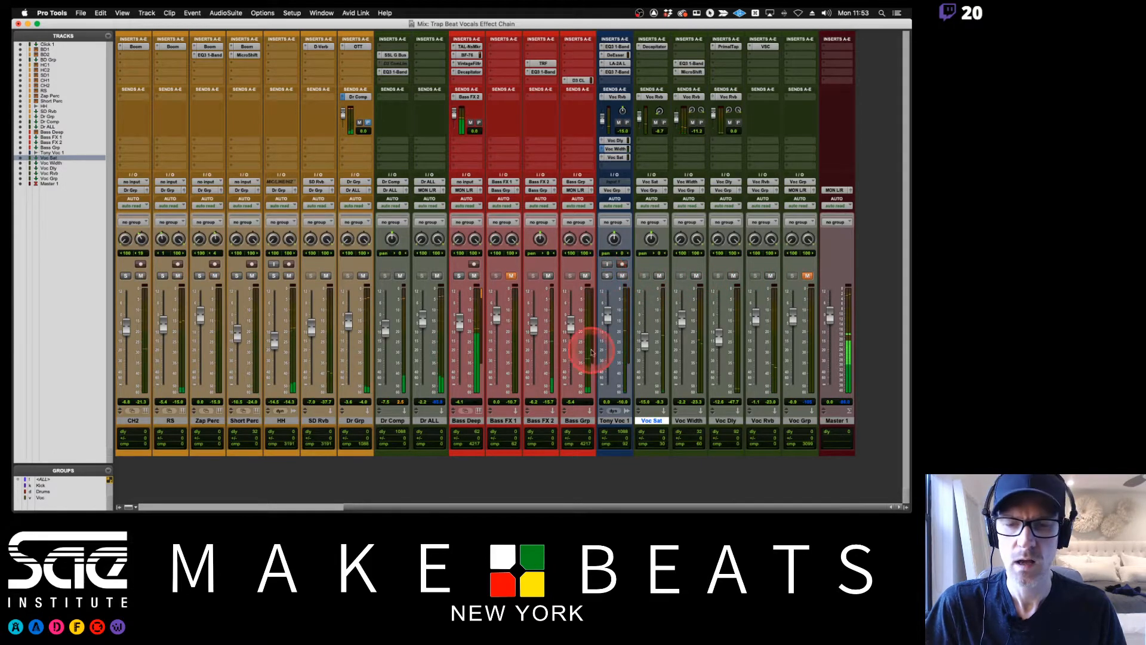
# Switch to Preview to consult the Bouncing Tracks notes on Freeze, Commit and Bounce, and return to Pro Tools.
pyautogui.press('super+Tab')
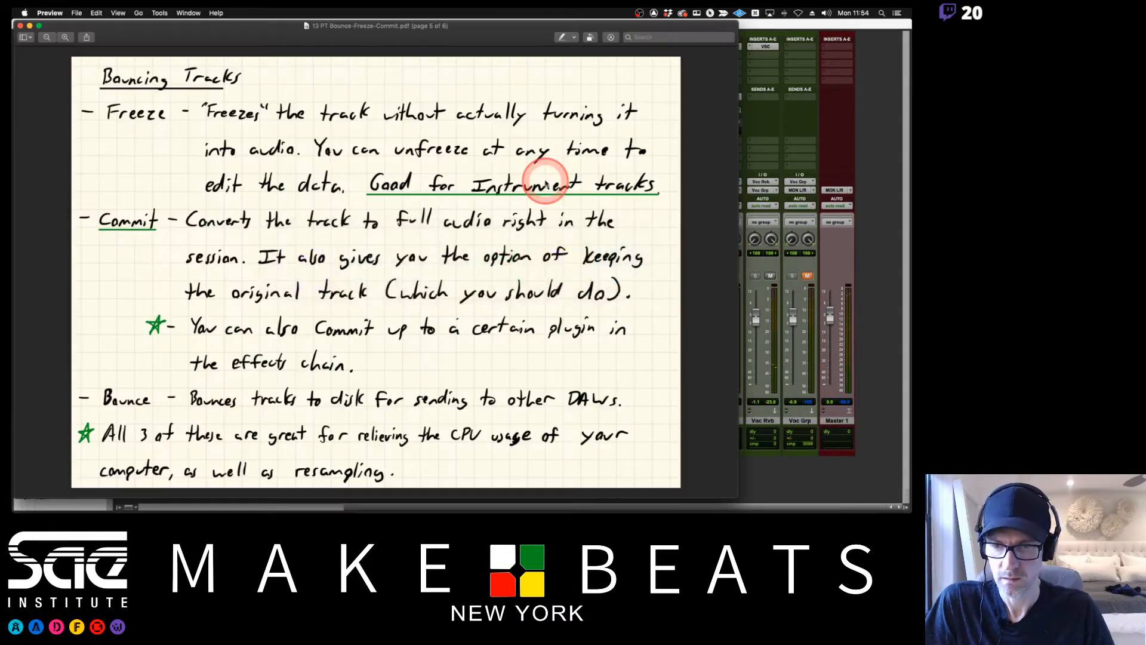
pyautogui.press('super+Tab')
pyautogui.press('super+Tab')
pyautogui.press('super+Tab')
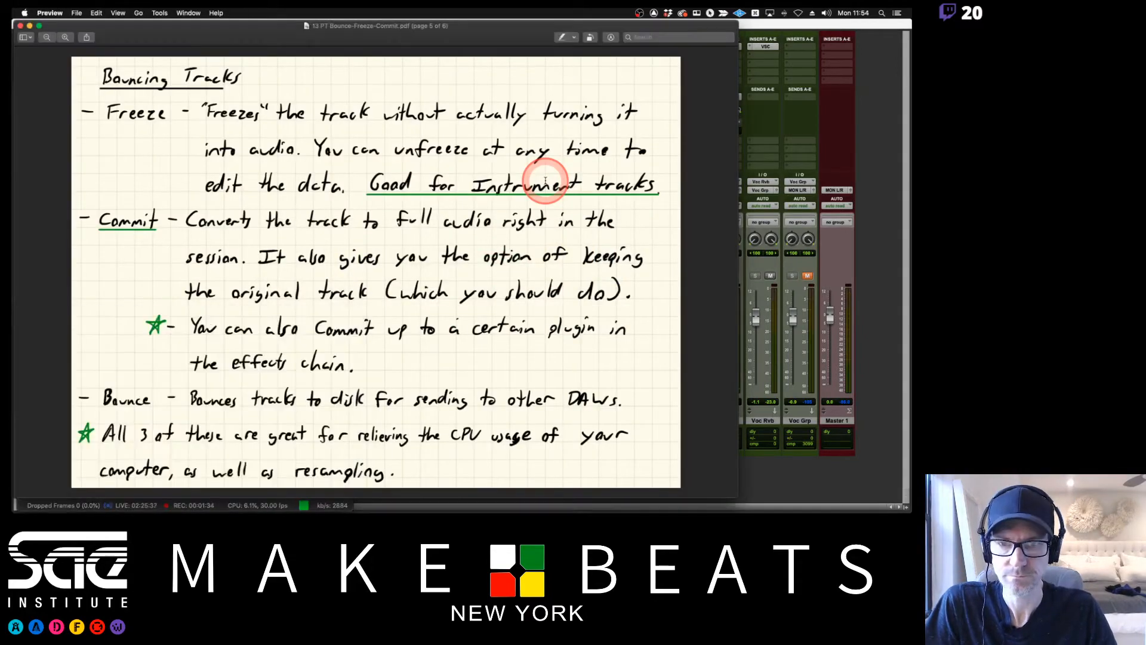
pyautogui.press('super+Tab')
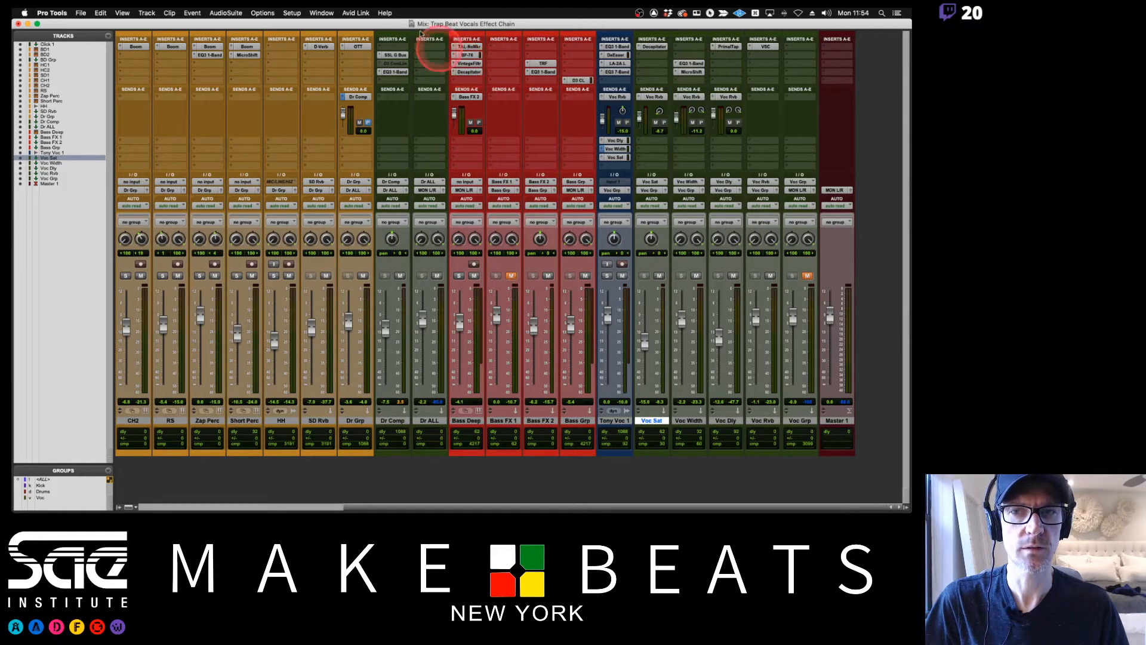
# Check the session's CPU load in the System Usage window, moved clear of the bass tracks, and close it.
pyautogui.click(322, 12)
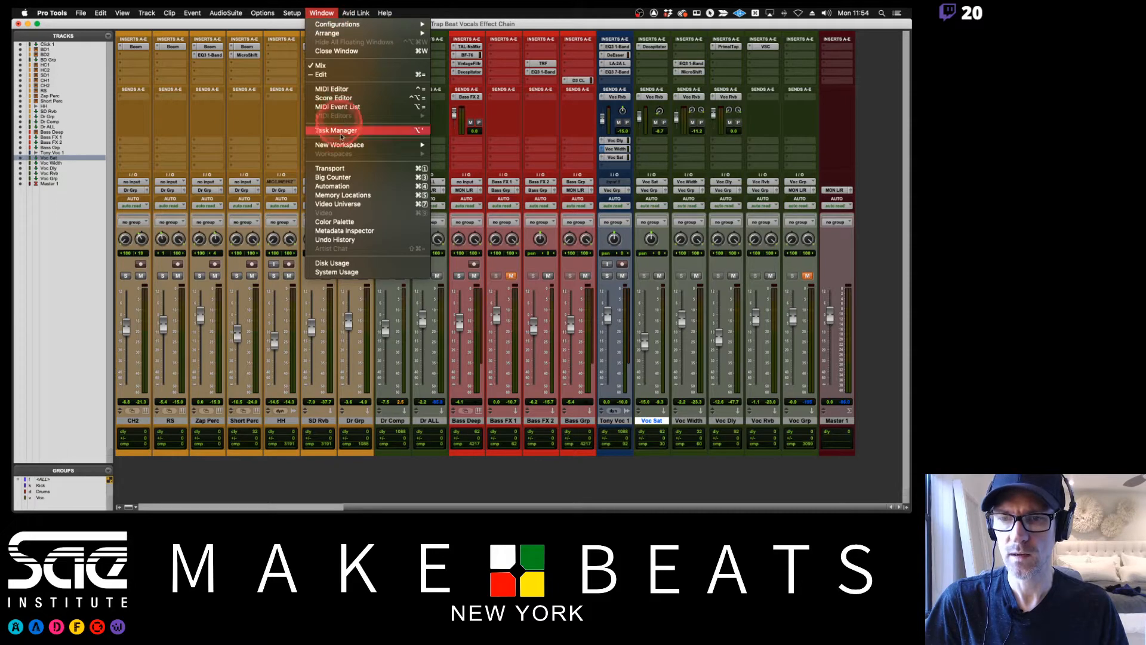
pyautogui.click(333, 273)
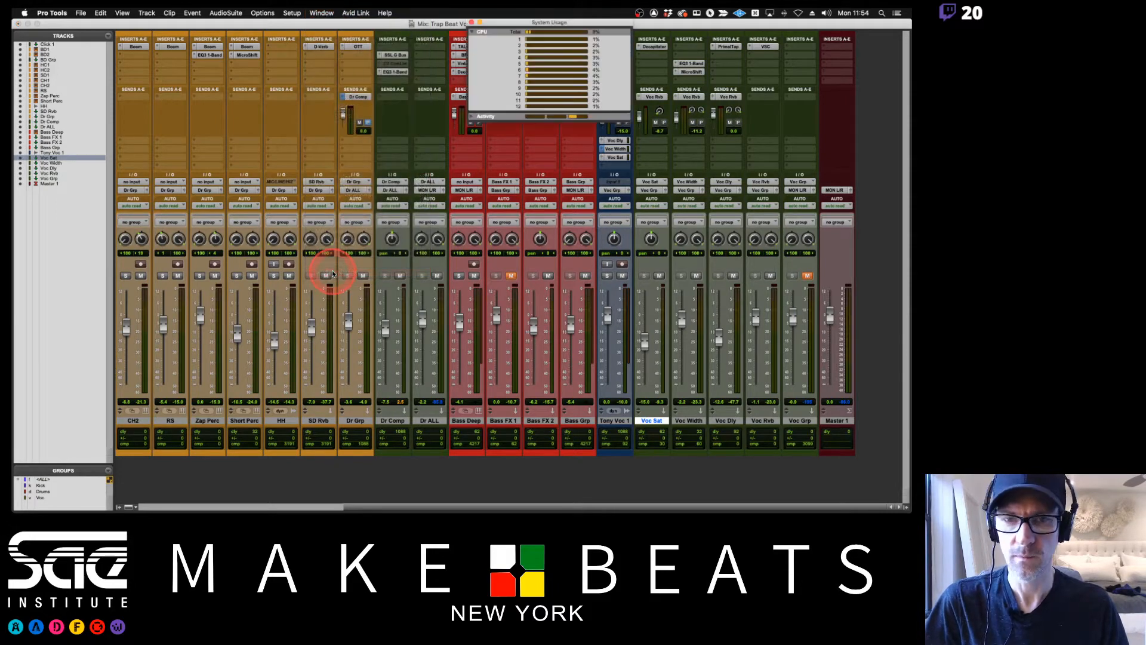
pyautogui.moveTo(567, 22); pyautogui.dragTo(850, 64)
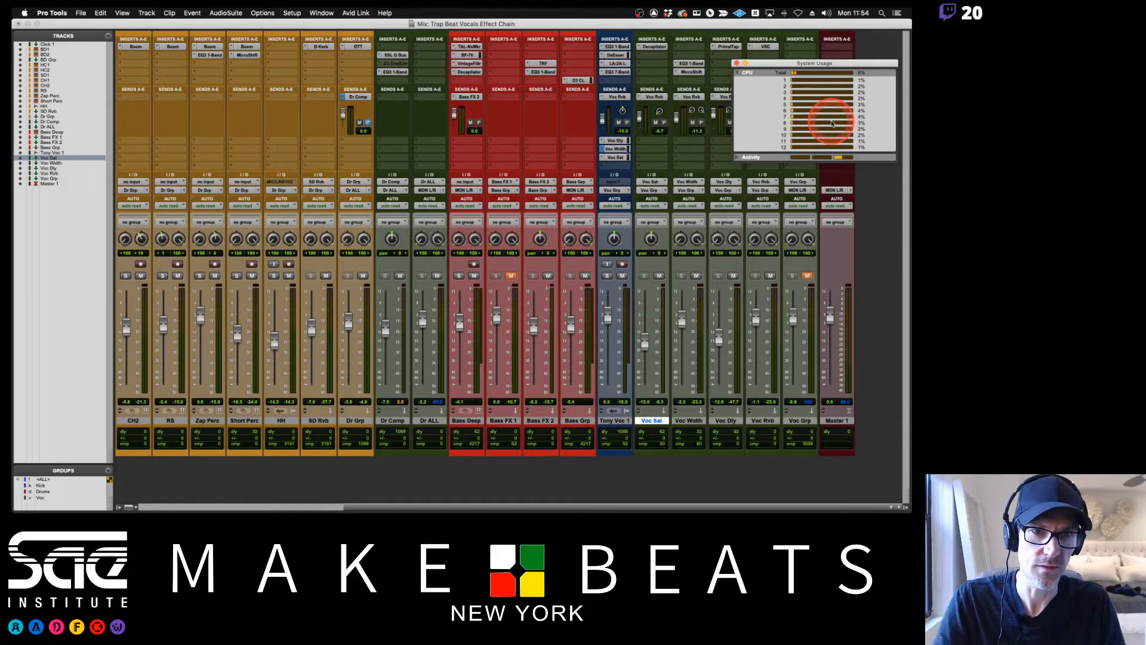
pyautogui.press('space')
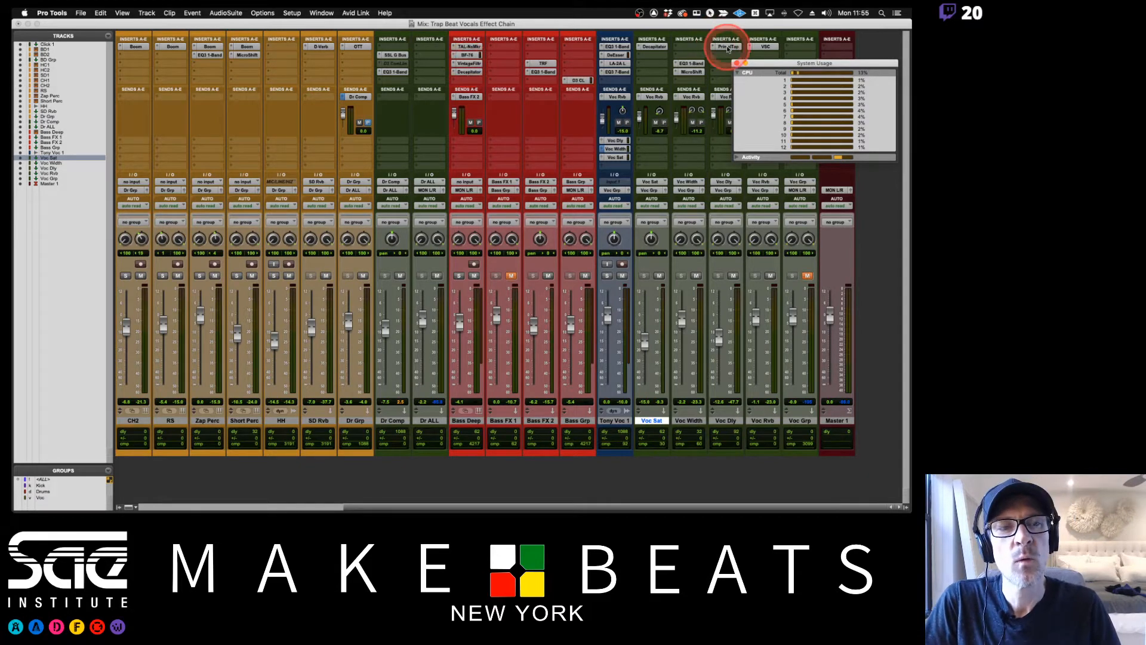
pyautogui.click(738, 64)
pyautogui.click(523, 37)
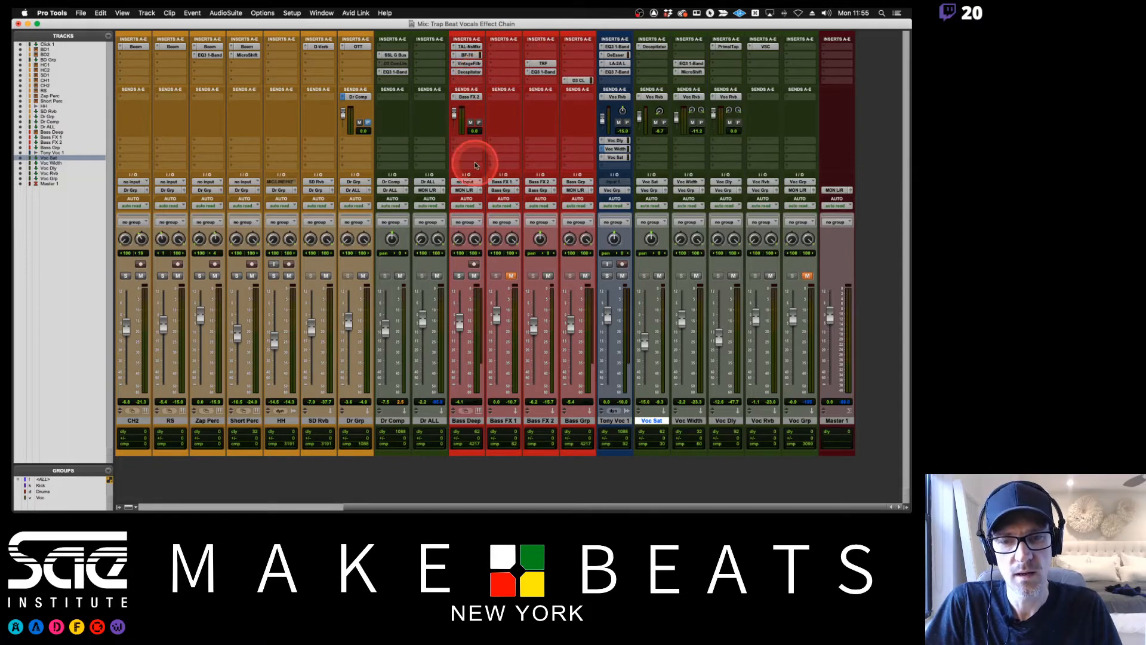
# Select the Bass Deep track and view its Freeze, Commit and Bounce options, and look over the mixer's other tracks.
pyautogui.rightClick(464, 421)
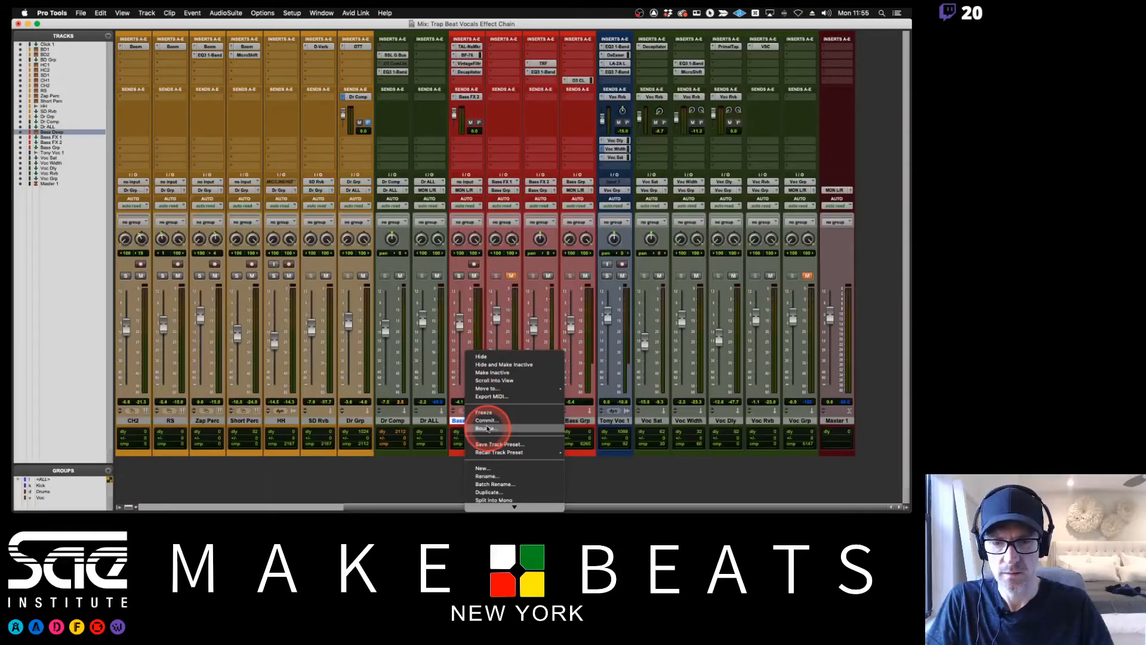
pyautogui.click(487, 181)
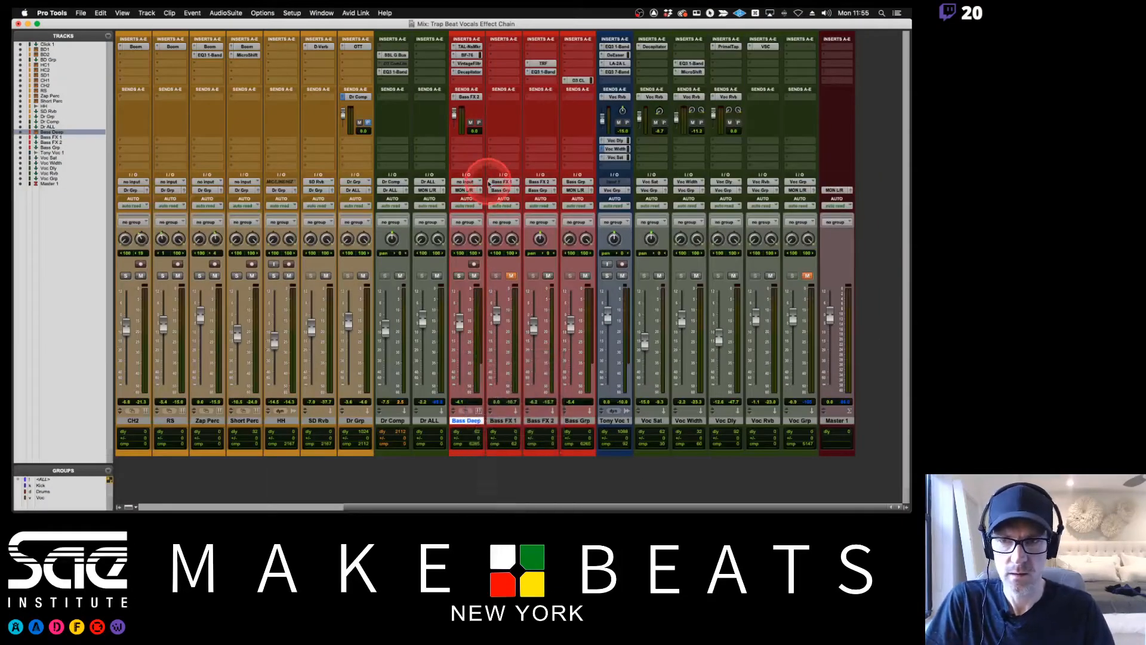
pyautogui.hscroll(-8, 475, 168)
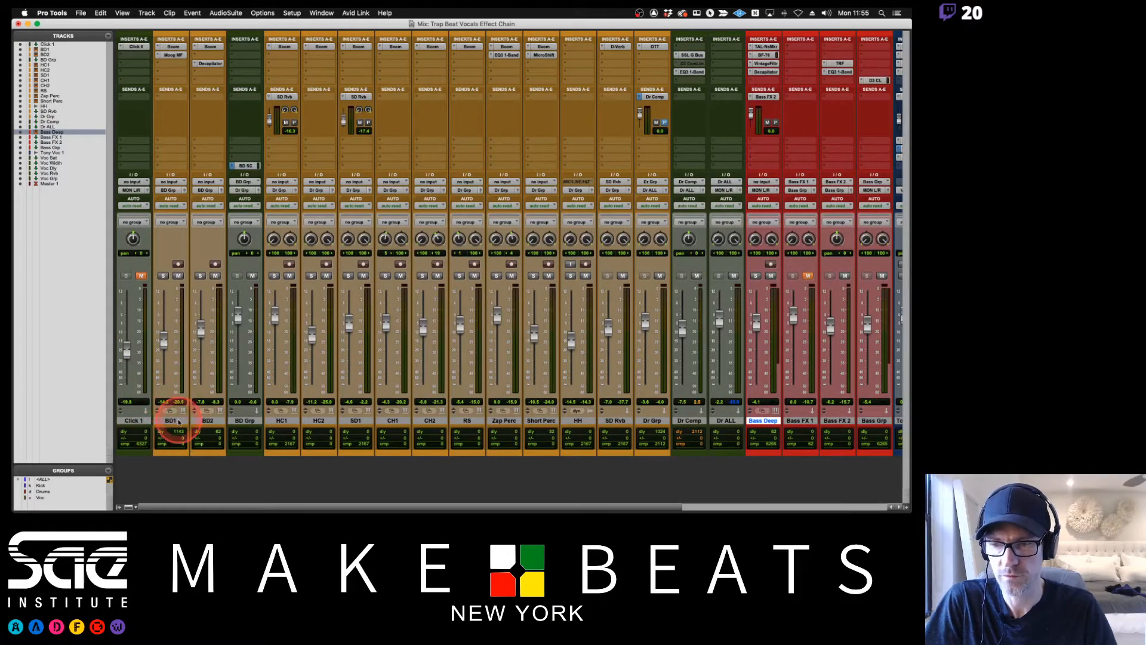
pyautogui.hscroll(8, 706, 320)
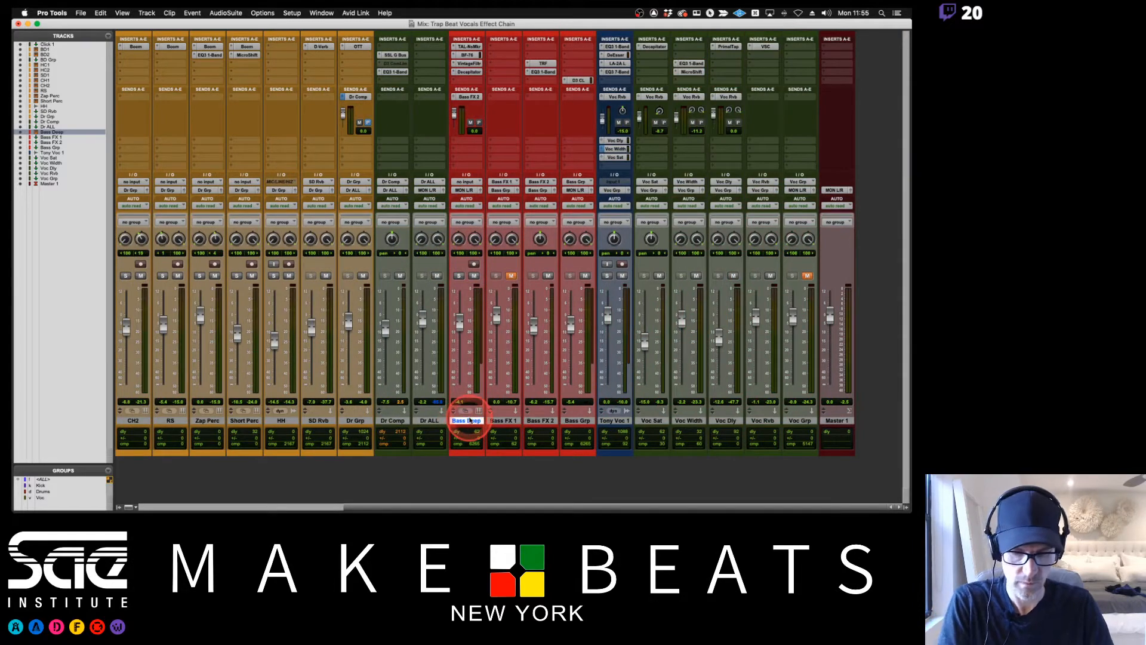
# Switch to the Edit window and freeze the Bass Deep instrument track.
pyautogui.press('super+equal')
pyautogui.scroll(5, 448, 409)
pyautogui.scroll(-3, 448, 412)
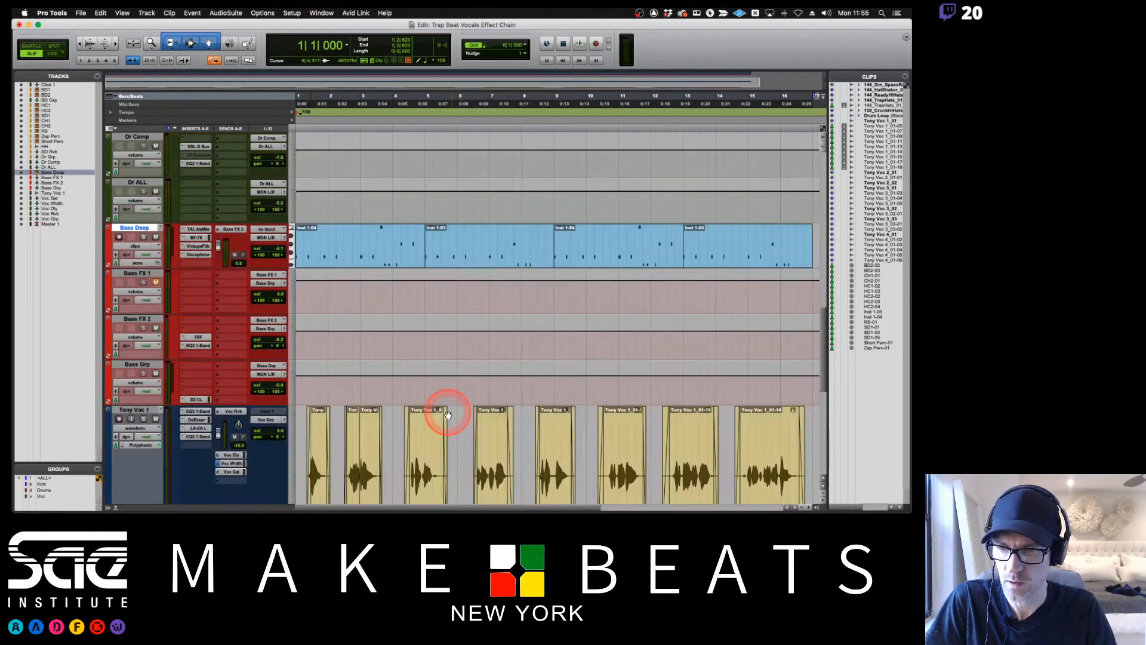
pyautogui.rightClick(138, 227)
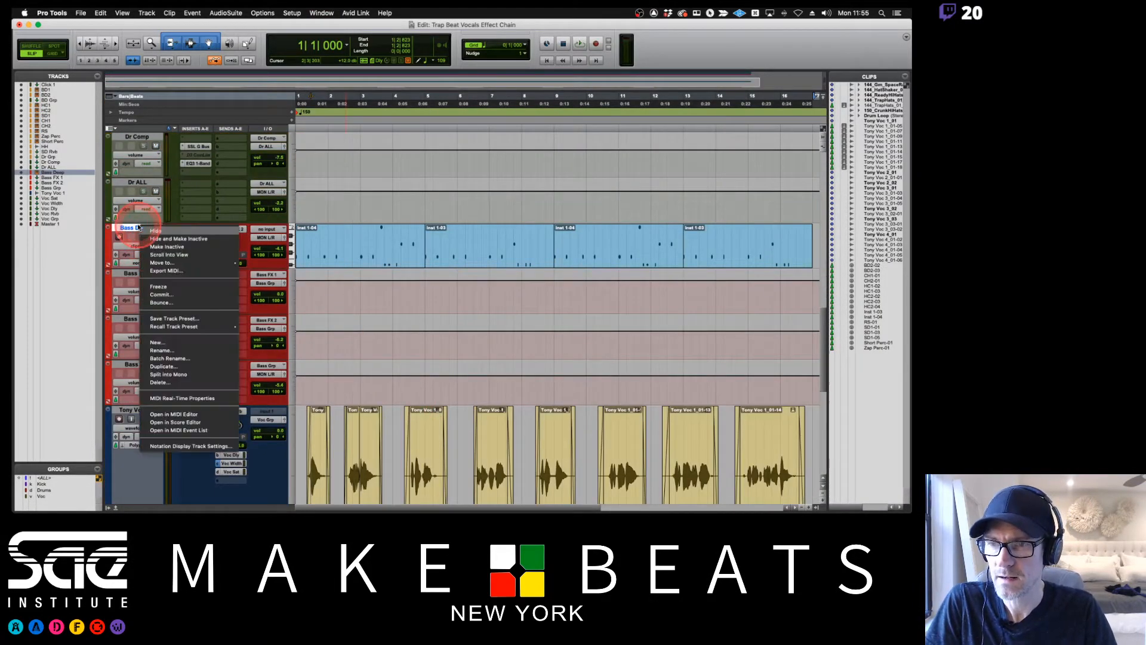
pyautogui.click(159, 287)
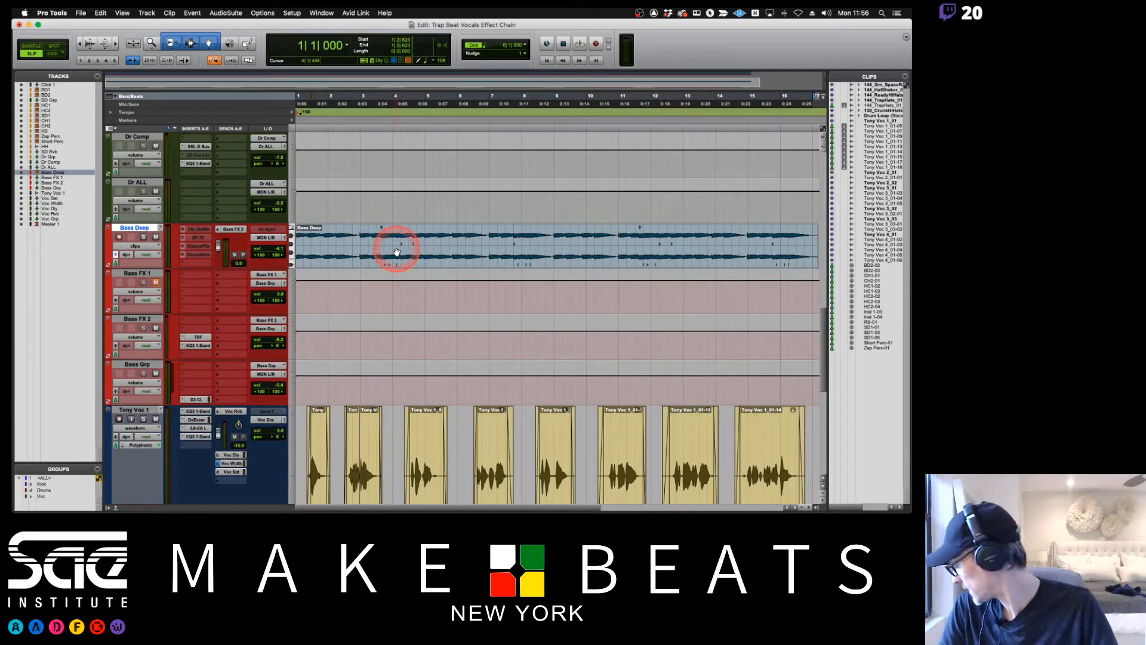
# Play the session from the start, solo the frozen Bass Deep track to hear it alone, and stop playback.
pyautogui.press('space')
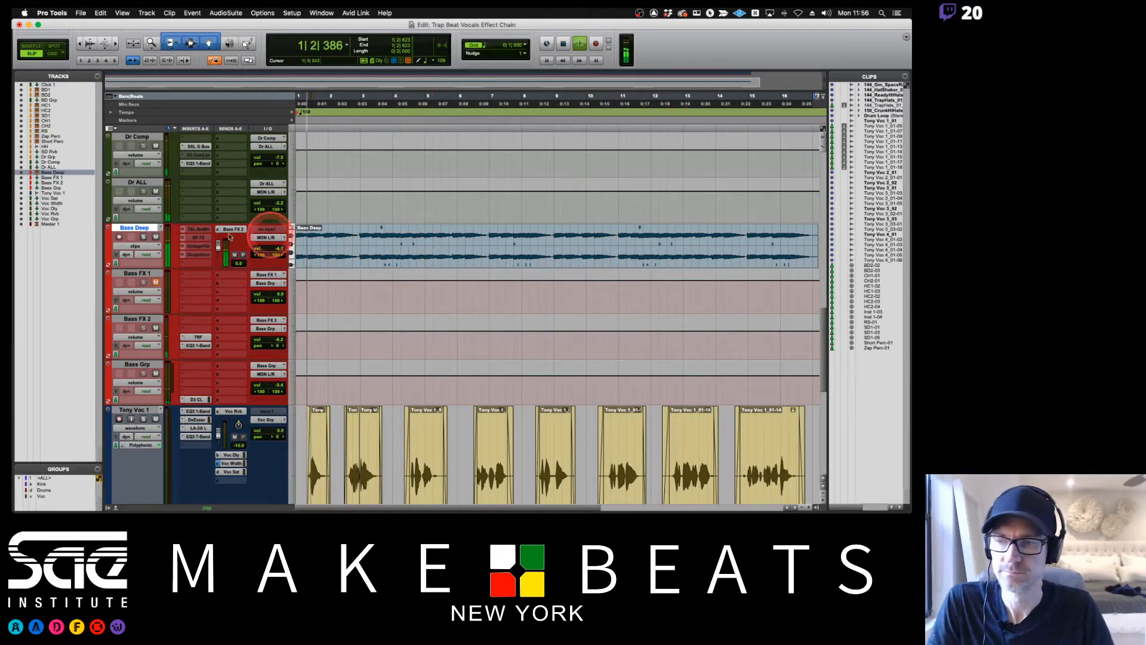
pyautogui.click(144, 237)
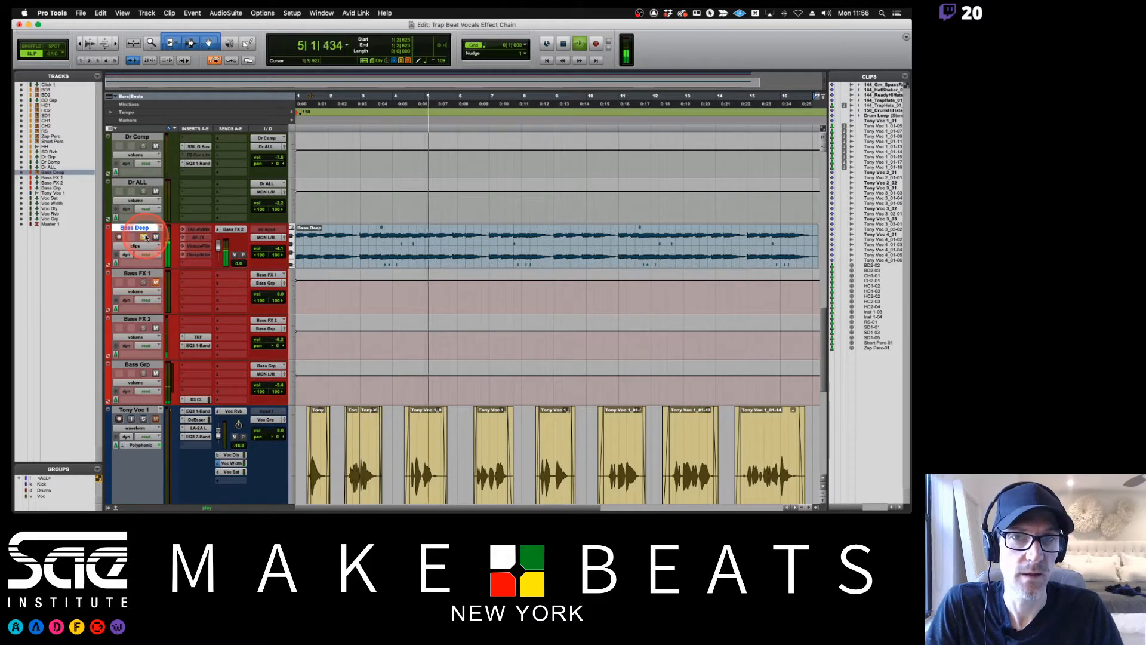
pyautogui.press('space')
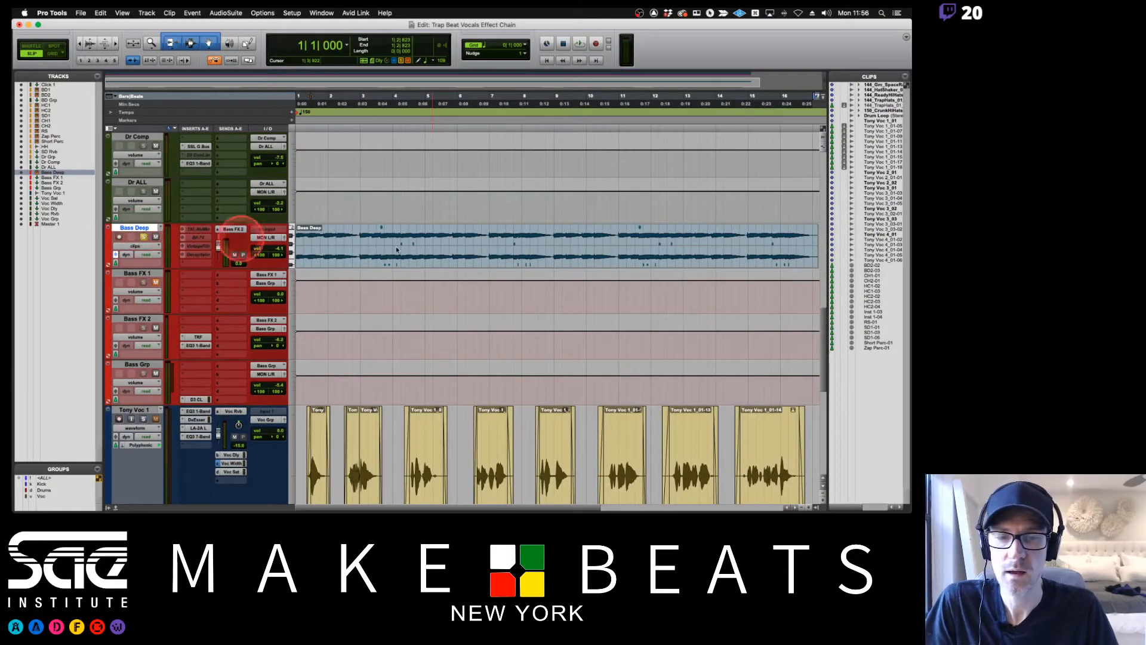
# Insert a multichannel EQ3 1-Band plug-in on the frozen Bass Deep track's fifth insert slot and close its window.
pyautogui.click(496, 261)
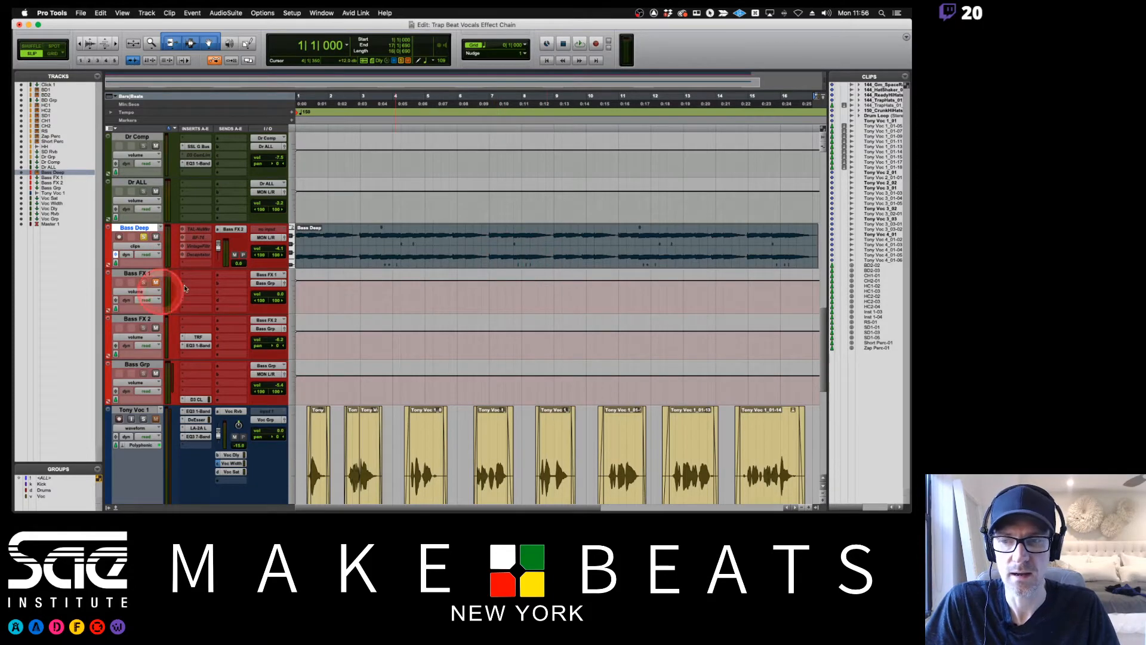
pyautogui.click(192, 263)
pyautogui.moveTo(192, 265)
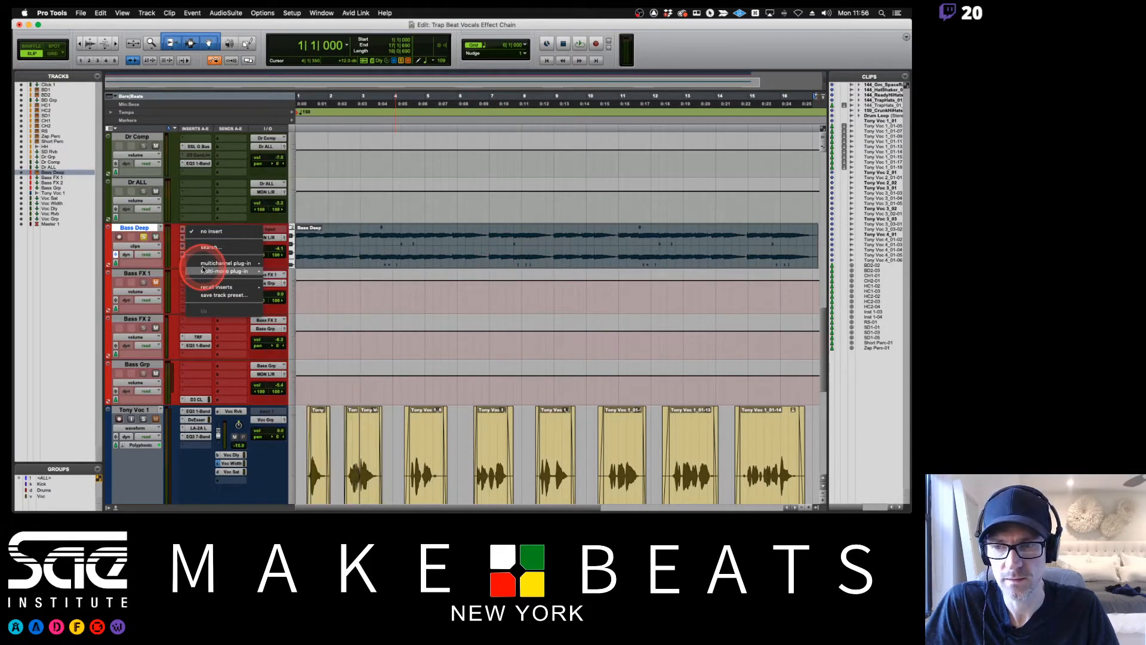
pyautogui.moveTo(287, 267)
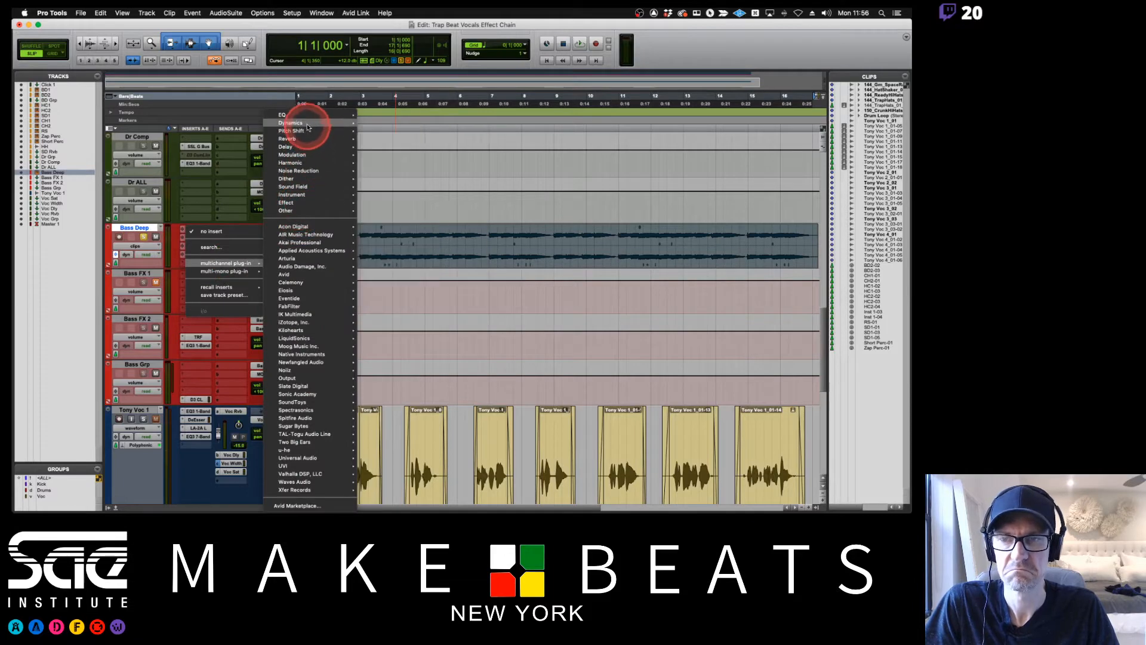
pyautogui.moveTo(310, 123)
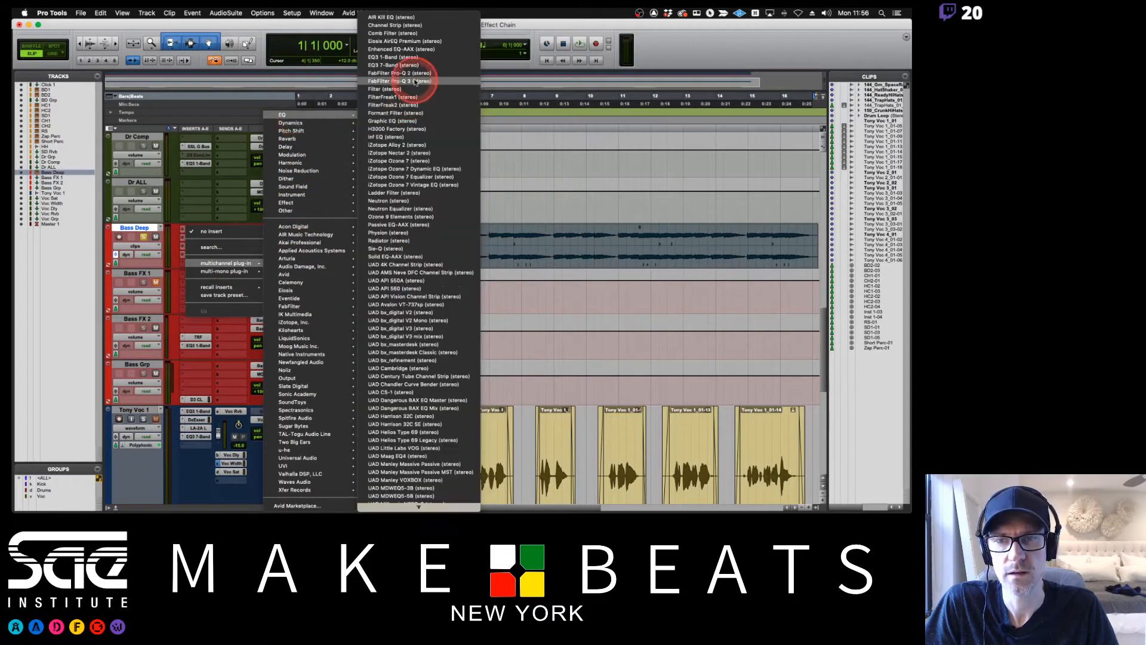
pyautogui.click(407, 58)
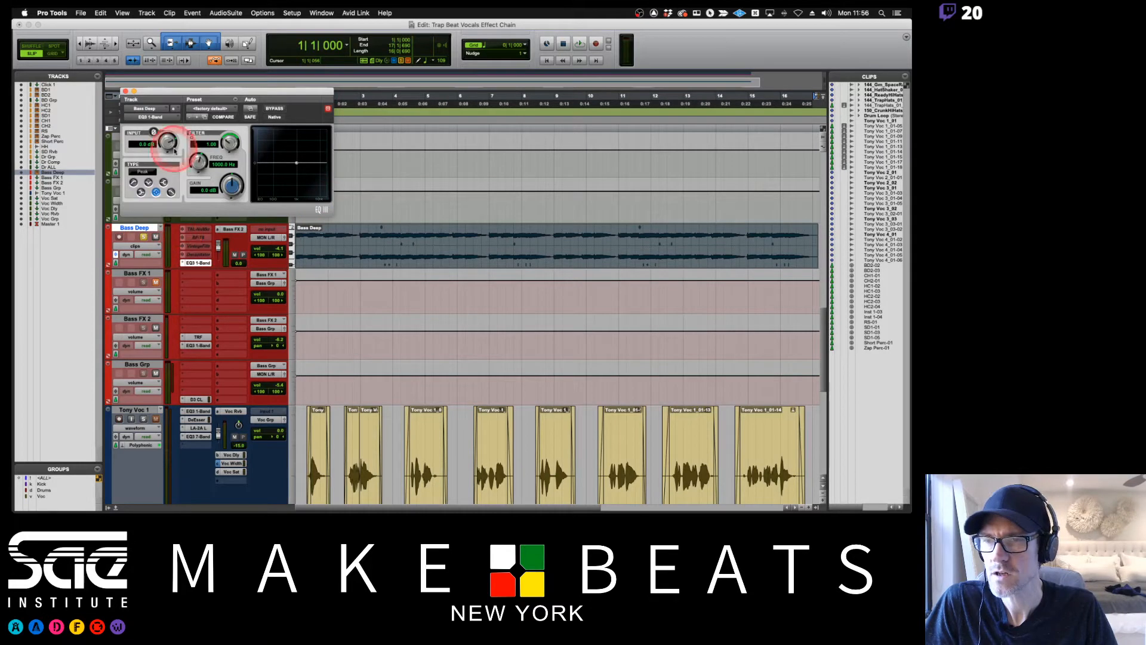
pyautogui.click(125, 90)
# Remove the EQ3 1-Band insert from Bass Deep and try to move the Decapitator insert down one slot.
pyautogui.click(182, 264)
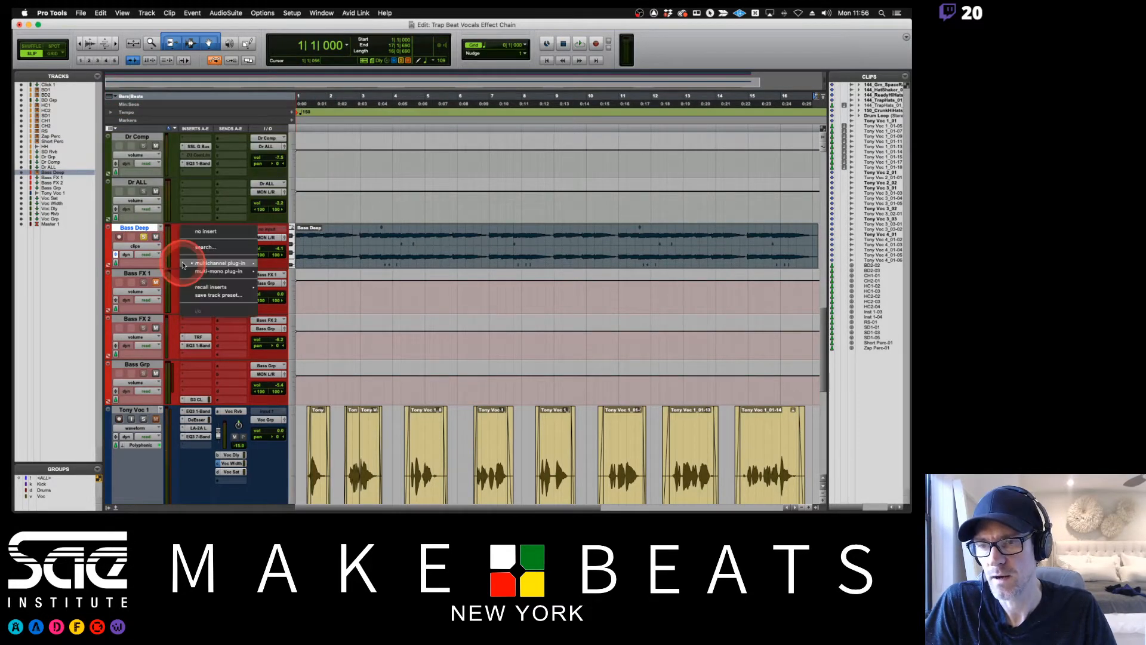
pyautogui.click(202, 233)
pyautogui.moveTo(193, 255); pyautogui.dragTo(193, 265)
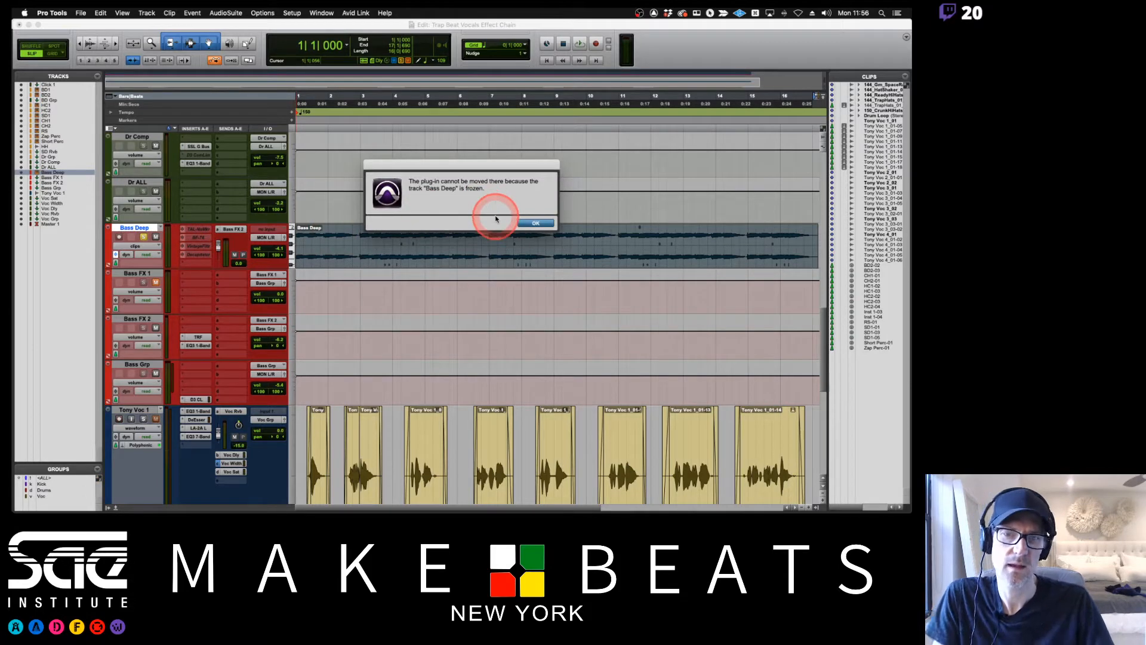
pyautogui.click(526, 225)
# Unfreeze the Bass Deep track.
pyautogui.click(332, 242)
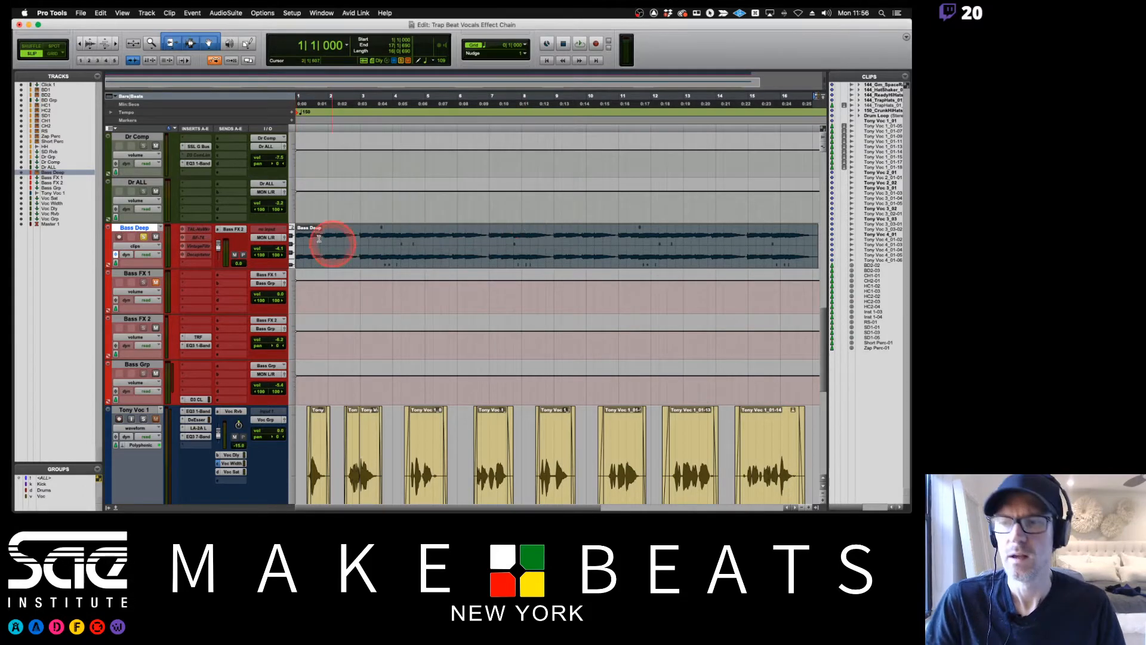
pyautogui.click(202, 235)
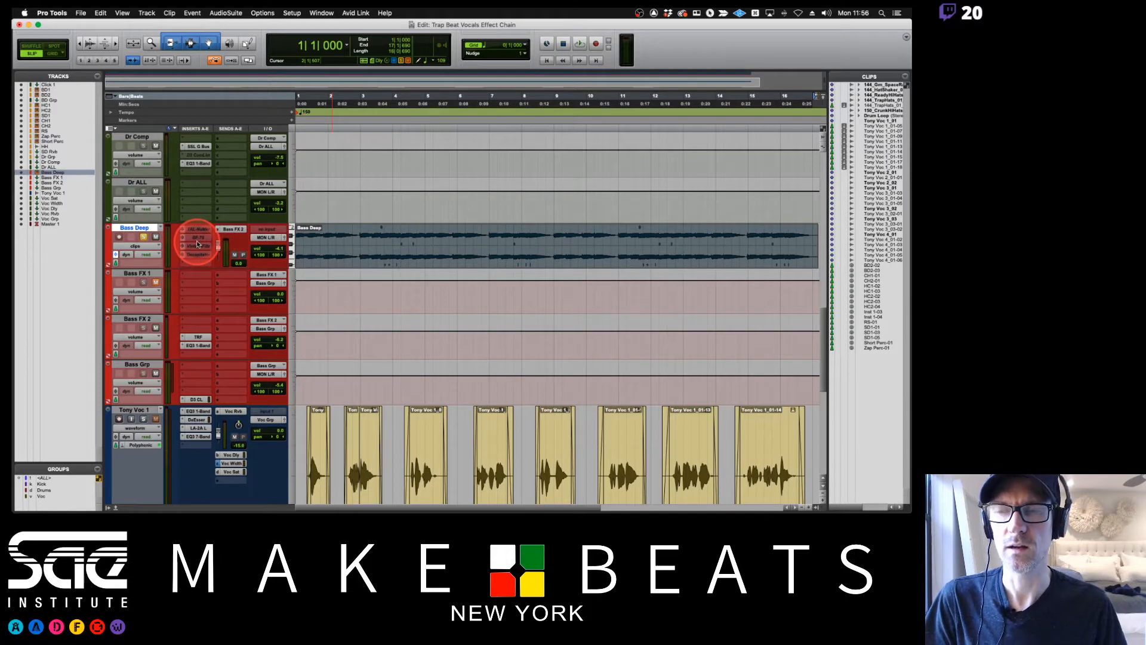
pyautogui.rightClick(139, 228)
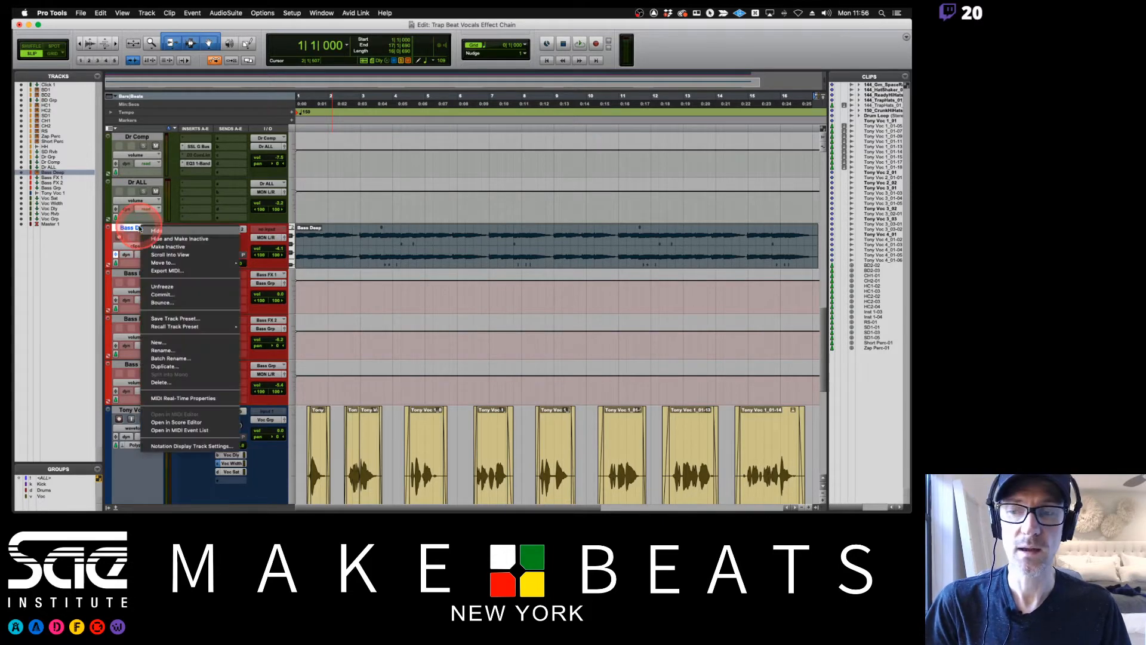
pyautogui.click(199, 286)
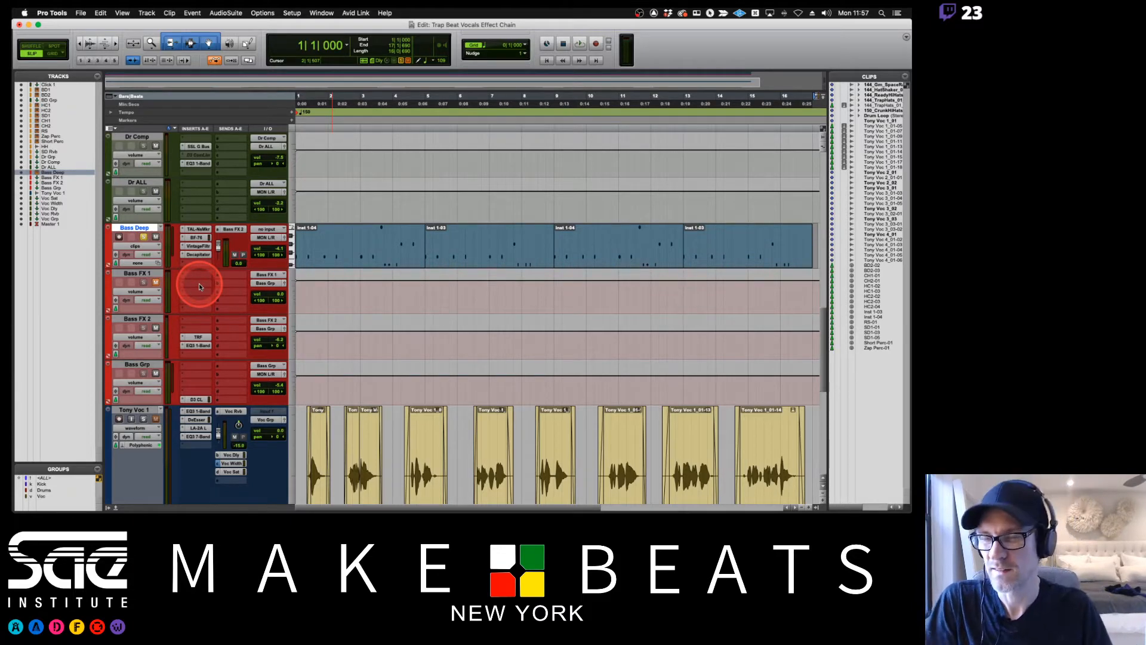
# Commit the selected Bass Deep track offline, copying sends and group assignments, inserting after the last selected track, with the source hidden and made inactive.
pyautogui.rightClick(140, 227)
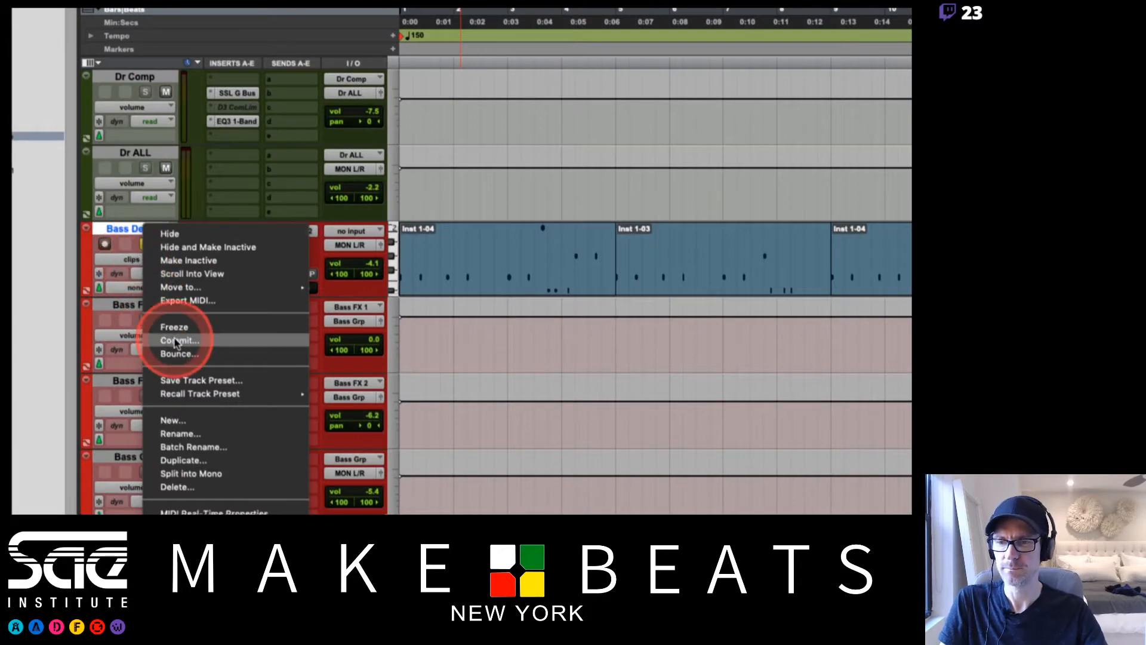
pyautogui.click(162, 295)
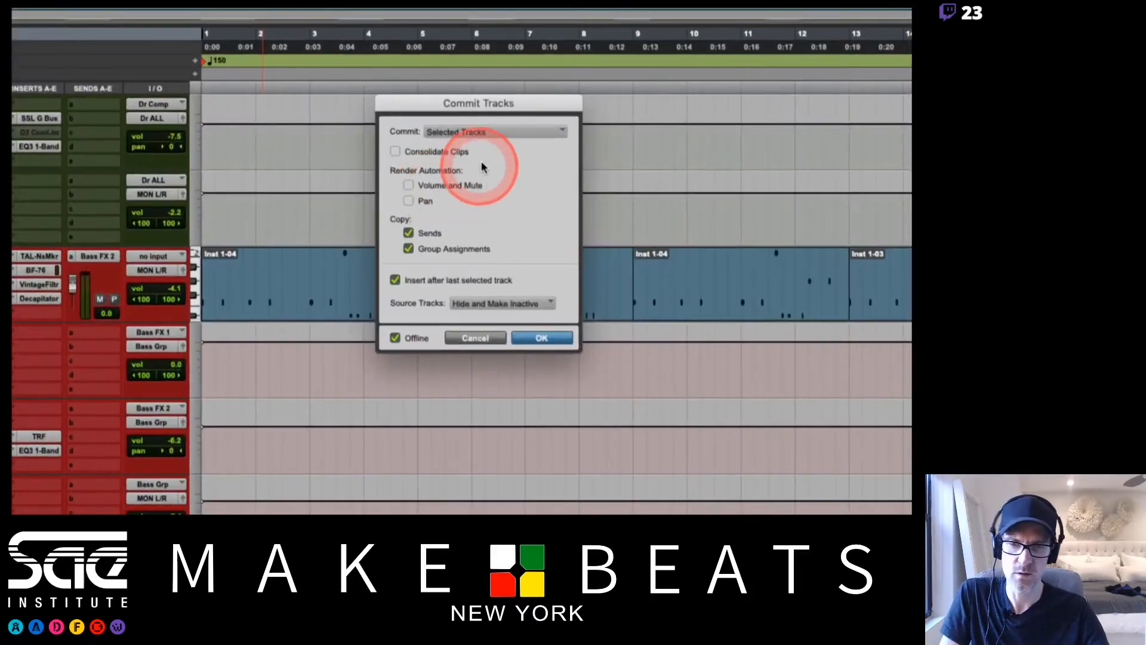
pyautogui.click(467, 131)
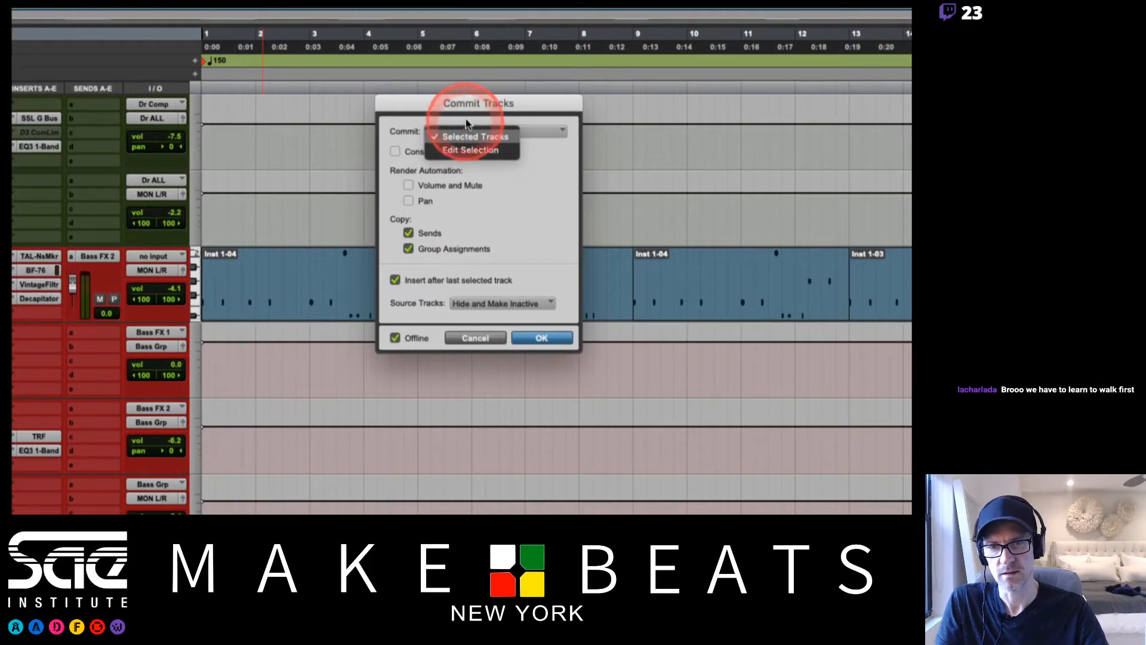
pyautogui.click(467, 123)
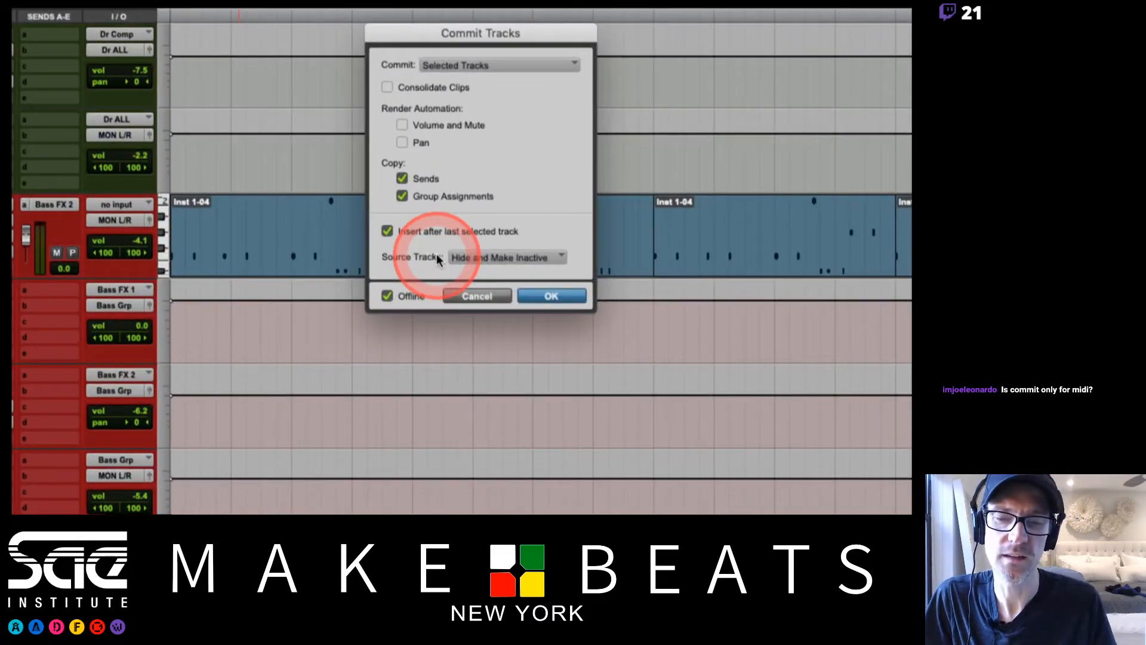
pyautogui.click(482, 257)
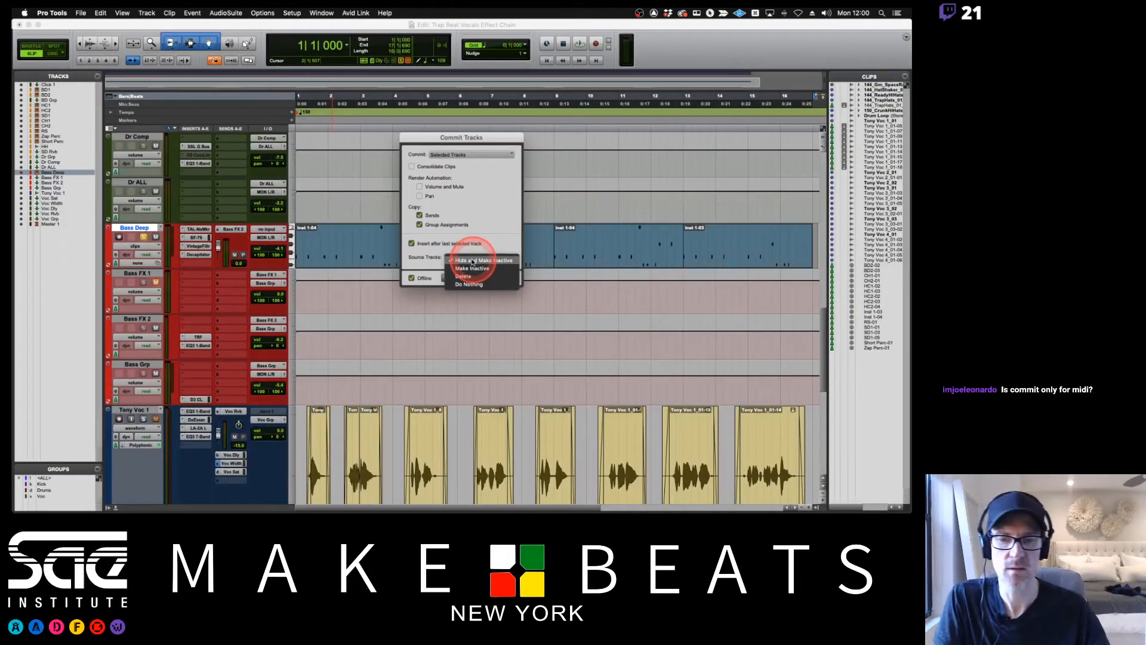
pyautogui.click(472, 261)
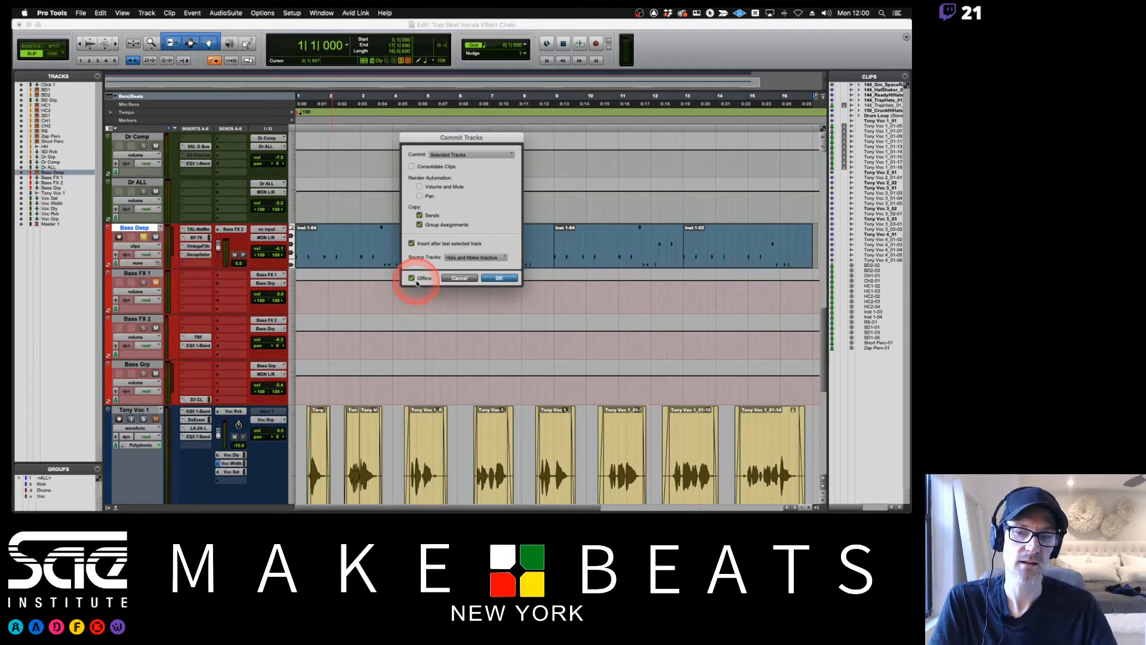
pyautogui.click(502, 278)
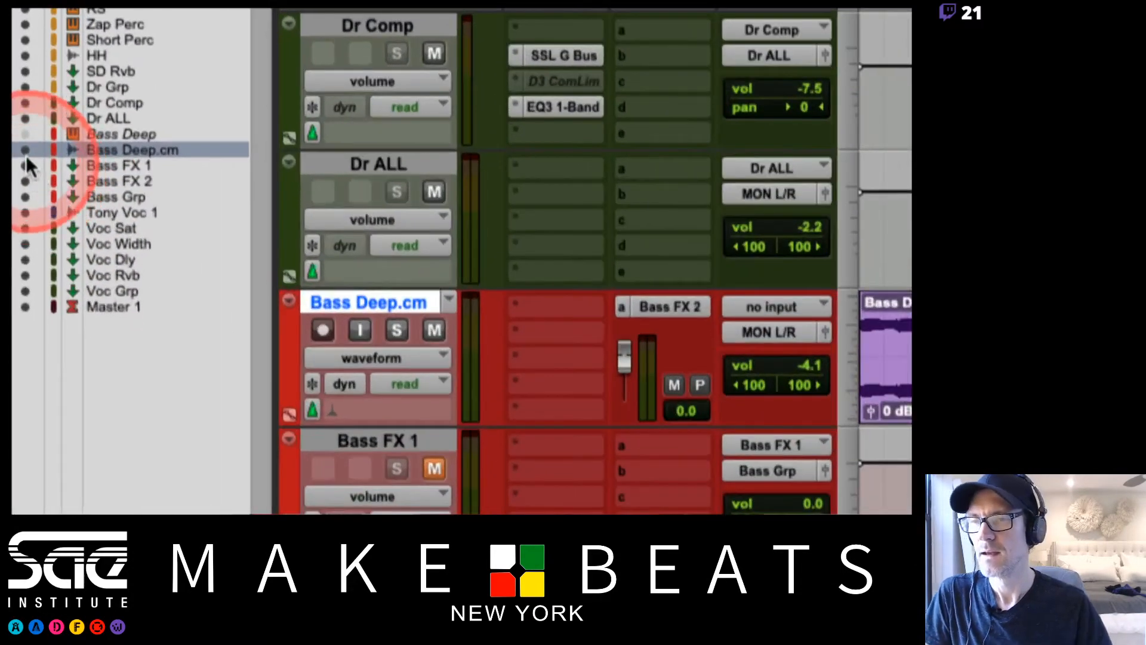
# Toggle the visibility of the Bass Deep and Bass Deep.cm tracks, leaving only Bass Deep.cm shown, and play the committed audio.
pyautogui.click(36, 135)
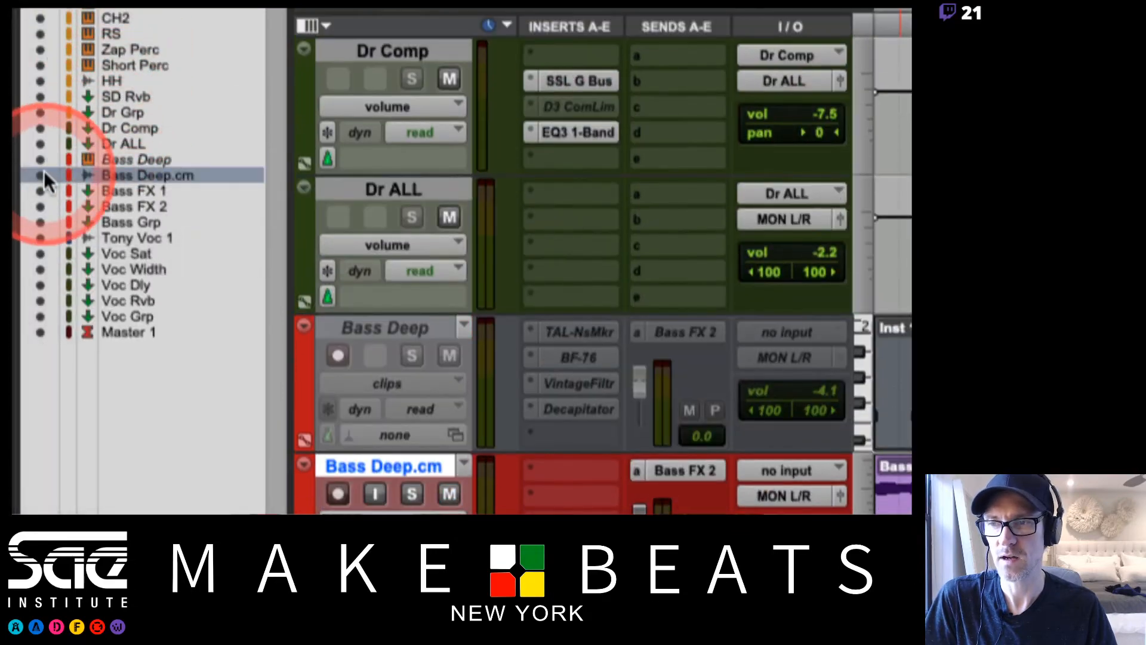
pyautogui.click(44, 173)
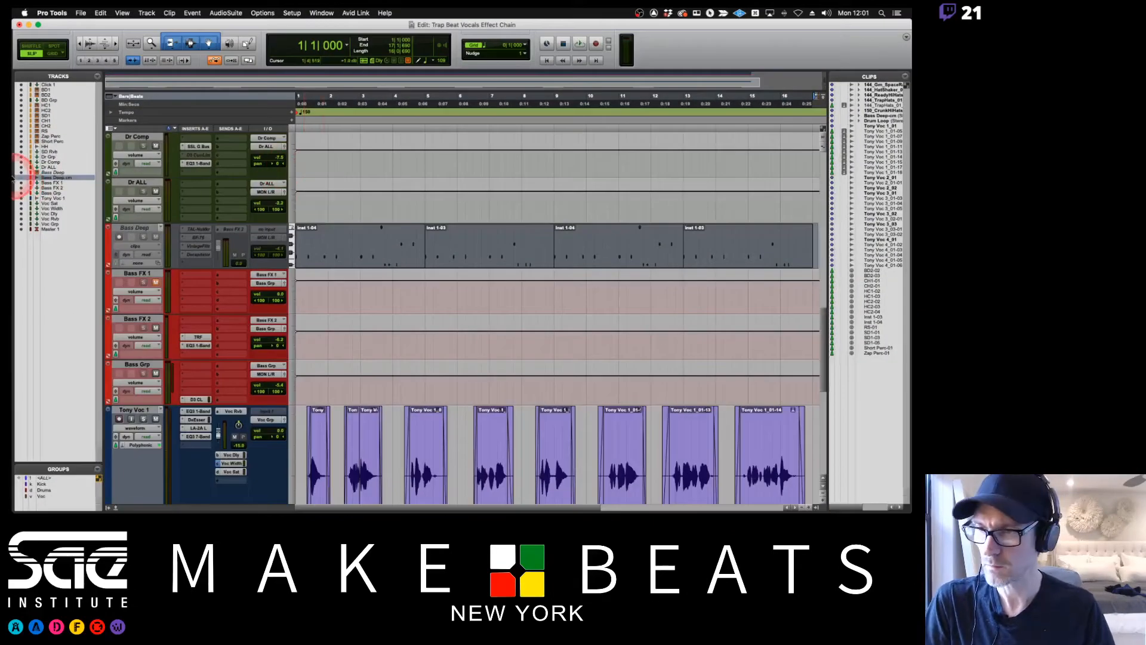
pyautogui.click(21, 177)
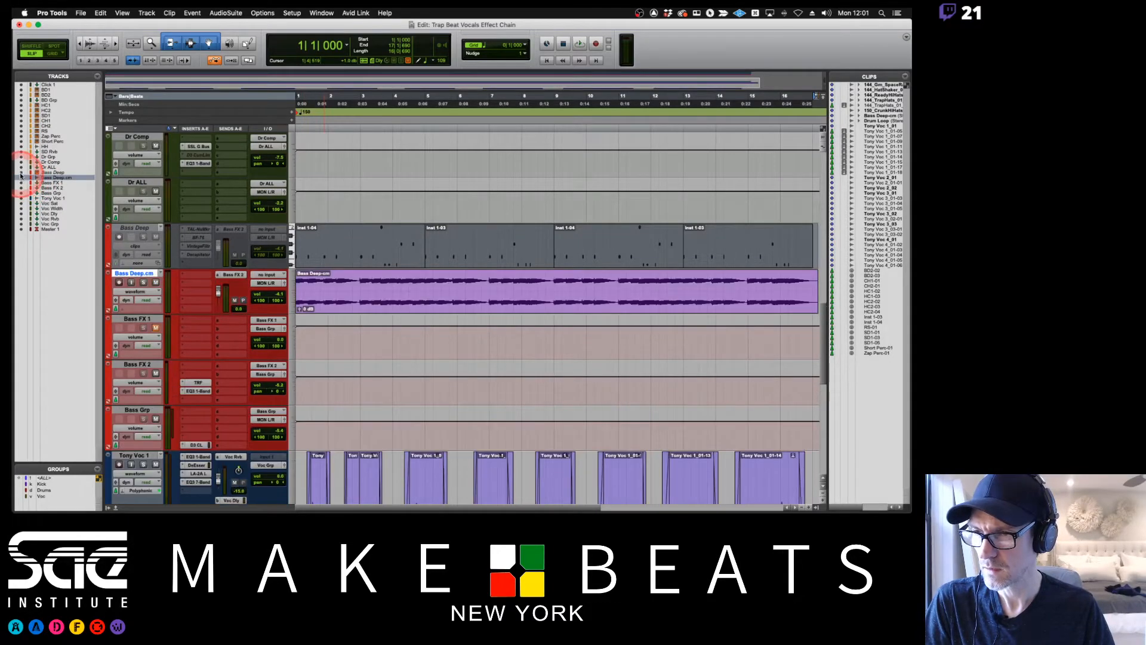
pyautogui.click(22, 172)
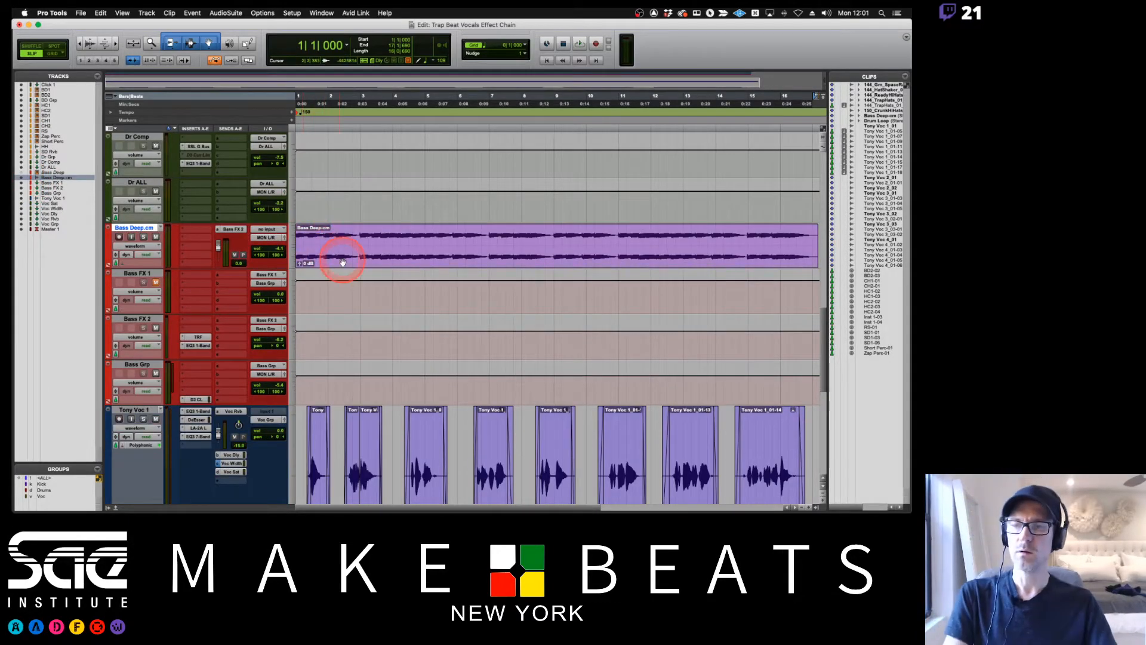
pyautogui.press('space')
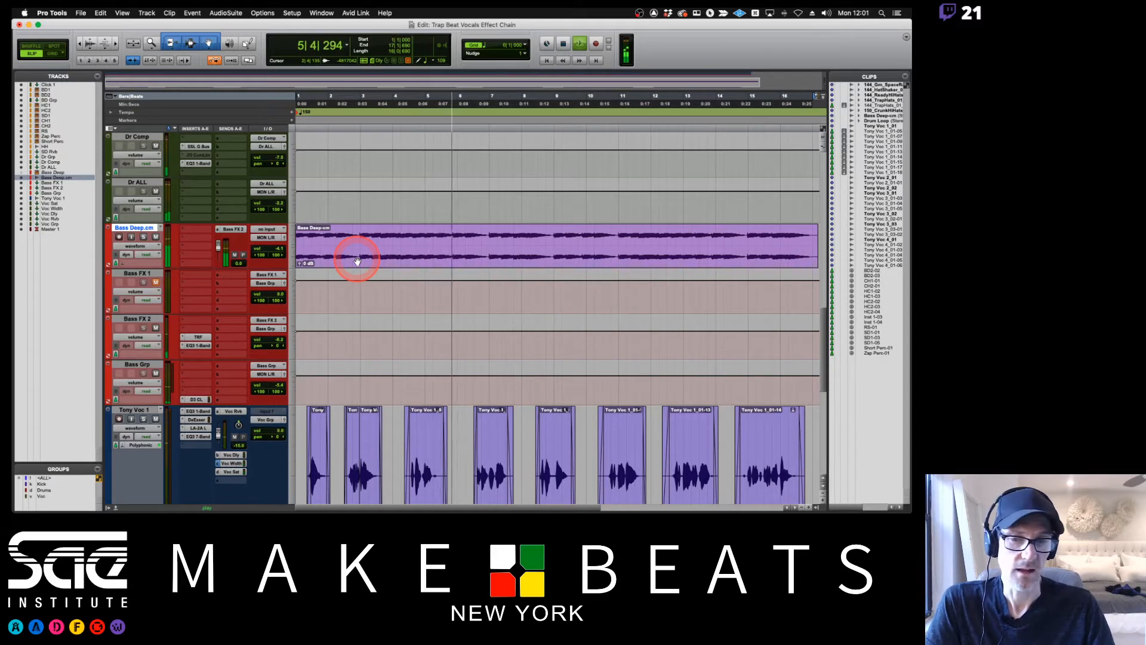
pyautogui.press('space')
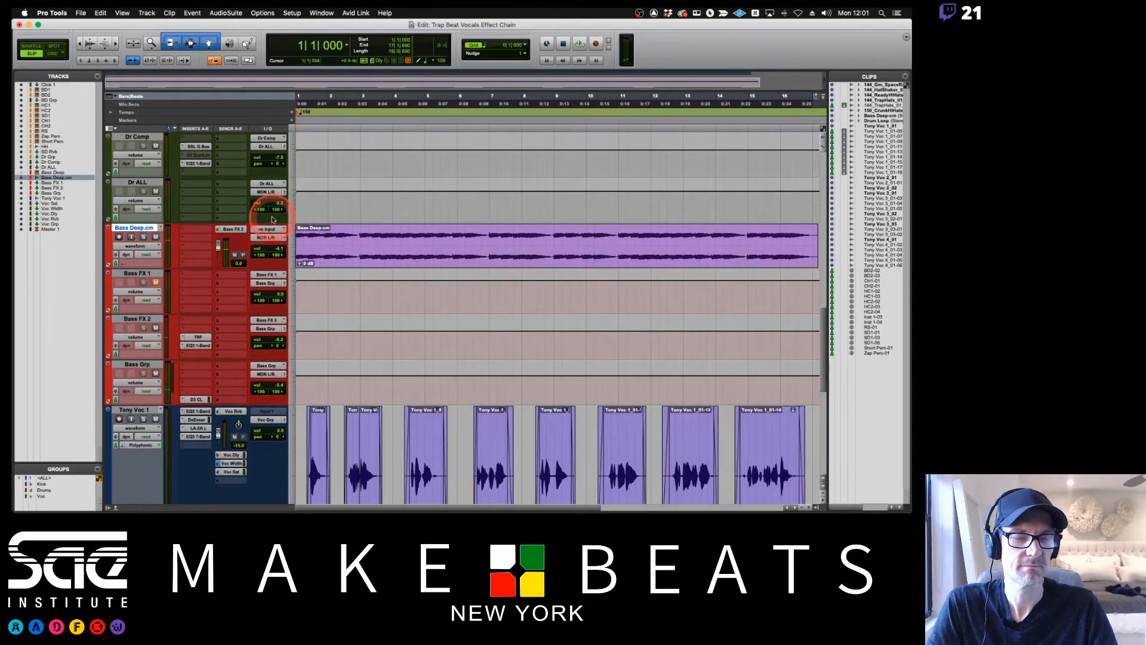
# Show the hidden source track Bass Deep again and make it active.
pyautogui.click(22, 172)
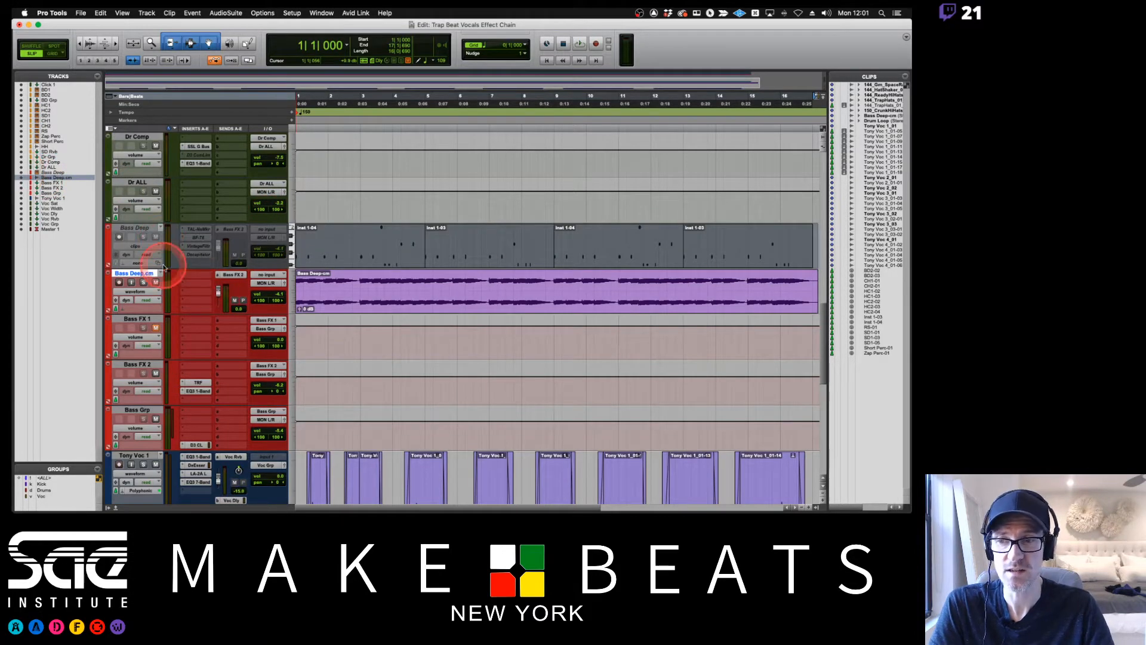
pyautogui.rightClick(138, 227)
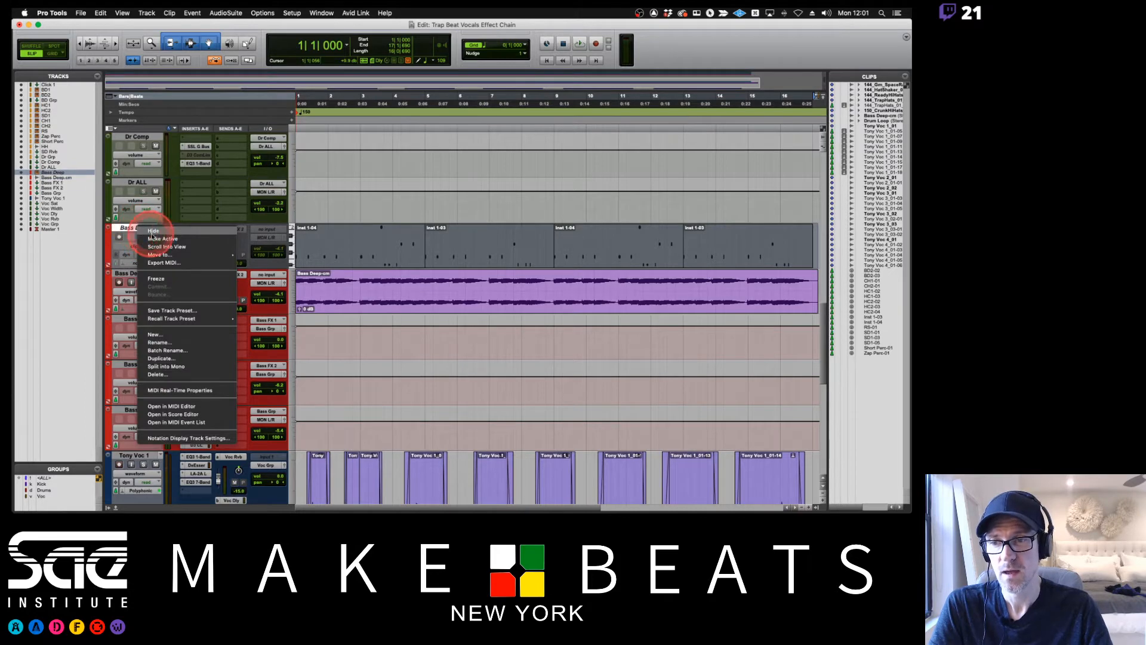
pyautogui.click(154, 239)
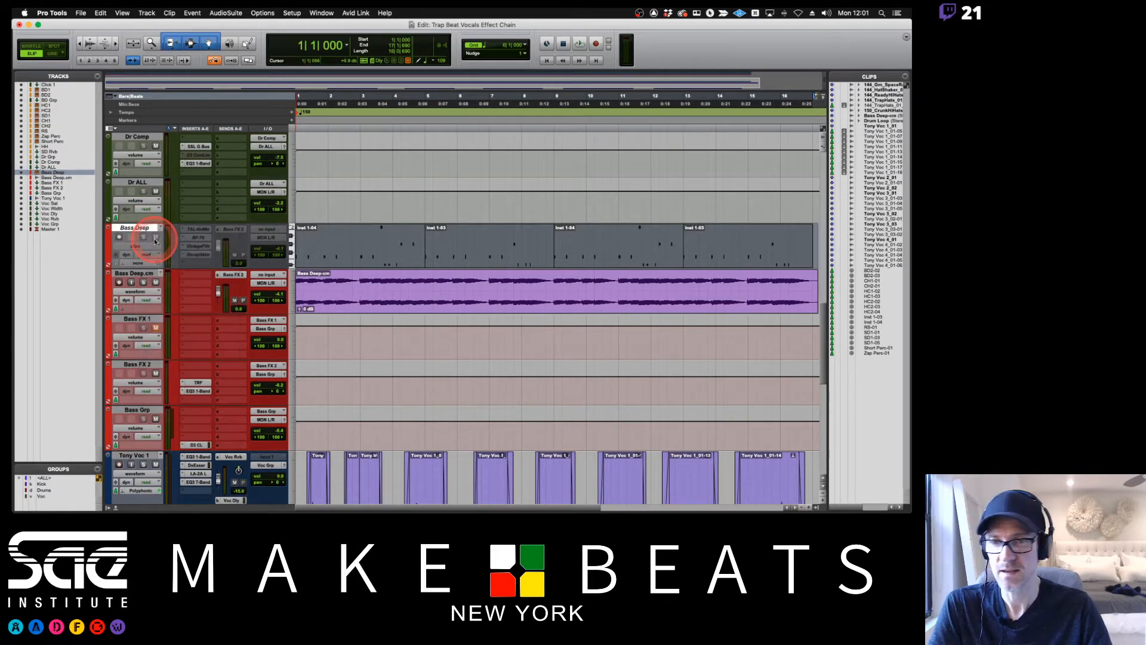
# Mute the committed Bass Deep.cm track and play the session to hear the reactivated Bass Deep track.
pyautogui.click(143, 282)
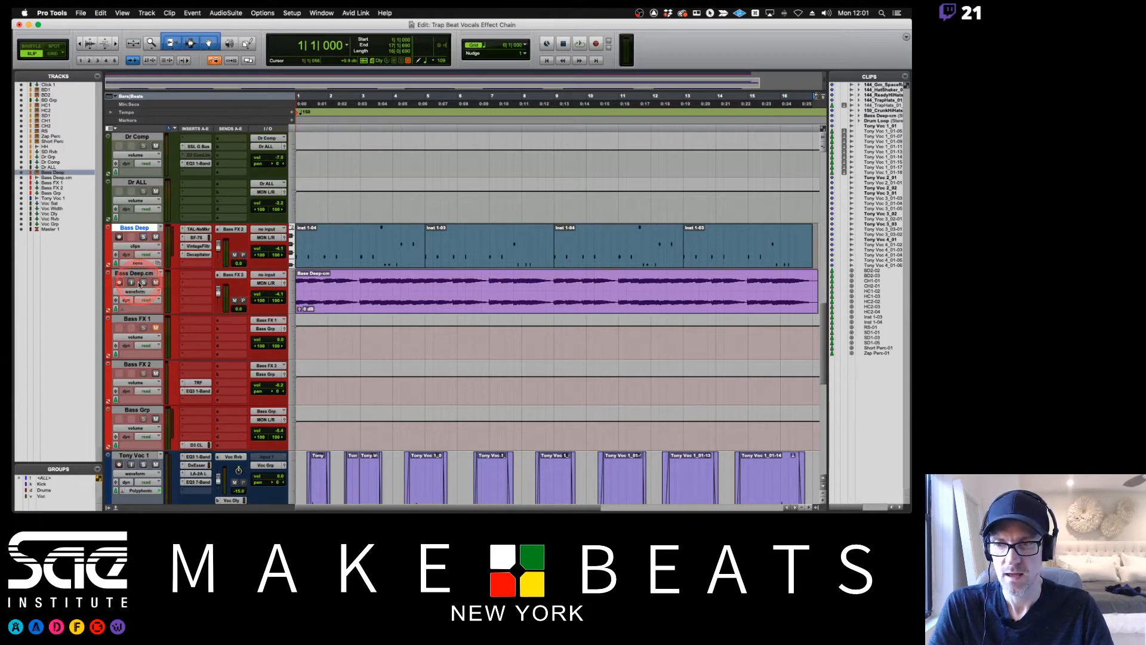
pyautogui.click(156, 282)
pyautogui.press('space')
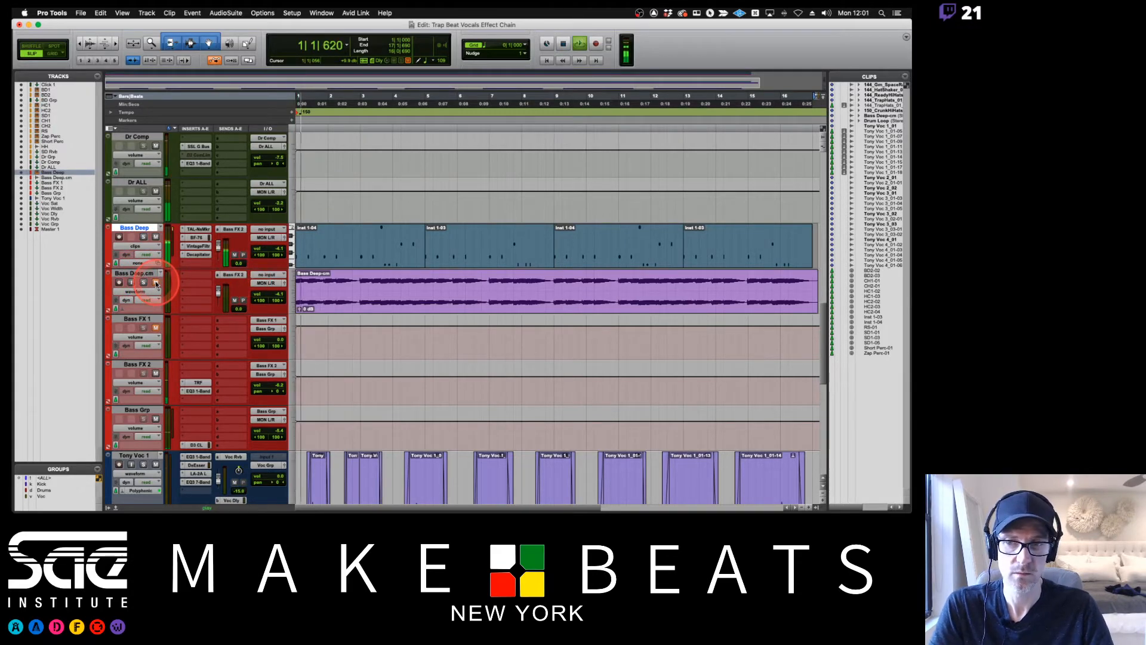
# Stop playback and play the session with Bass Deep muted to hear the committed Bass Deep.cm track instead.
pyautogui.press('space')
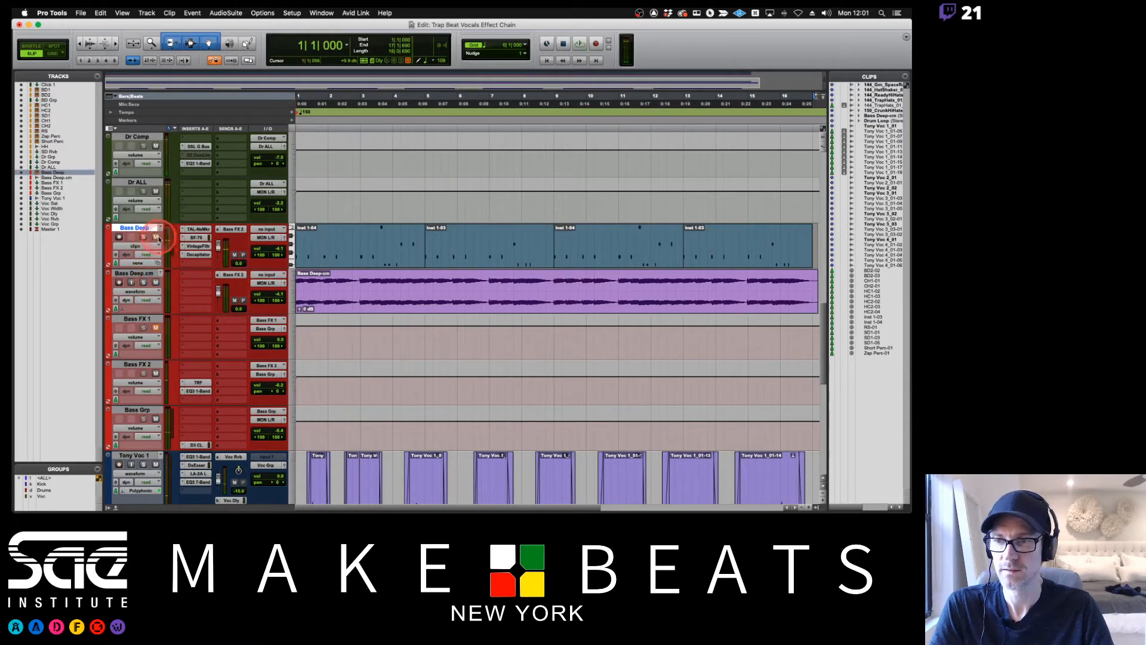
pyautogui.press('space')
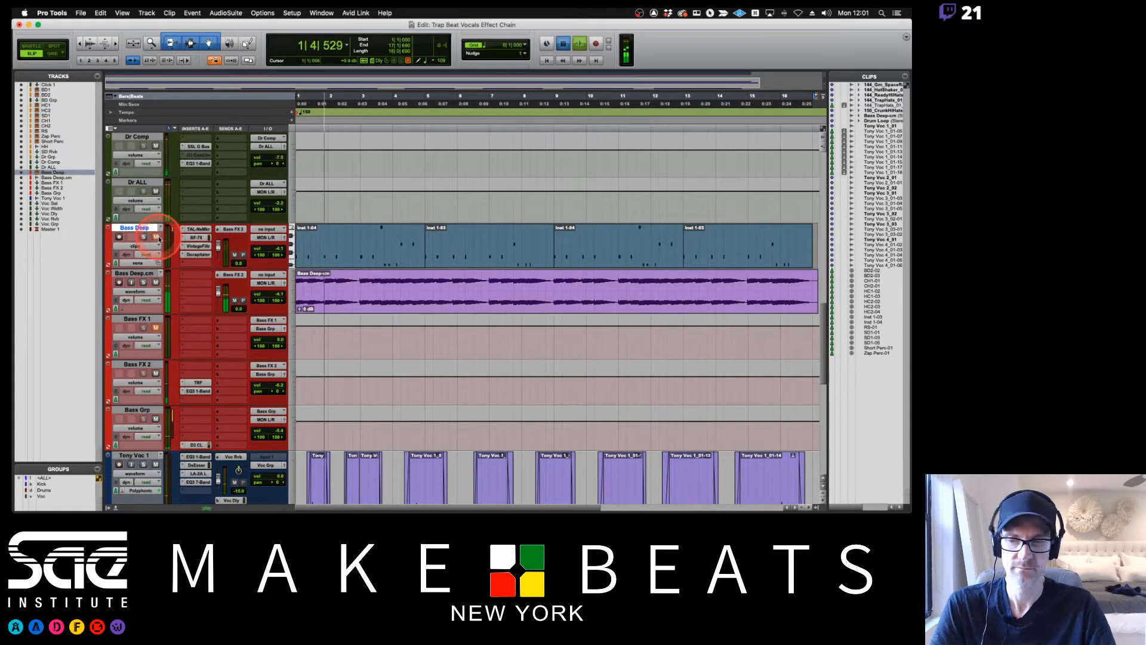
pyautogui.press('space')
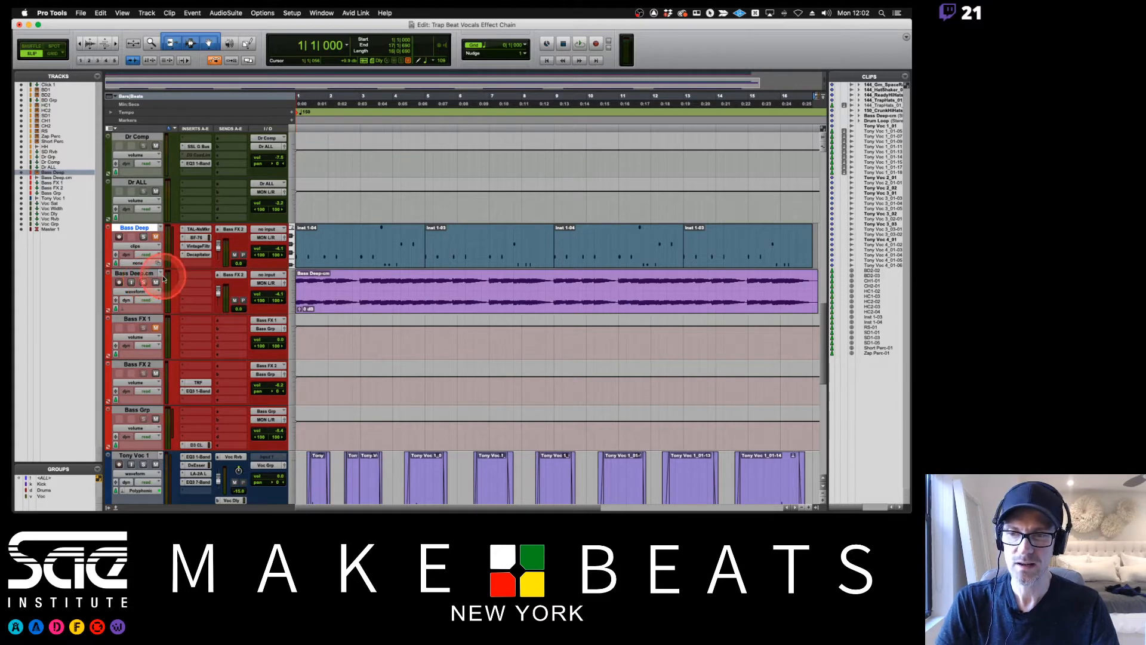
# Delete the committed Bass Deep.cm track together with its active clips.
pyautogui.rightClick(154, 276)
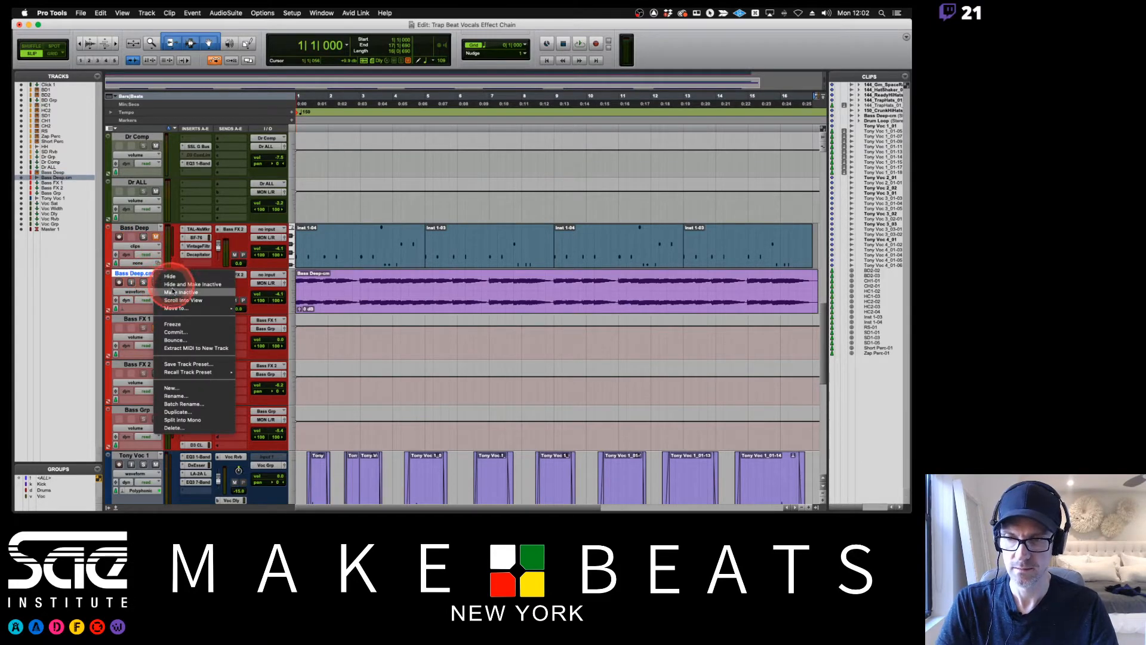
pyautogui.click(176, 428)
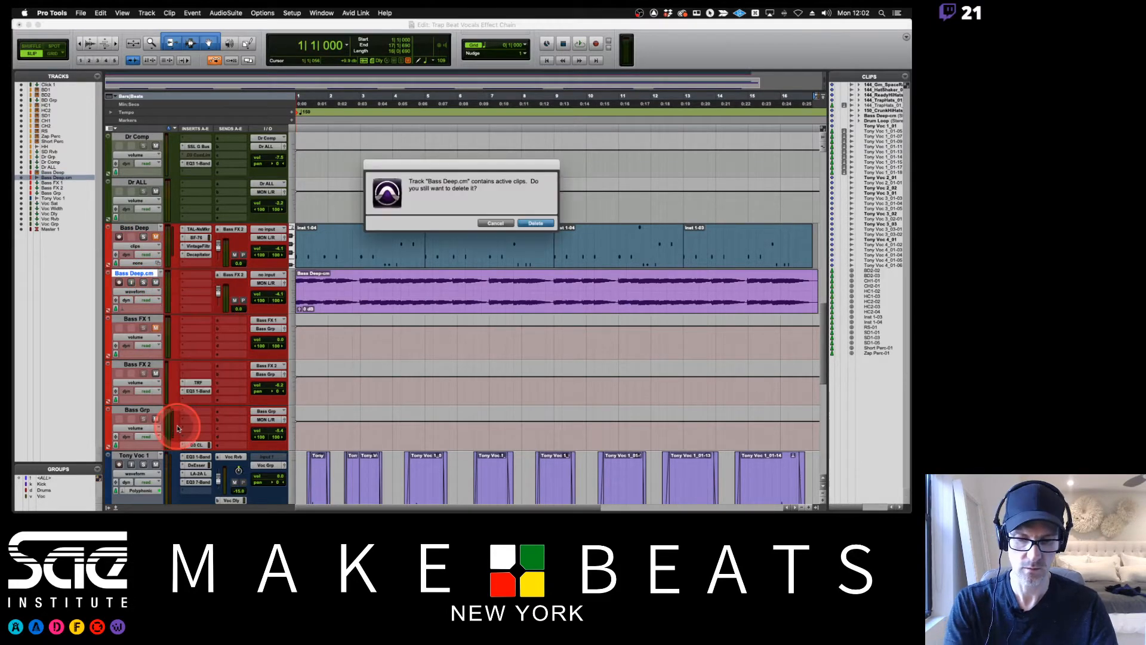
pyautogui.press('Return')
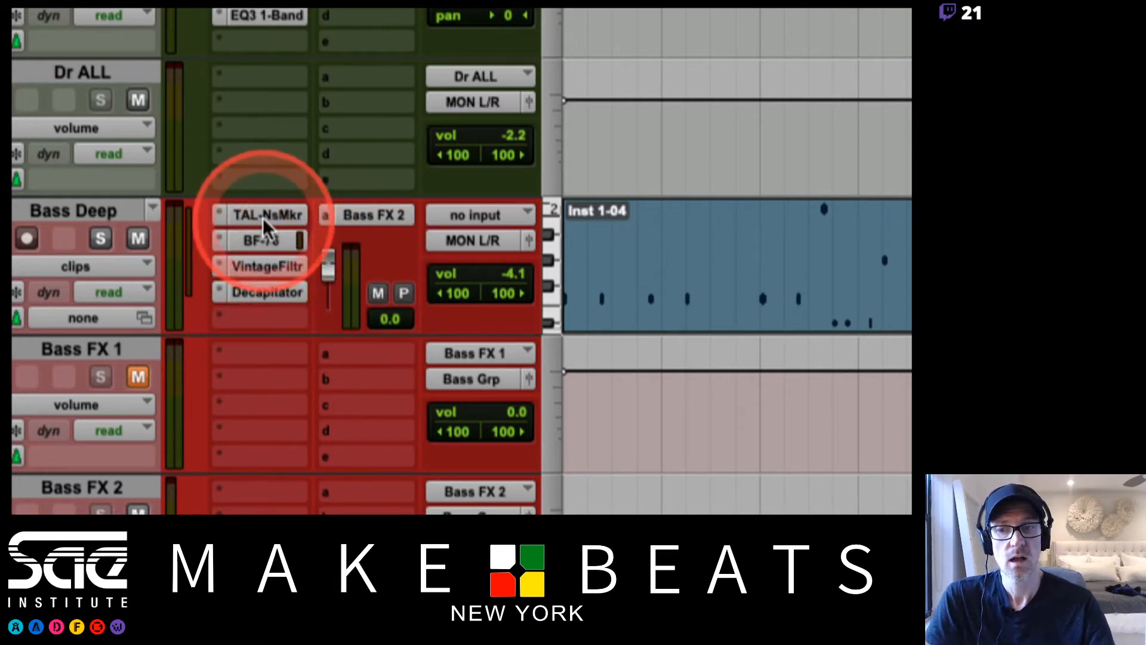
# Commit Bass Deep up to its first insert, TAL-NsMkr, offline with the source hidden and inactive, and play the result.
pyautogui.rightClick(263, 217)
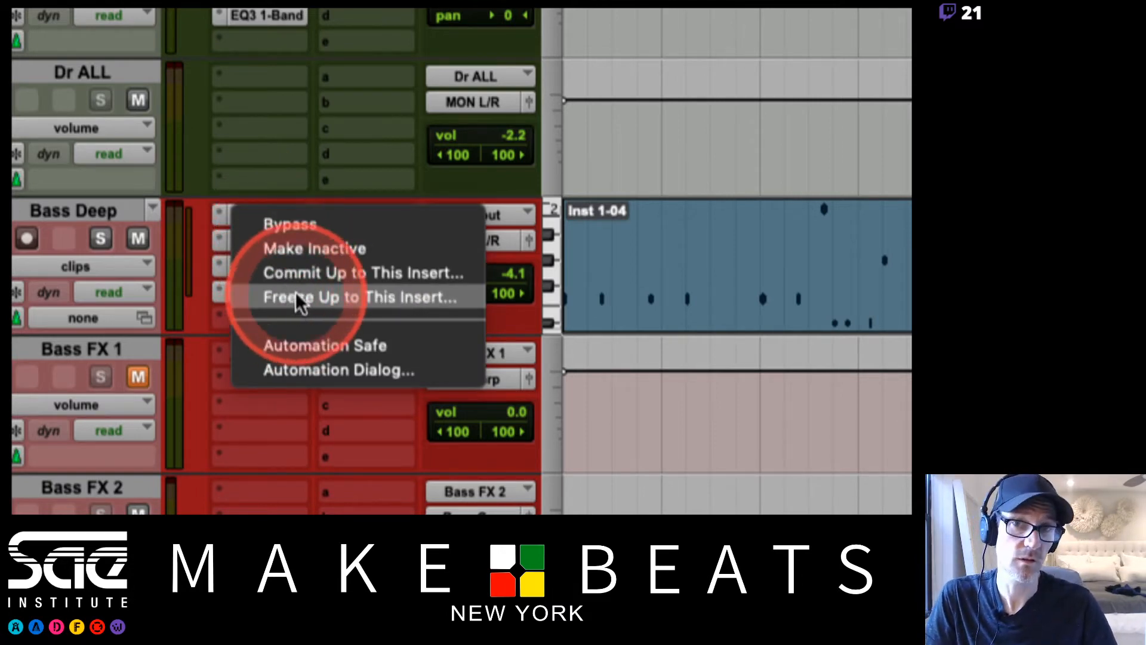
pyautogui.click(299, 275)
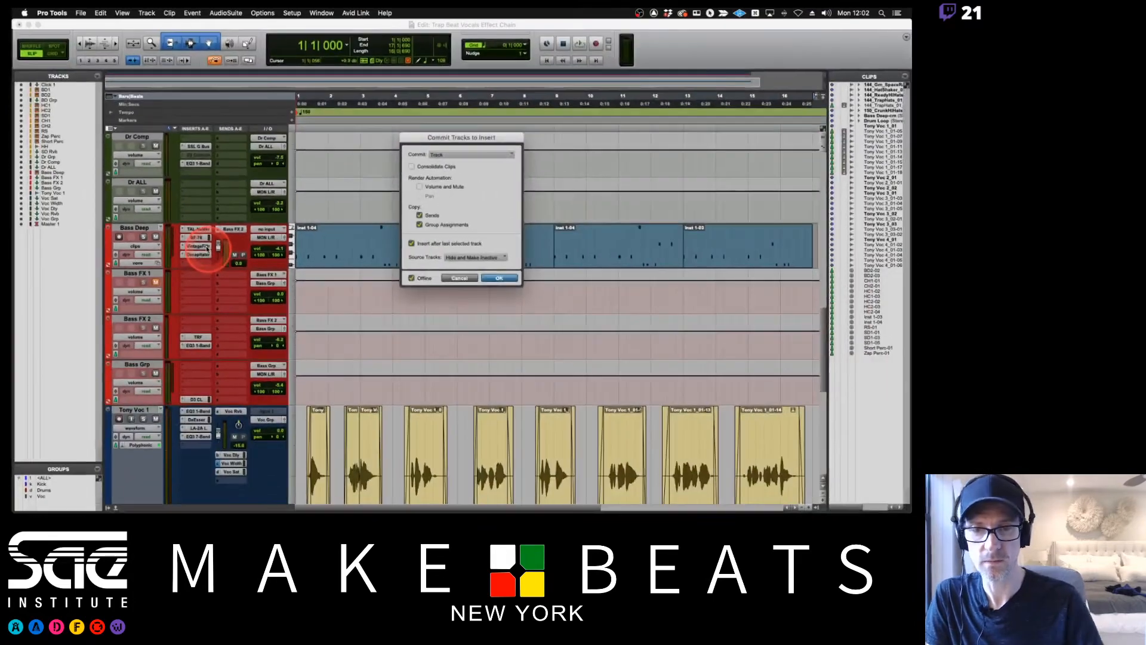
pyautogui.press('Return')
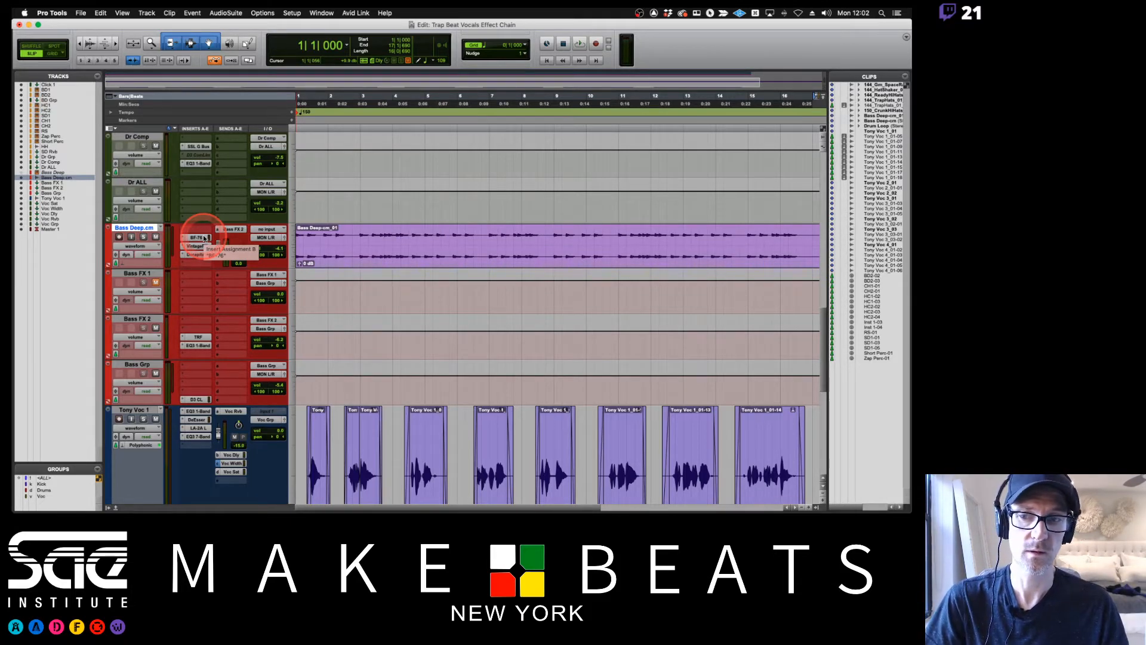
pyautogui.press('space')
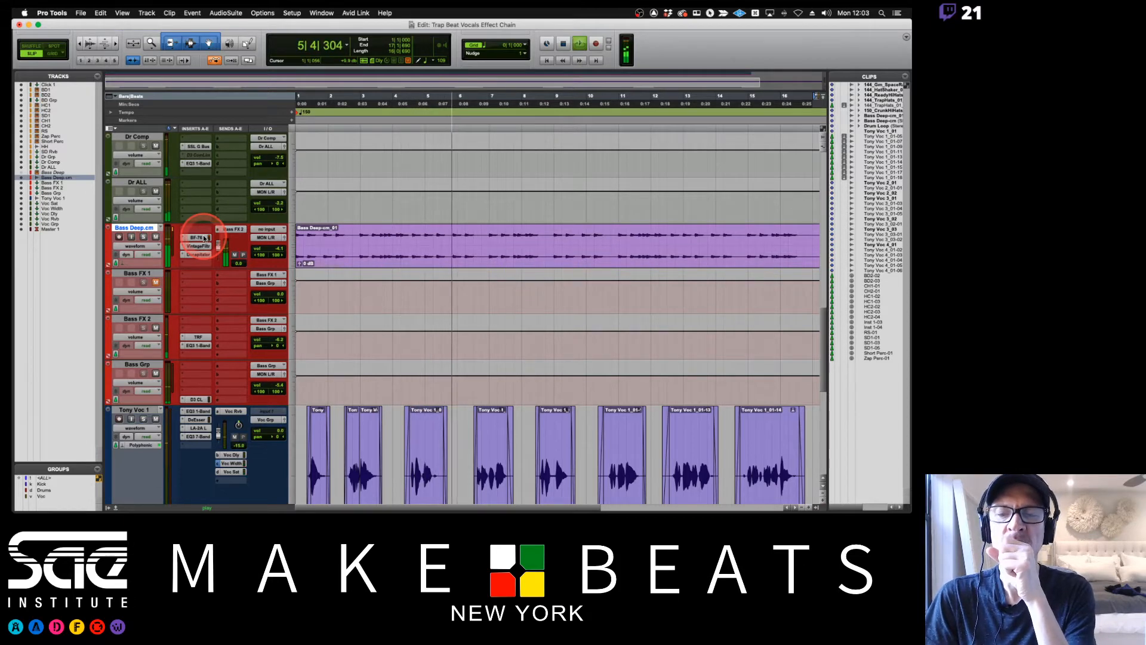
pyautogui.press('space')
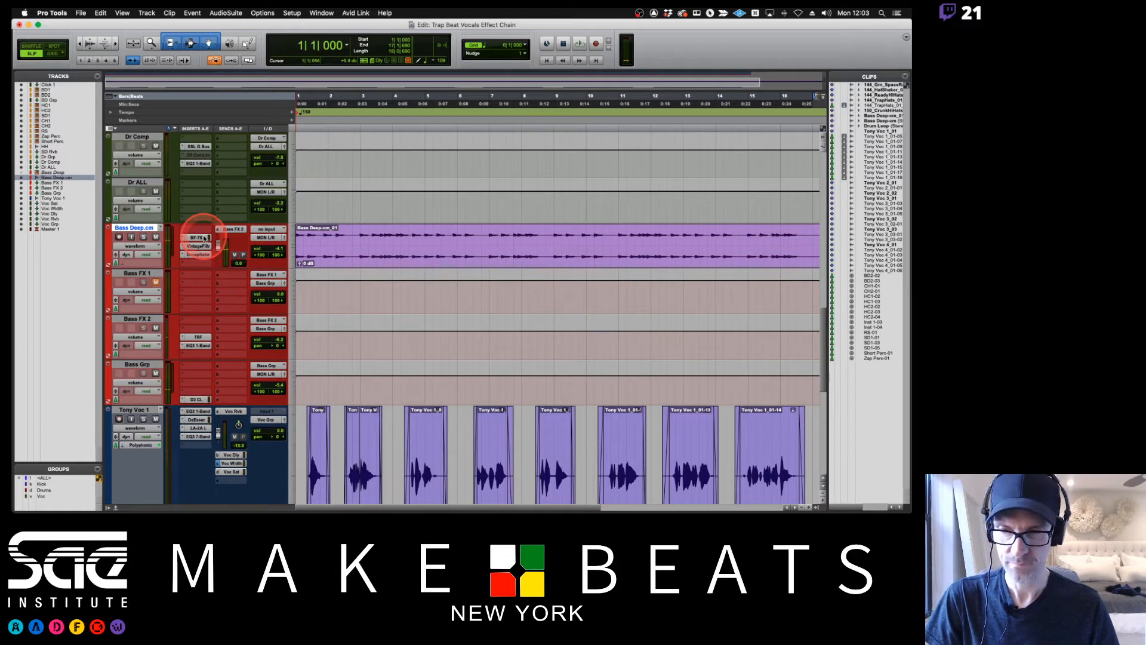
# Move the three remaining inserts from Bass Deep.cm to Bass FX 1, route Bass Deep.cm's output to the Bass FX 1 track and play it.
pyautogui.moveTo(204, 238); pyautogui.dragTo(198, 292)
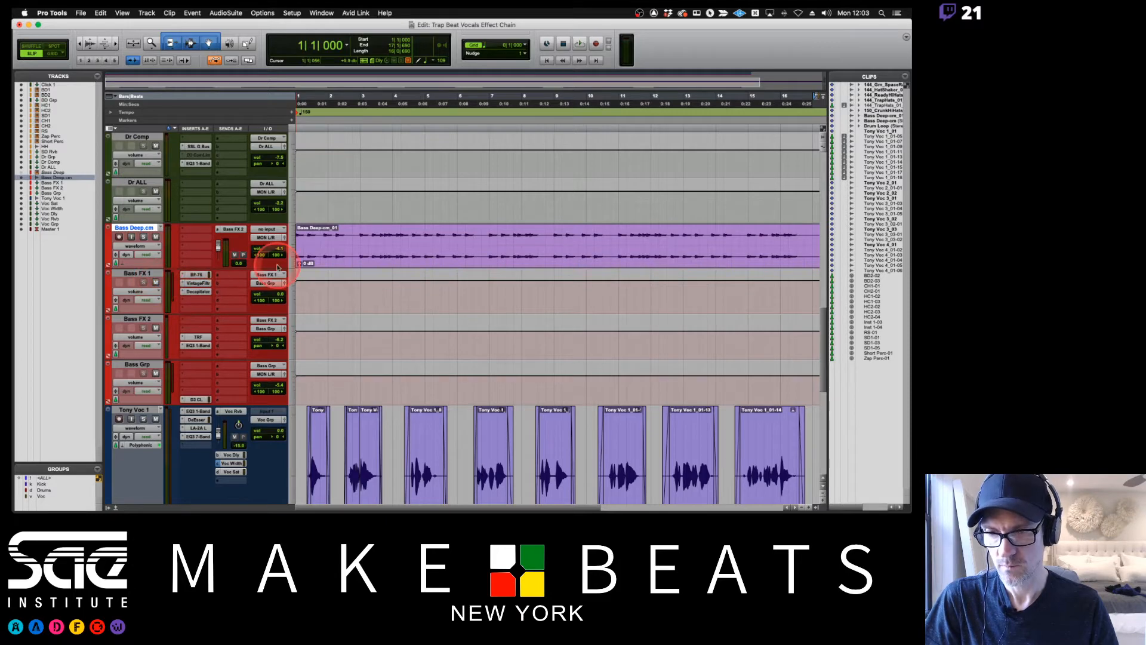
pyautogui.click(267, 237)
pyautogui.moveTo(270, 249)
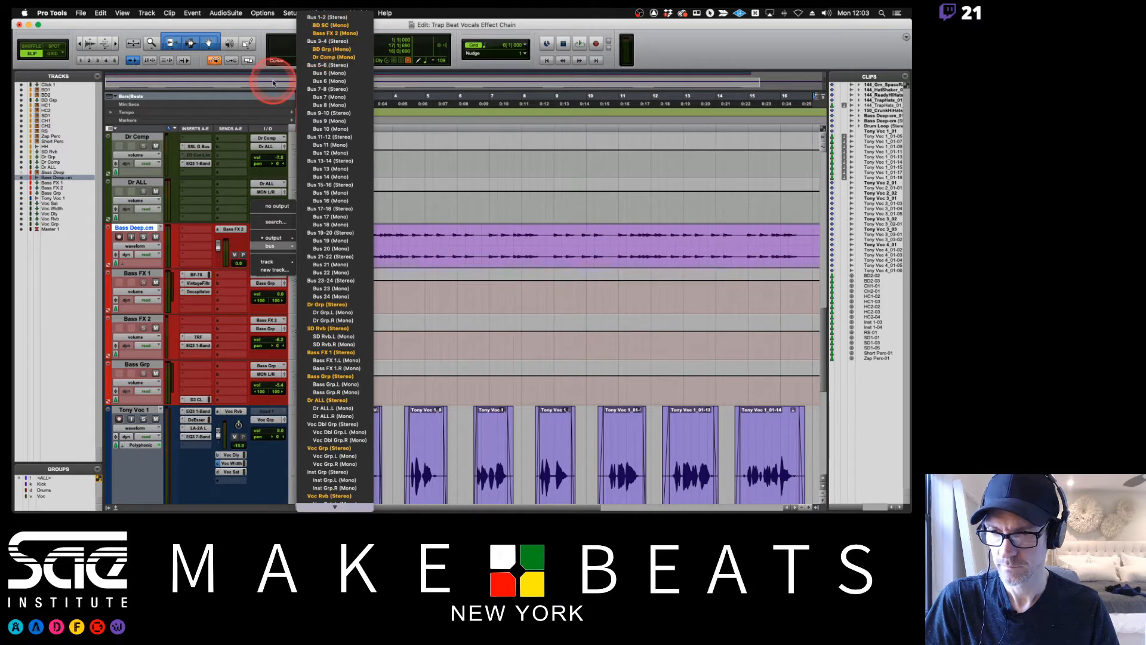
pyautogui.click(263, 154)
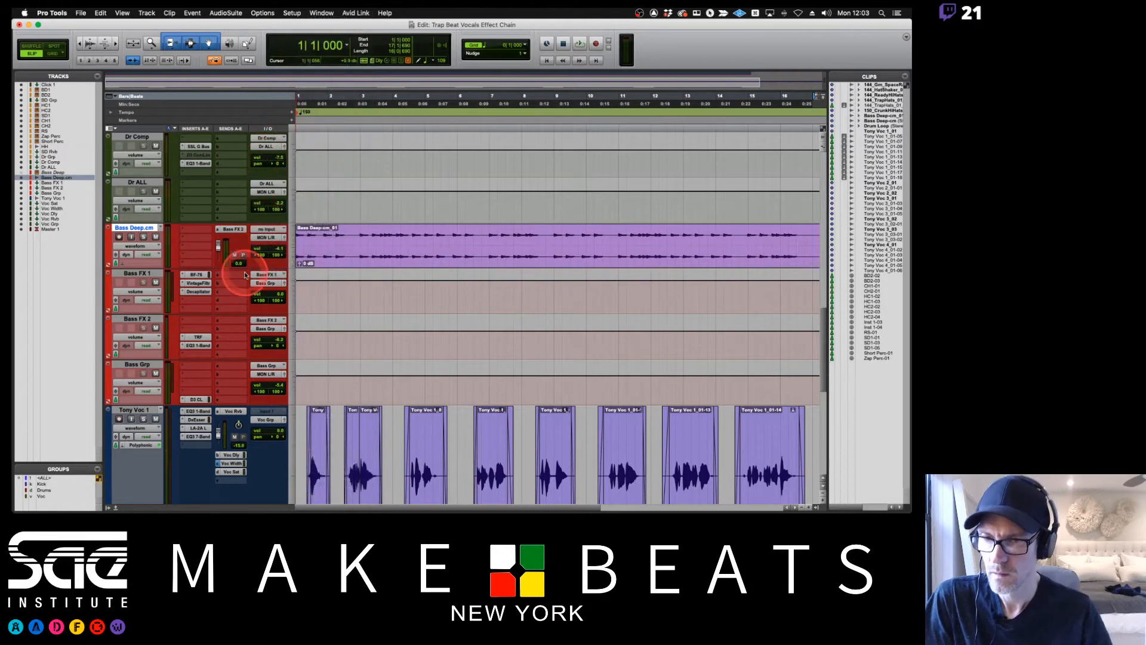
pyautogui.click(274, 236)
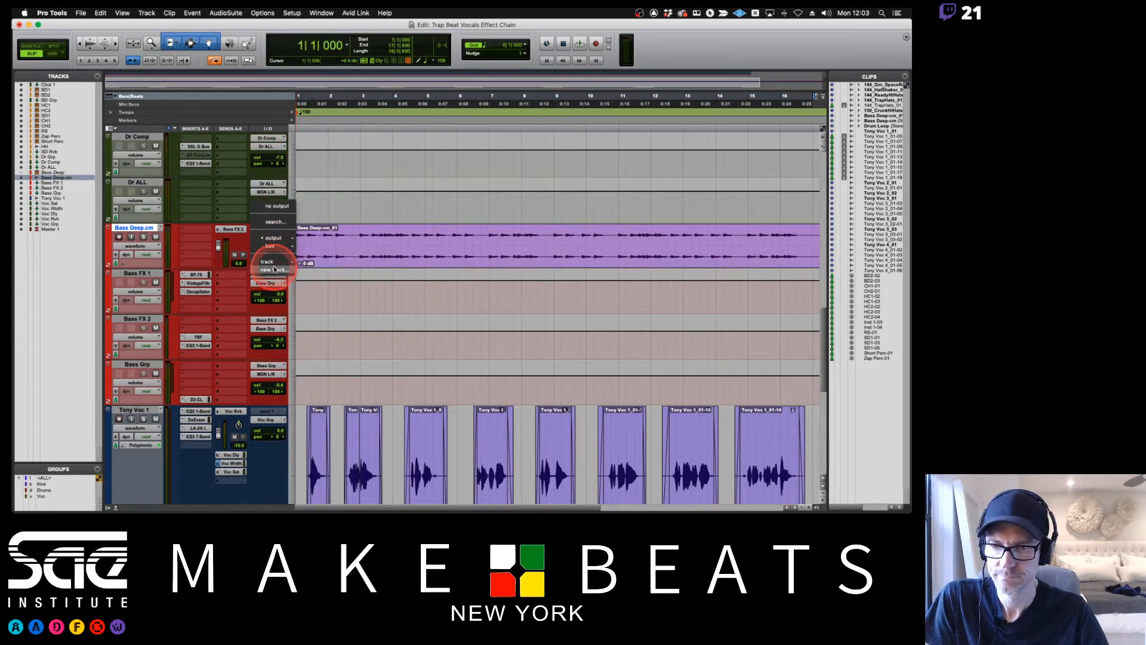
pyautogui.moveTo(278, 264)
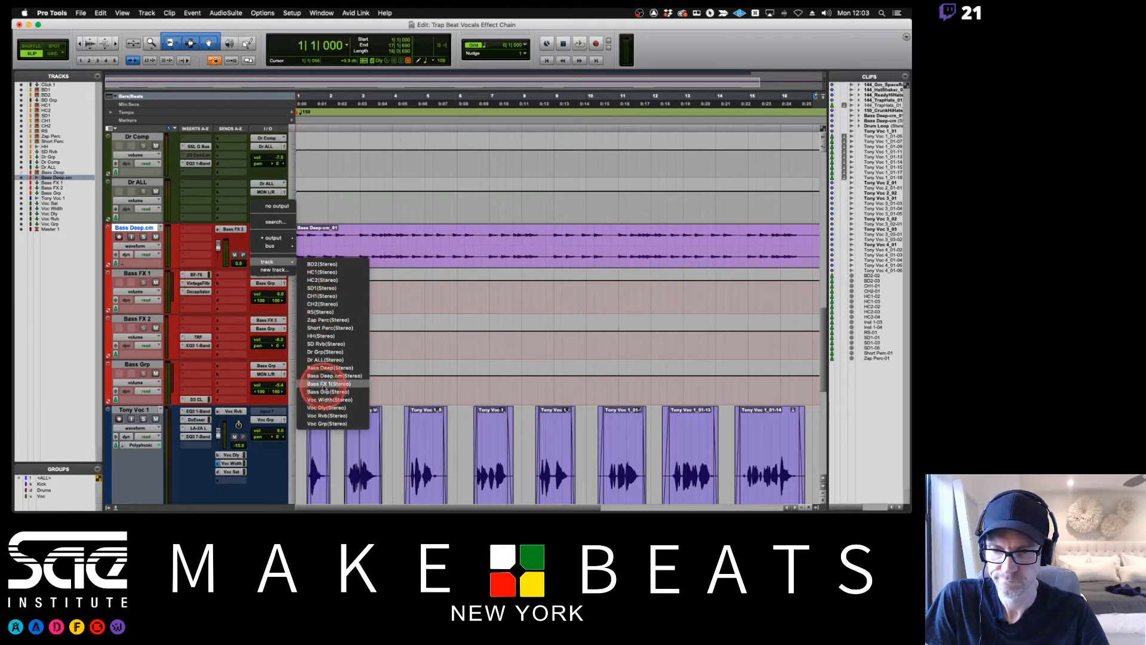
pyautogui.click(323, 385)
pyautogui.press('space')
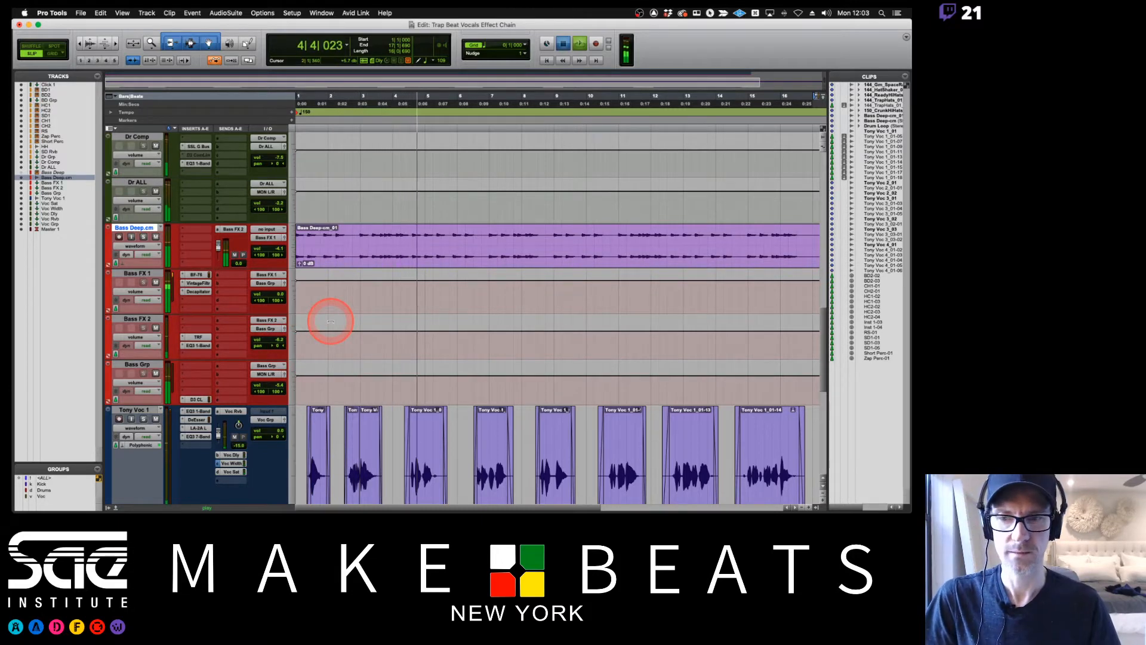
pyautogui.press('space')
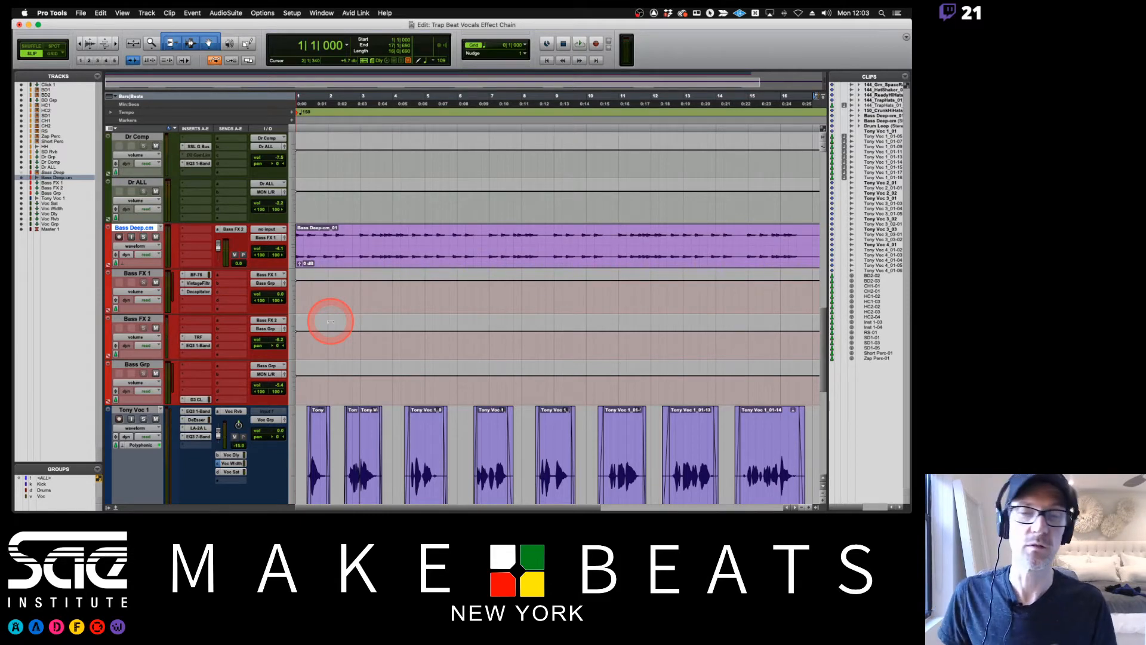
# Show the Mix window and unmute the Voc Grp track.
pyautogui.press('super+equal')
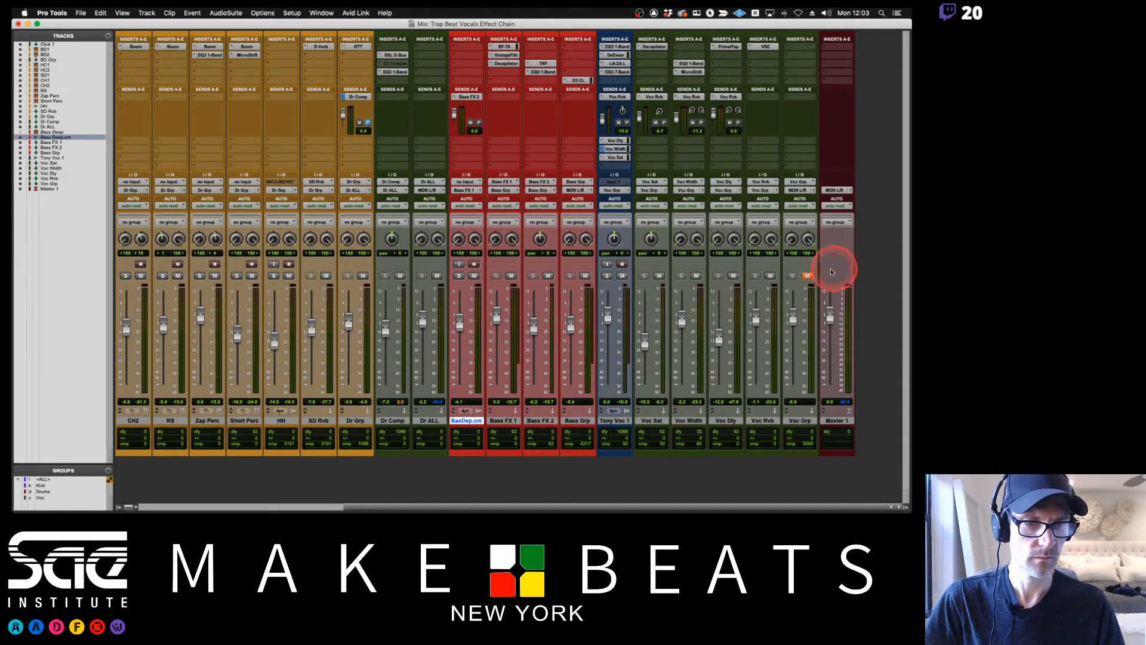
pyautogui.click(807, 275)
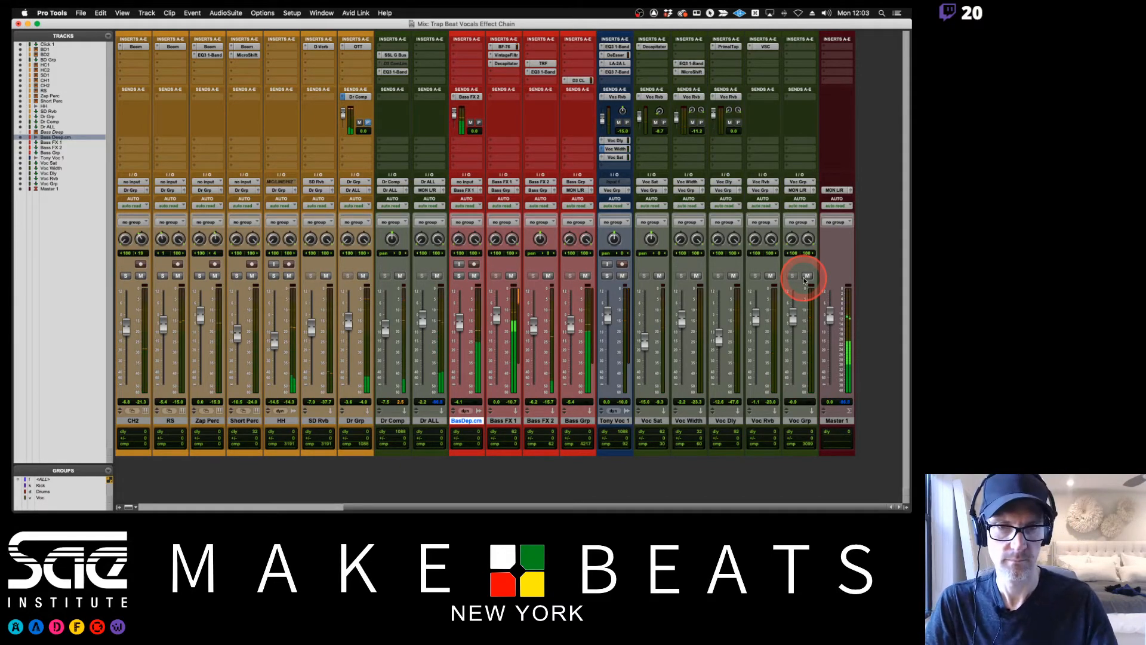
# Examine the DeEsser and LA-2A plug-ins inserted on the Tony Voc 1 track, closing each one.
pyautogui.click(616, 55)
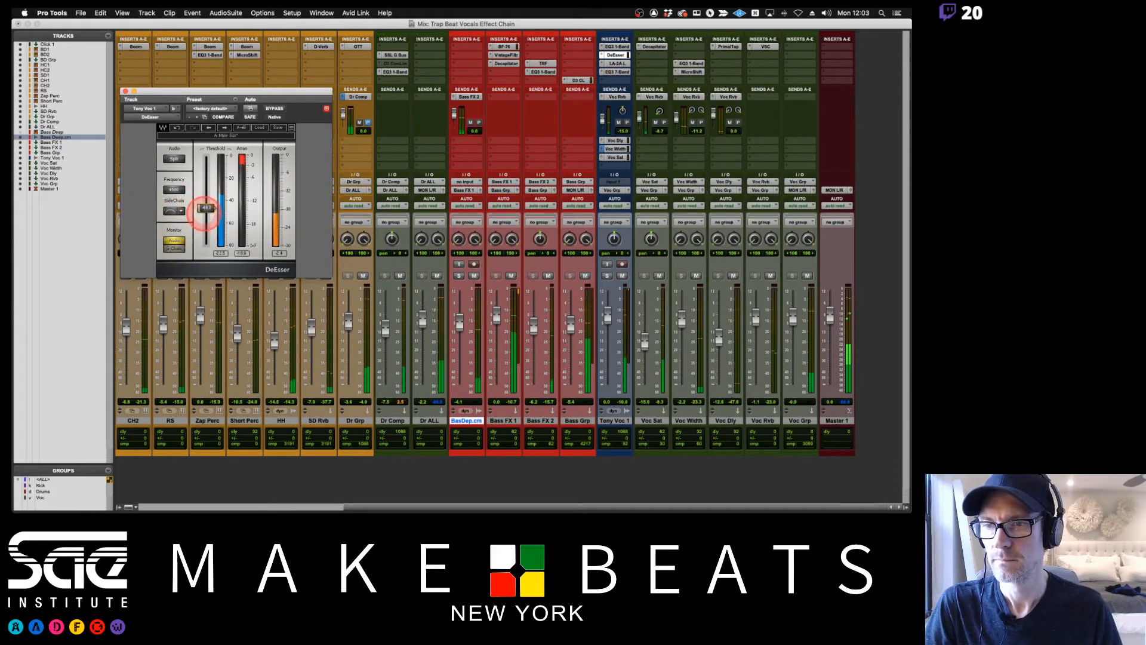
pyautogui.moveTo(206, 208); pyautogui.dragTo(206, 215)
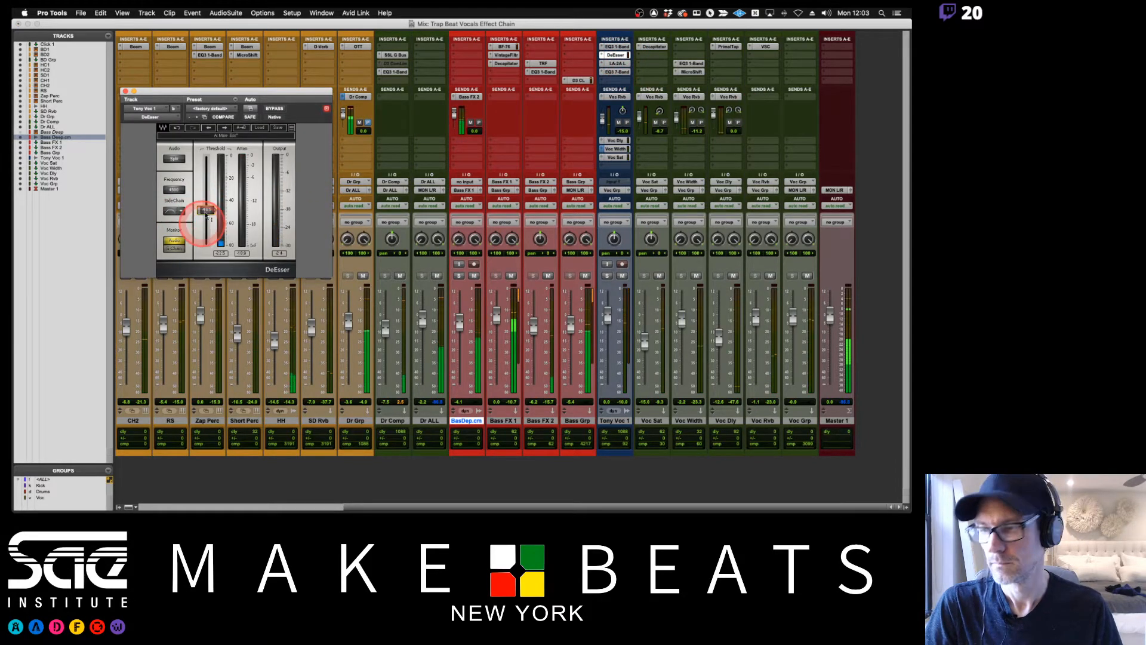
pyautogui.click(126, 92)
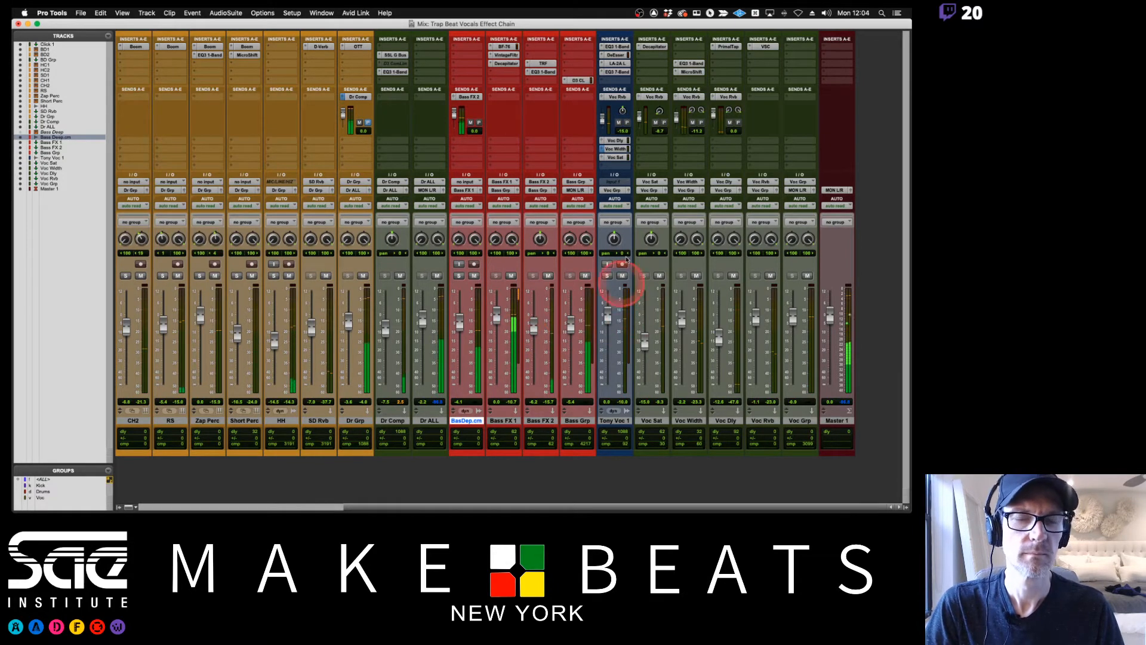
pyautogui.click(626, 255)
pyautogui.click(606, 304)
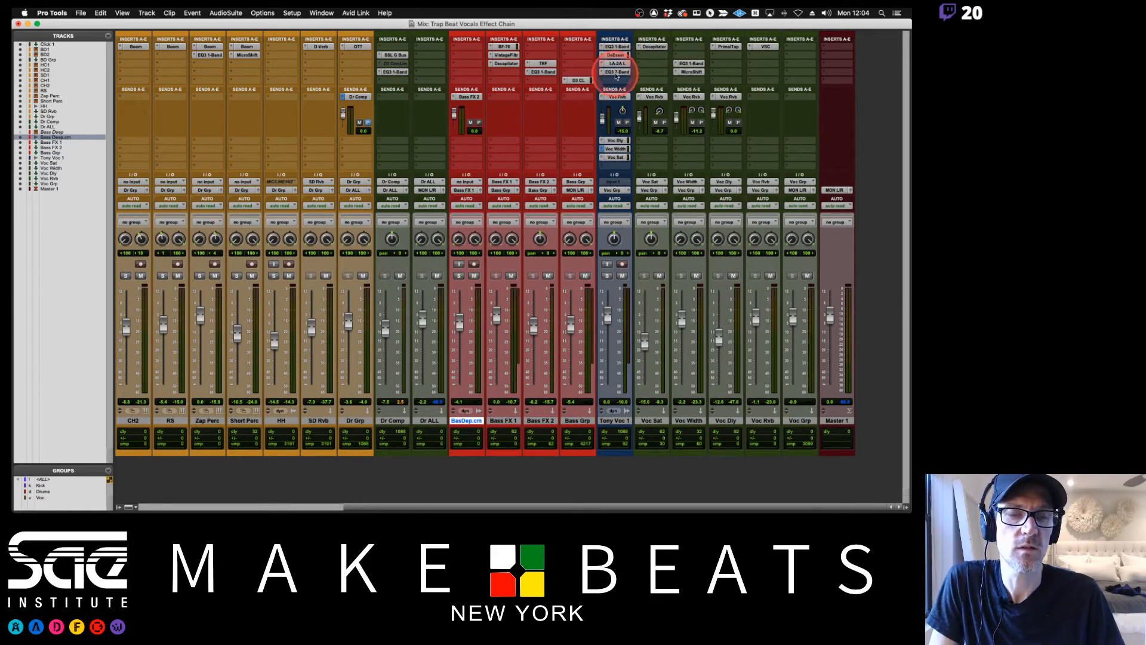
pyautogui.click(616, 63)
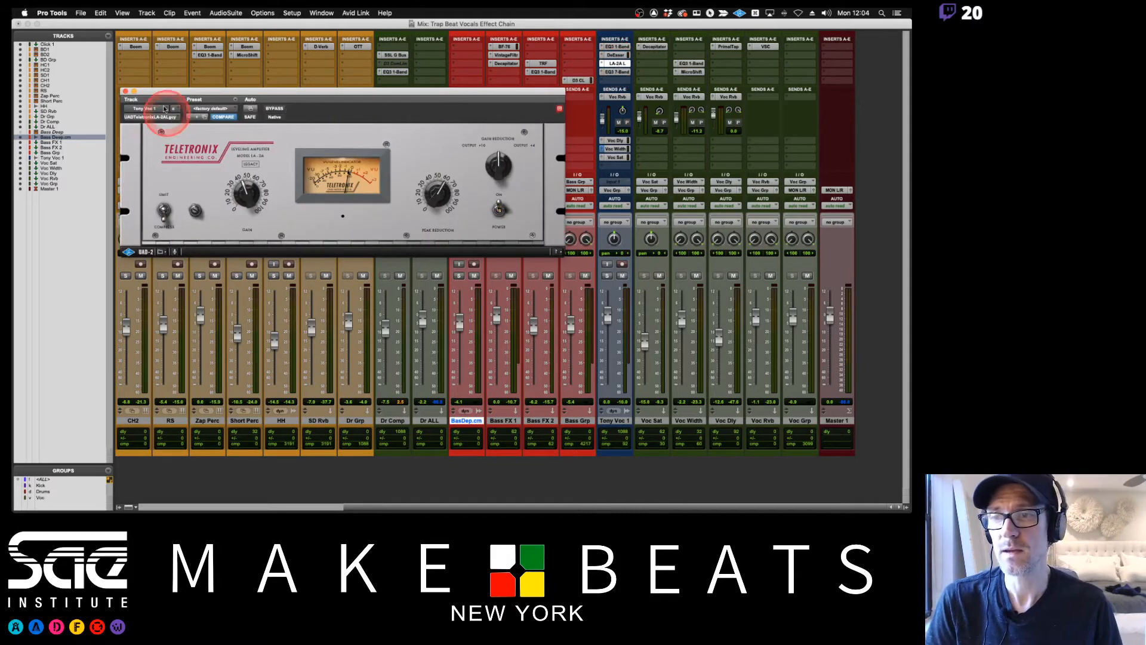
pyautogui.click(126, 90)
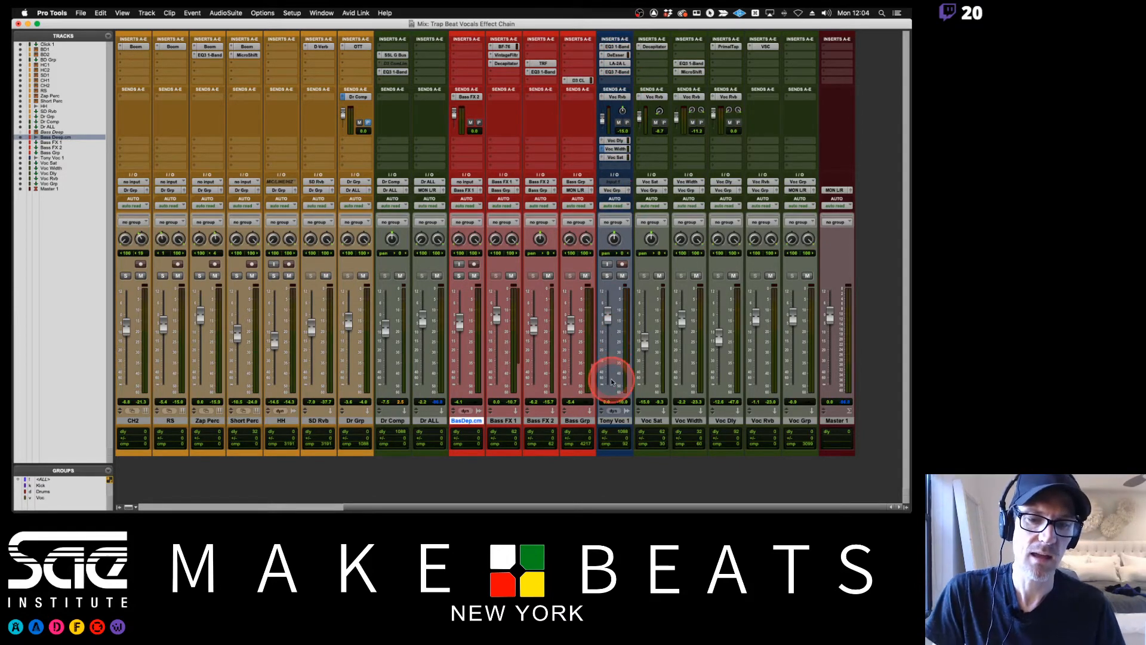
# Commit the Tony Voc 1 track offline, copying sends and group assignments, with the source track hidden and made inactive.
pyautogui.rightClick(612, 423)
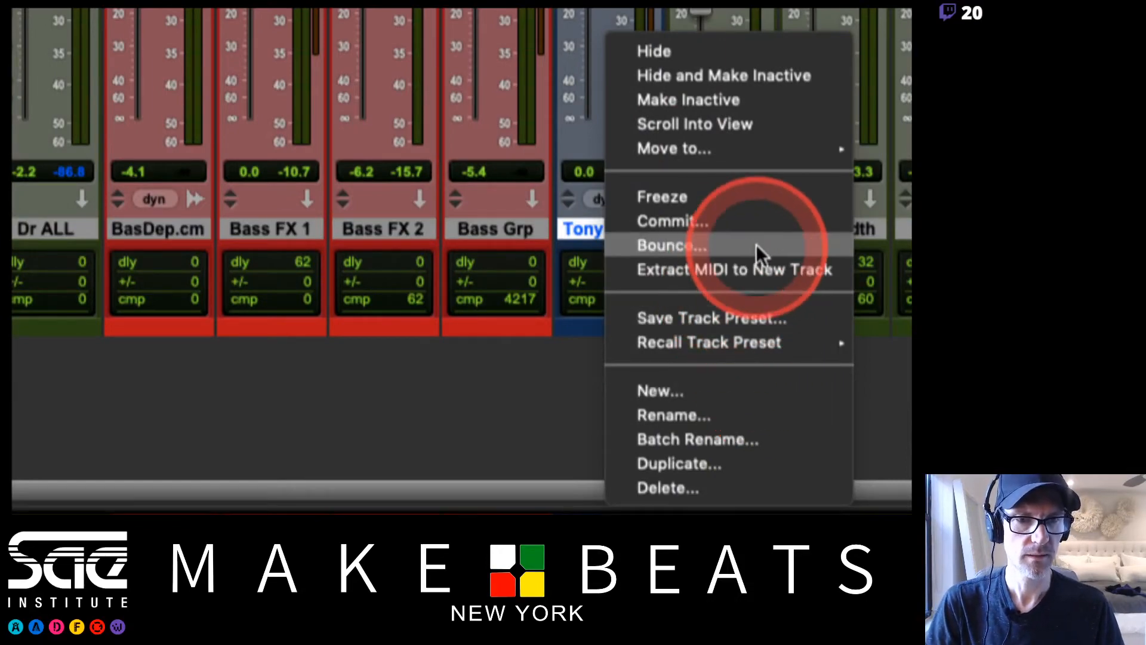
pyautogui.click(733, 223)
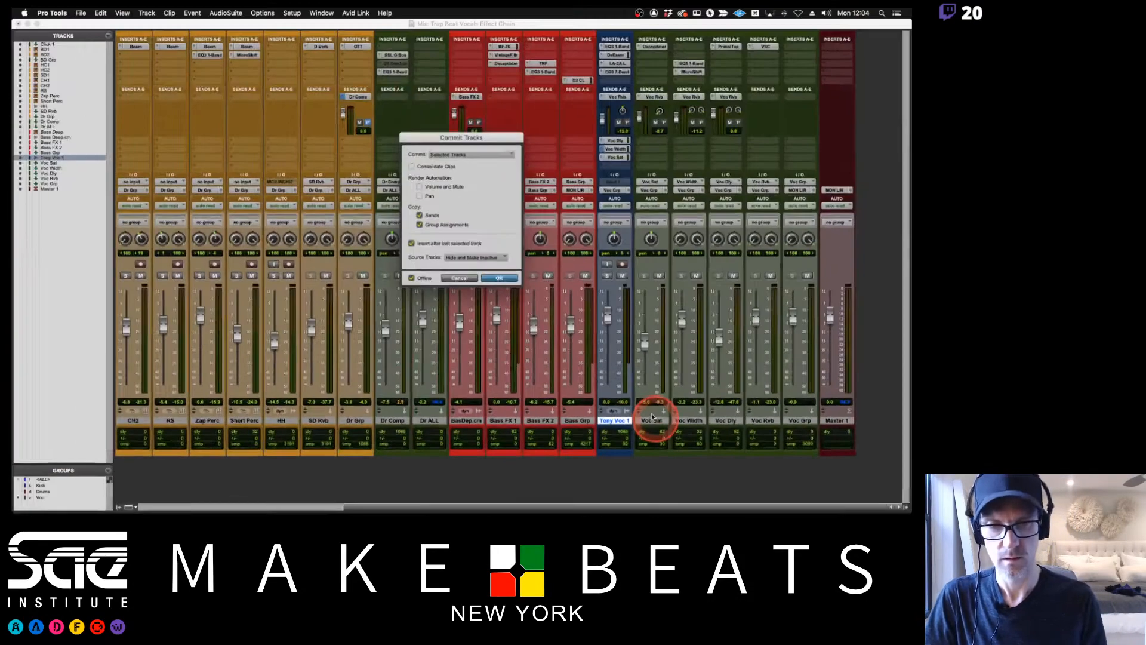
pyautogui.press('Return')
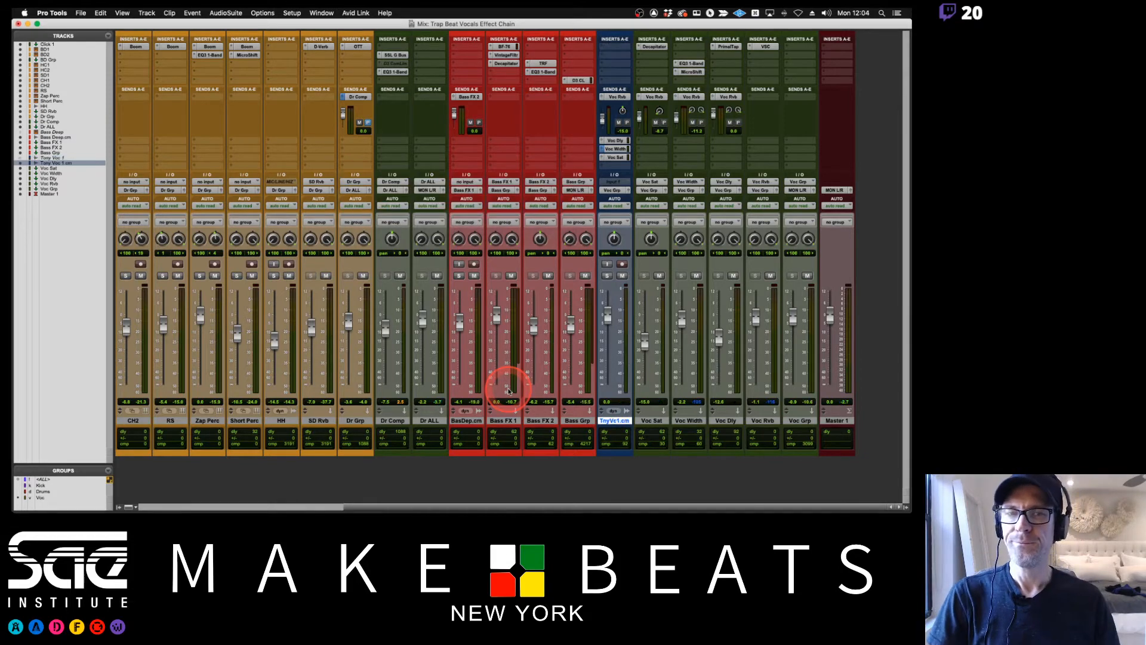
# Return to the Edit window, show the hidden source track Tony Voc 1 and reduce its track height to small.
pyautogui.moveTo(18, 287)
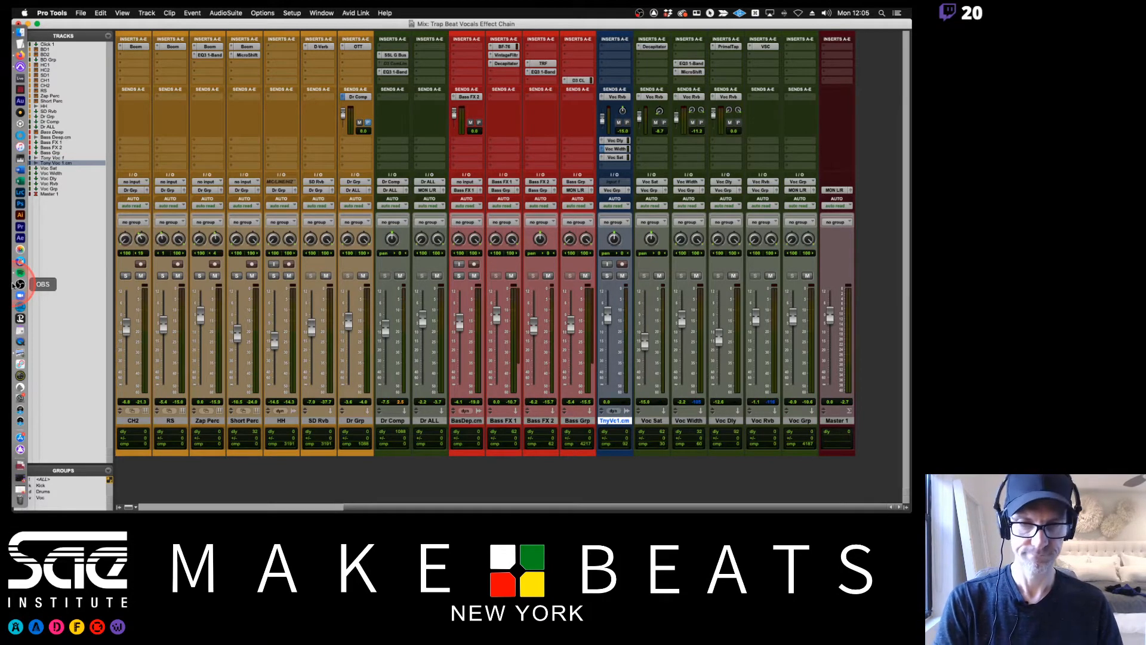
pyautogui.press('super+equal')
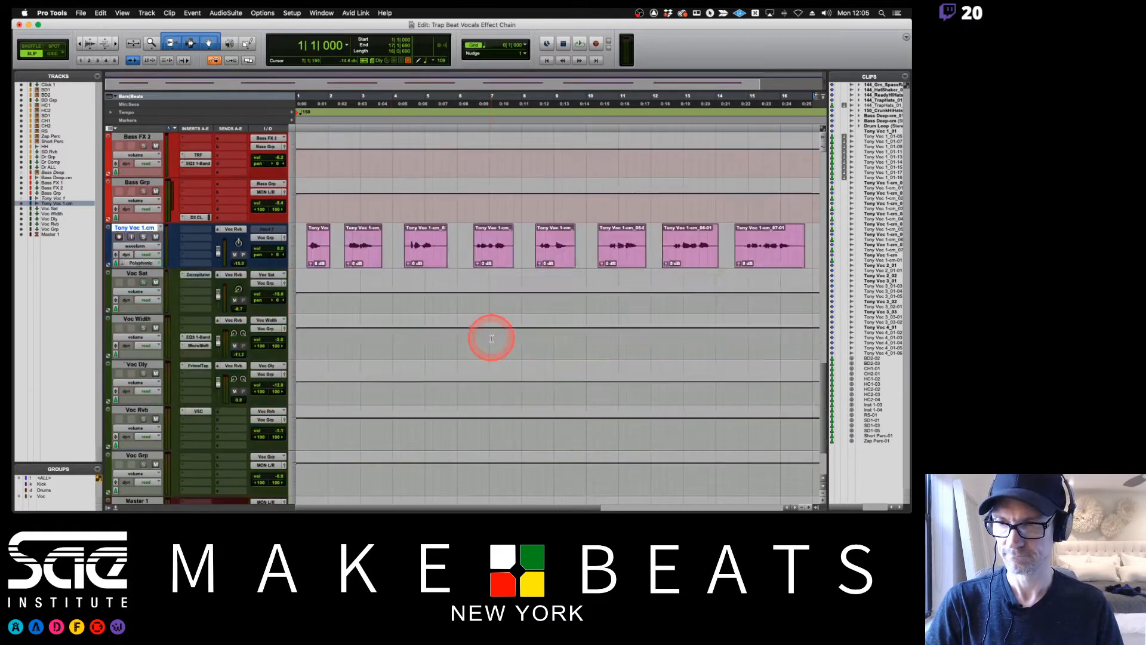
pyautogui.scroll(-1, 491, 338)
pyautogui.scroll(2, 492, 338)
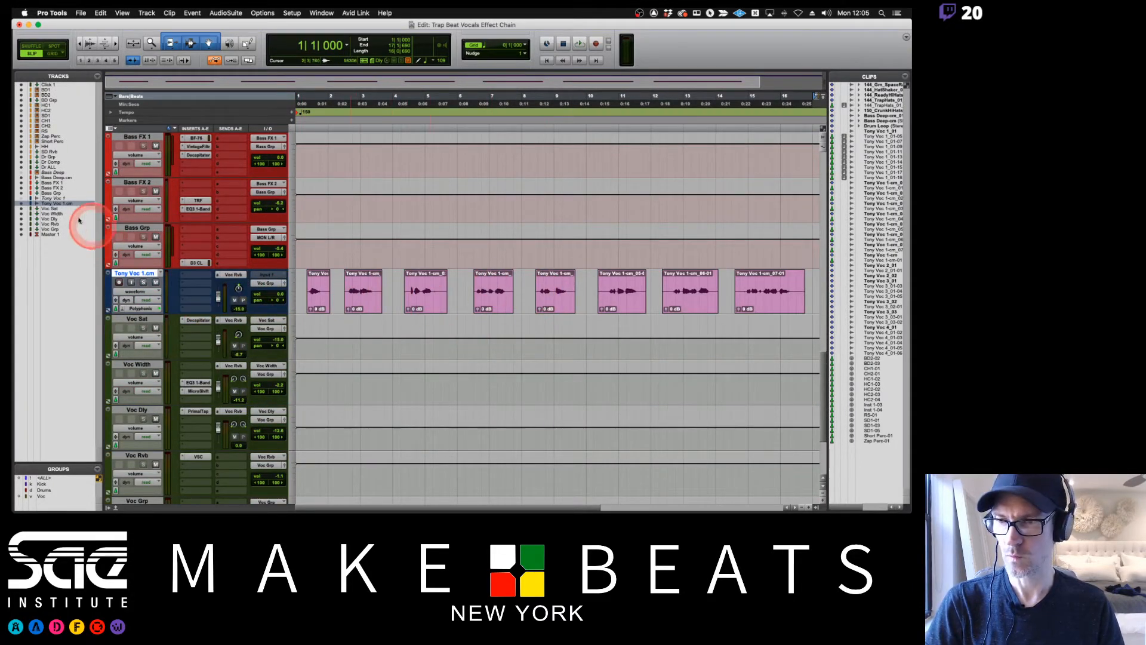
pyautogui.click(21, 198)
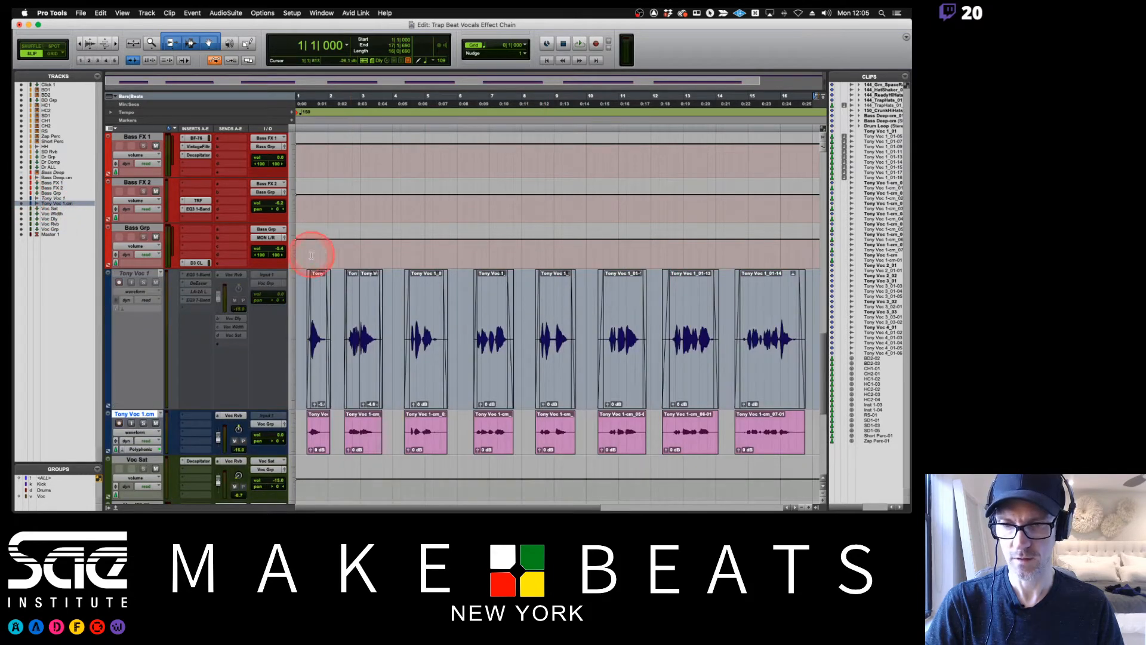
pyautogui.click(295, 336)
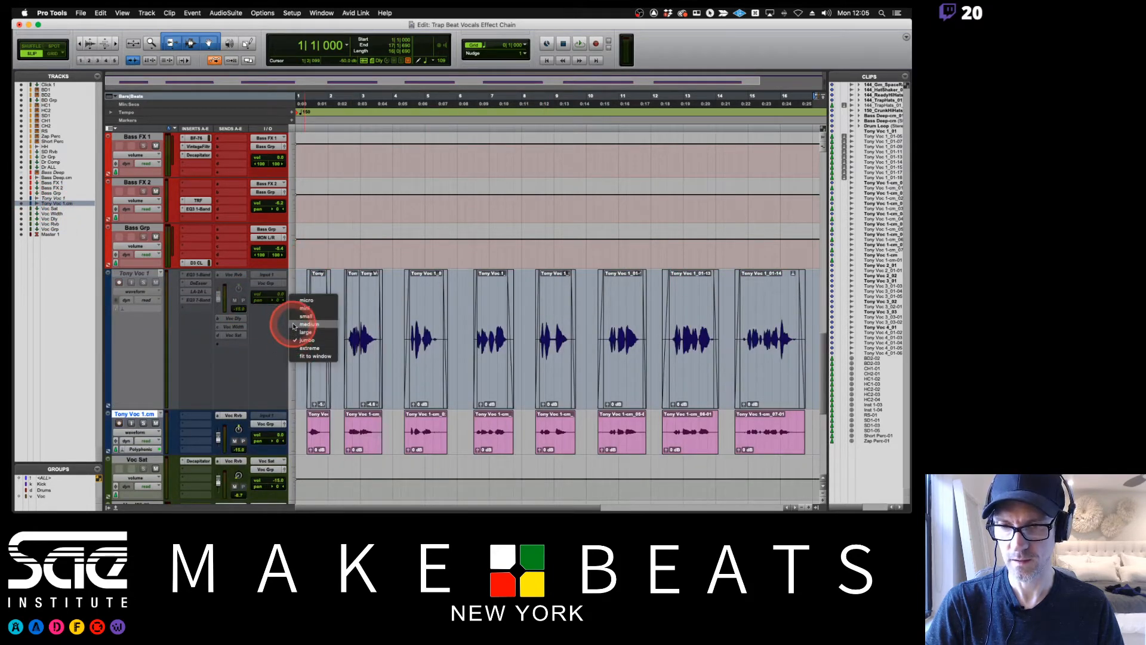
pyautogui.click(293, 322)
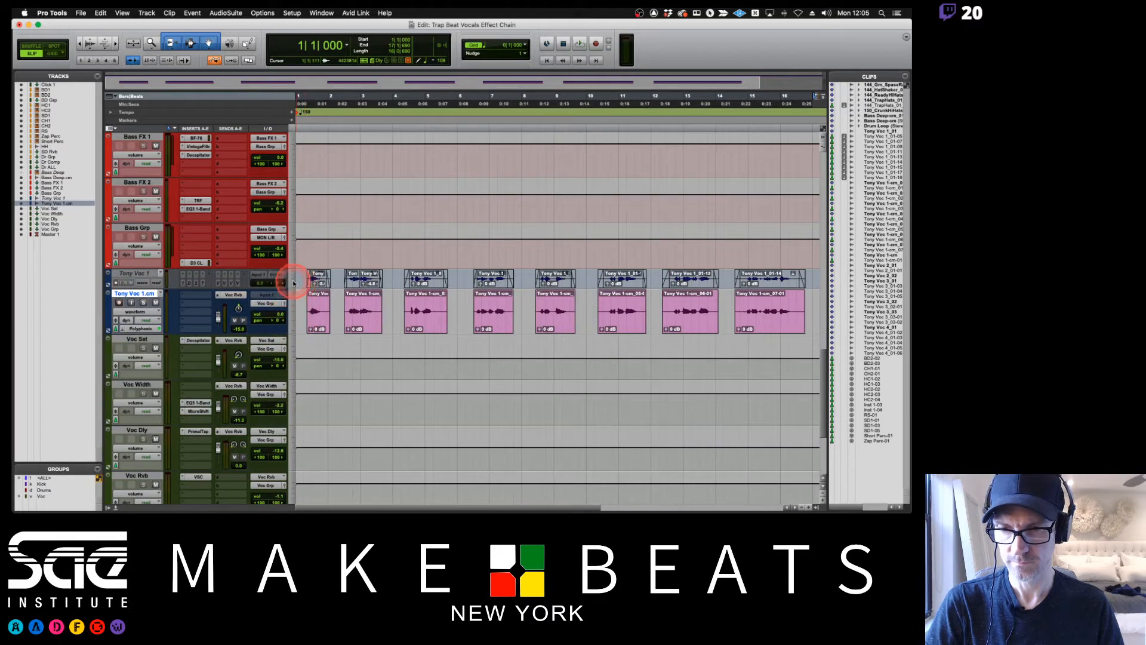
# Enlarge the Tony Voc 1 track height to match the committed track below it, and play the session with the committed vocal.
pyautogui.click(293, 280)
pyautogui.click(293, 294)
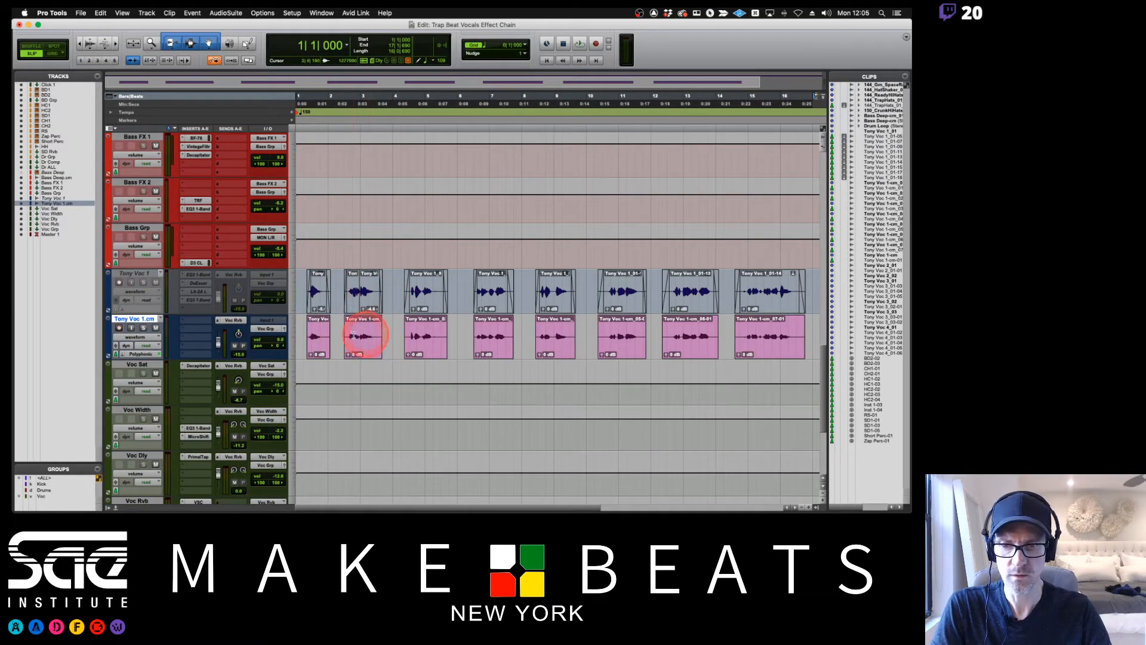
pyautogui.press('space')
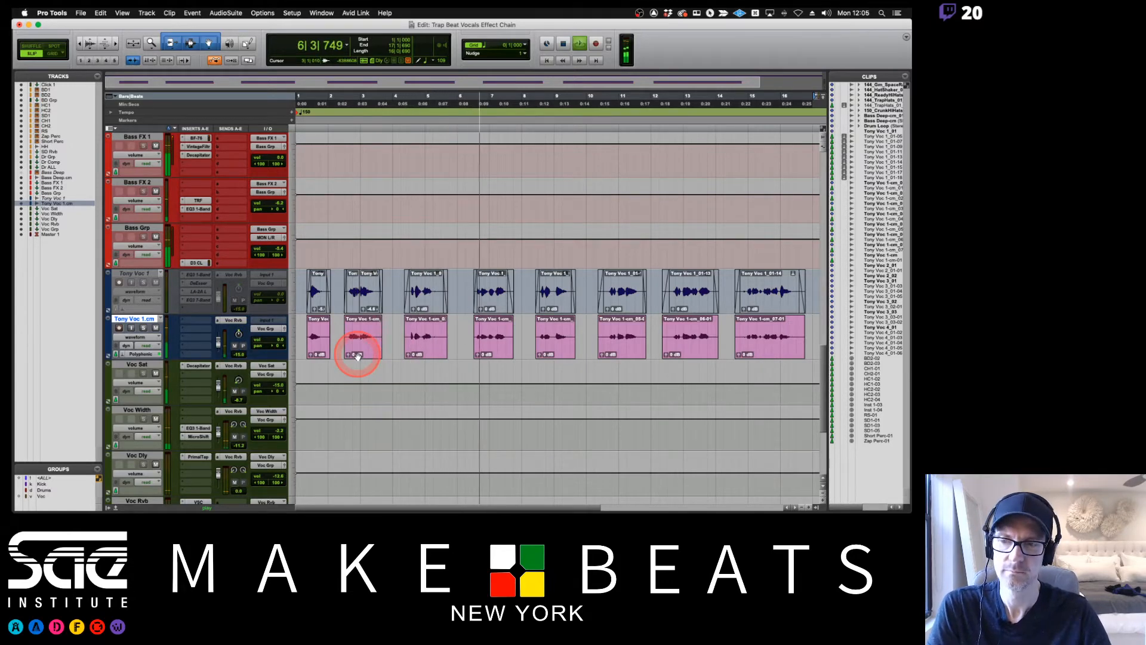
pyautogui.press('space')
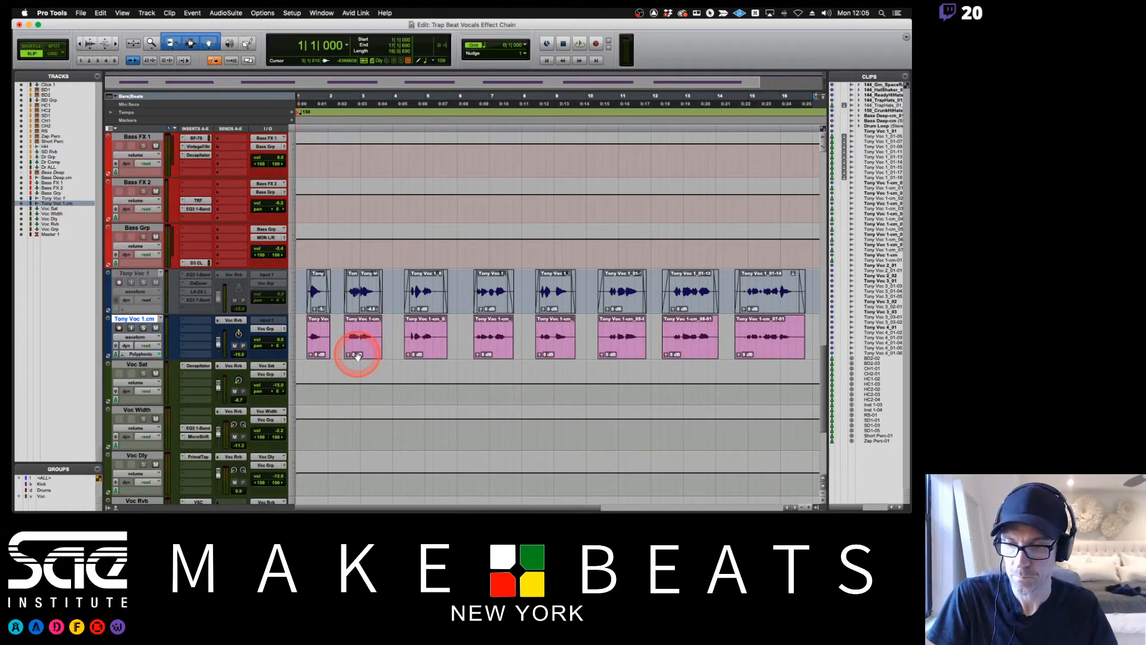
# Switch to Preview to read the Bouncing Tracks notes, and return to the Pro Tools Edit window.
pyautogui.press('super+Tab')
pyautogui.press('super+Tab')
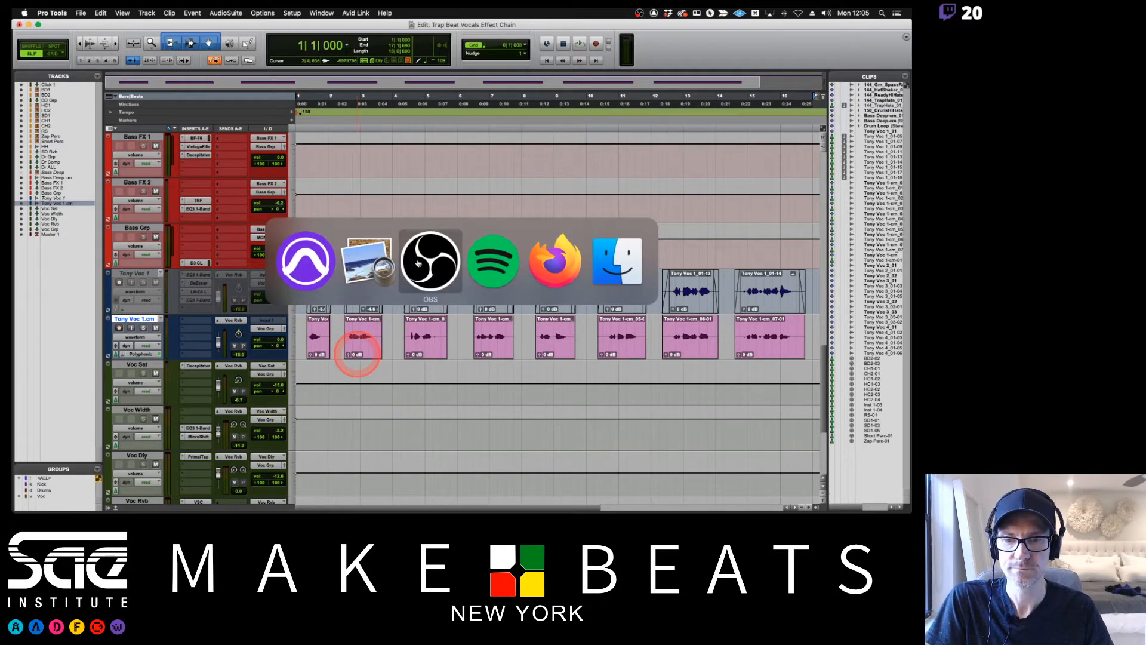
pyautogui.click(367, 262)
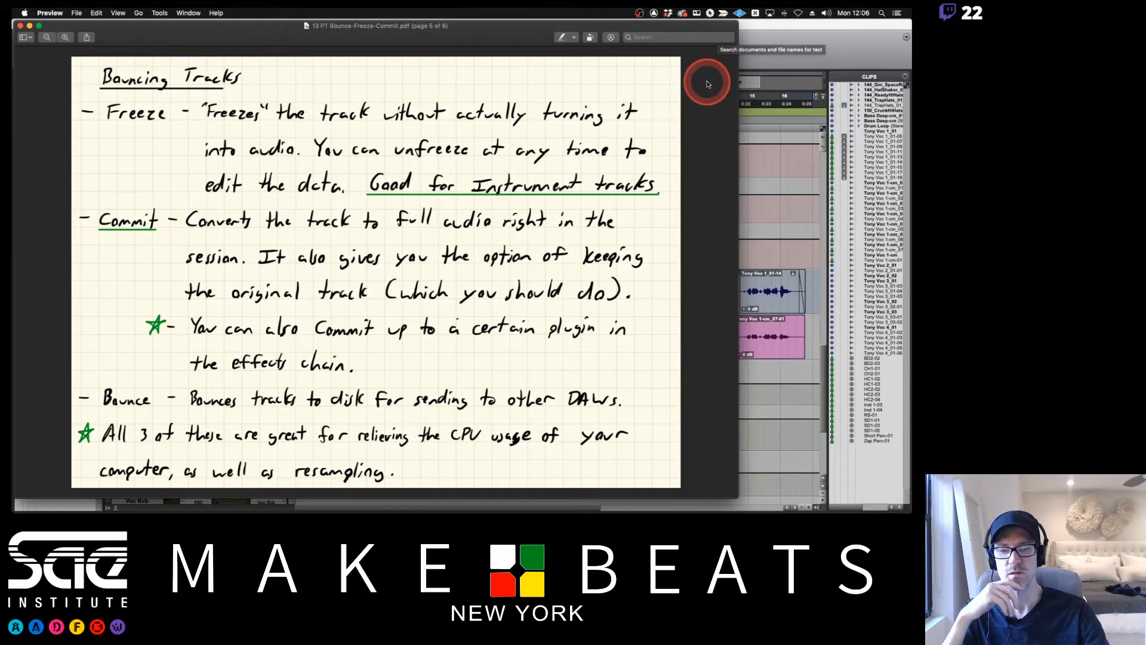
pyautogui.click(778, 35)
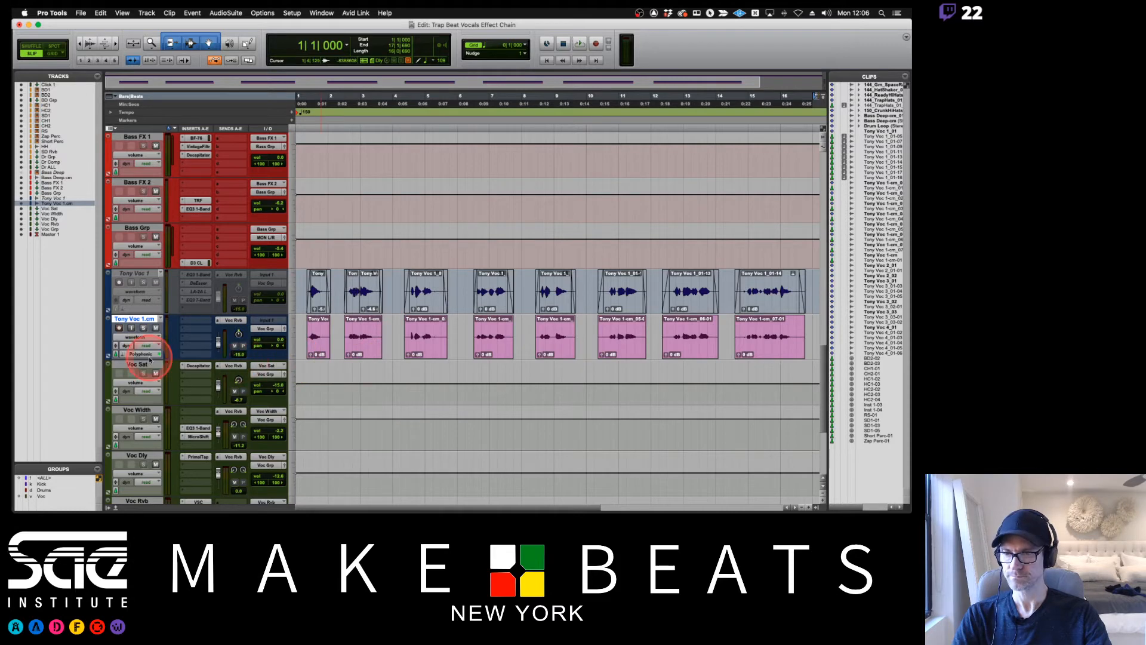
# Delete the committed track Tony Voc 1.cm and make the original Tony Voc 1 track active.
pyautogui.rightClick(142, 321)
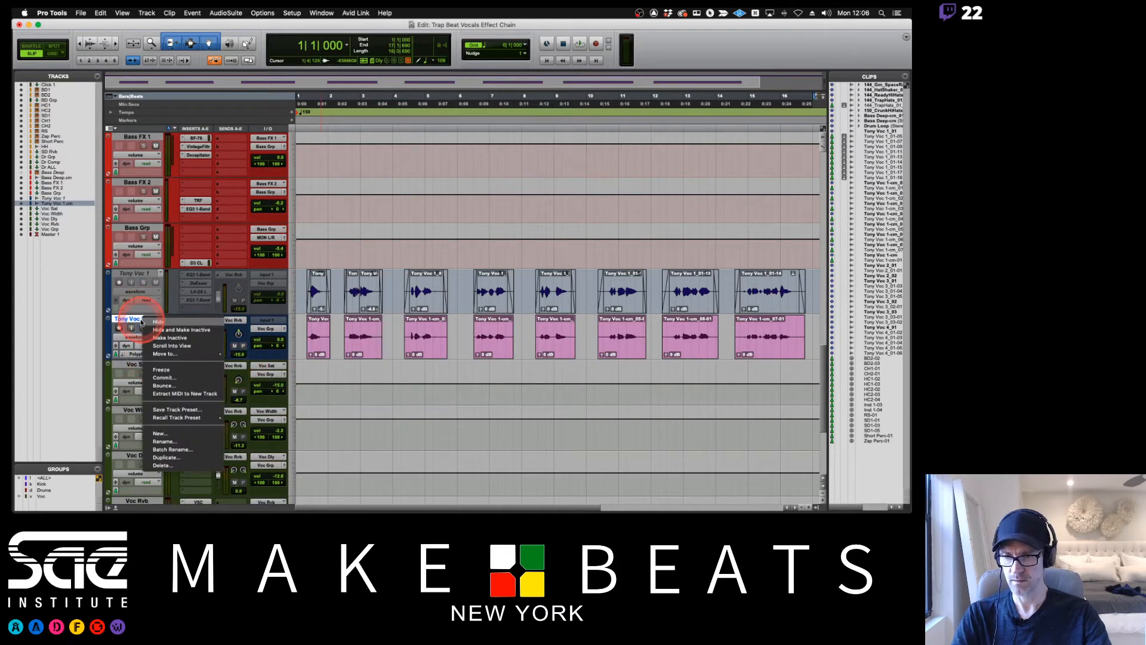
pyautogui.click(158, 466)
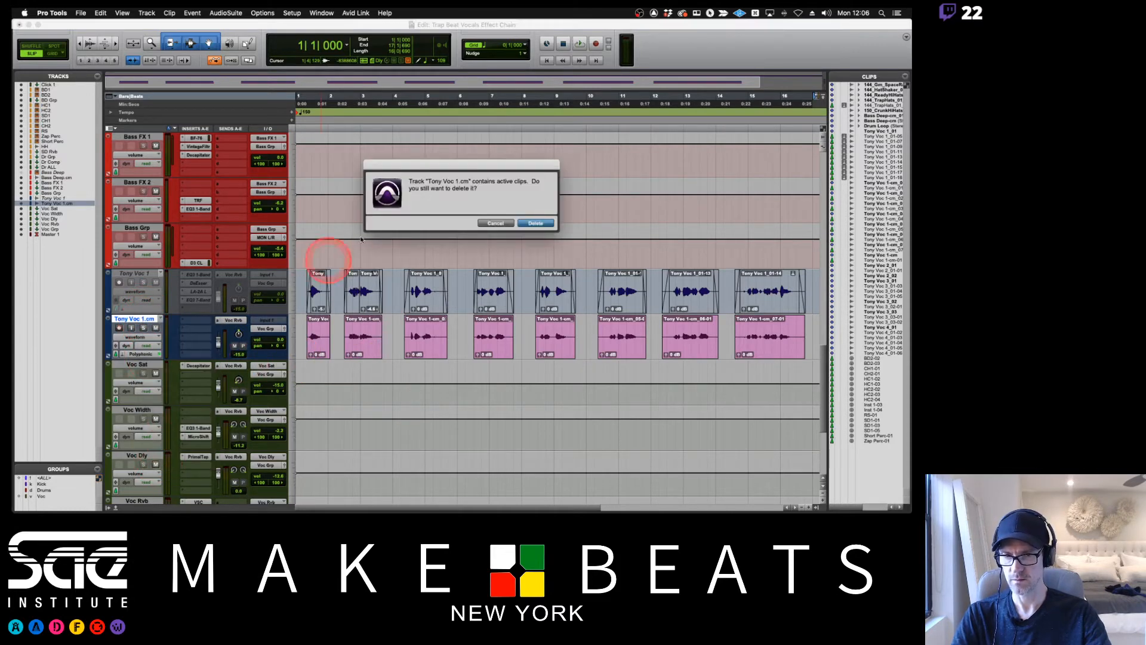
pyautogui.press('Return')
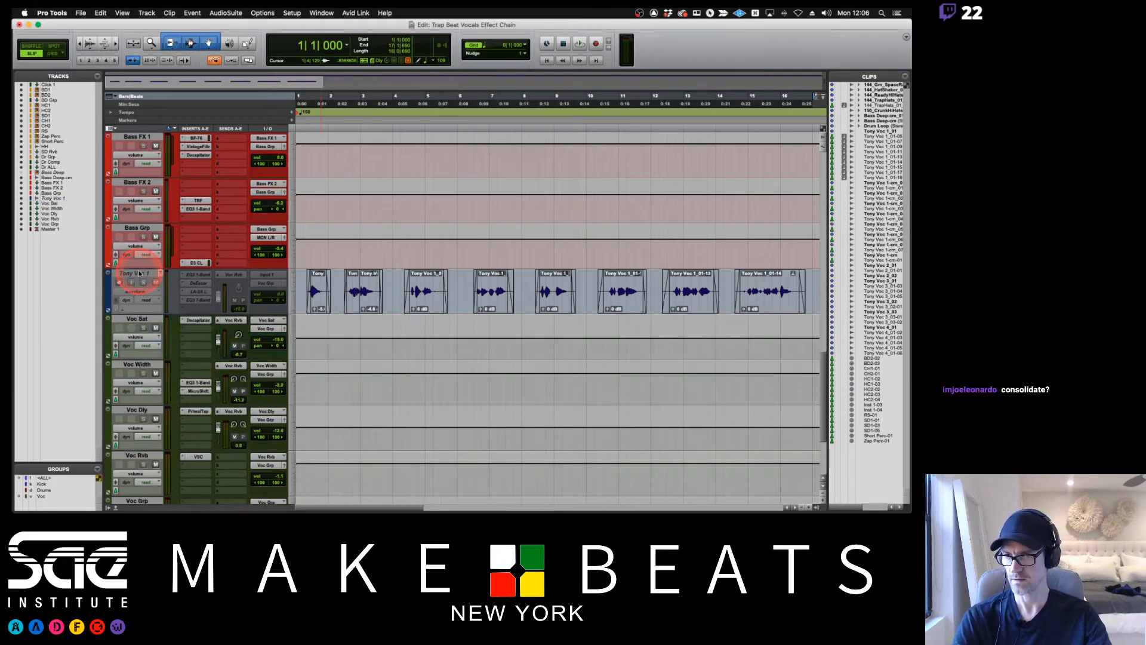
pyautogui.rightClick(139, 272)
pyautogui.click(180, 285)
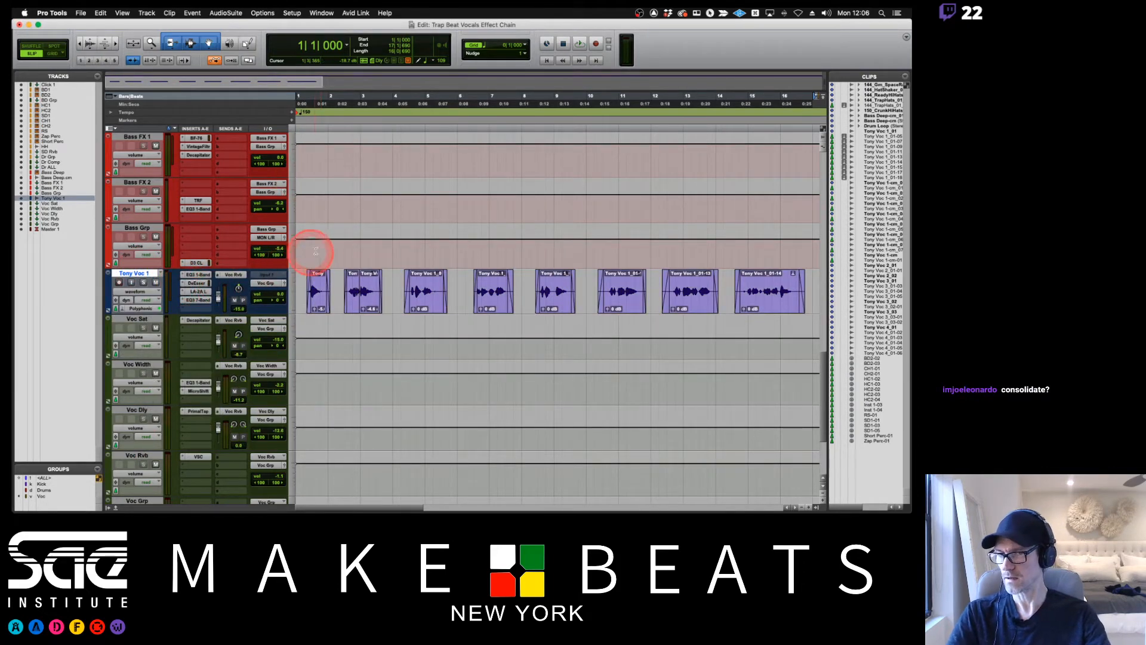
pyautogui.click(299, 289)
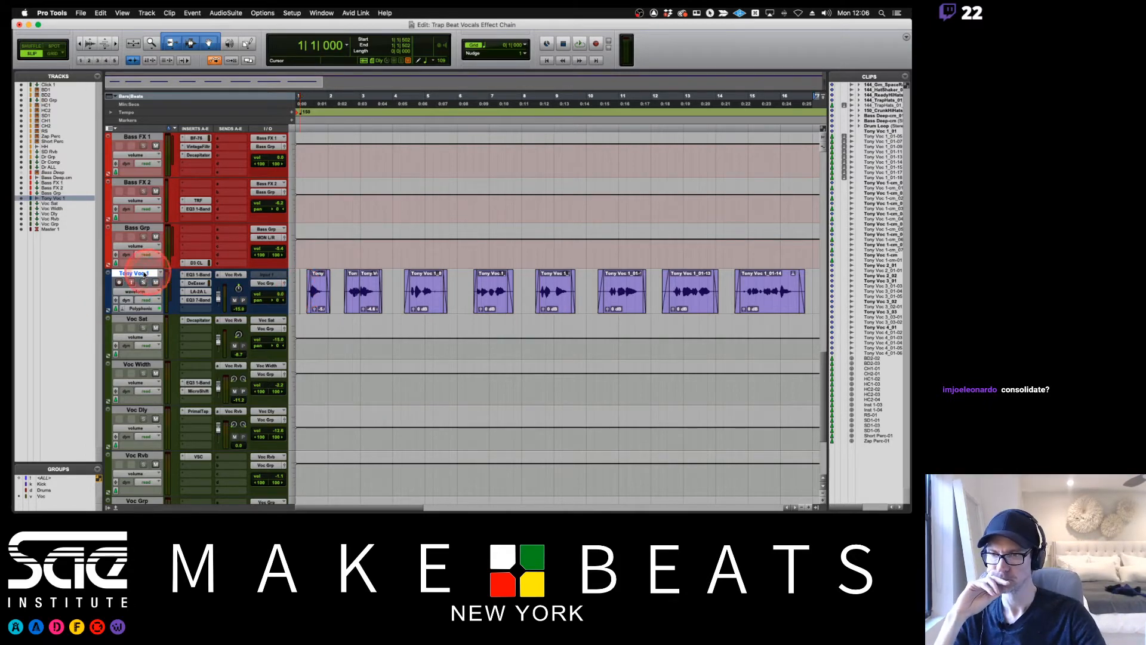
# Commit the Tony Voc 1 track offline with Consolidate Clips enabled, and show its hidden source track.
pyautogui.rightClick(143, 273)
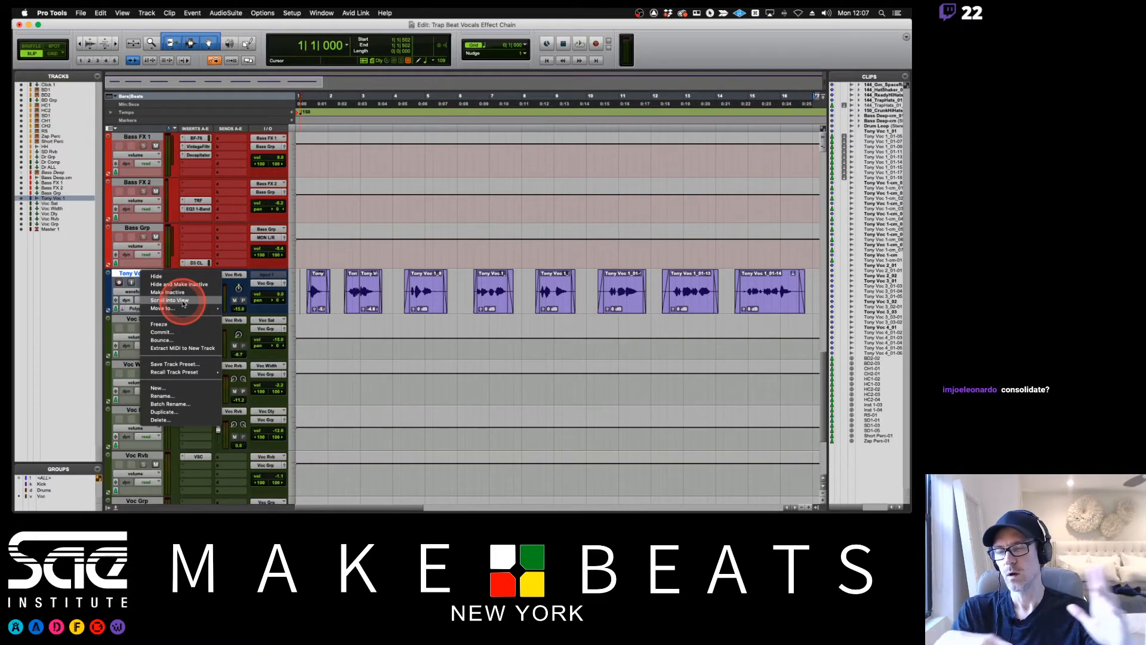
pyautogui.click(175, 332)
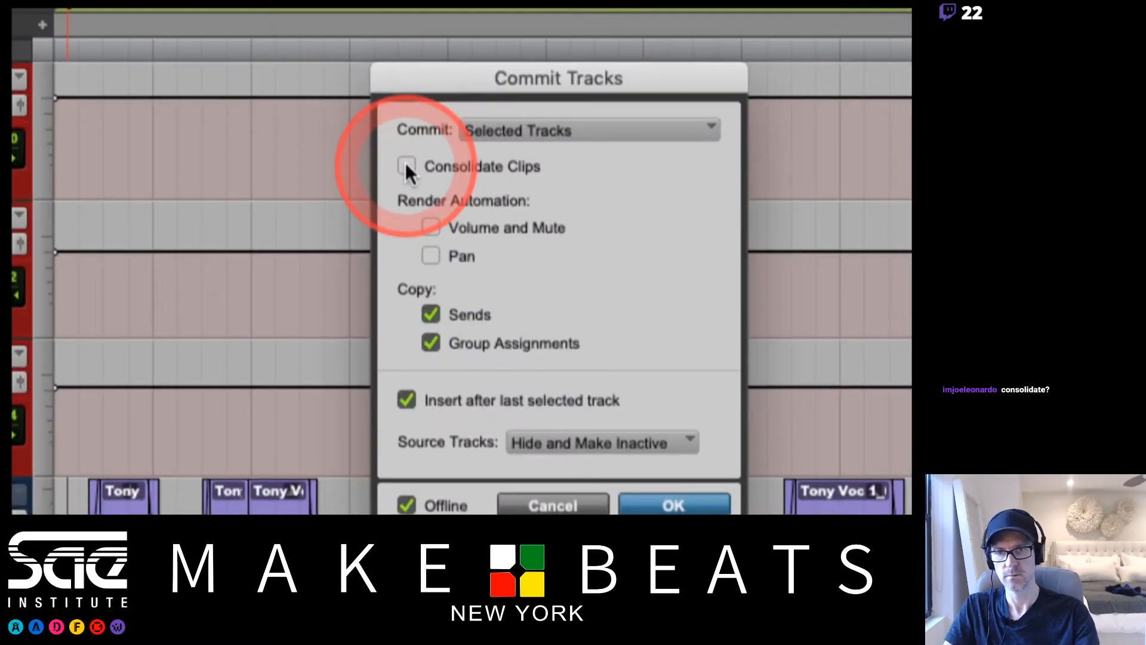
pyautogui.click(412, 167)
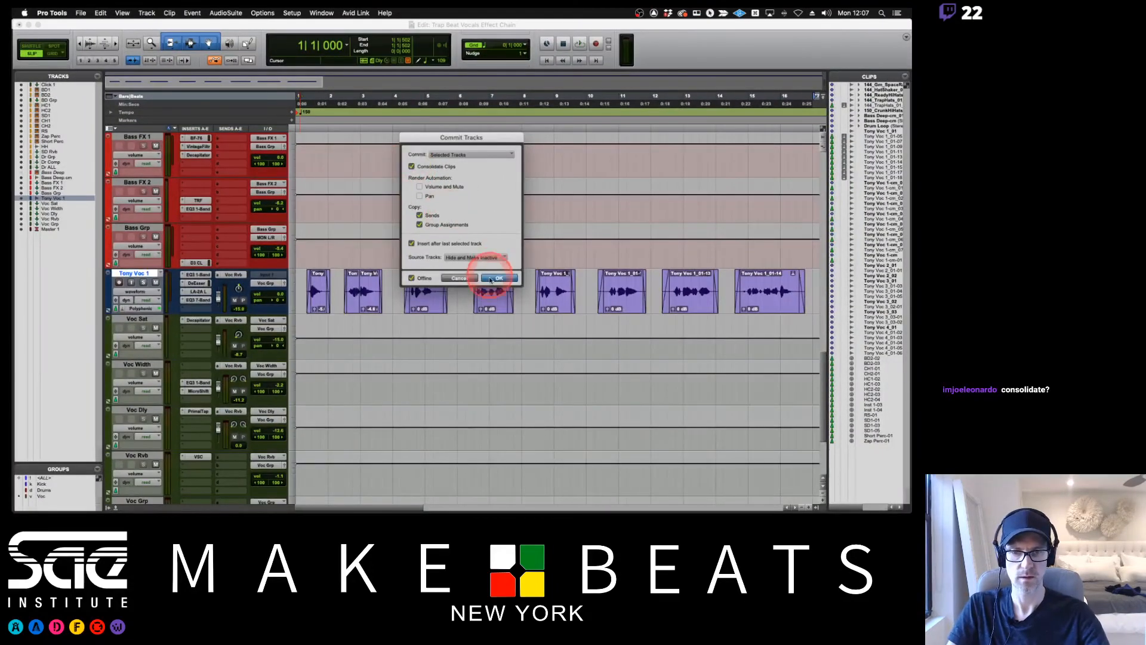
pyautogui.click(497, 278)
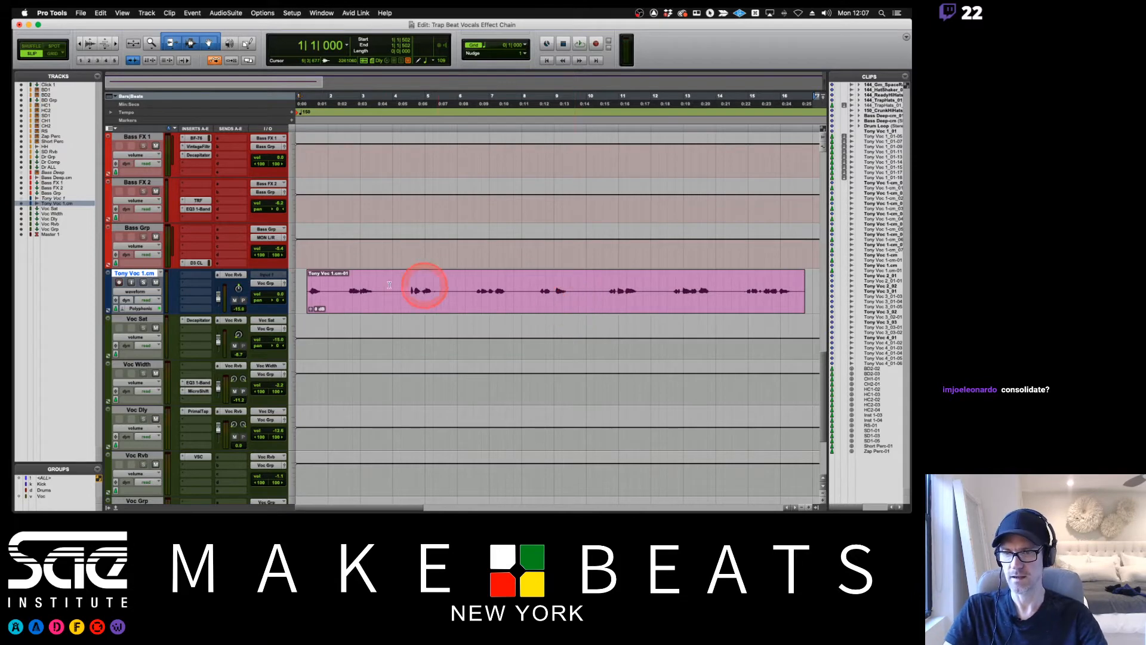
pyautogui.click(22, 198)
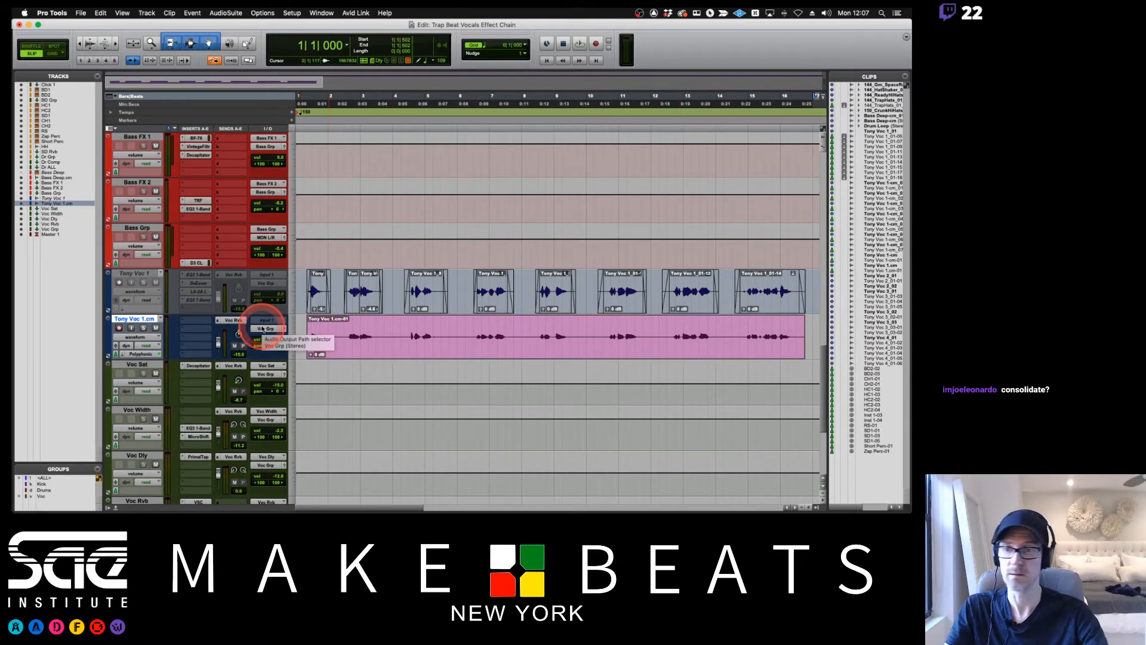
# Make the original Tony Voc 1 track active again and delete the consolidated Tony Voc 1.cm track.
pyautogui.rightClick(149, 277)
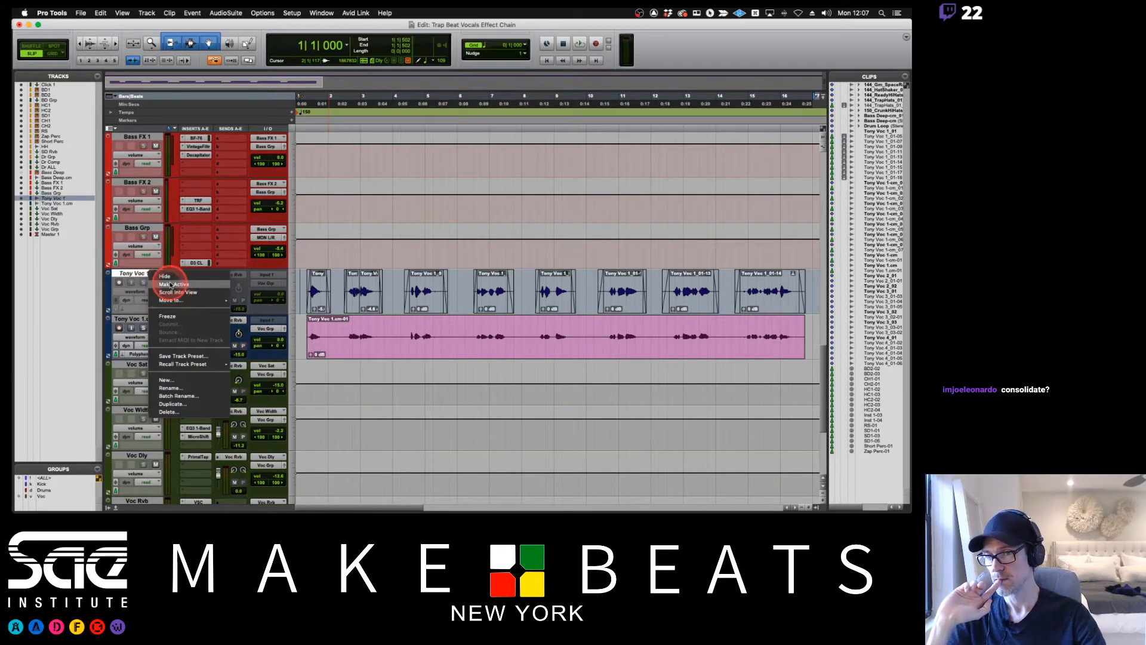
pyautogui.click(173, 284)
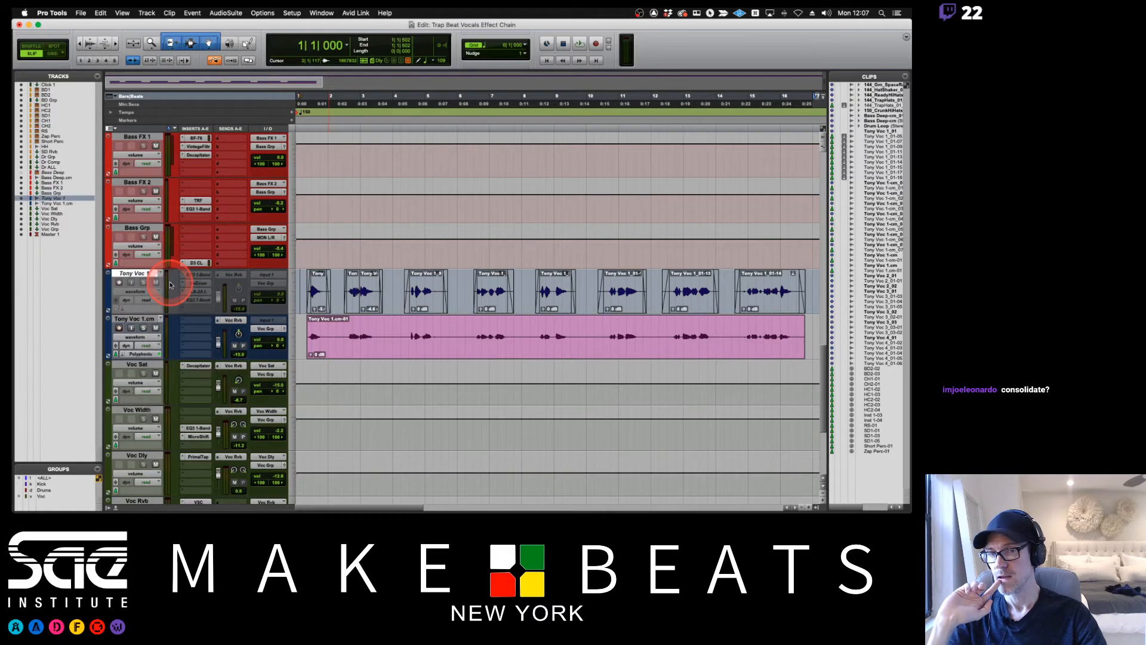
pyautogui.rightClick(141, 320)
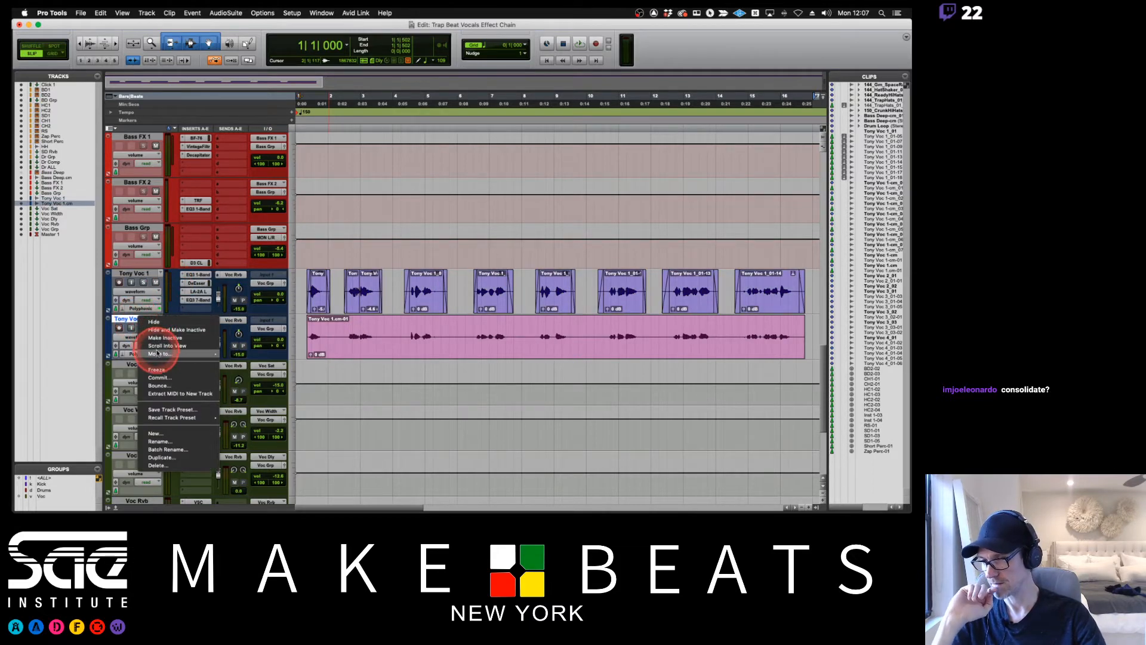
pyautogui.click(154, 465)
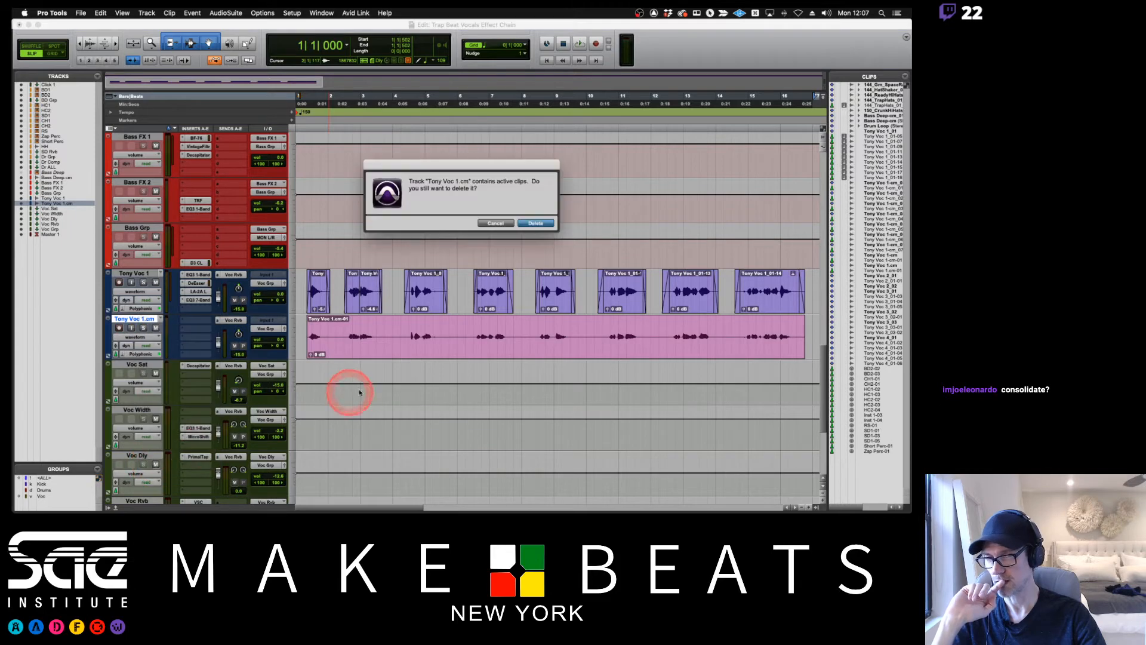
pyautogui.click(535, 220)
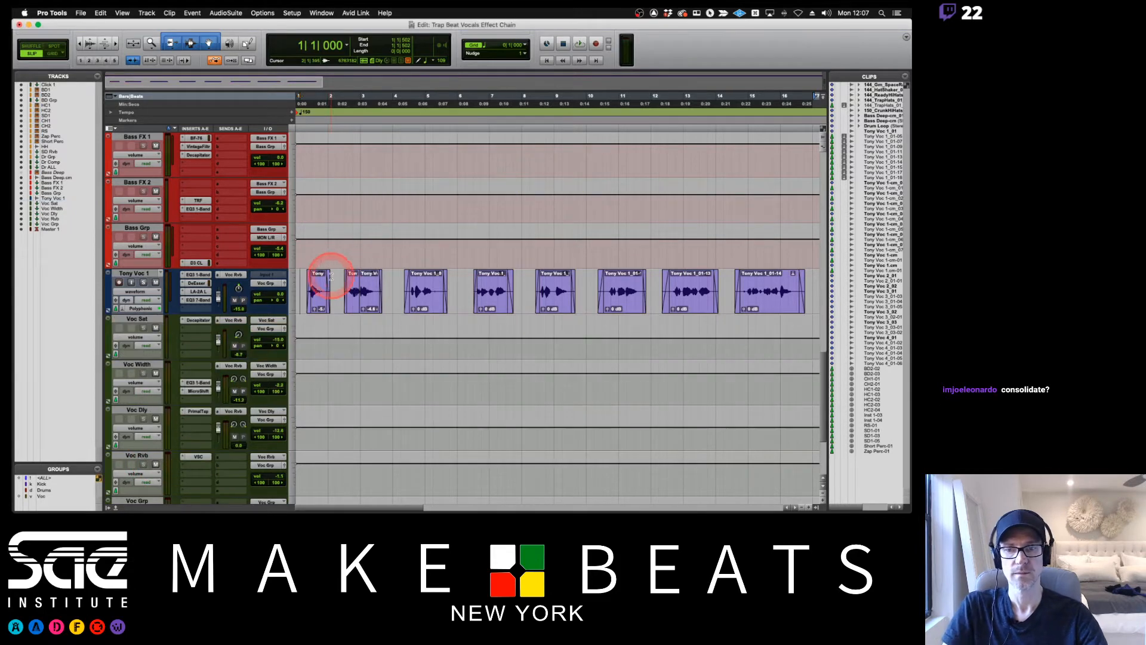
# Consolidate all the clips on the Tony Voc 1 track into one clip, and undo the consolidation.
pyautogui.click(314, 308)
pyautogui.keyDown('shift'); pyautogui.click(775, 307); pyautogui.keyUp('shift')
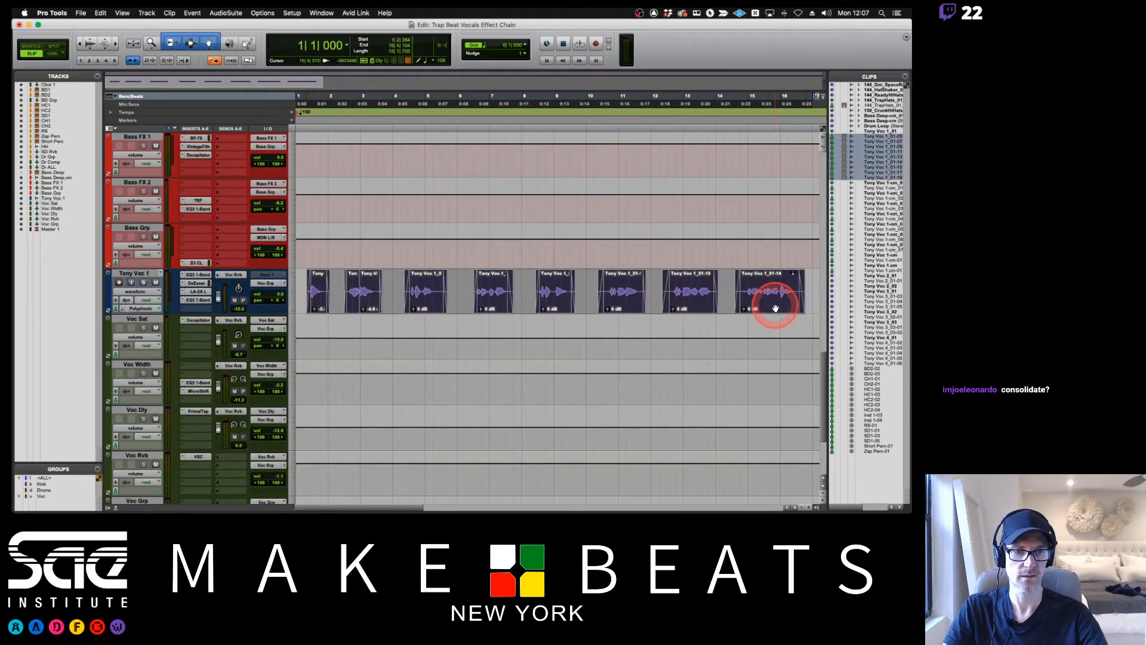
pyautogui.hotkey('alt', 'shift', '3')
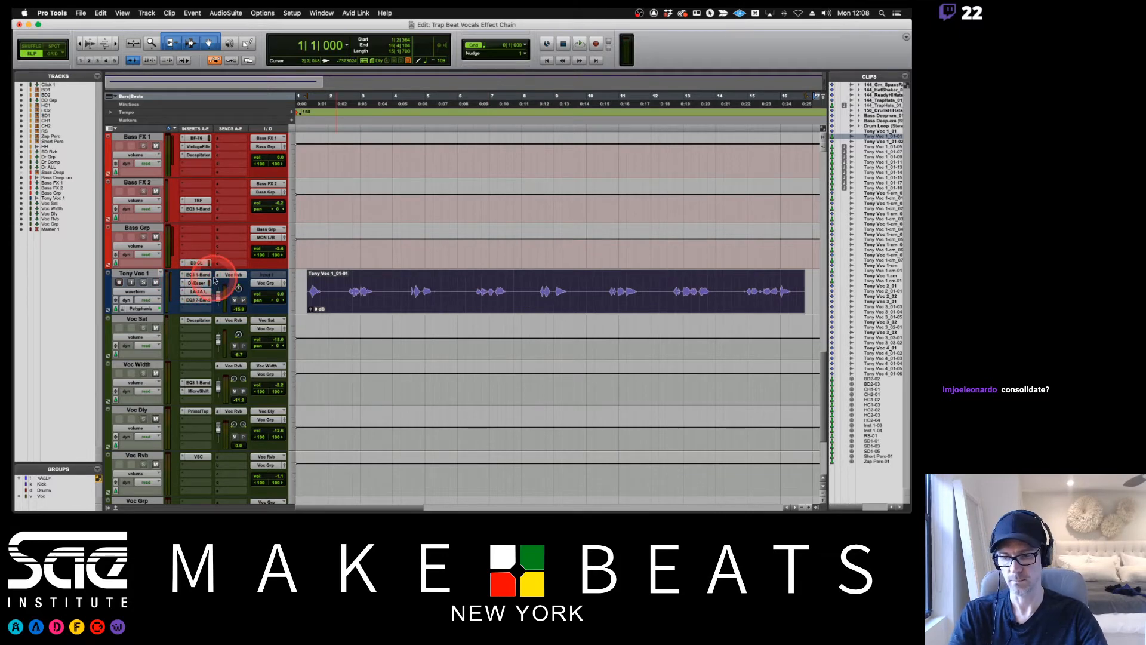
pyautogui.press('super+z')
pyautogui.click(341, 281)
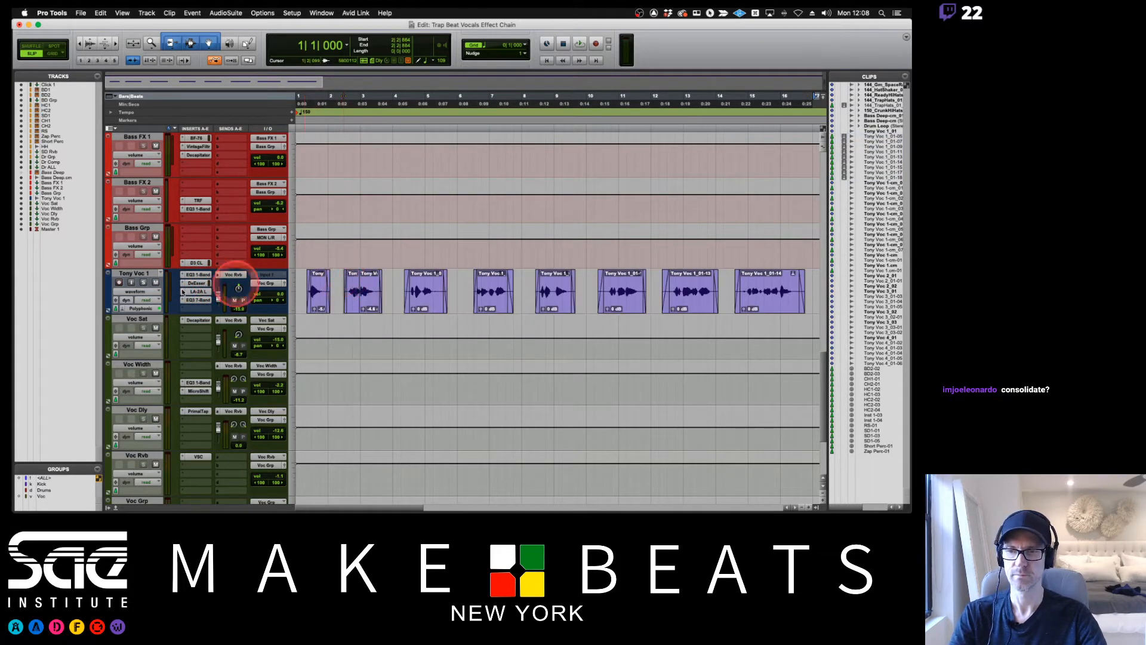
# Play the start of the session briefly, and check the Bouncing Tracks notes in Preview before returning to Pro Tools.
pyautogui.click(263, 267)
pyautogui.press('space')
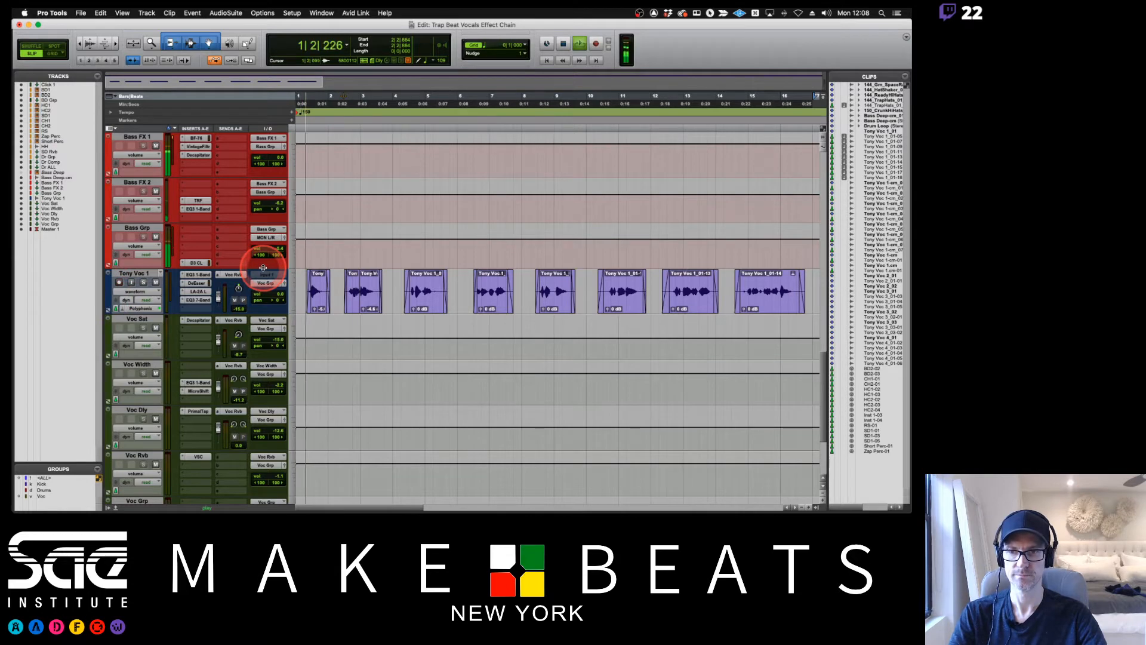
pyautogui.press('space')
pyautogui.press('super+Tab')
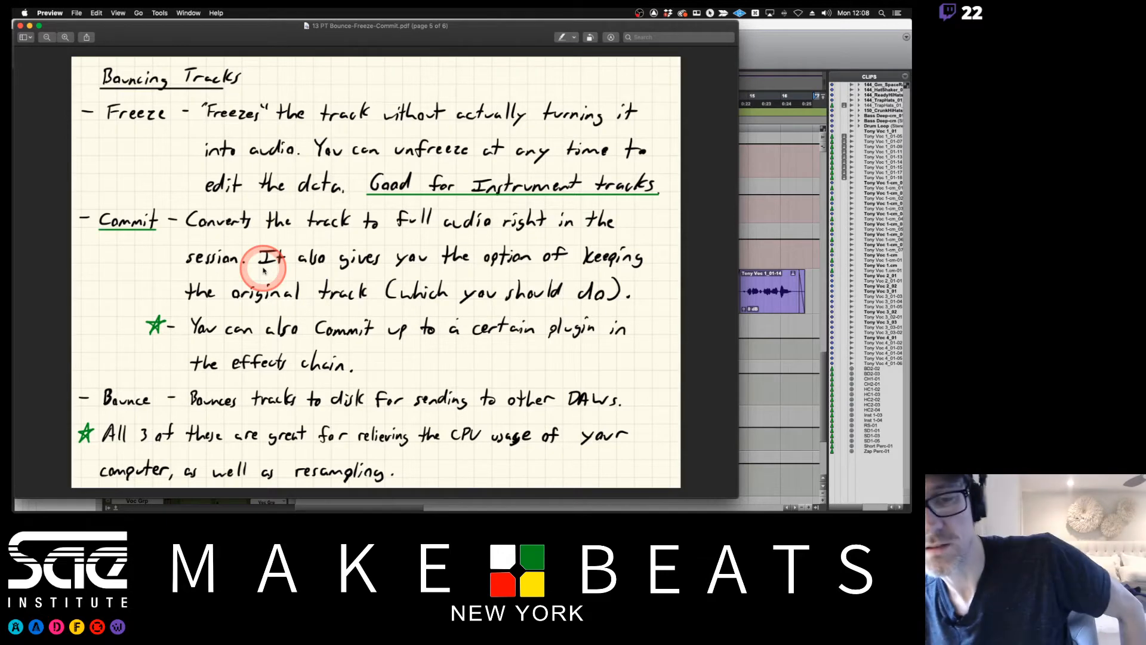
pyautogui.press('super+Tab')
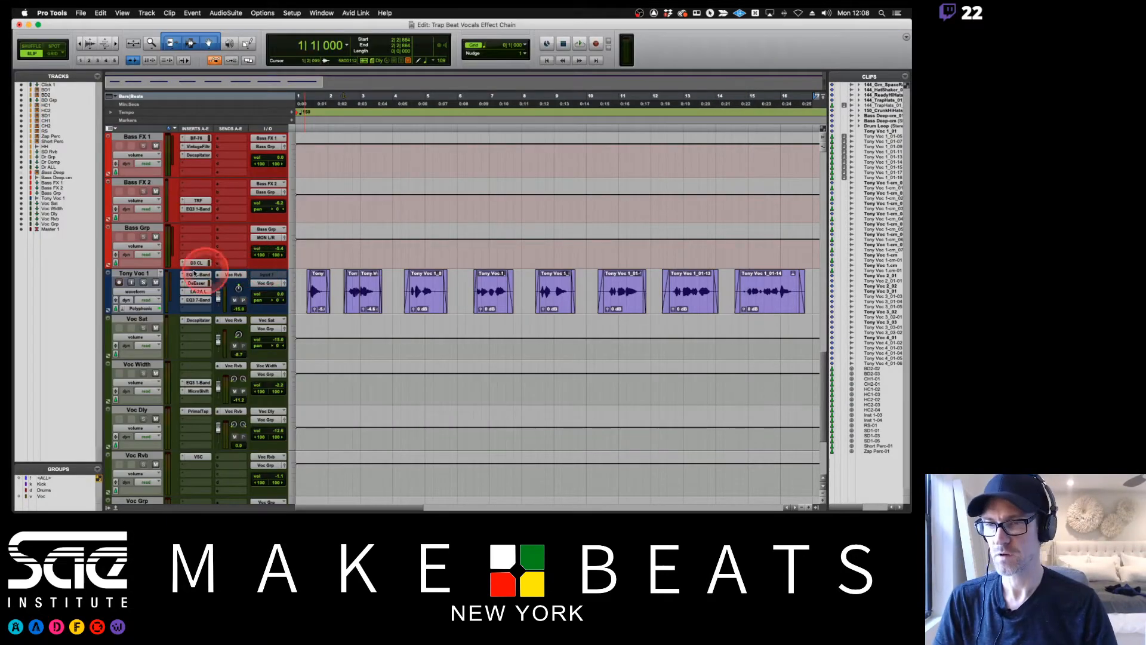
# Start a track bounce of Tony Voc 1 and set its name prefix to Tony Vocal 150BPM.
pyautogui.rightClick(132, 276)
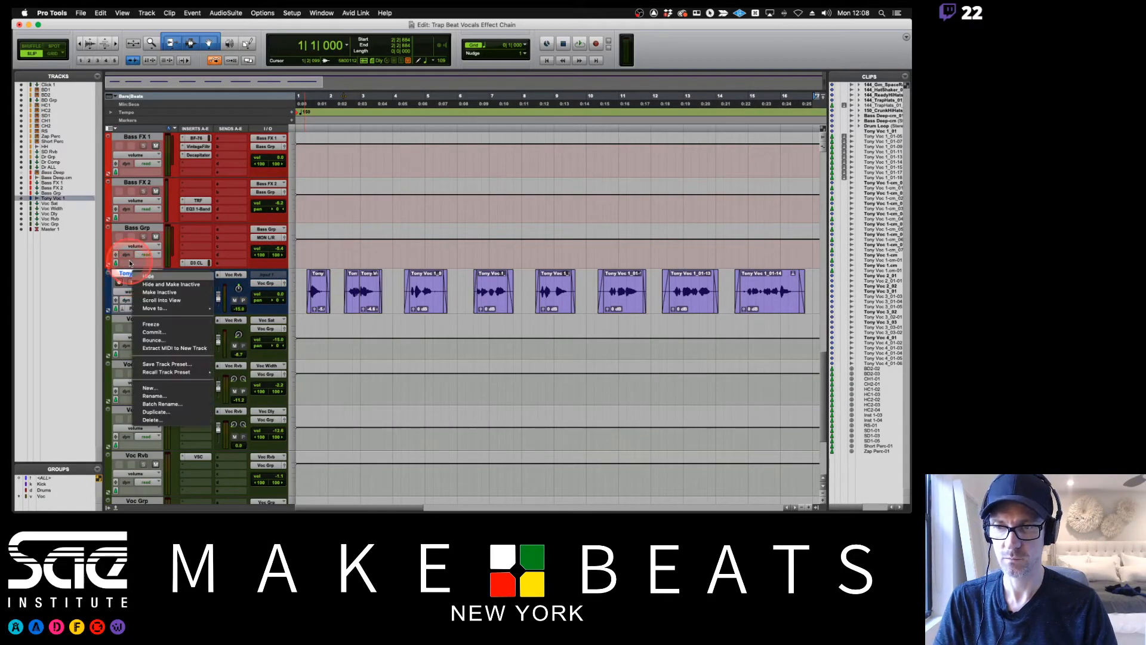
pyautogui.click(161, 342)
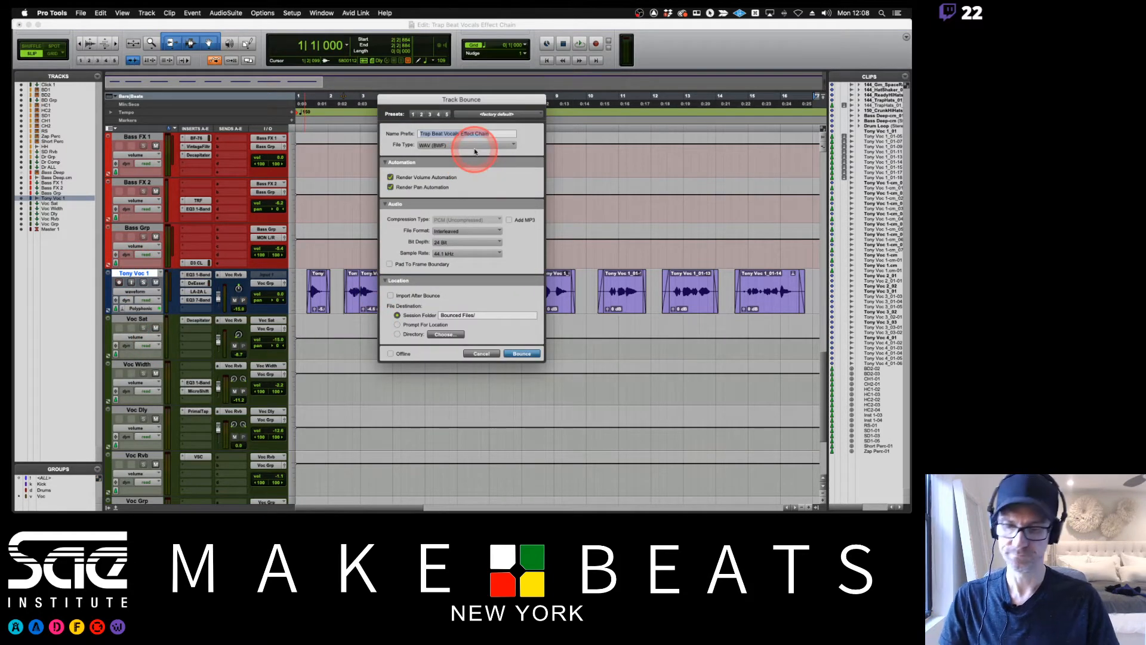
pyautogui.press('BackSpace')
pyautogui.write('Tony Voc')
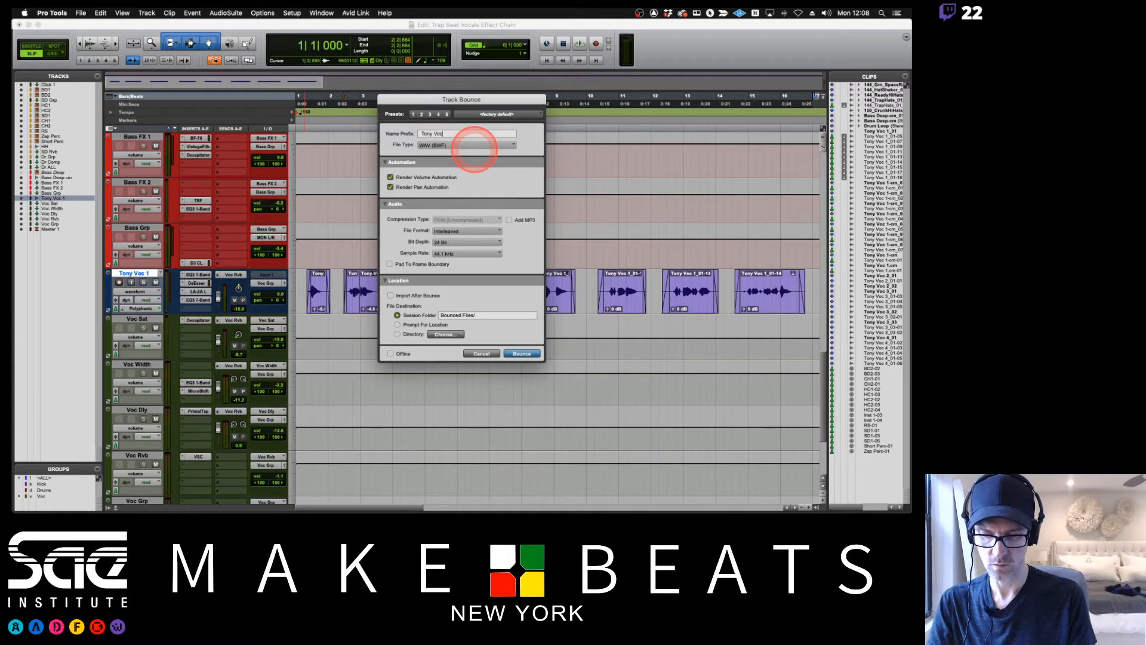
pyautogui.write('al 150BP')
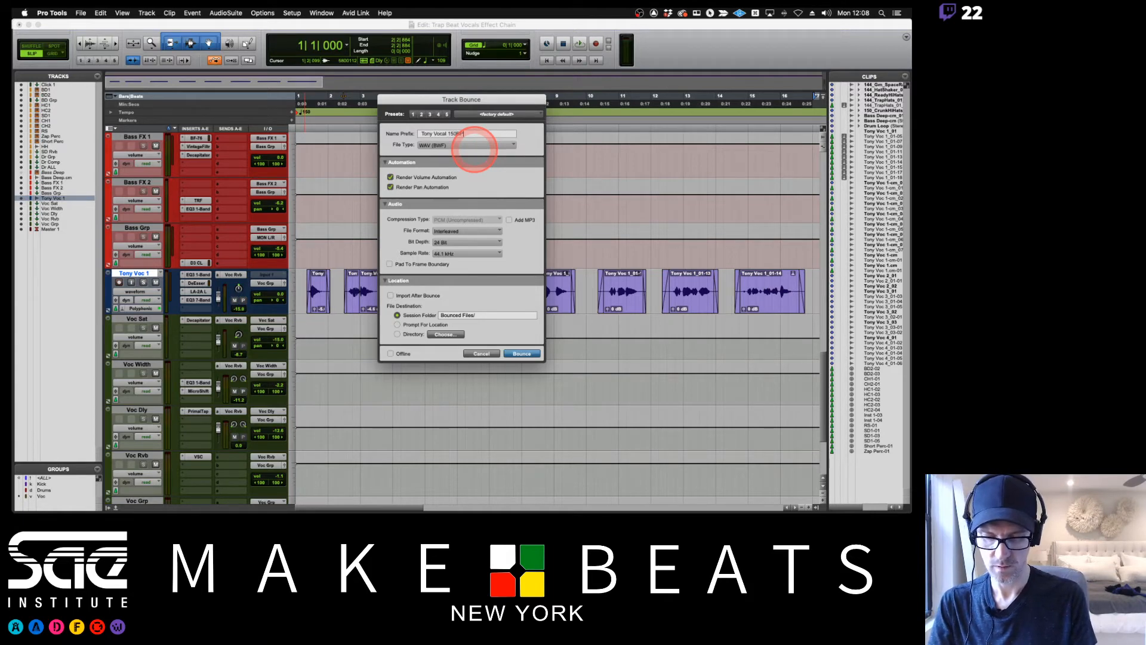
pyautogui.write('M')
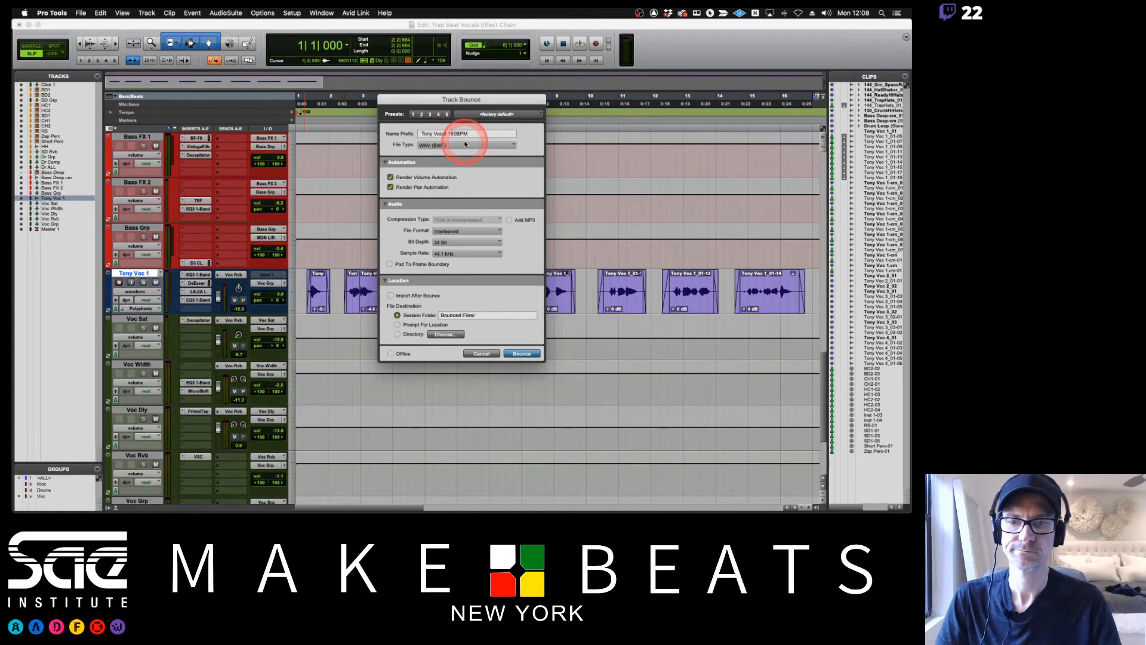
# Keep WAV as the file type, enable offline processing and bounce the Tony Voc 1 track to the Bounced Files folder.
pyautogui.click(463, 142)
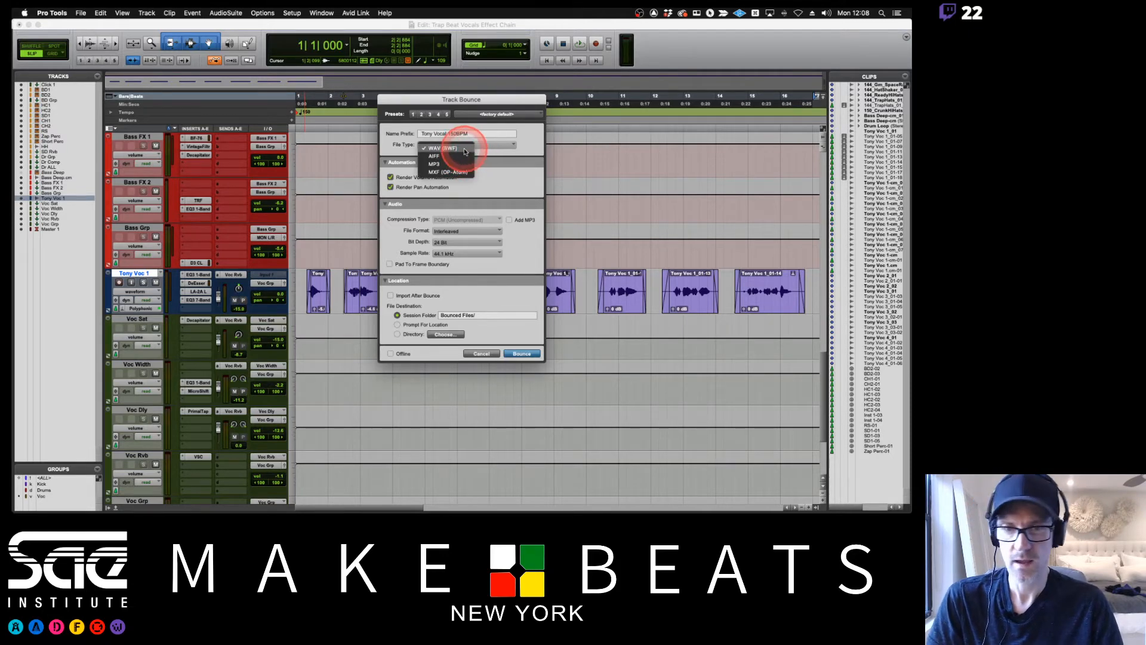
pyautogui.click(488, 166)
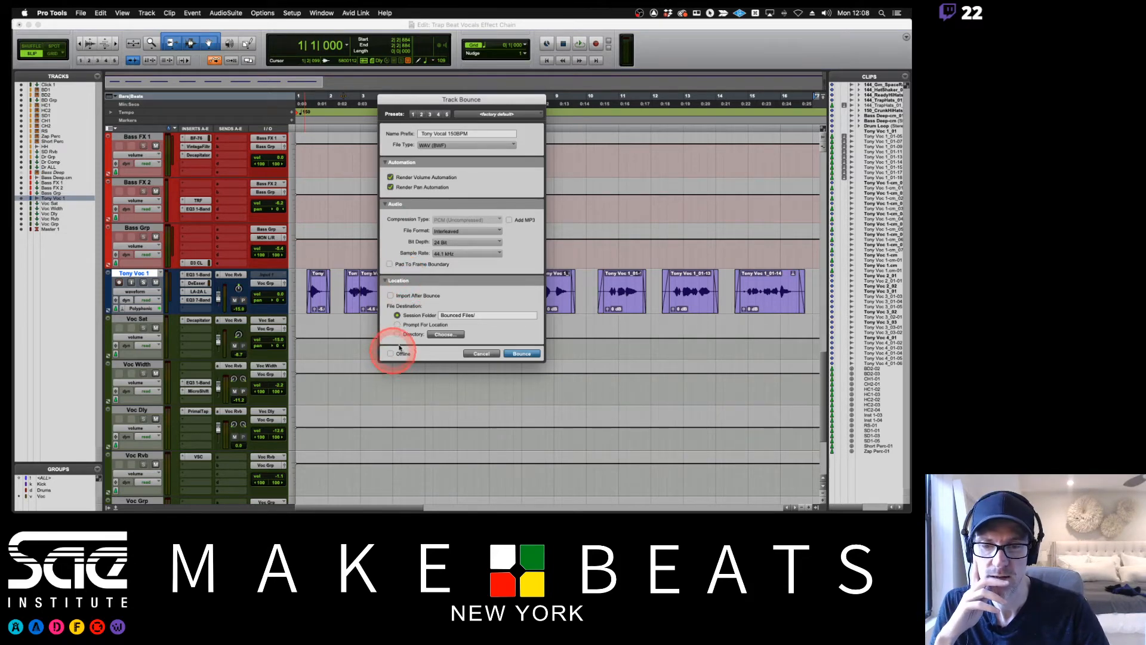
pyautogui.click(391, 354)
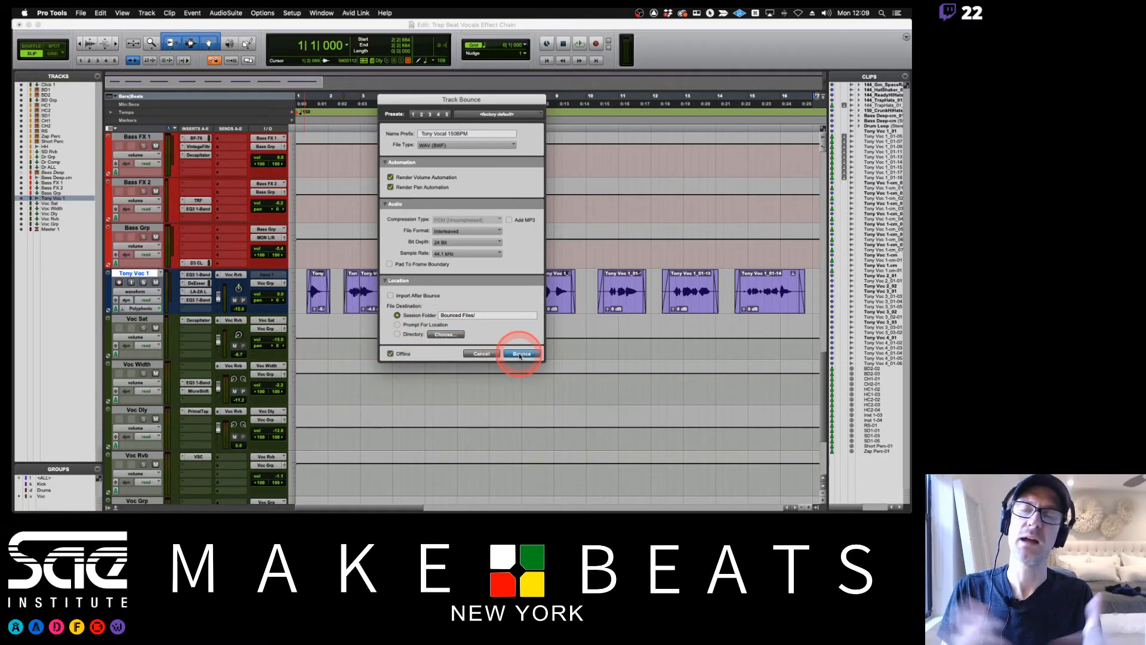
pyautogui.click(520, 354)
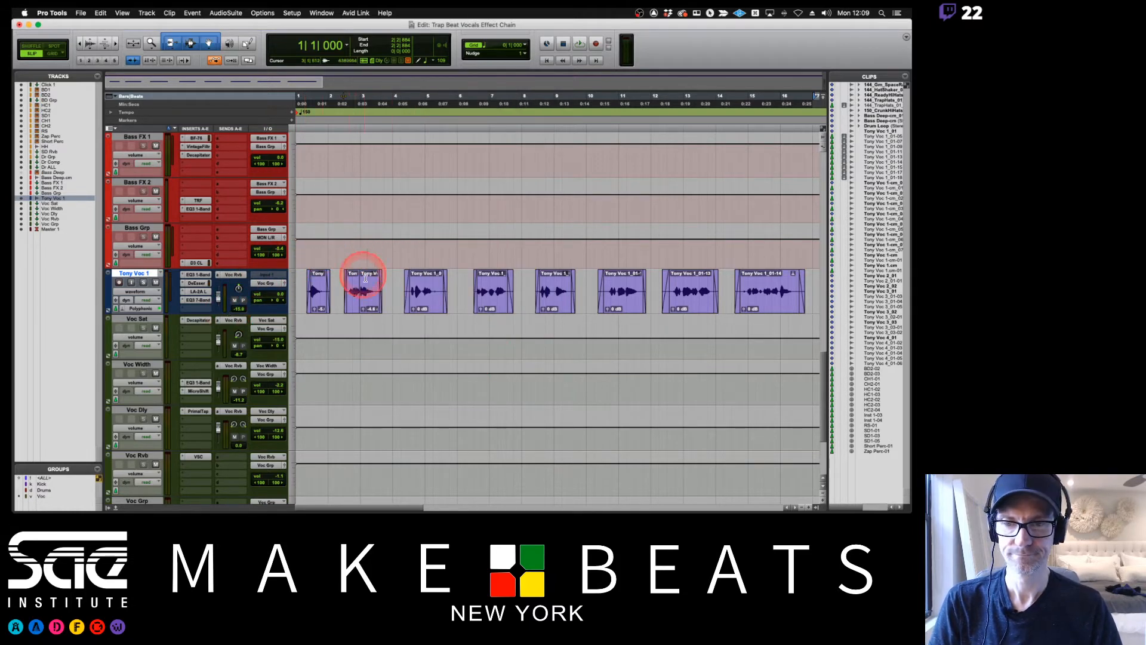
# Switch to Preview, review the pages on Bouncing Tracks, Commit, Bounce and Markers, and return to Pro Tools.
pyautogui.press('super+Tab')
pyautogui.press('Right')
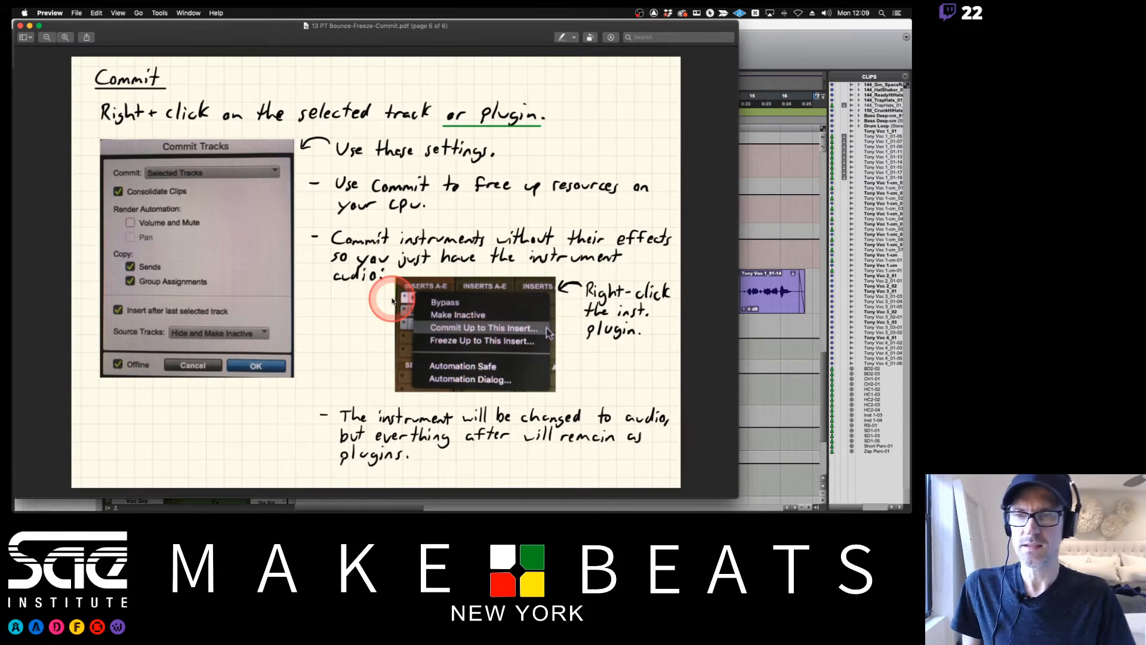
pyautogui.press('Left')
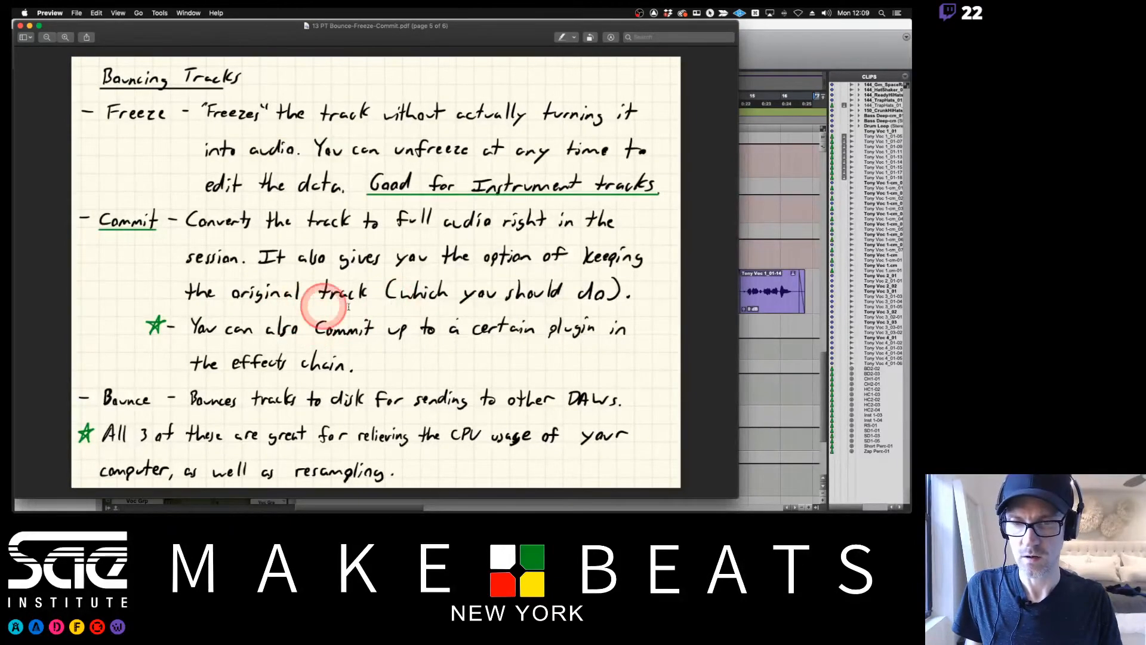
pyautogui.press('Right')
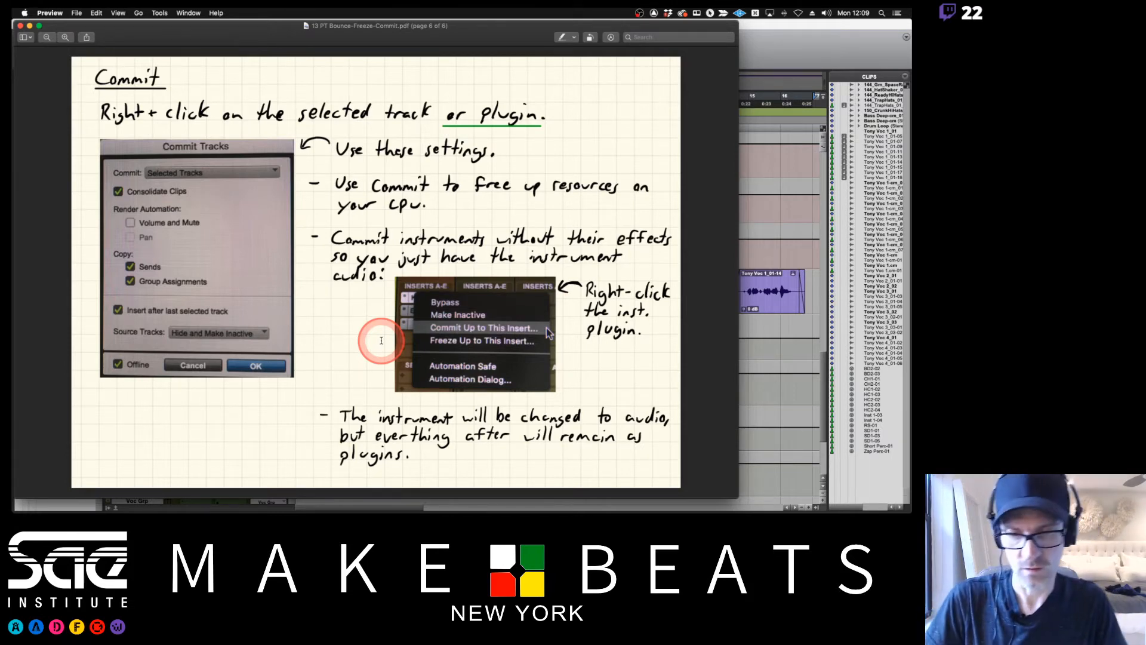
pyautogui.press('Left')
pyautogui.press('Left')
pyautogui.press('Left')
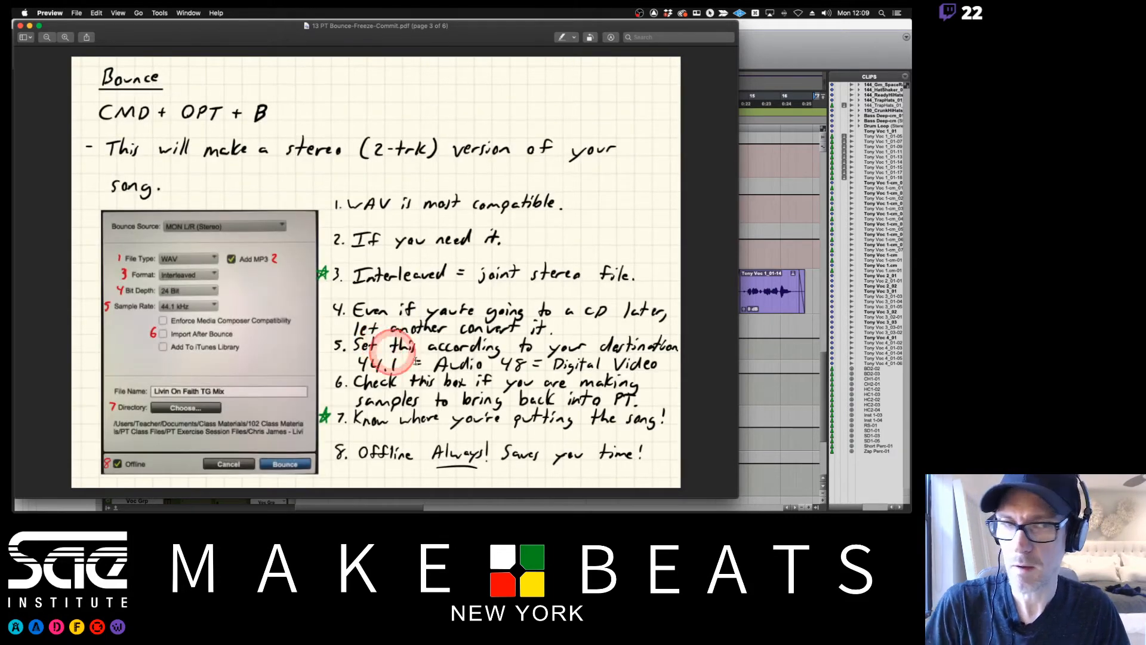
pyautogui.press('Left')
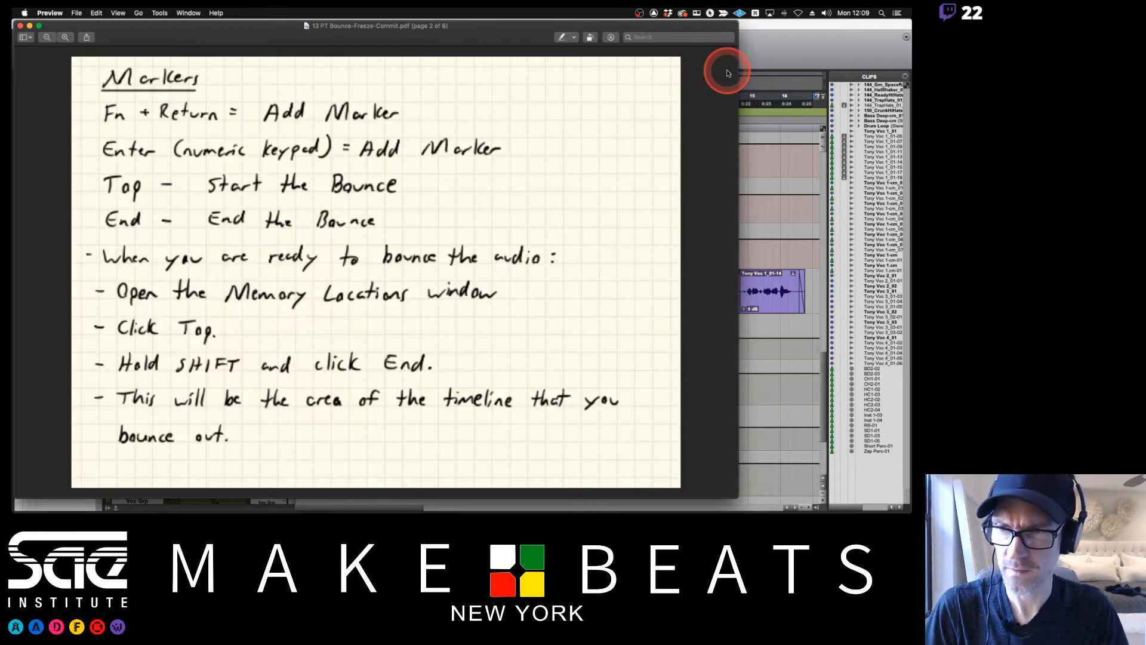
pyautogui.press('Left')
pyautogui.click(765, 41)
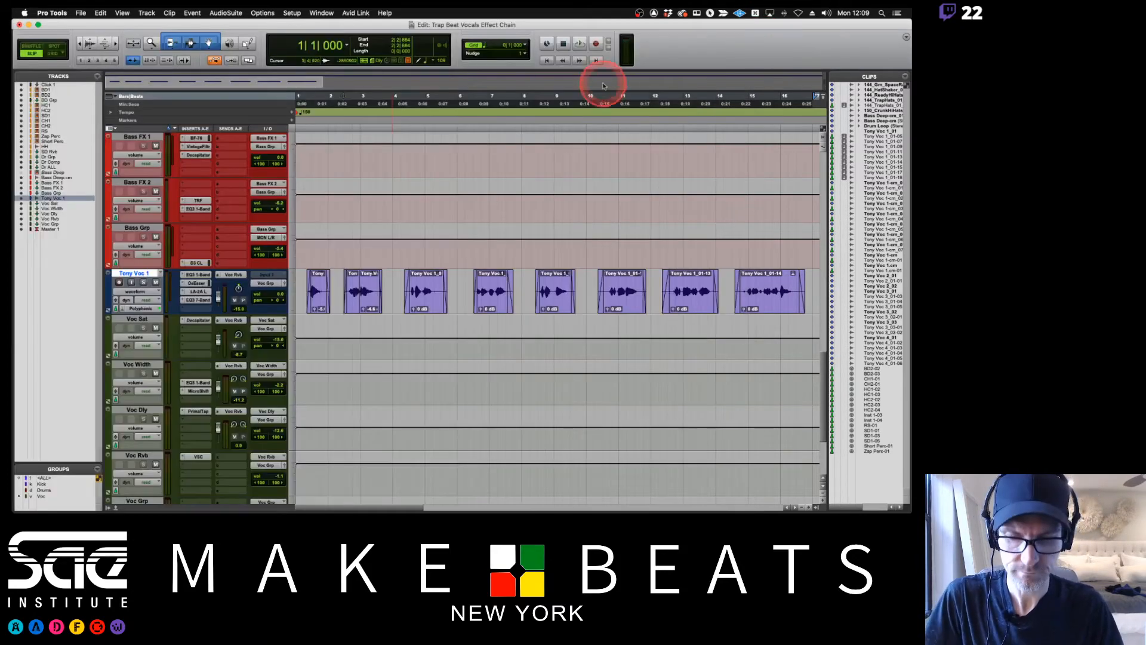
pyautogui.press('super+Tab')
pyautogui.press('Right')
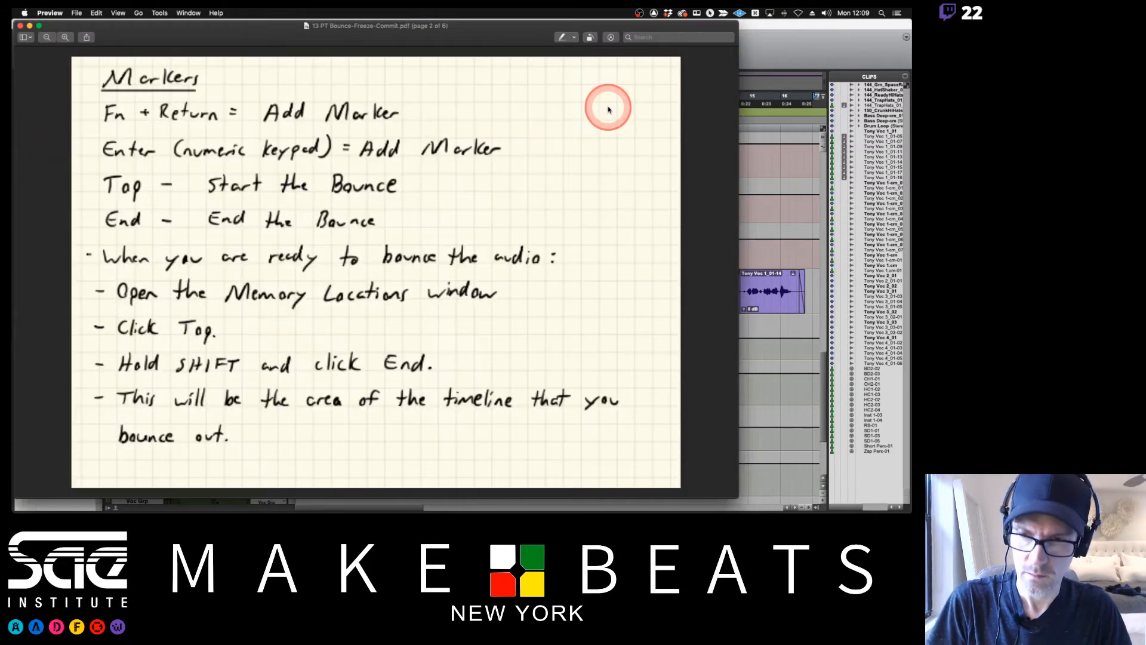
pyautogui.press('super+Tab')
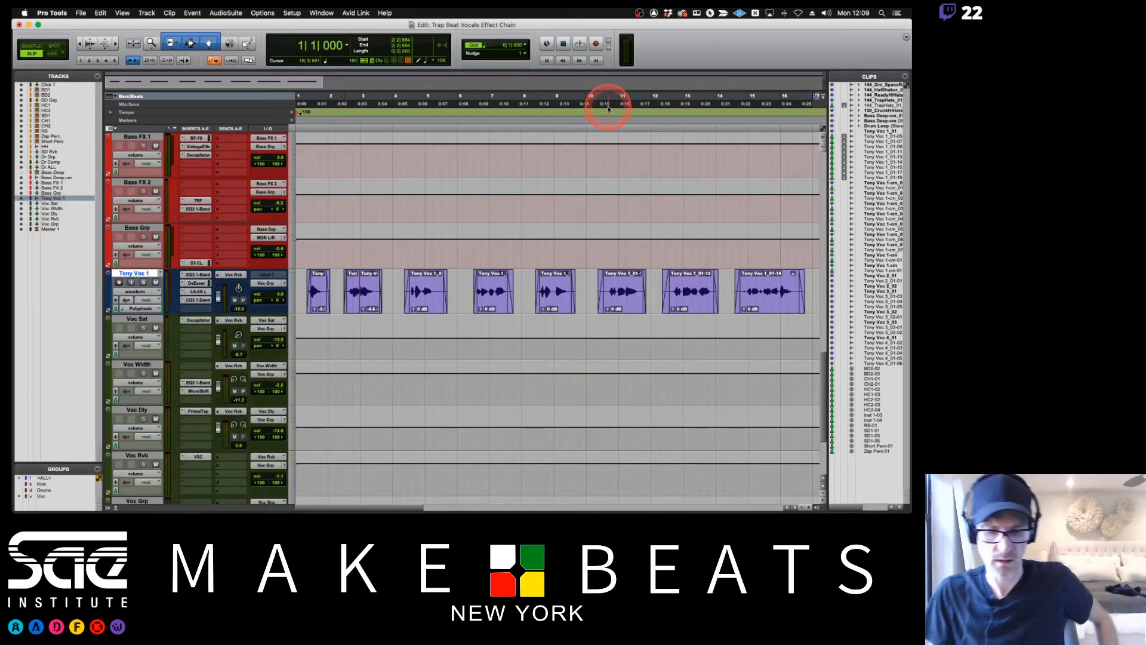
# Switch to Grid mode and set the grid value to 1 bar.
pyautogui.press('super+bracketleft')
pyautogui.press('super+bracketleft')
pyautogui.scroll(10, 568, 246)
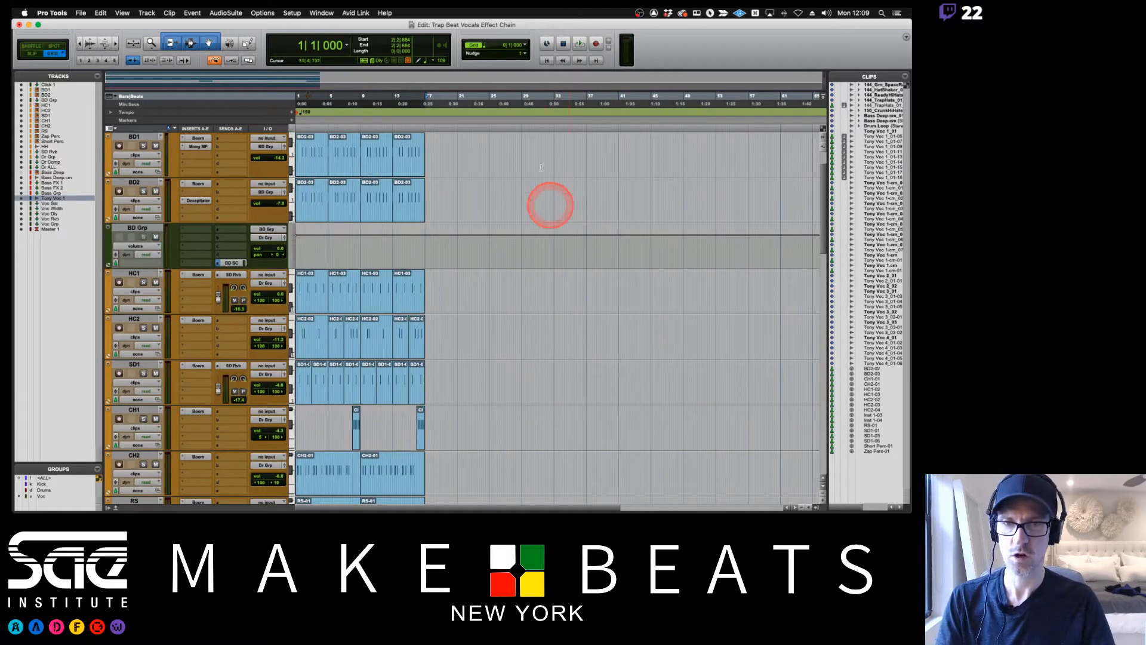
pyautogui.click(524, 45)
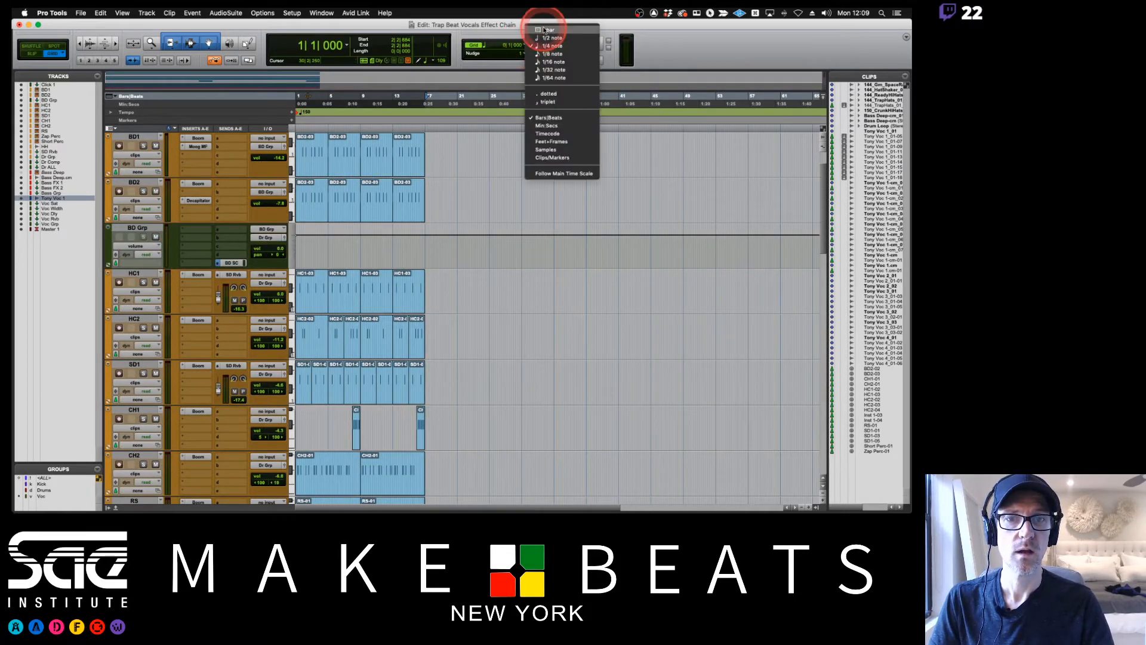
pyautogui.click(545, 29)
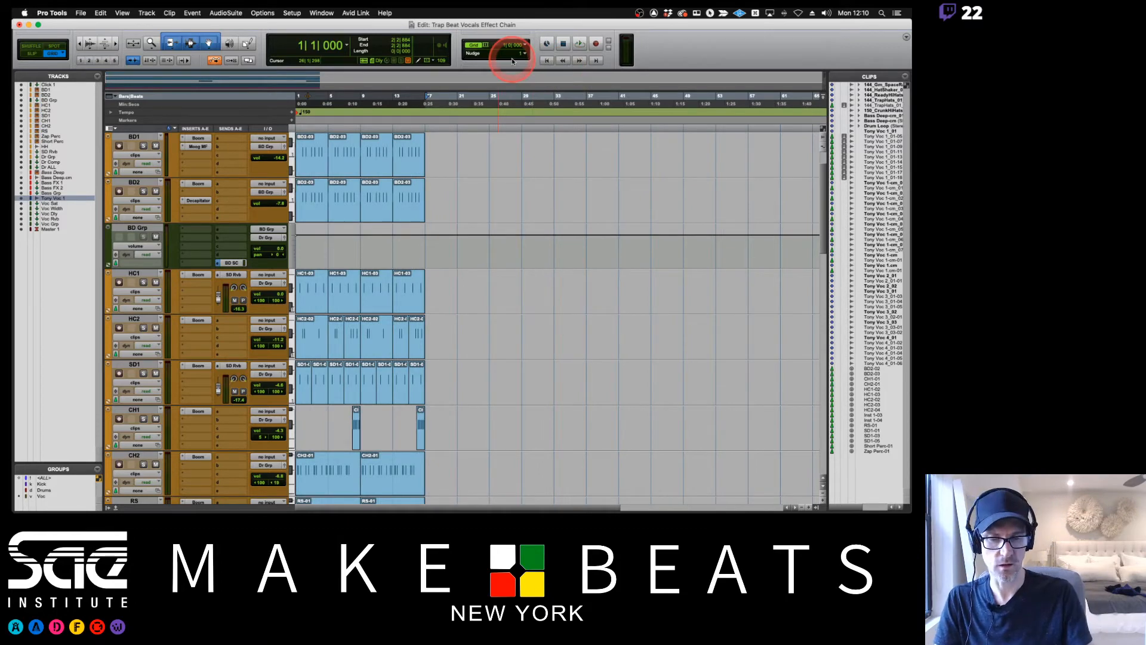
# Reduce the height of all tracks to a compact size.
pyautogui.scroll(2, 597, 251)
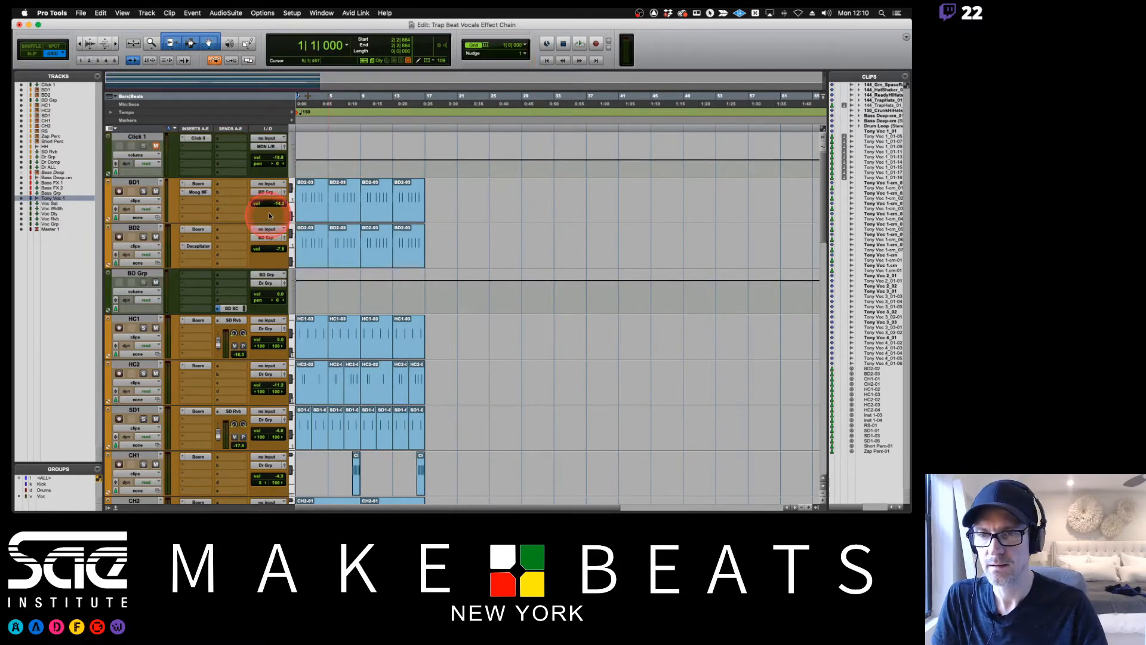
pyautogui.keyDown('alt'); pyautogui.click(292, 208); pyautogui.keyUp('alt')
pyautogui.keyDown('alt'); pyautogui.click(303, 203); pyautogui.keyUp('alt')
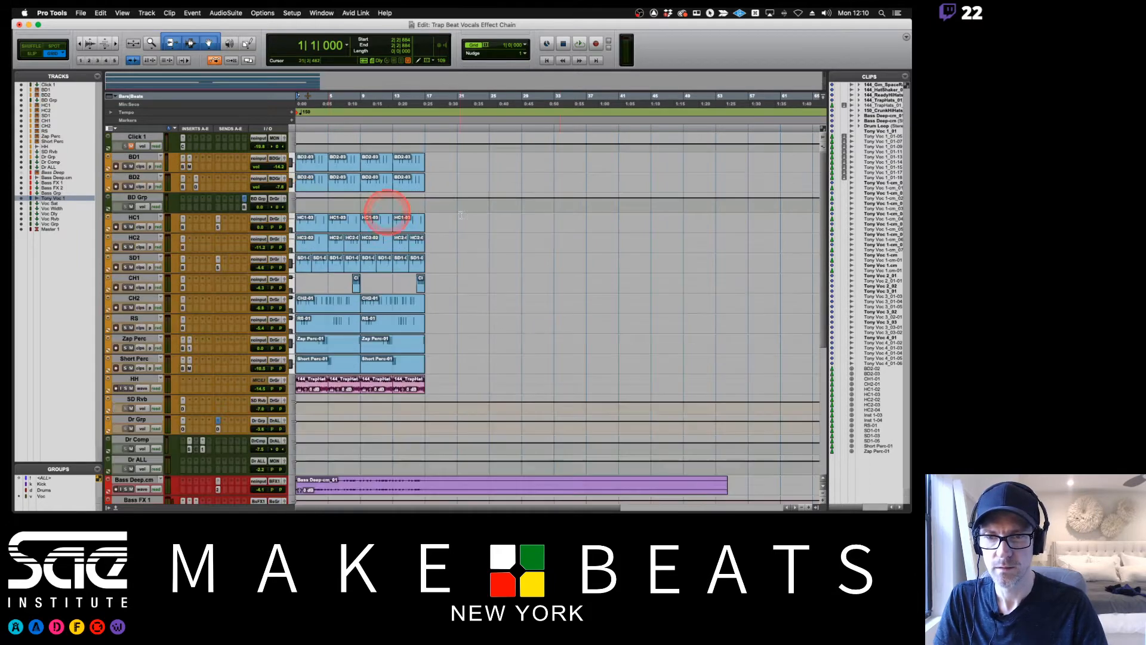
# Delete the part of the Bass Deep.cm clip after bar 17 and select the remaining clip.
pyautogui.scroll(-10, 557, 207)
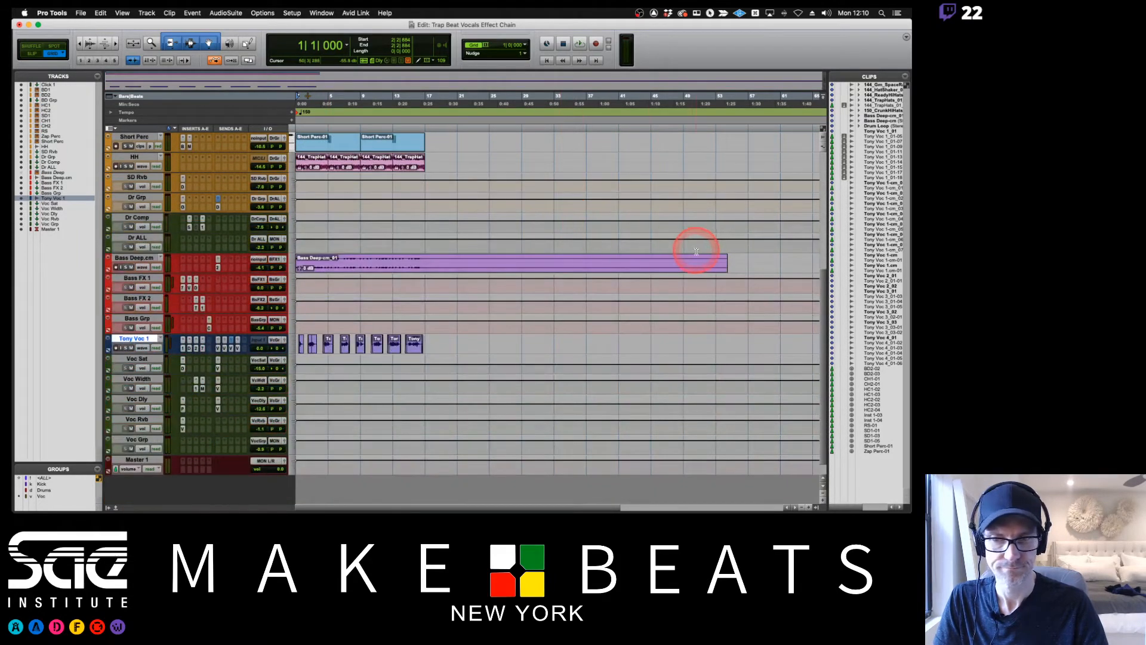
pyautogui.moveTo(746, 256); pyautogui.dragTo(425, 269)
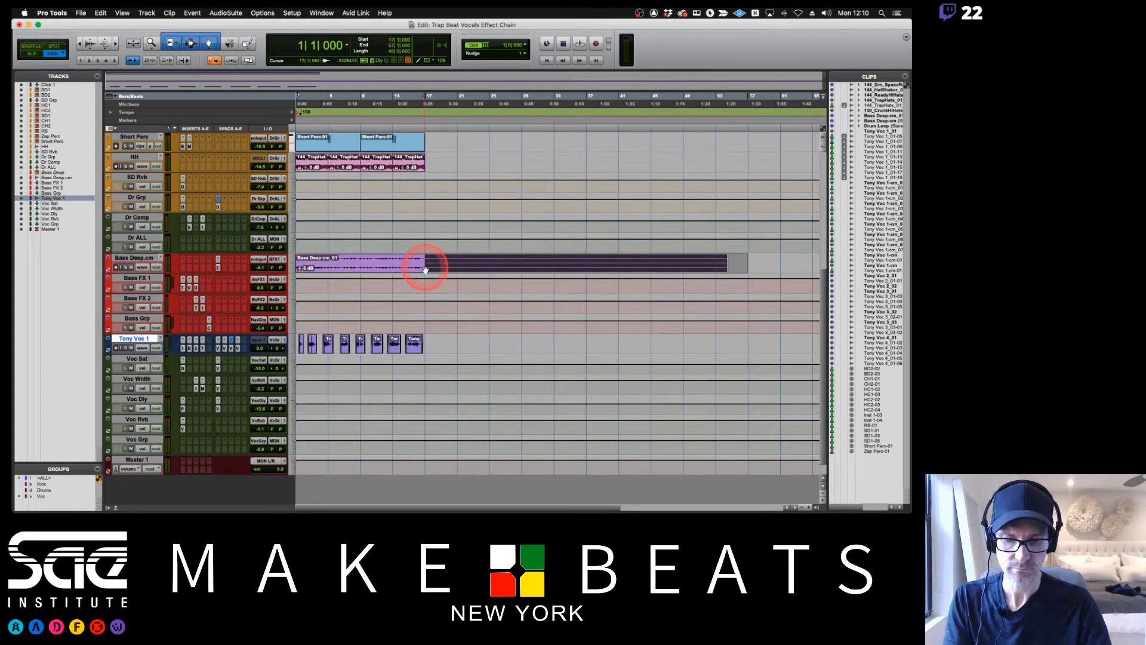
pyautogui.press('Delete')
pyautogui.click(387, 268)
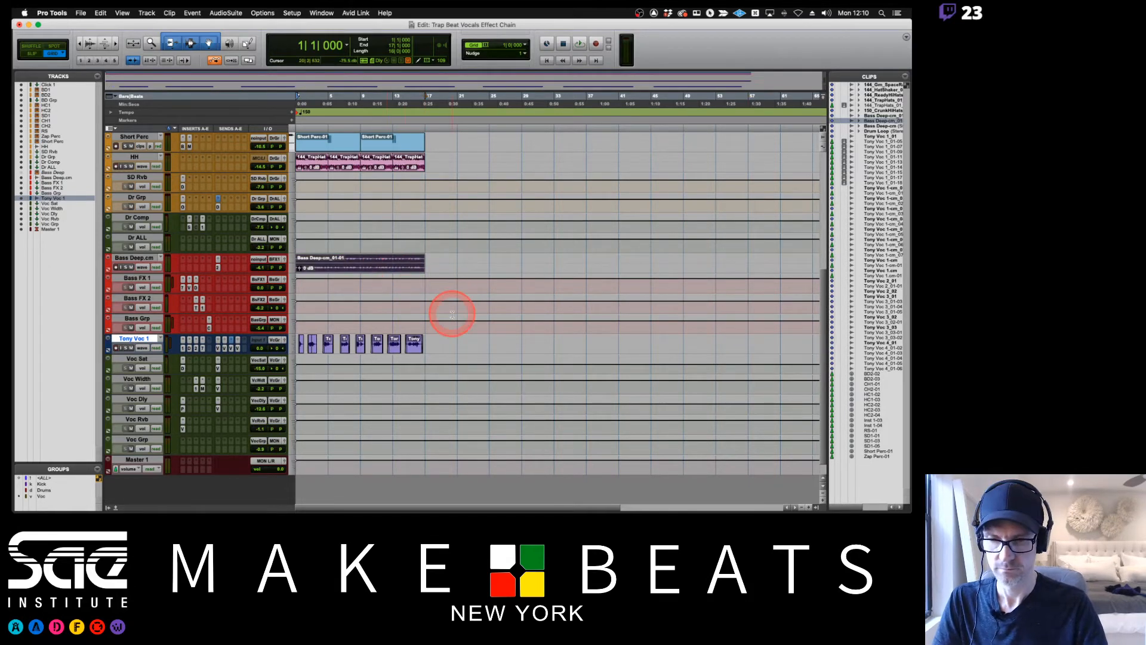
# Try to group the clips on the Tony Voc 1 track from bar 1 to bar 17.
pyautogui.moveTo(426, 342); pyautogui.dragTo(277, 345)
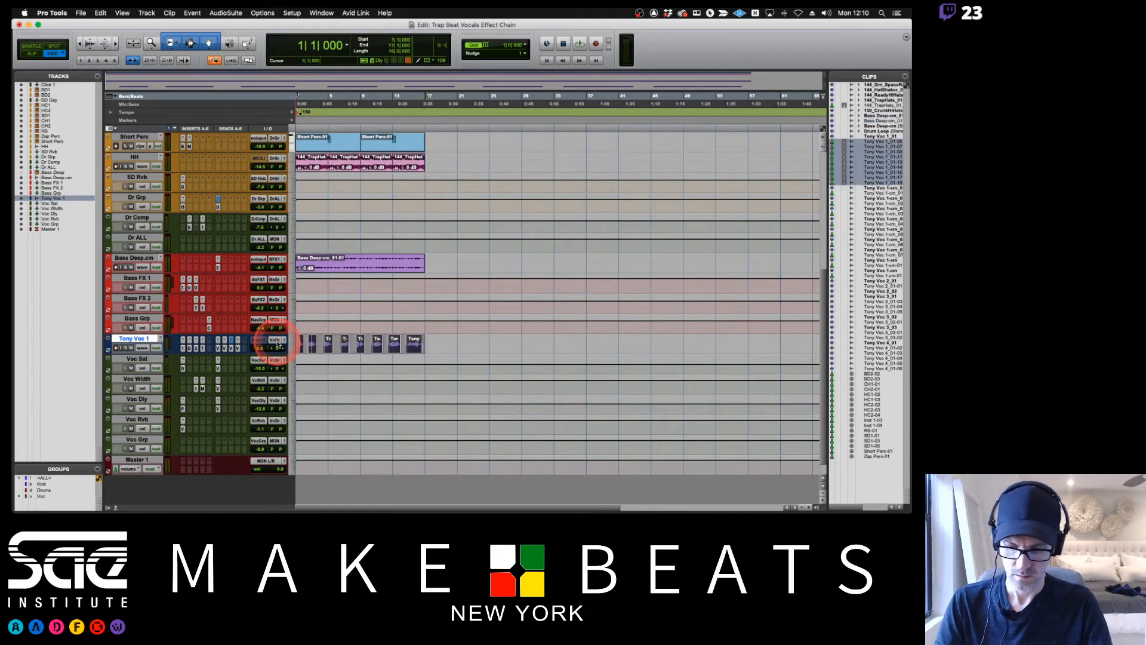
pyautogui.press('ctrl+super+g')
pyautogui.click(512, 381)
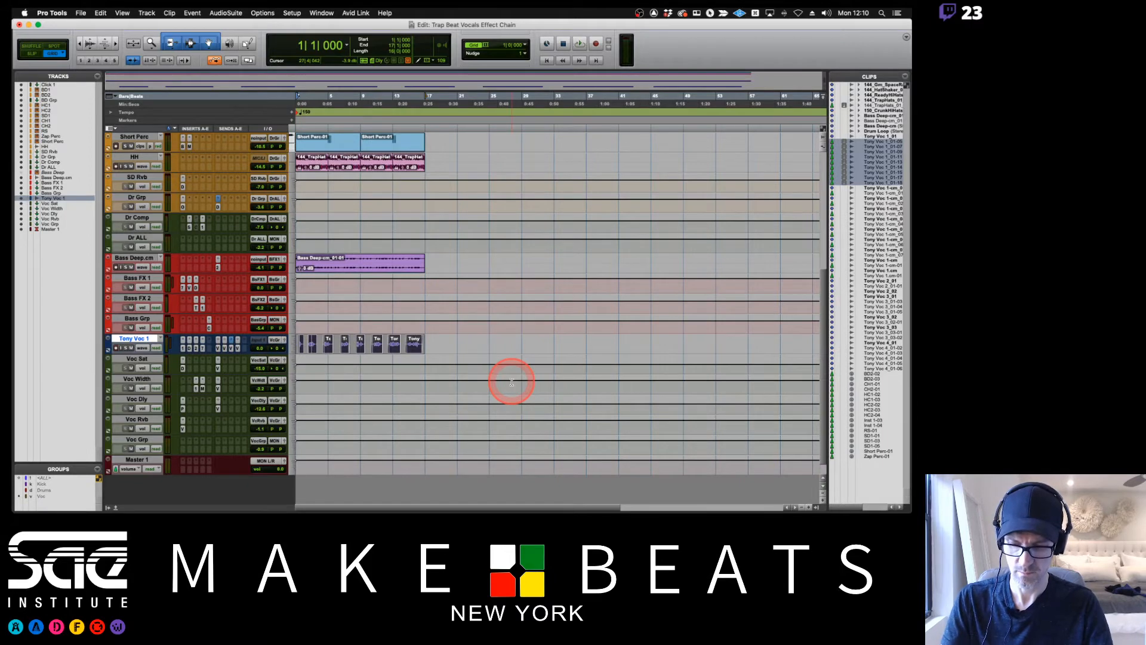
pyautogui.press('alt+super+g')
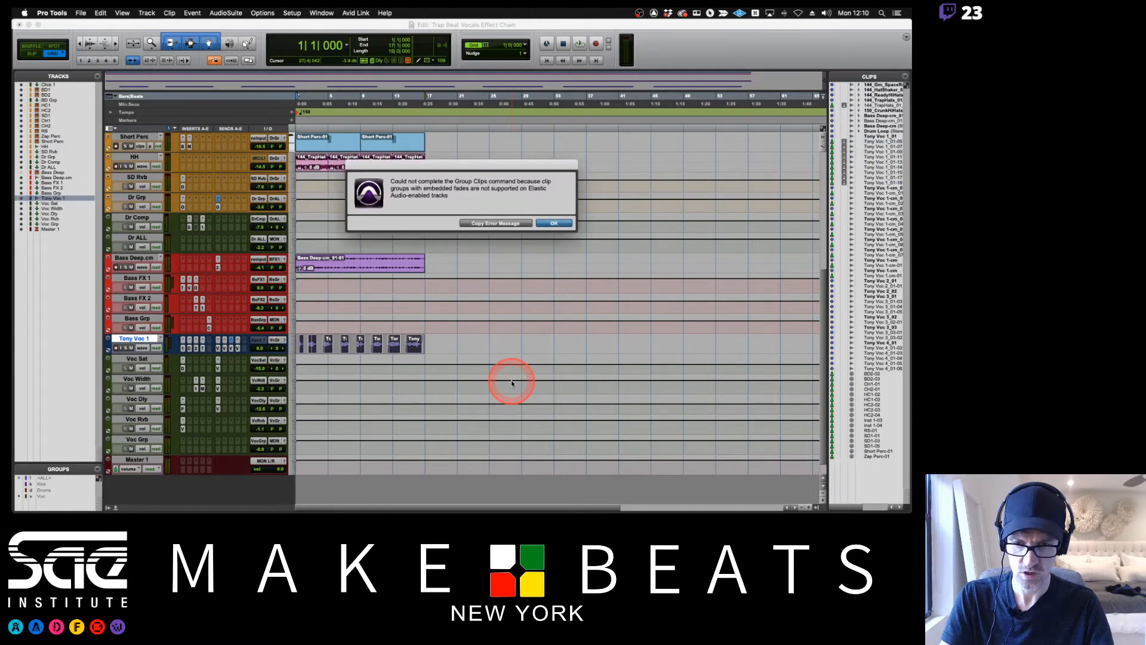
pyautogui.click(553, 224)
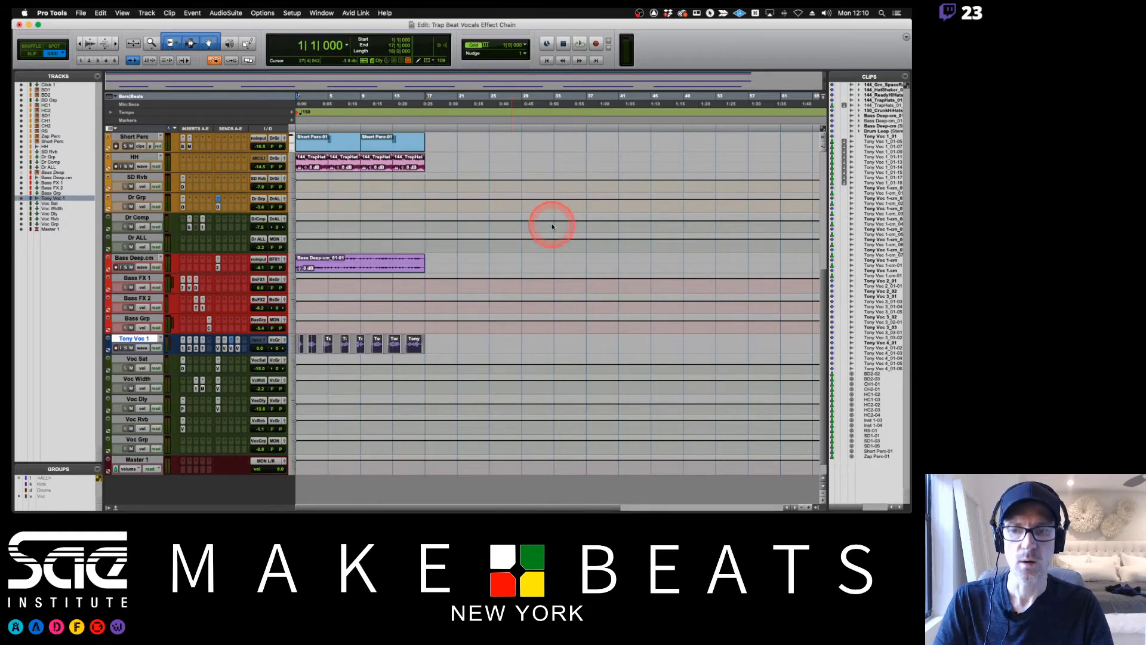
# Set the Tony Voc 1 track height to medium and consolidate its clips from bar 1 to bar 17 into one clip.
pyautogui.click(295, 343)
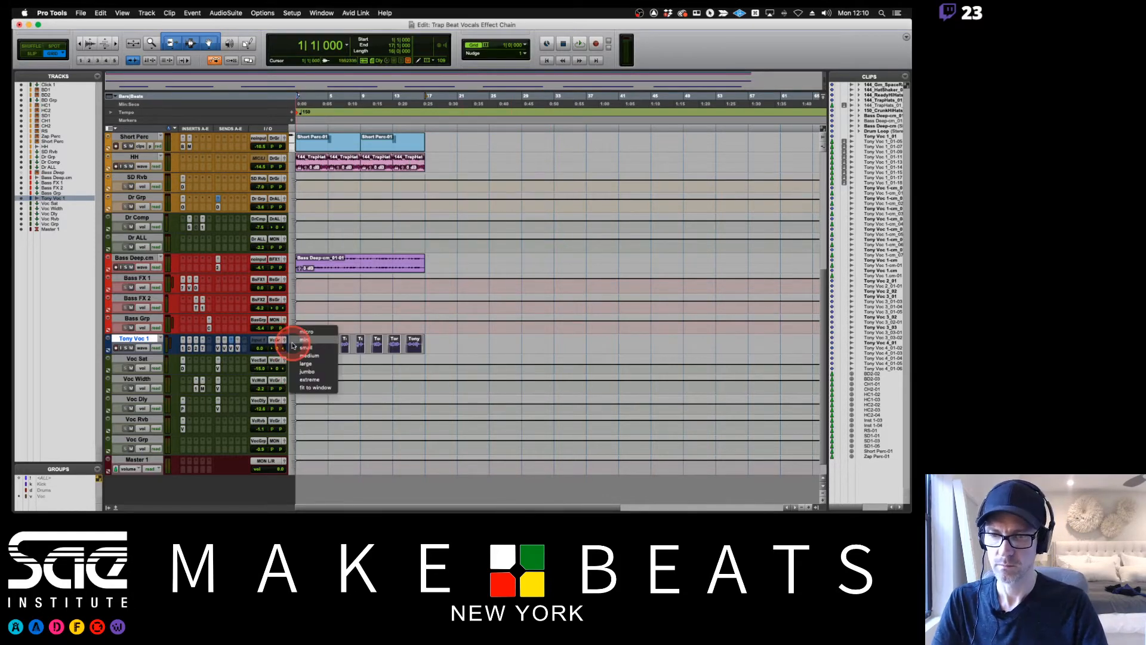
pyautogui.click(307, 352)
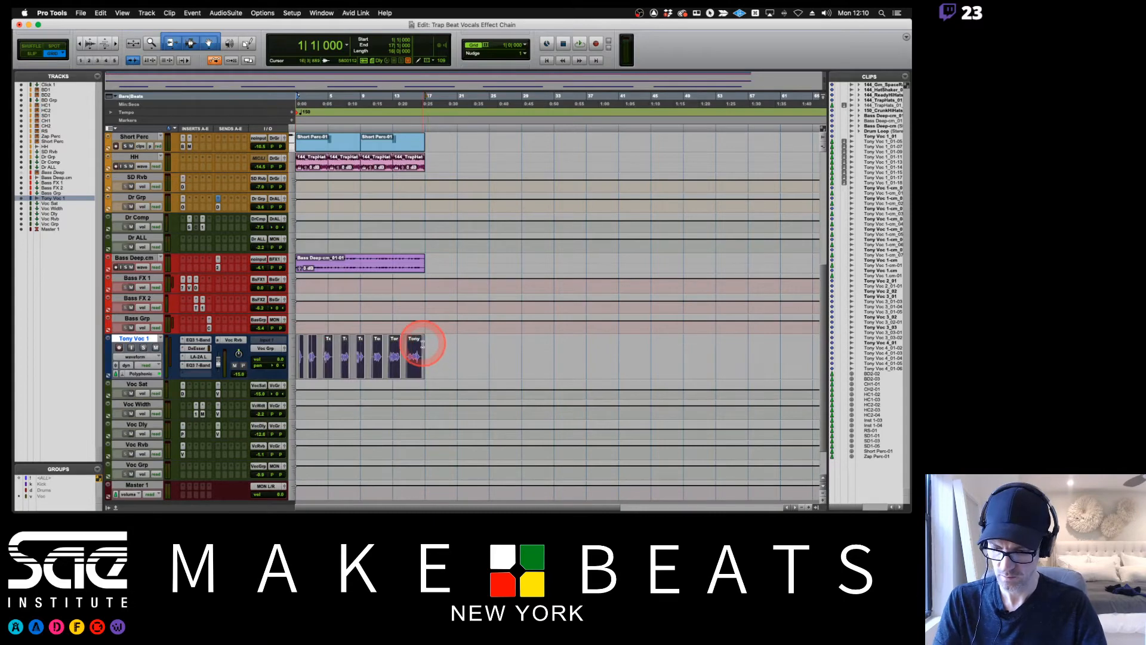
pyautogui.hotkey('alt', 'shift', '3')
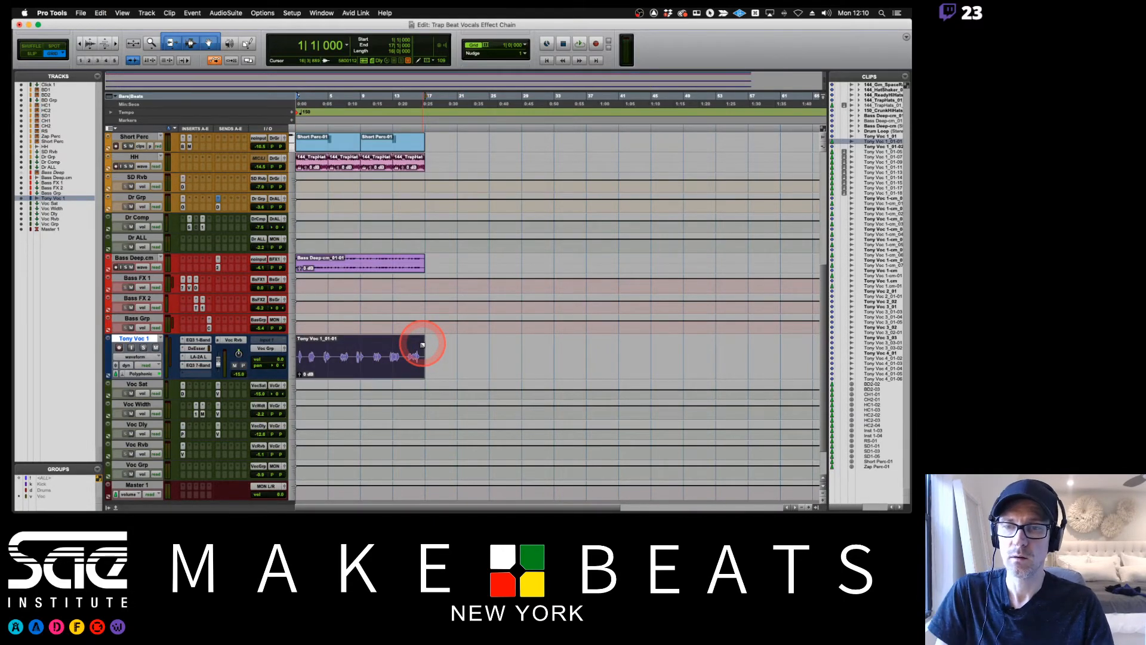
# Group all the clips on the BD1 through Short Perc tracks, from bar 1 to bar 17.
pyautogui.scroll(10, 422, 343)
pyautogui.click(316, 165)
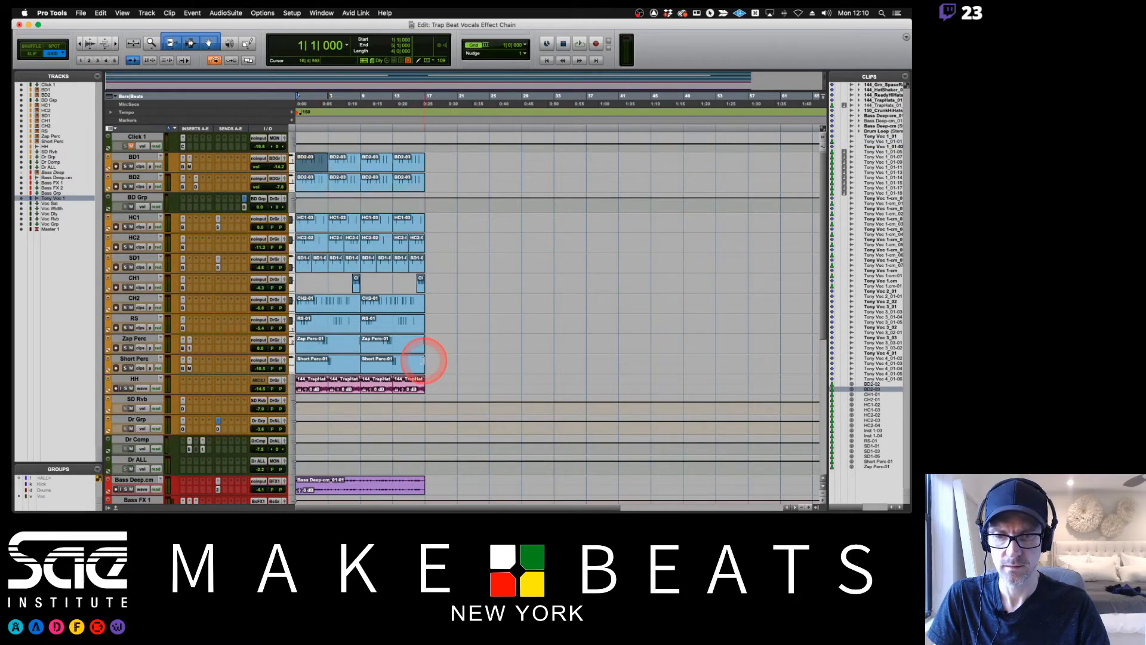
pyautogui.moveTo(424, 361); pyautogui.dragTo(291, 166)
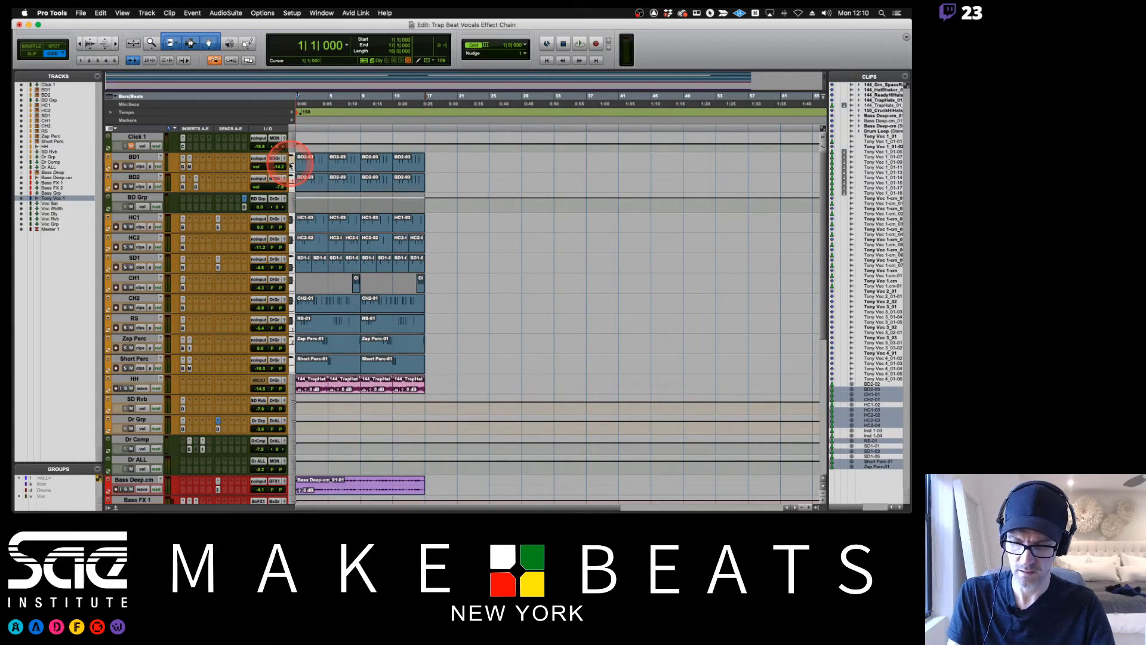
pyautogui.press('super+alt+g')
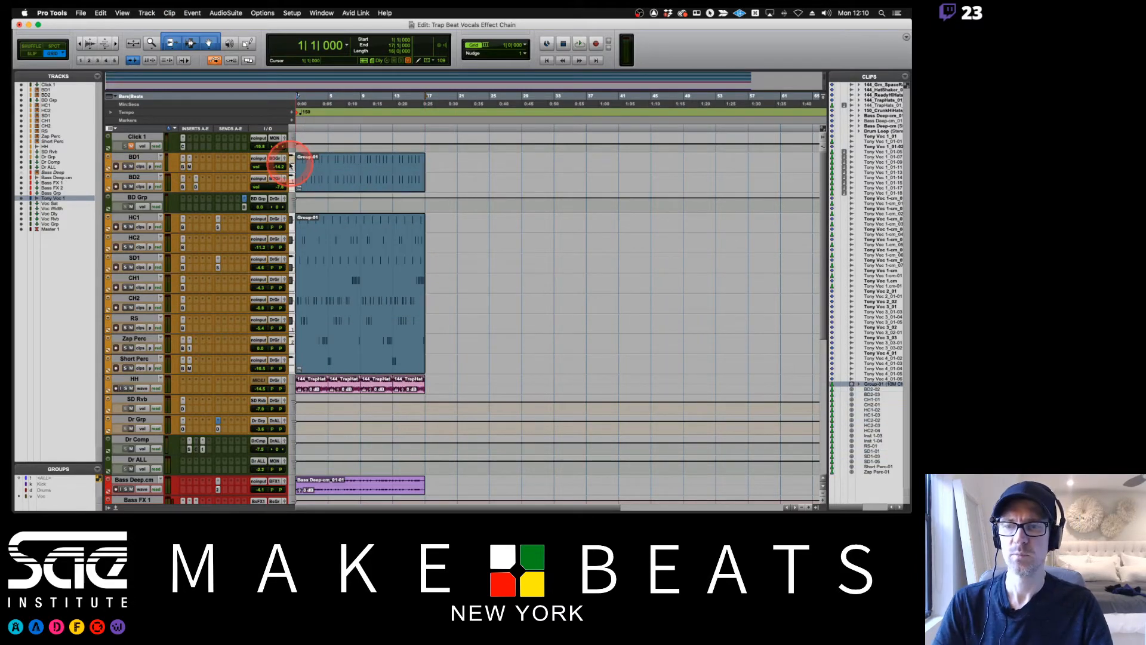
# Duplicate the grouped drum clips three times in a row, and select all four groups.
pyautogui.click(316, 185)
pyautogui.moveTo(316, 185)
pyautogui.mouseDown()
pyautogui.moveTo(487, 185)
pyautogui.moveTo(309, 182)
pyautogui.mouseUp()
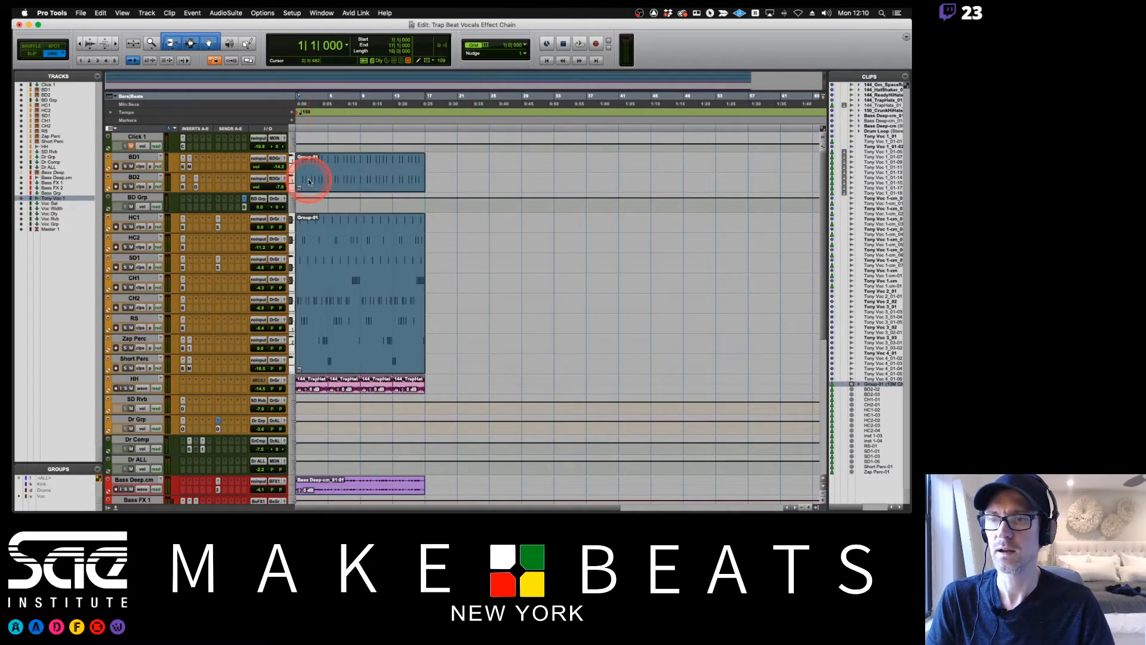
pyautogui.press('super+d')
pyautogui.press('super+d')
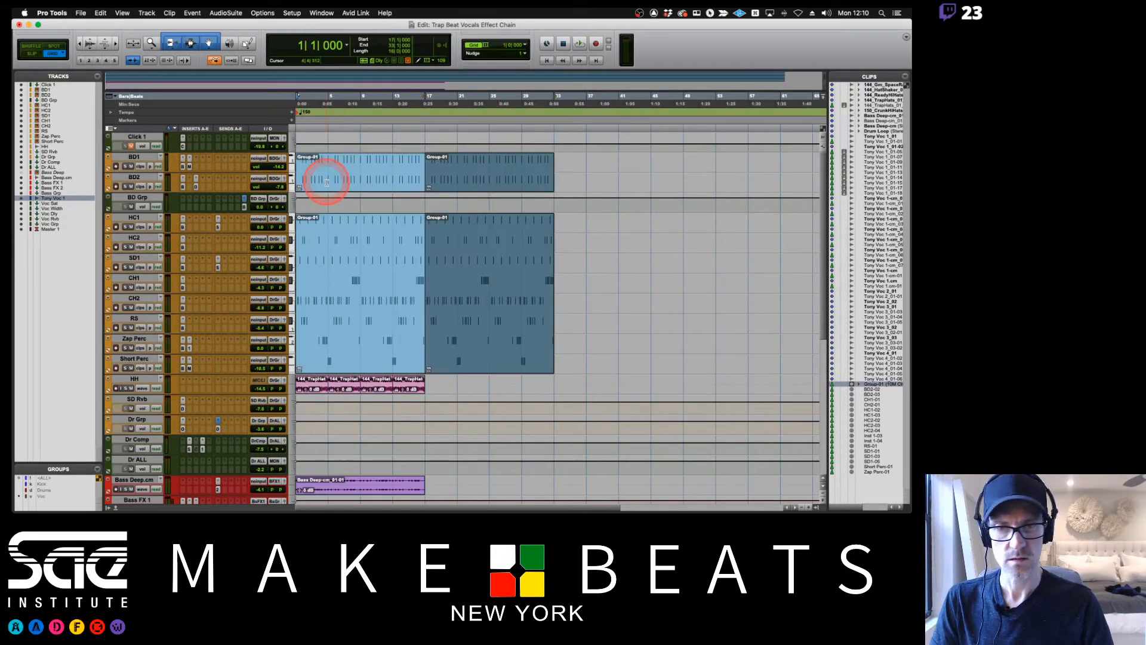
pyautogui.press('super+d')
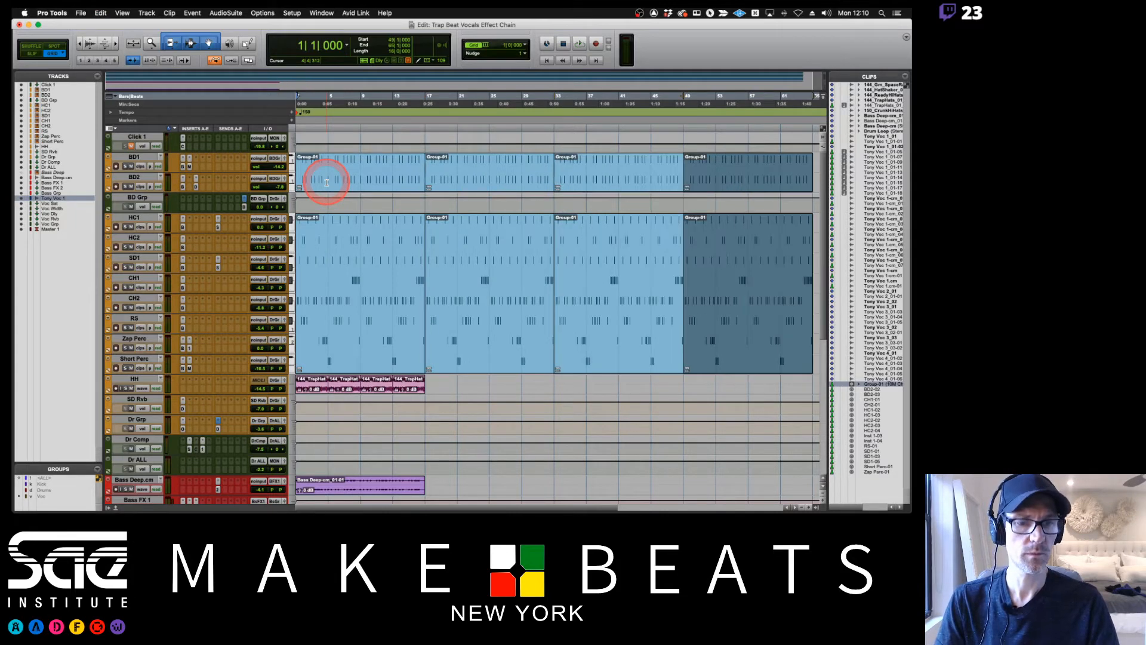
pyautogui.press('super+bracketleft')
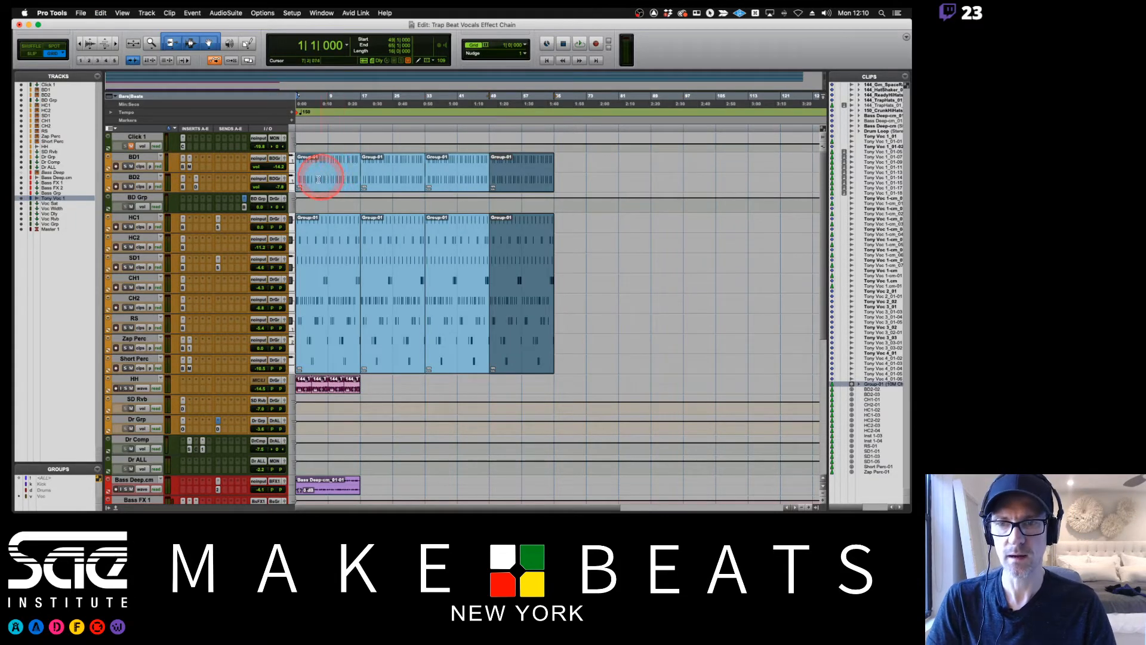
pyautogui.keyDown('shift'); pyautogui.click(306, 176); pyautogui.keyUp('shift')
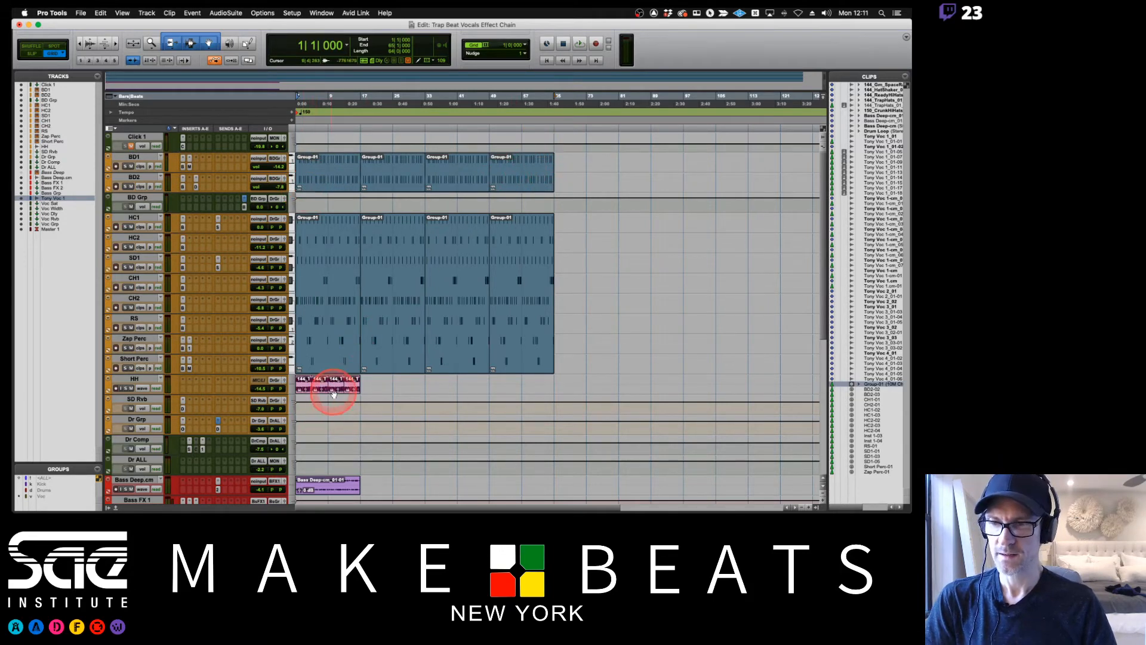
# Undo the duplication and grouping of the drum clips, and allow the command to affect the locked clips.
pyautogui.press('super+z')
pyautogui.press('super+z')
pyautogui.press('super+z')
pyautogui.press('super+z')
pyautogui.press('super+z')
pyautogui.press('super+z')
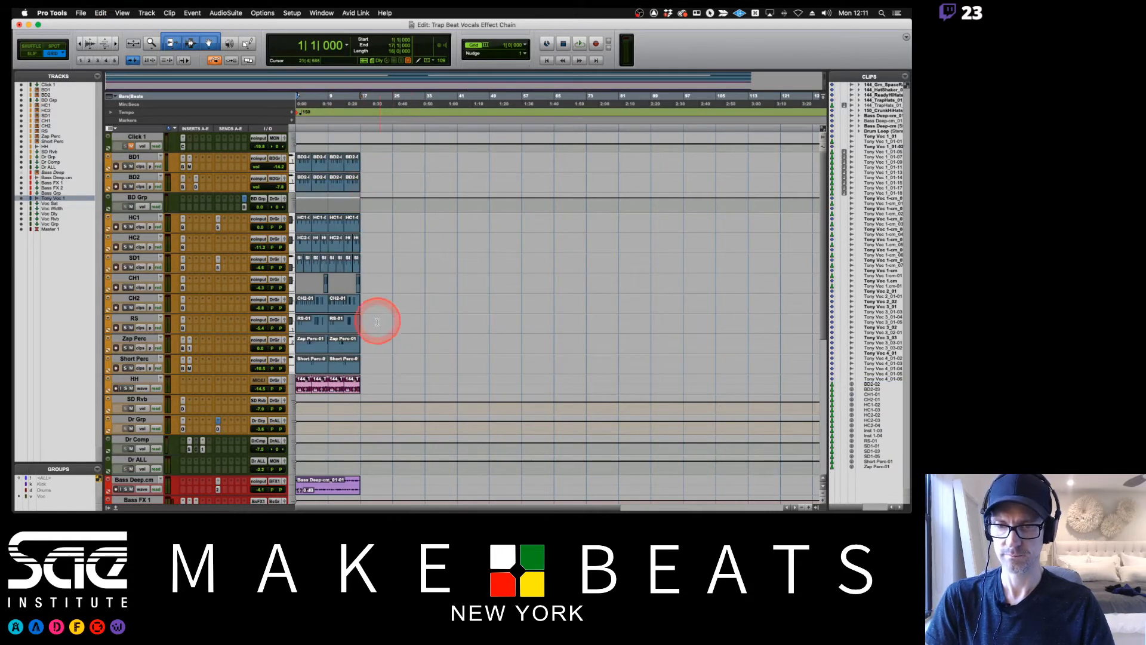
pyautogui.press('super+z')
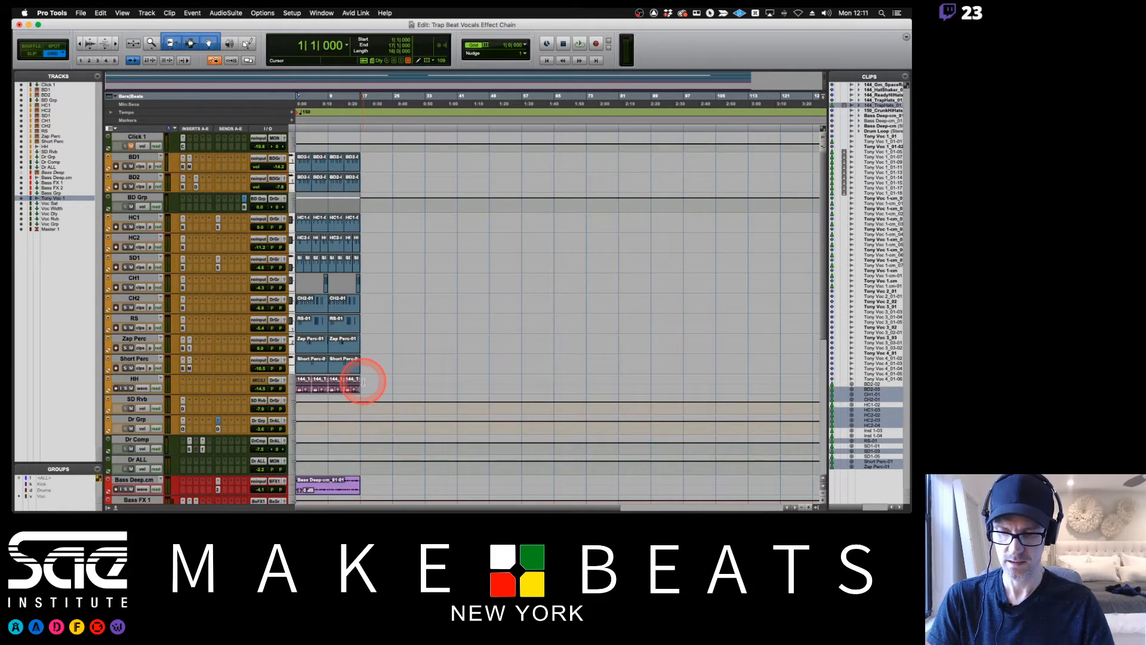
pyautogui.press('super+z')
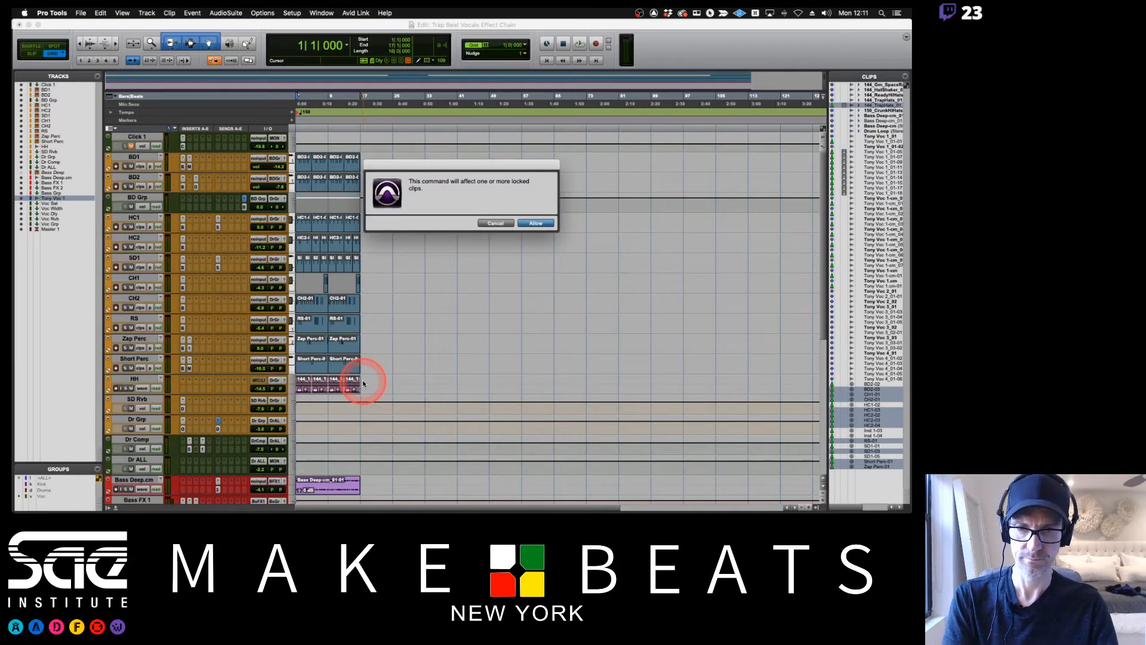
pyautogui.click(536, 223)
# Set the HH track height to medium and unlock its audio clips.
pyautogui.scroll(-3, 501, 256)
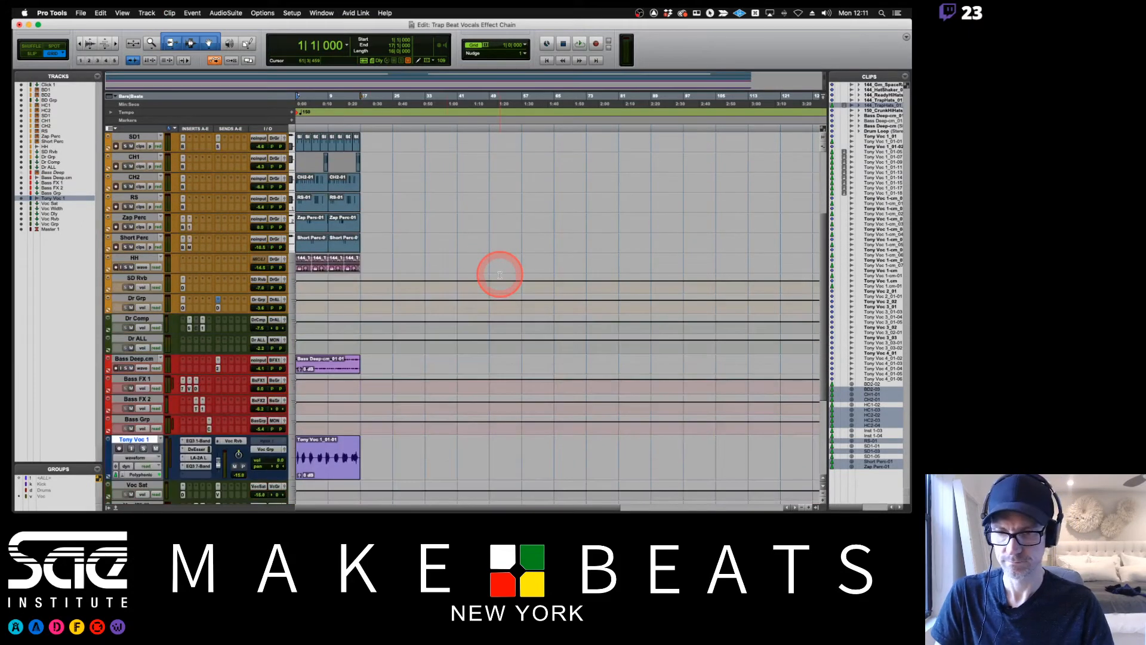
pyautogui.click(293, 268)
pyautogui.click(294, 277)
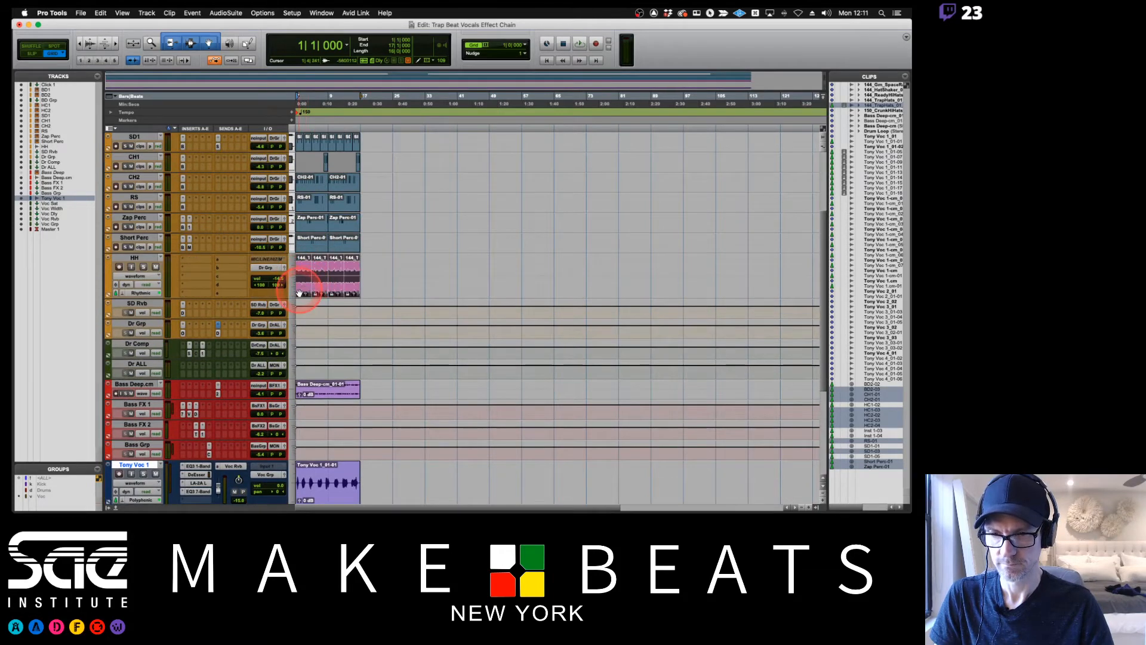
pyautogui.press('super+bracketright')
pyautogui.rightClick(300, 292)
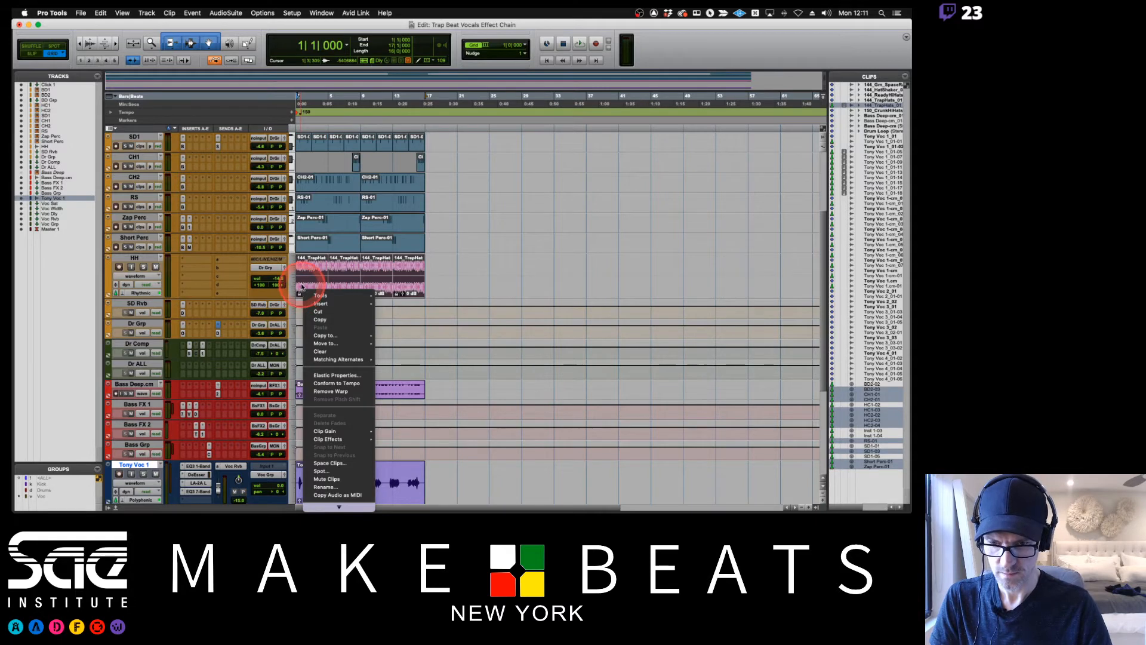
pyautogui.click(301, 285)
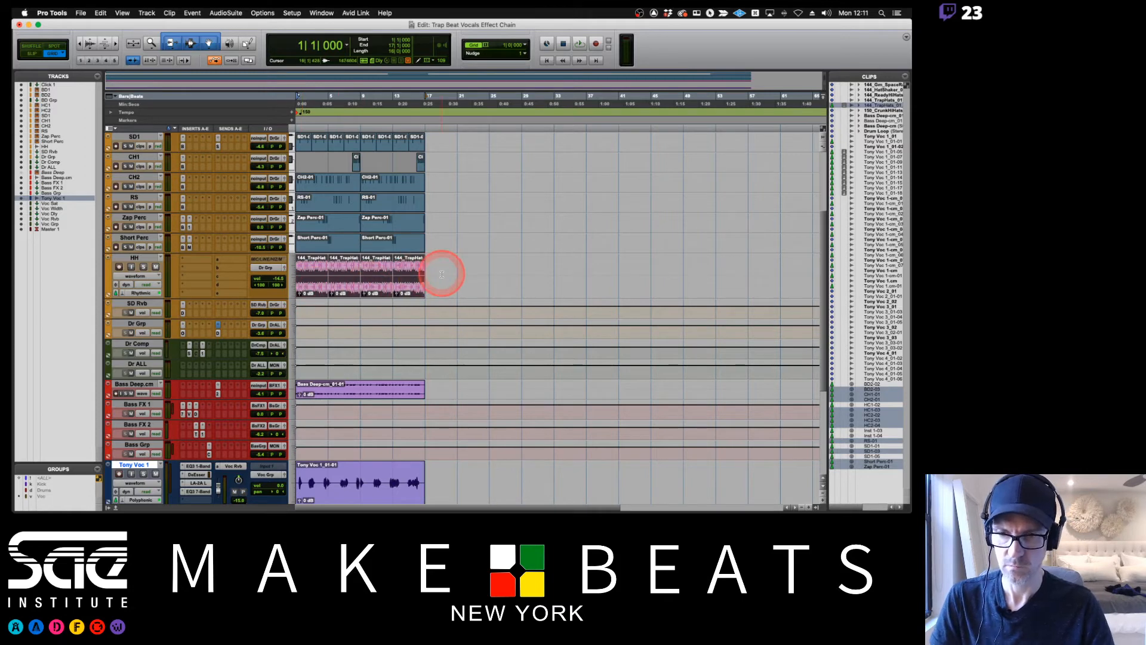
# Group all the clips on the BD1 through HH tracks, from bar 1 to bar 17.
pyautogui.scroll(5, 442, 274)
pyautogui.scroll(1, 442, 274)
pyautogui.press('super+alt+g')
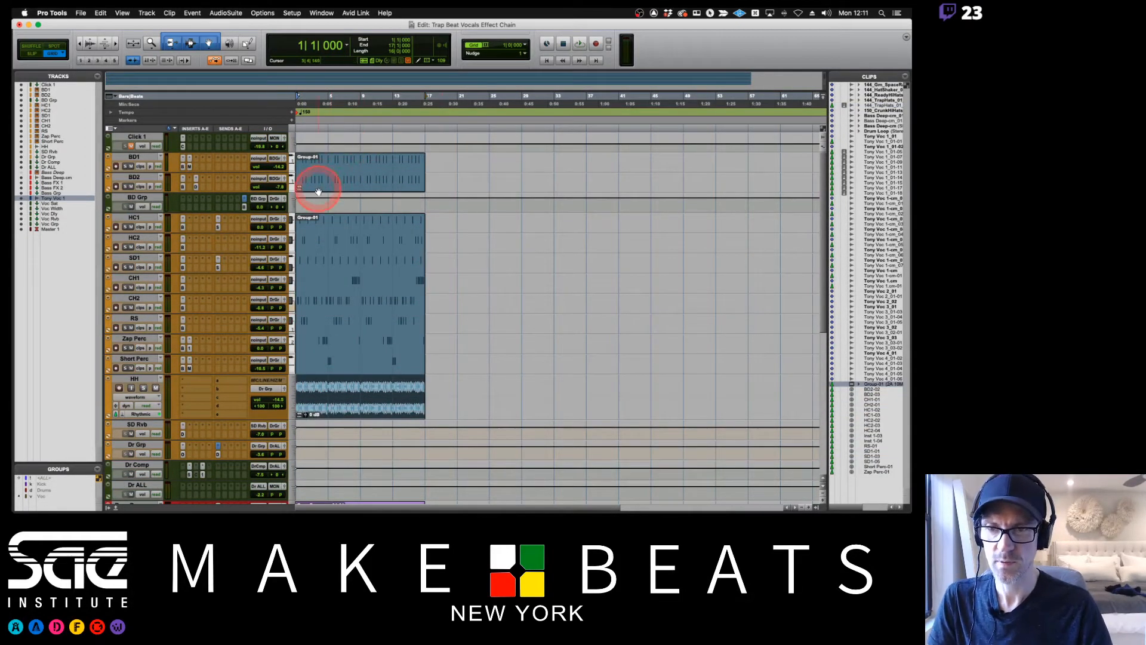
# Copy the grouped drum clips to bar 17 and duplicate them twice more, filling the tracks up to bar 65.
pyautogui.moveTo(317, 185); pyautogui.dragTo(447, 191)
pyautogui.press('super+d')
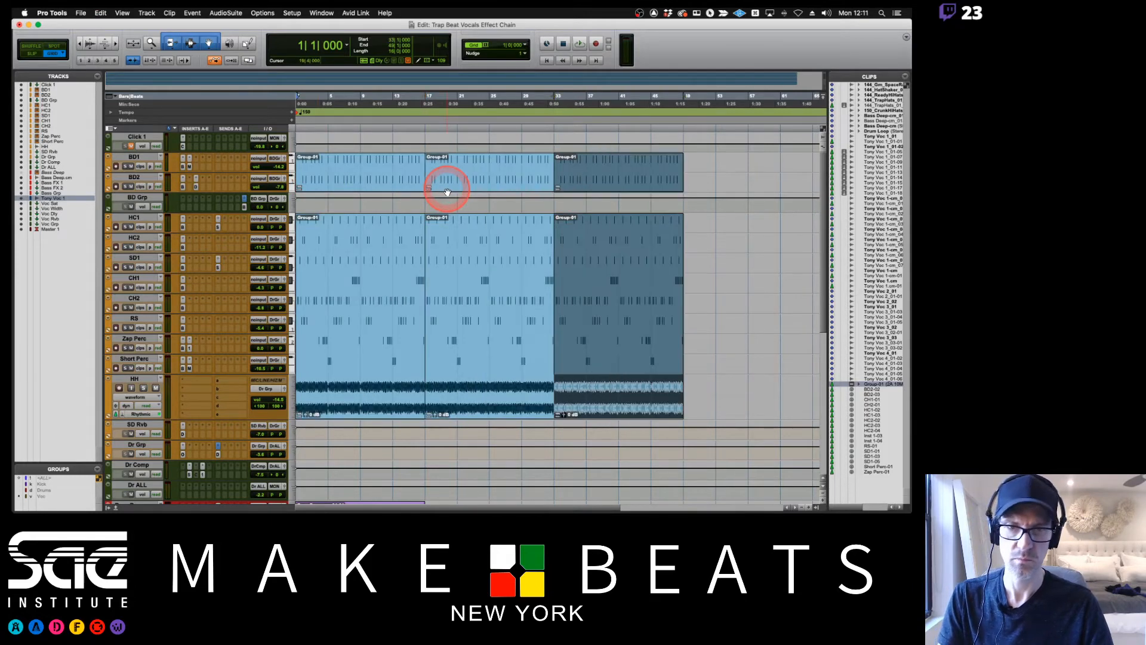
pyautogui.press('super+d')
pyautogui.press('super+[')
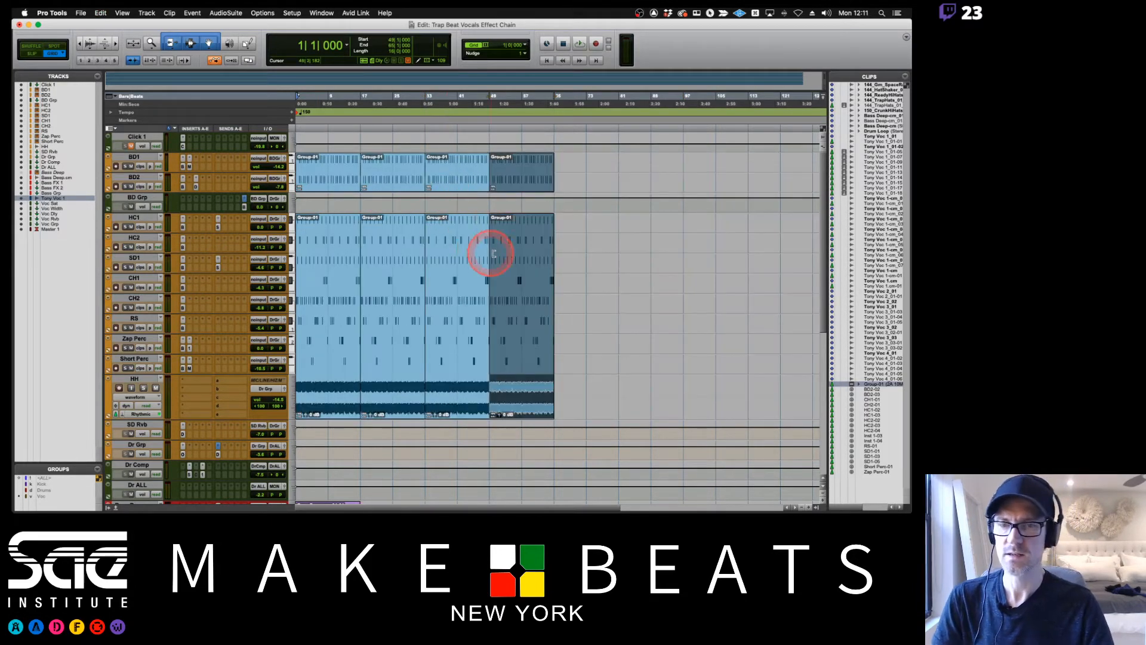
# Move the Bass Deep.cm and Tony Voc 1 clips to start at bar 17, and start playback from the beginning.
pyautogui.scroll(-6, 491, 255)
pyautogui.moveTo(328, 346); pyautogui.dragTo(395, 357)
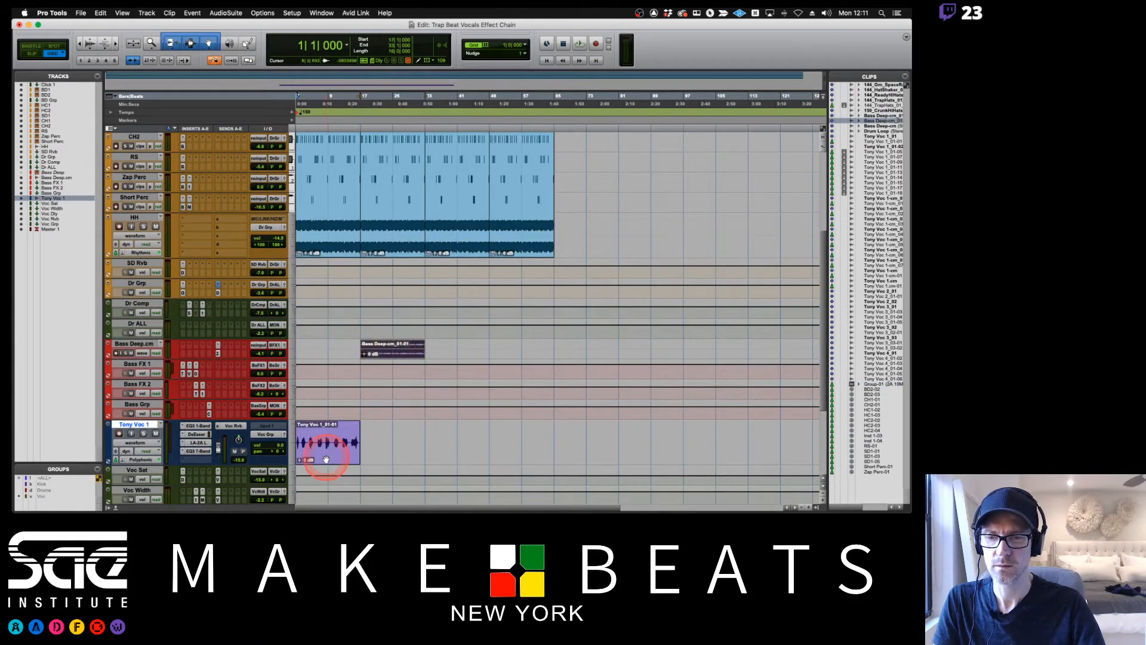
pyautogui.moveTo(322, 454); pyautogui.dragTo(392, 460)
pyautogui.click(296, 350)
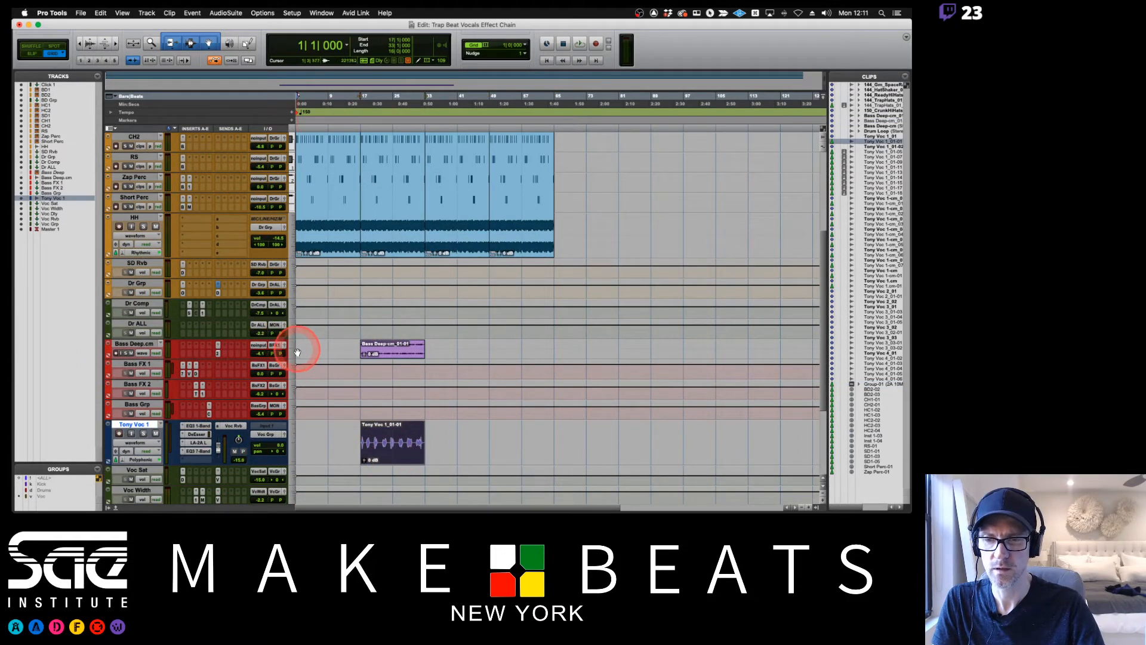
pyautogui.press('space')
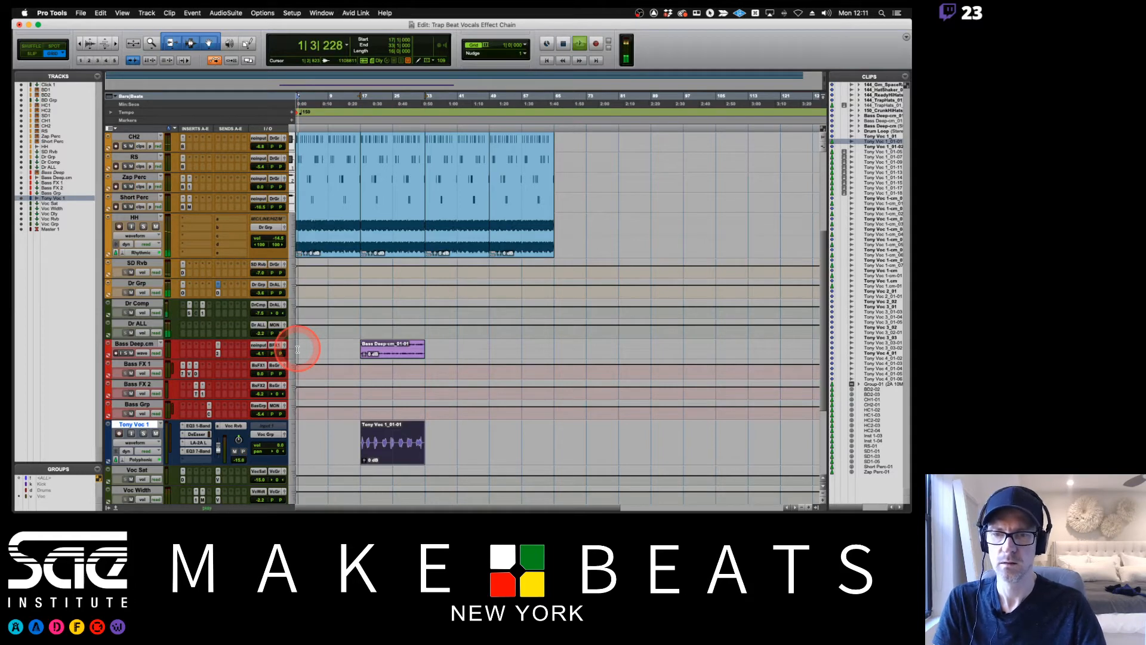
# Ungroup the second drum group, from bar 17 to bar 33, and delete its BD1 clips.
pyautogui.scroll(5, 344, 327)
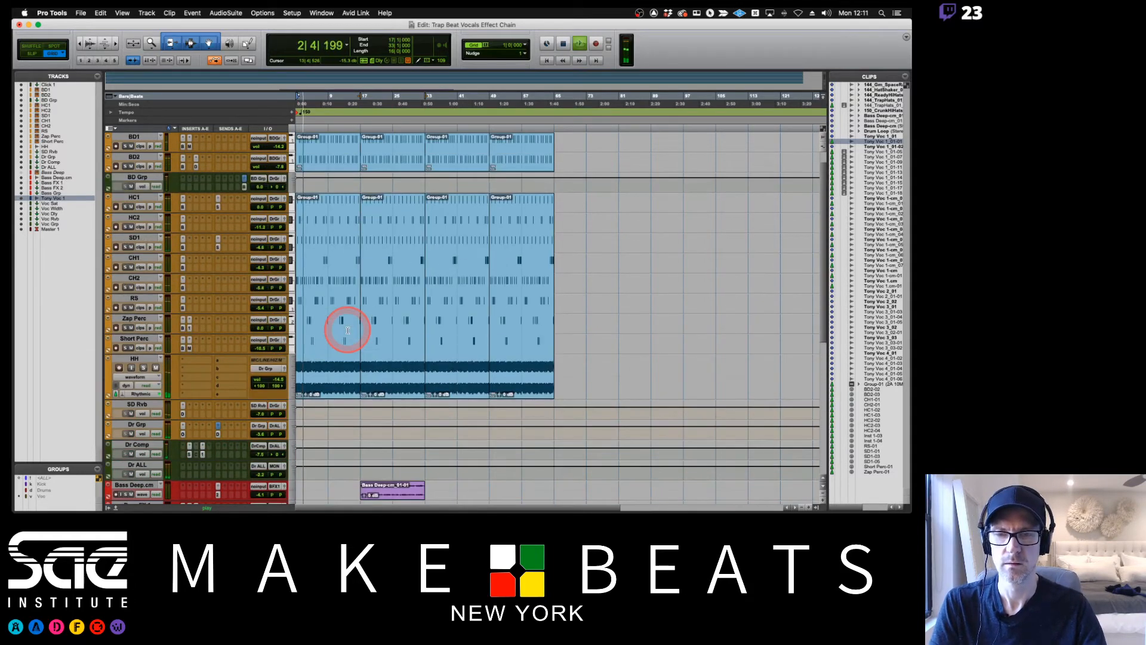
pyautogui.click(389, 179)
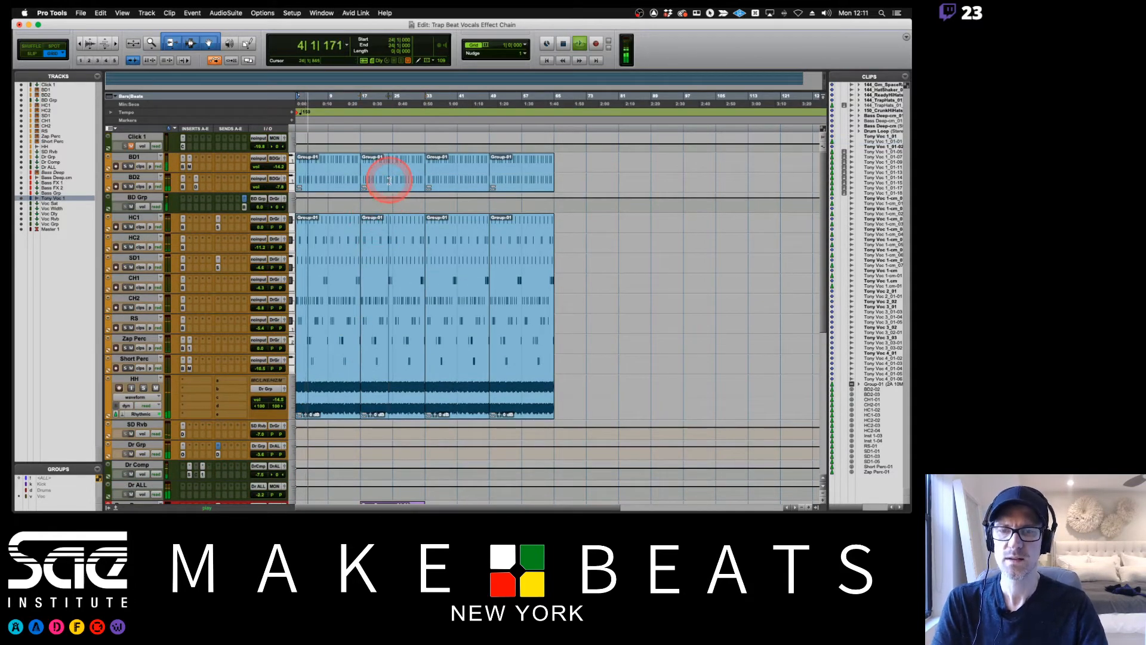
pyautogui.click(382, 188)
pyautogui.press('alt+super+u')
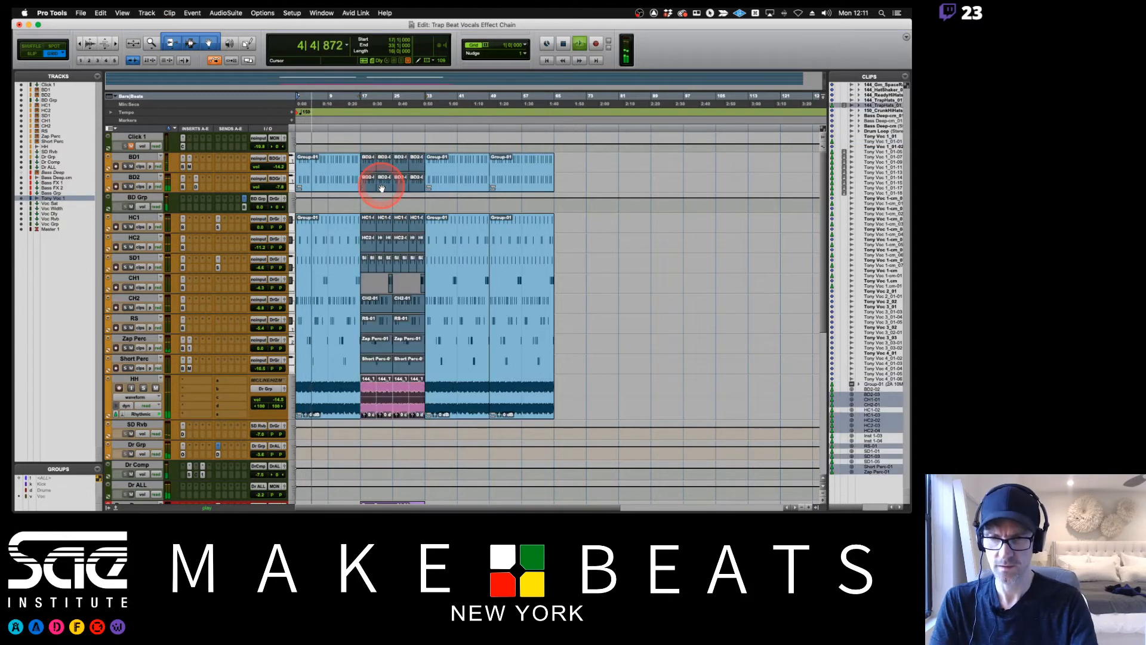
pyautogui.click(384, 140)
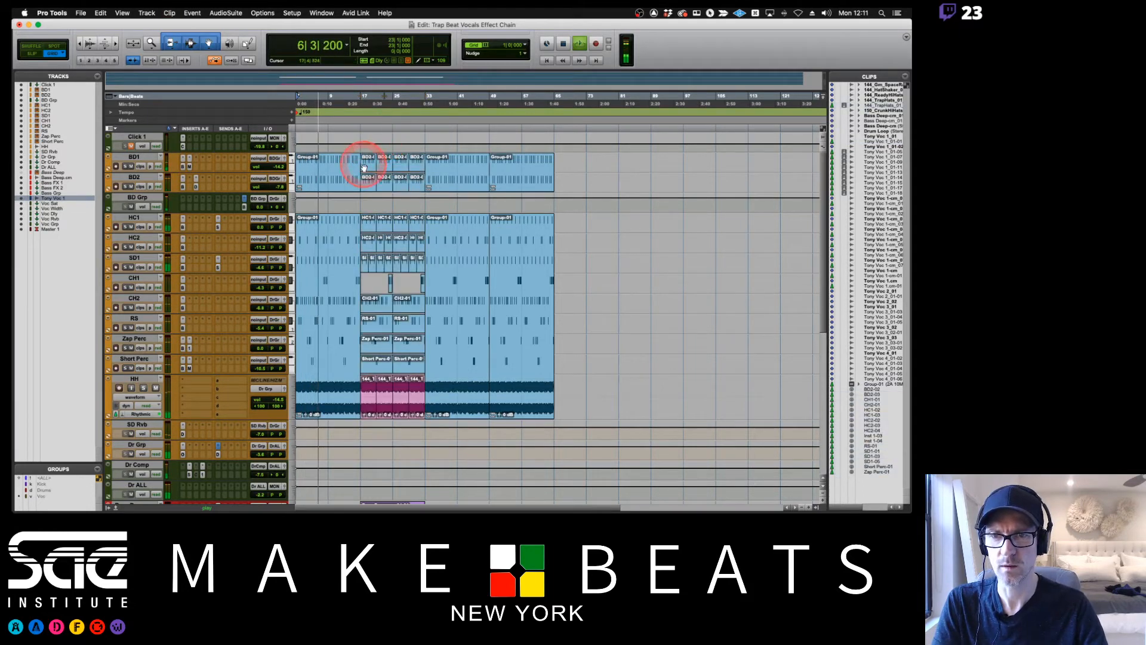
pyautogui.click(364, 166)
pyautogui.keyDown('shift'); pyautogui.click(420, 166); pyautogui.keyUp('shift')
pyautogui.press('Delete')
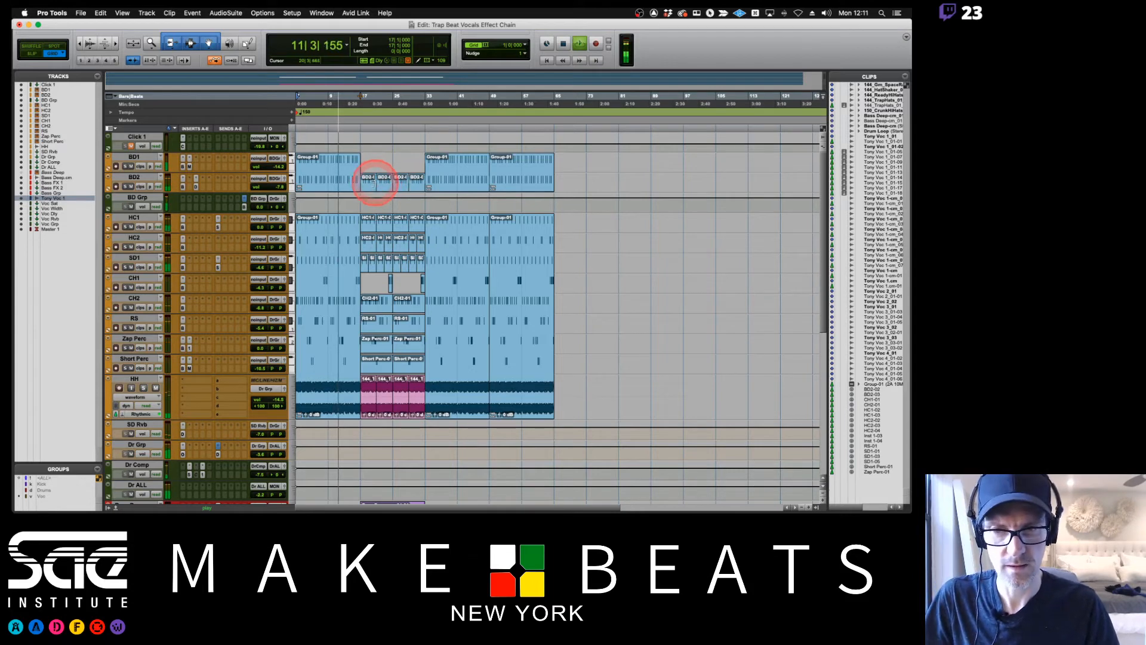
# Regroup the remaining drum clips from bar 17 to bar 33 across the BD1 through HH tracks.
pyautogui.click(365, 181)
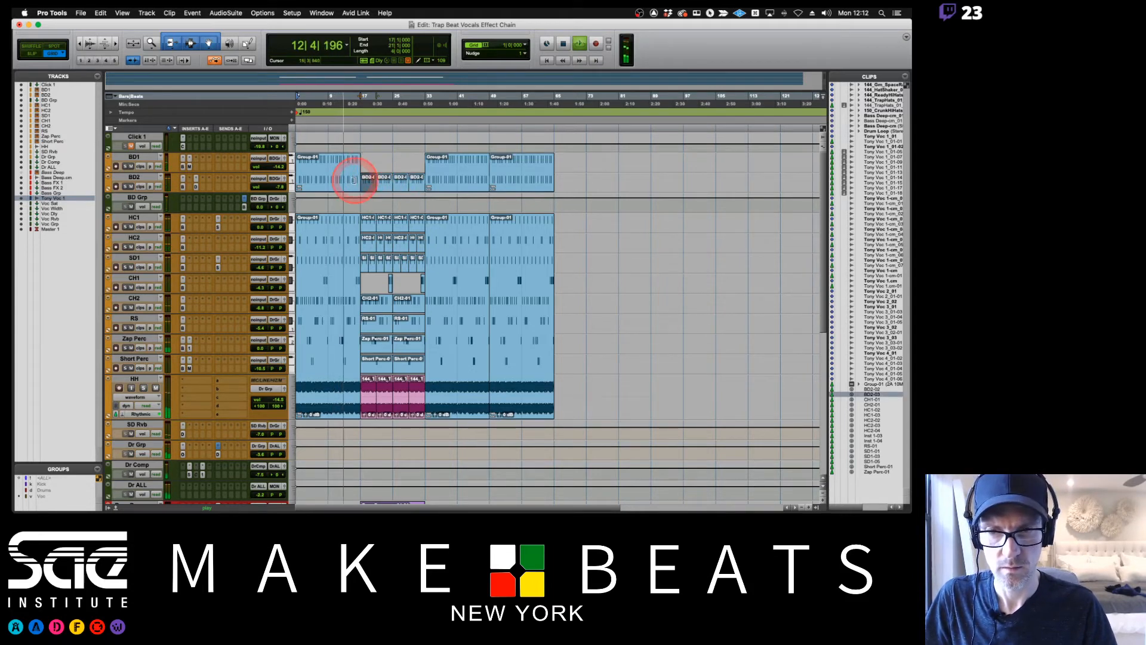
pyautogui.moveTo(367, 167); pyautogui.dragTo(420, 397)
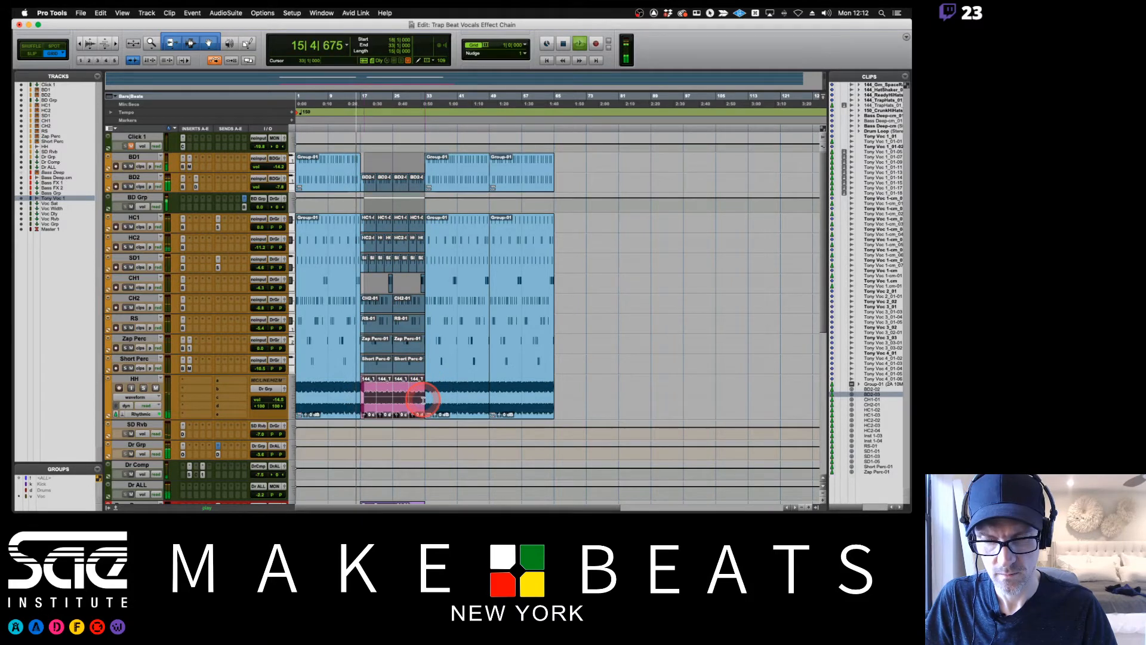
pyautogui.keyDown('shift'); pyautogui.click(362, 389); pyautogui.keyUp('shift')
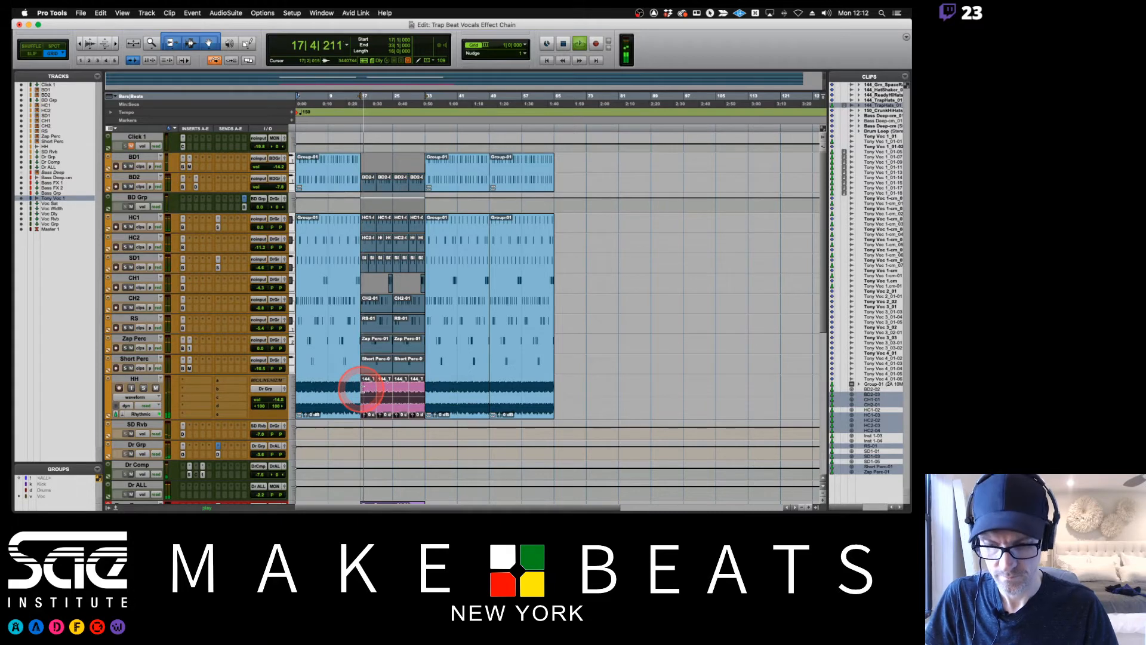
pyautogui.press('super+alt+g')
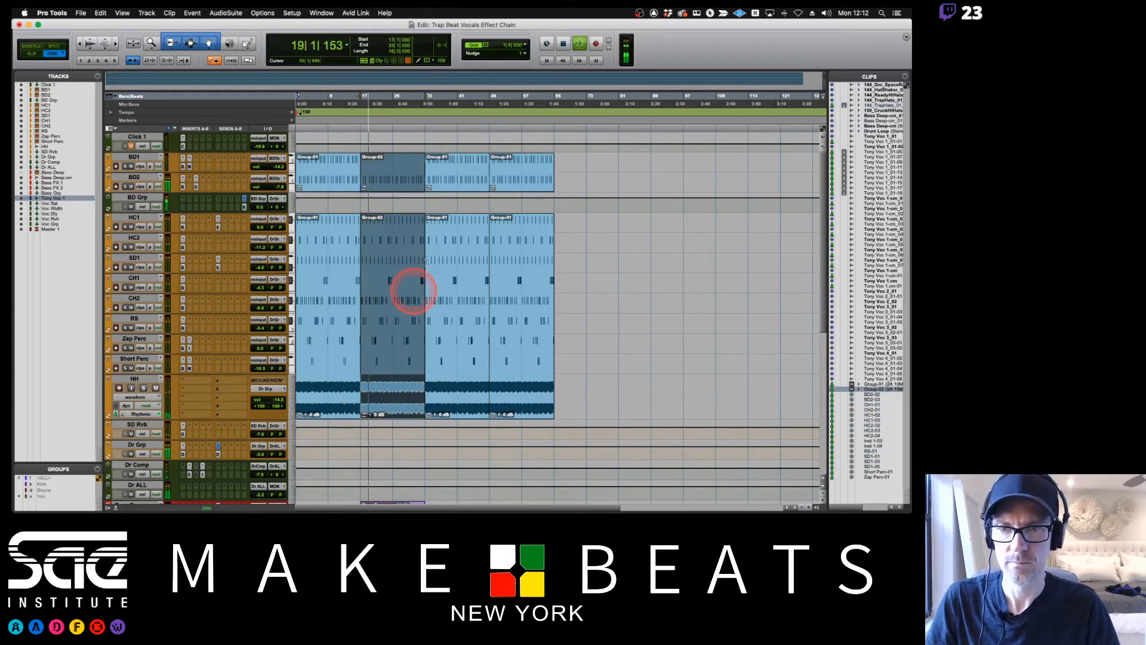
pyautogui.click(586, 187)
# Copy the Bass Deep.cm clip and the regrouped drum clips from bar 17 to bar 33, replacing the third drum group.
pyautogui.scroll(-8, 587, 187)
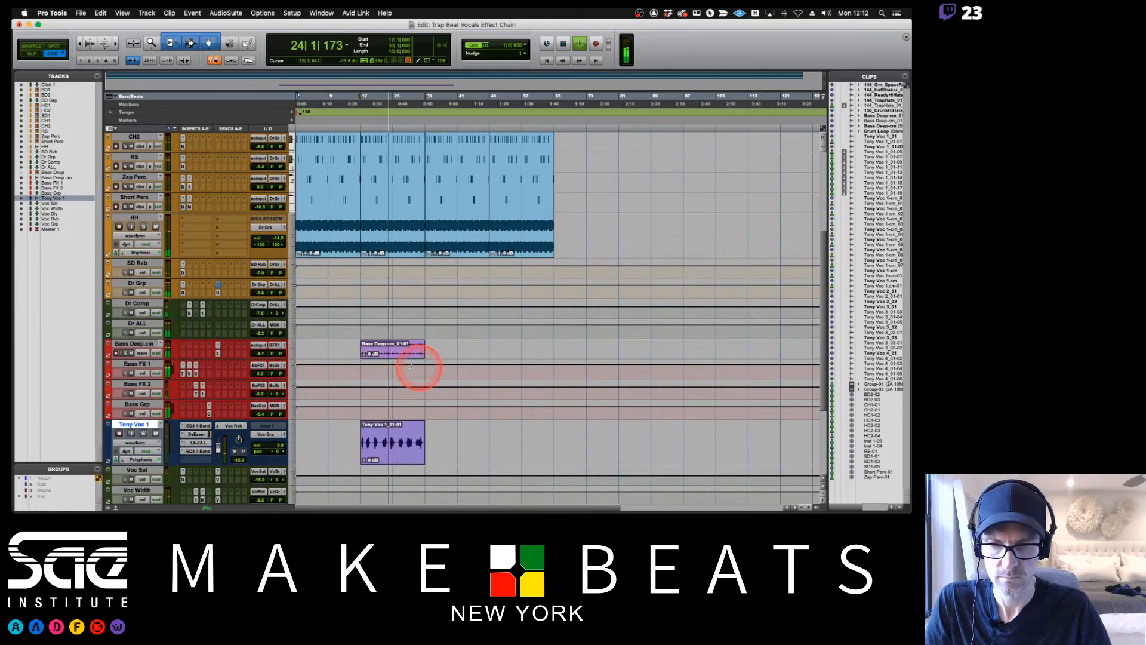
pyautogui.moveTo(387, 358); pyautogui.dragTo(448, 351)
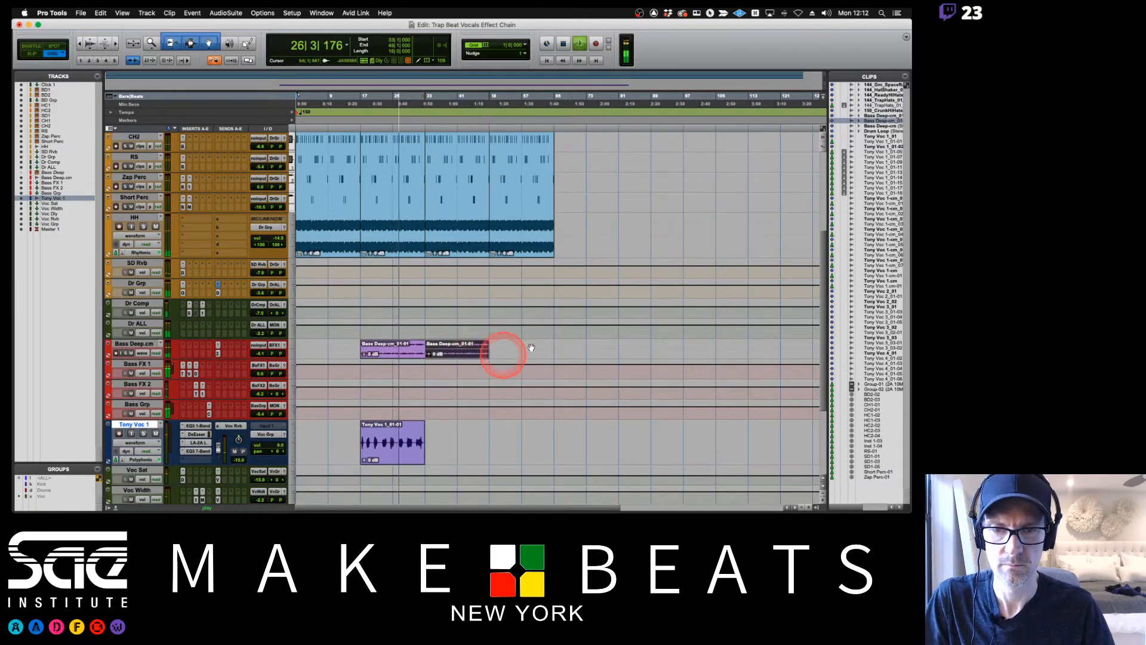
pyautogui.scroll(4, 555, 337)
pyautogui.scroll(2, 555, 339)
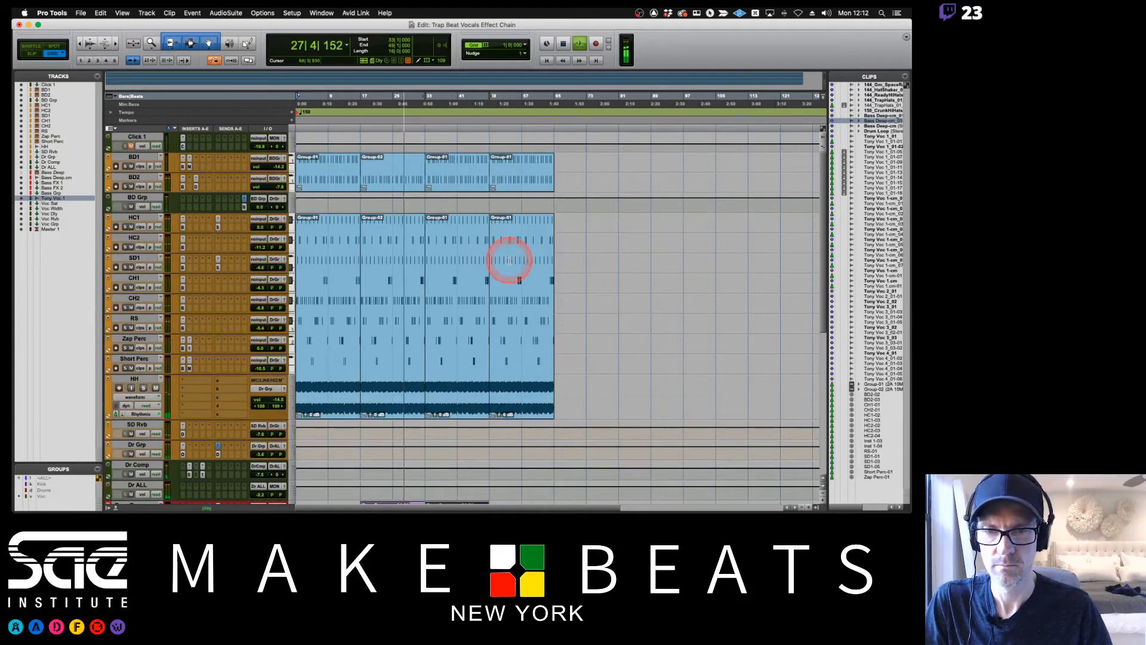
pyautogui.click(390, 182)
pyautogui.press('super+d')
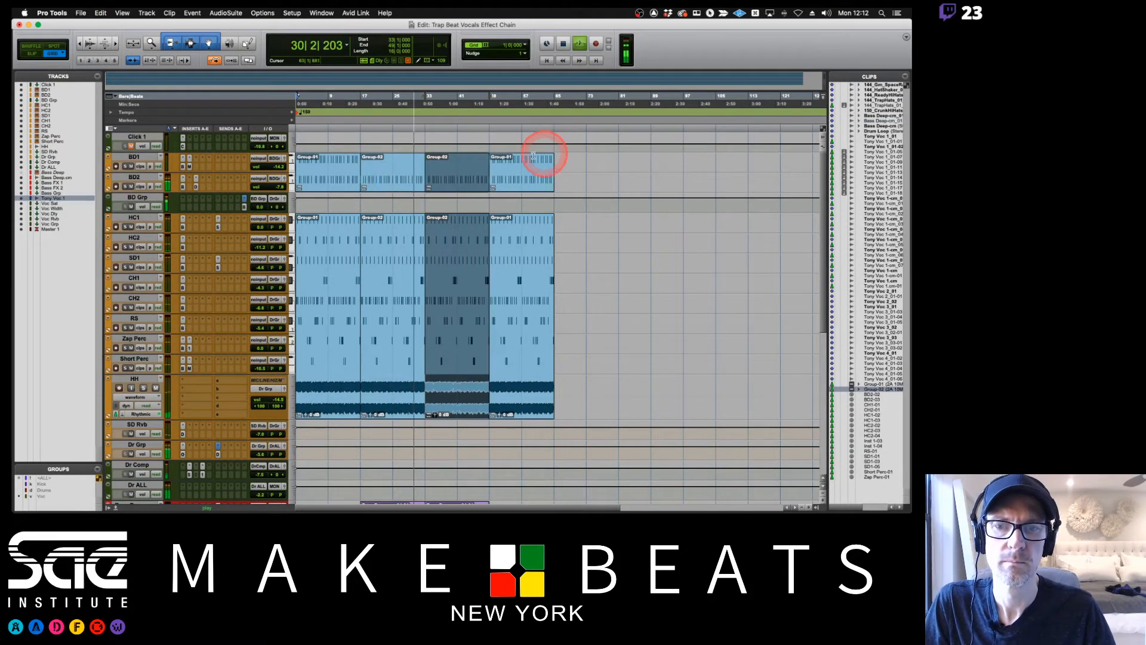
# Ungroup the drum clips from bar 33 to bar 49 and select all their BD2 clips.
pyautogui.press('super+alt+u')
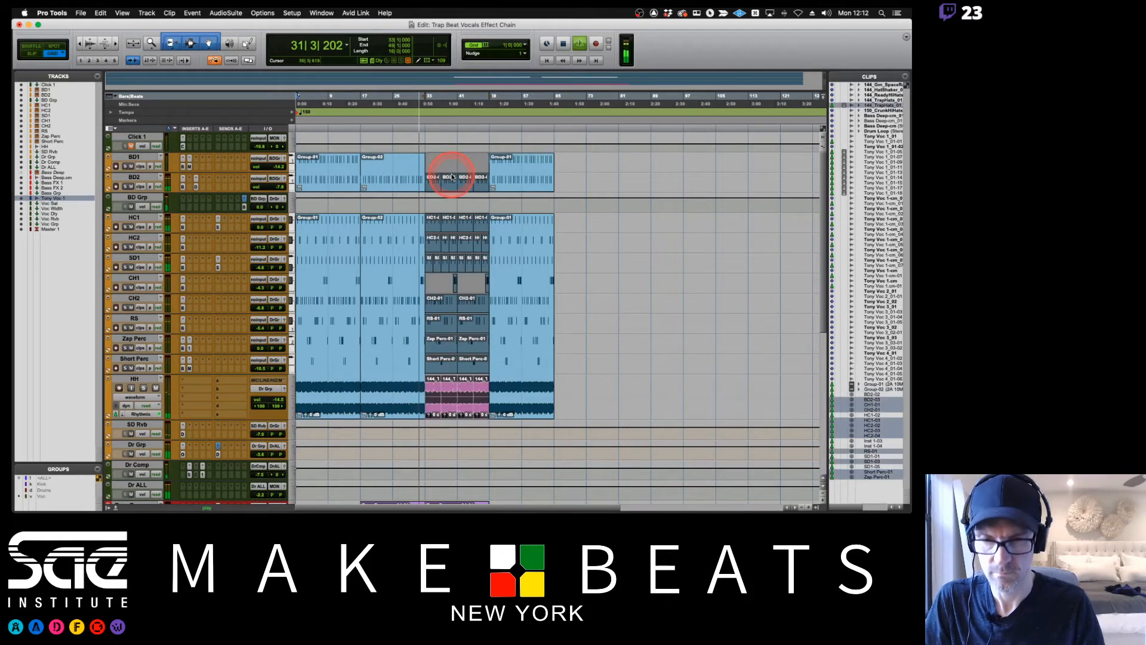
pyautogui.click(470, 142)
pyautogui.click(432, 188)
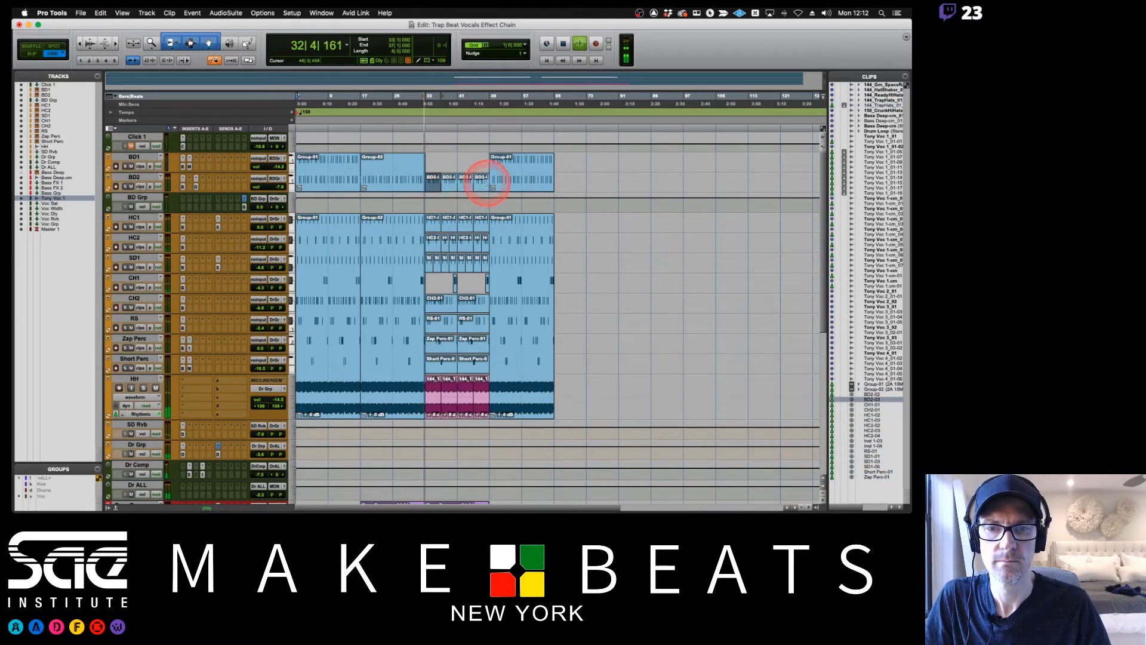
pyautogui.keyDown('shift'); pyautogui.click(476, 187); pyautogui.keyUp('shift')
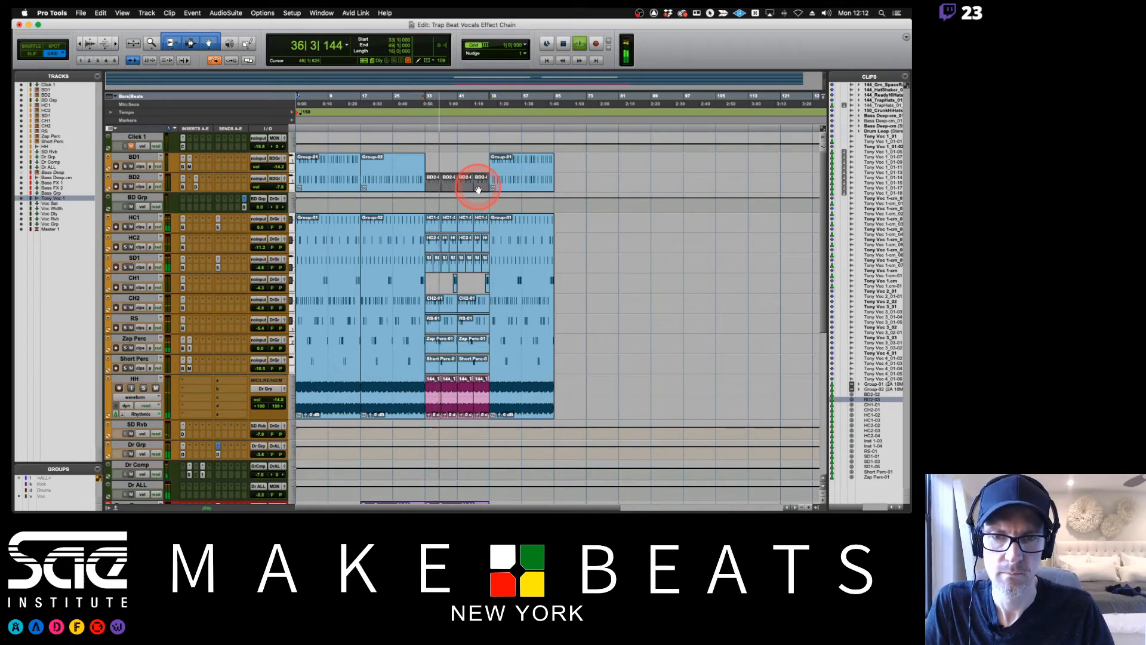
# Move the last drum group to bar 41, and copy the Tony Voc 1 and Bass Deep.cm clips from bar 17 to bar 41.
pyautogui.moveTo(515, 188); pyautogui.dragTo(481, 182)
pyautogui.scroll(-5, 563, 194)
pyautogui.scroll(-2, 563, 194)
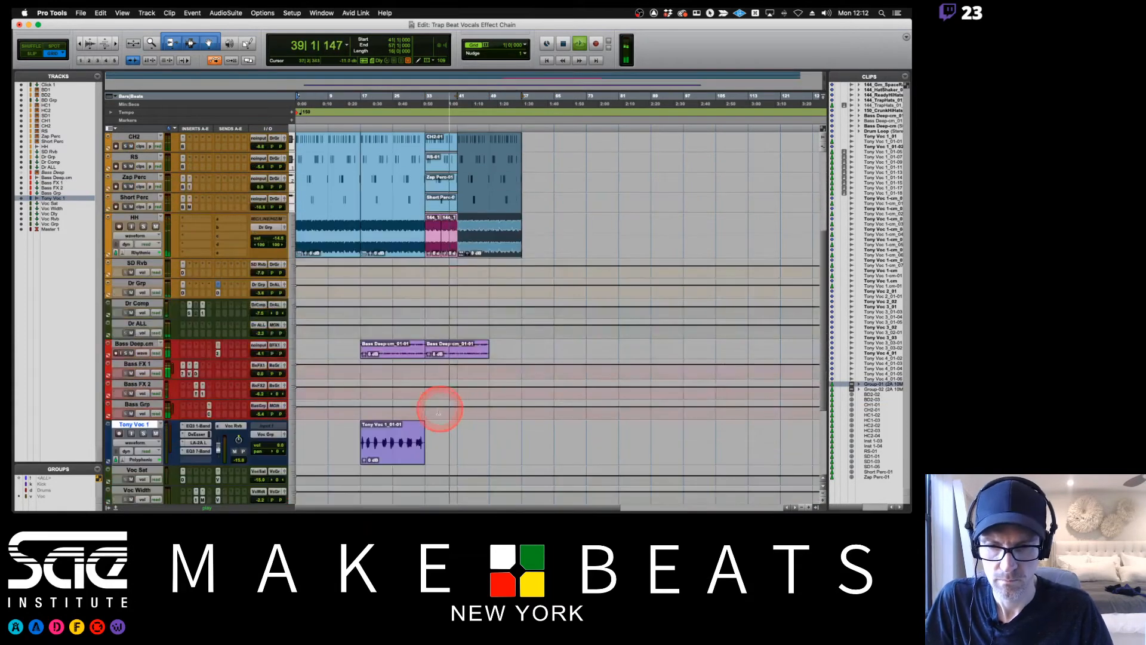
pyautogui.moveTo(389, 464); pyautogui.dragTo(487, 463)
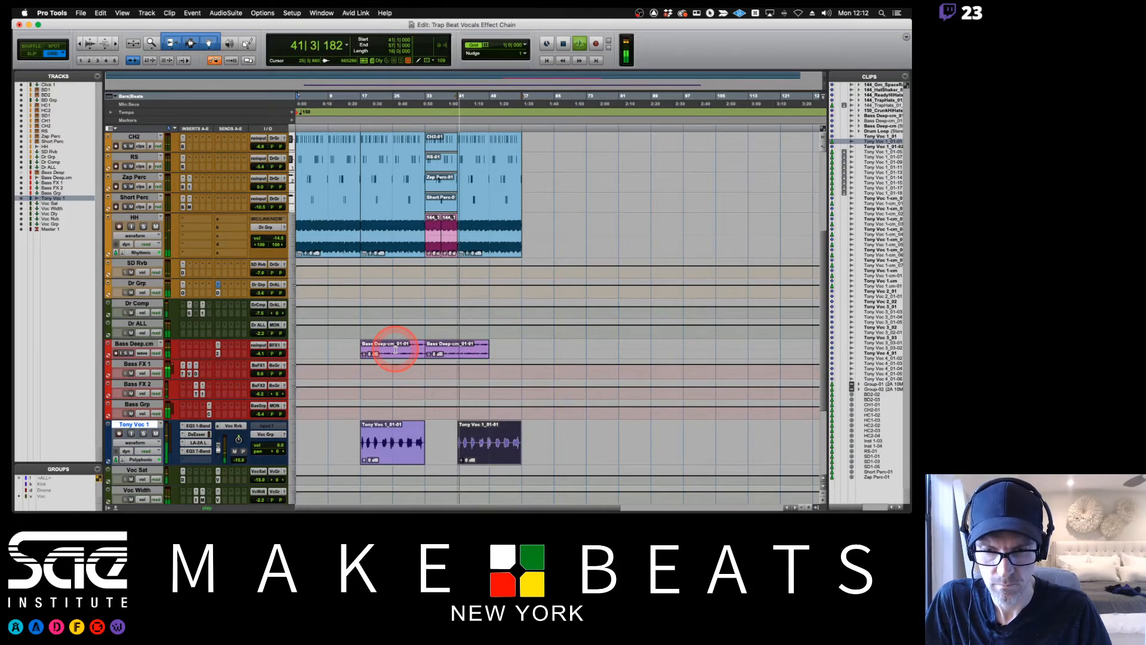
pyautogui.moveTo(395, 350); pyautogui.dragTo(493, 360)
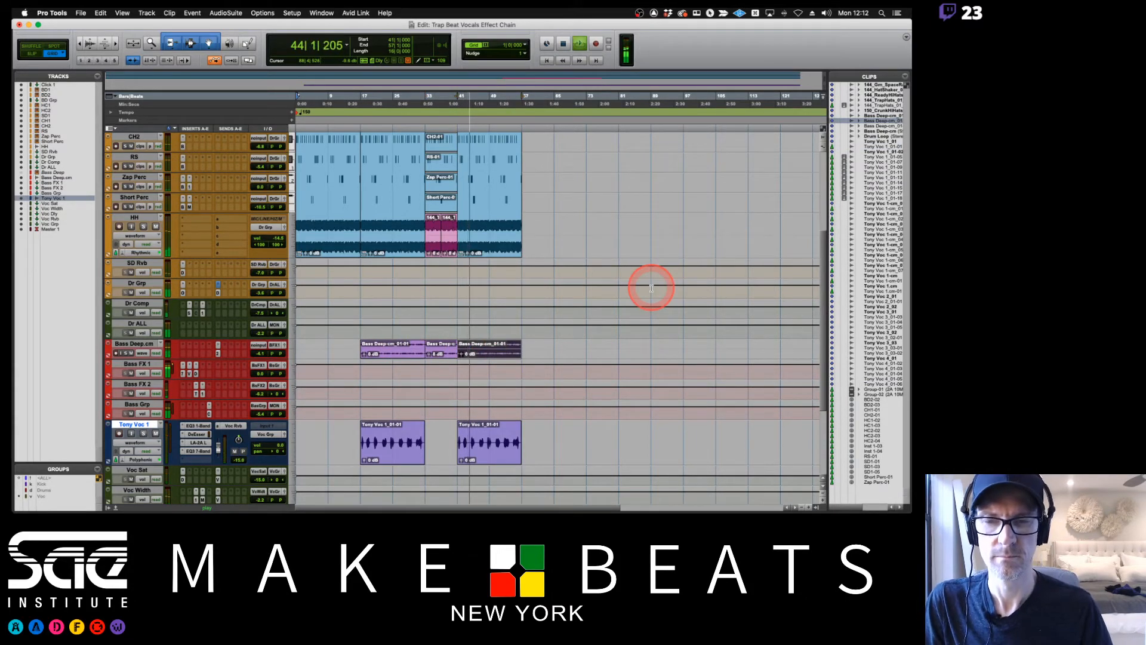
# Return to the session start and enlarge the Bass Deep.cm and Bass FX 1 tracks to show their inserts.
pyautogui.press('Return')
pyautogui.click(292, 350)
pyautogui.click(306, 367)
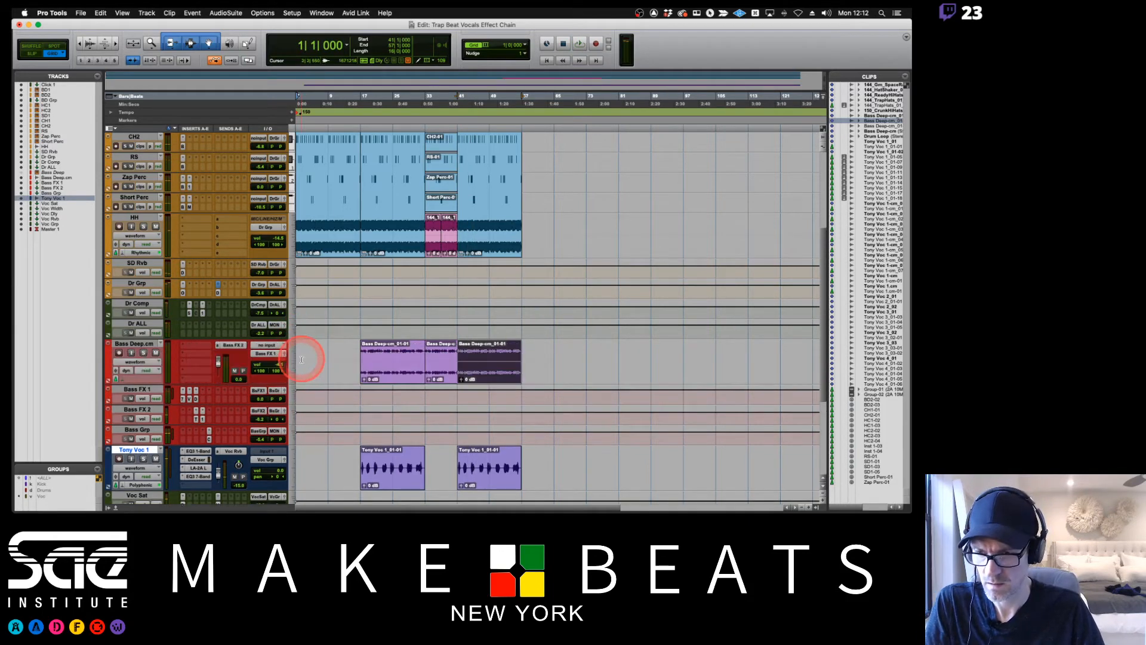
pyautogui.click(292, 400)
pyautogui.click(305, 416)
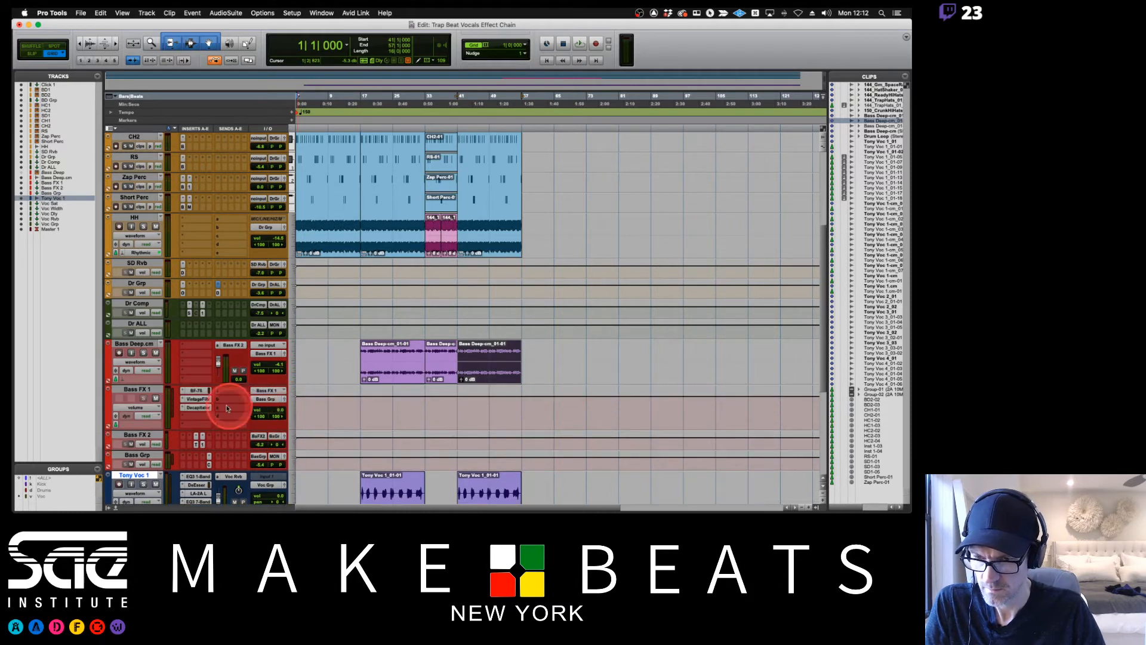
pyautogui.click(193, 426)
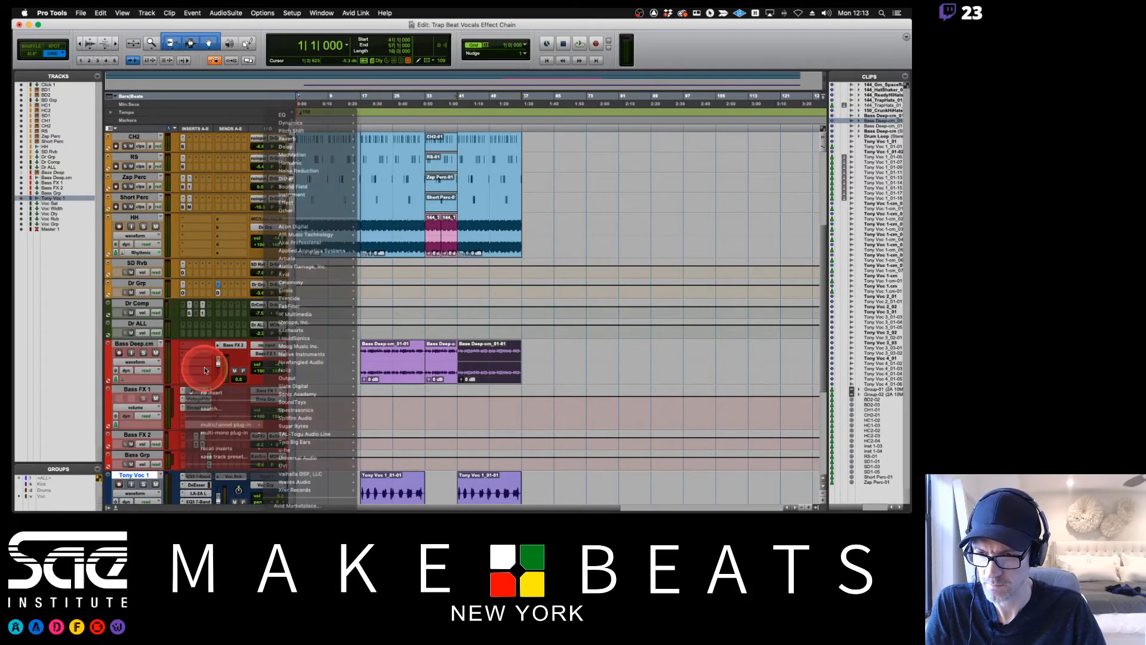
pyautogui.click(206, 371)
# Enlarge the Bass Grp track and insert the stereo FilterFreak1 plug-in on it, moving its window clear of the tracks.
pyautogui.scroll(-3, 206, 385)
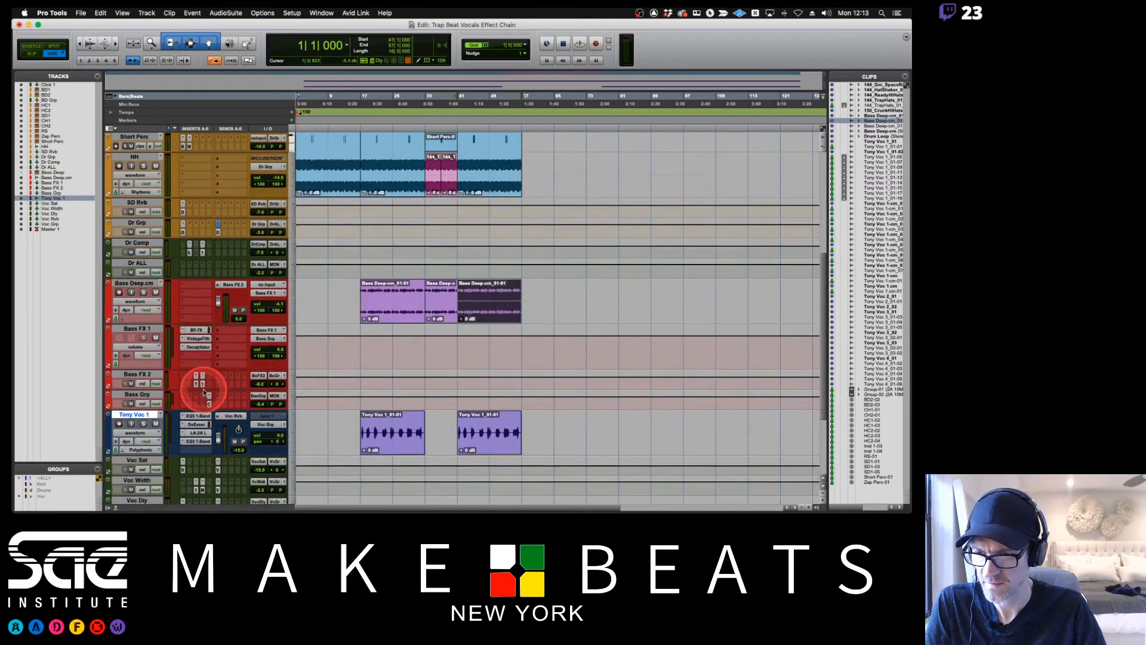
pyautogui.click(293, 407)
pyautogui.click(296, 421)
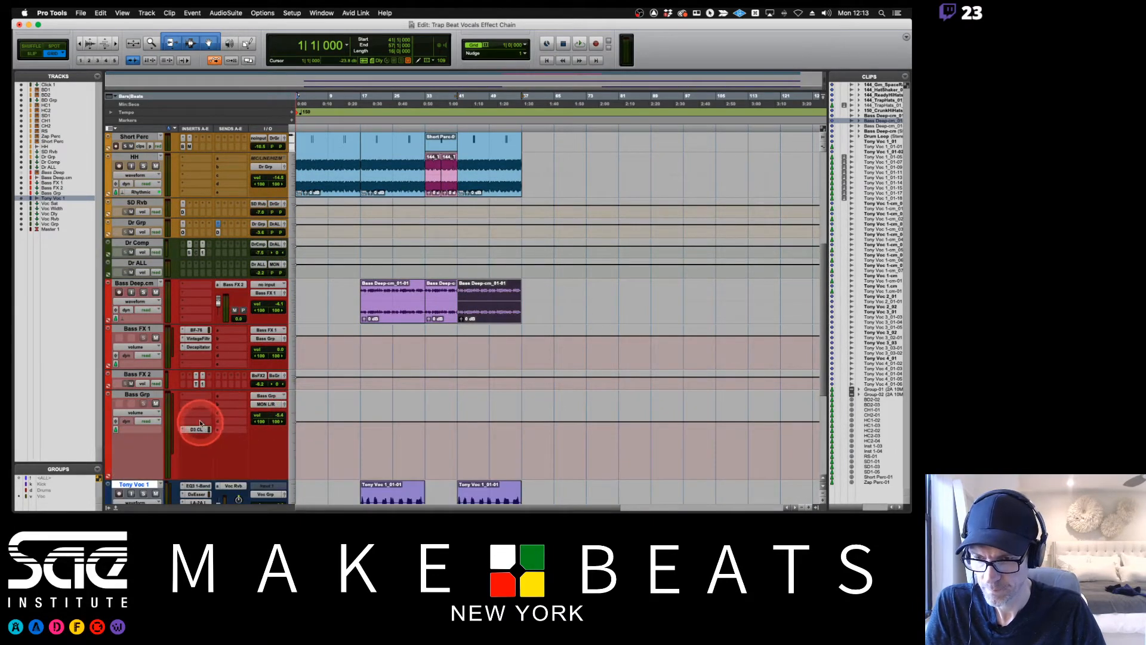
pyautogui.click(199, 412)
pyautogui.moveTo(199, 413)
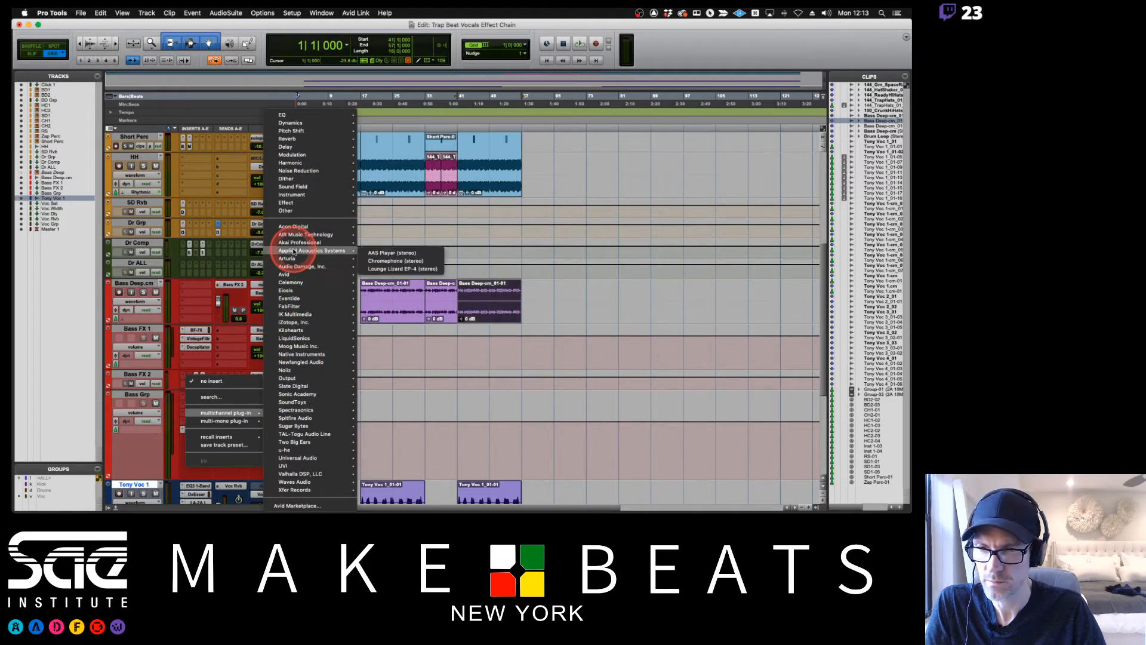
pyautogui.moveTo(293, 229)
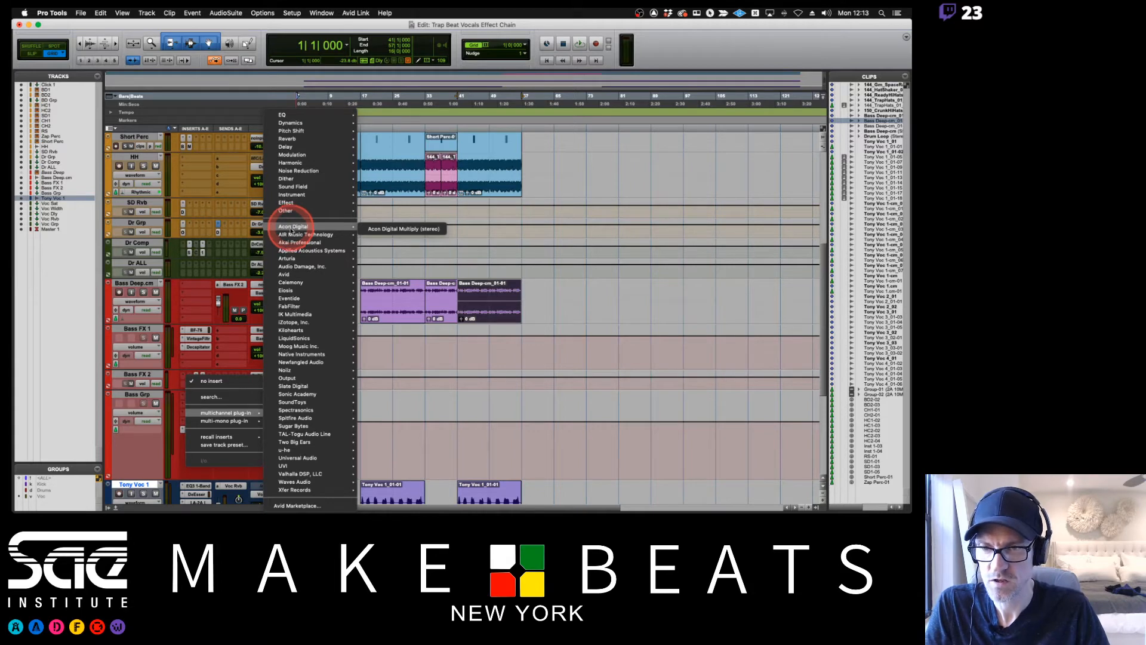
pyautogui.moveTo(314, 313)
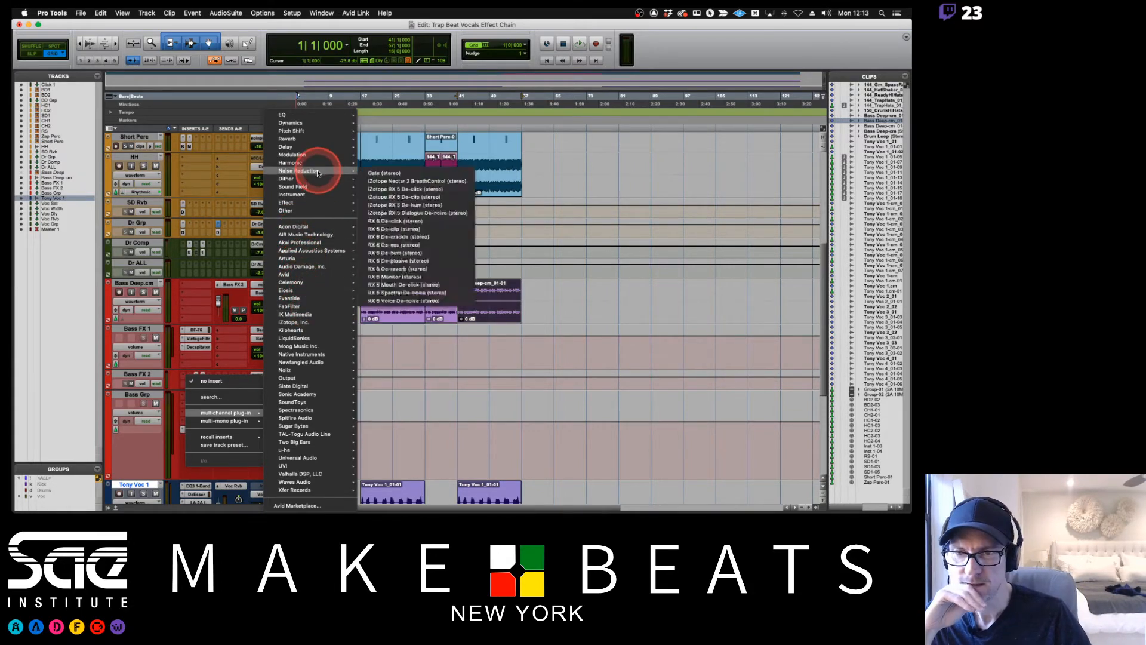
pyautogui.moveTo(308, 158)
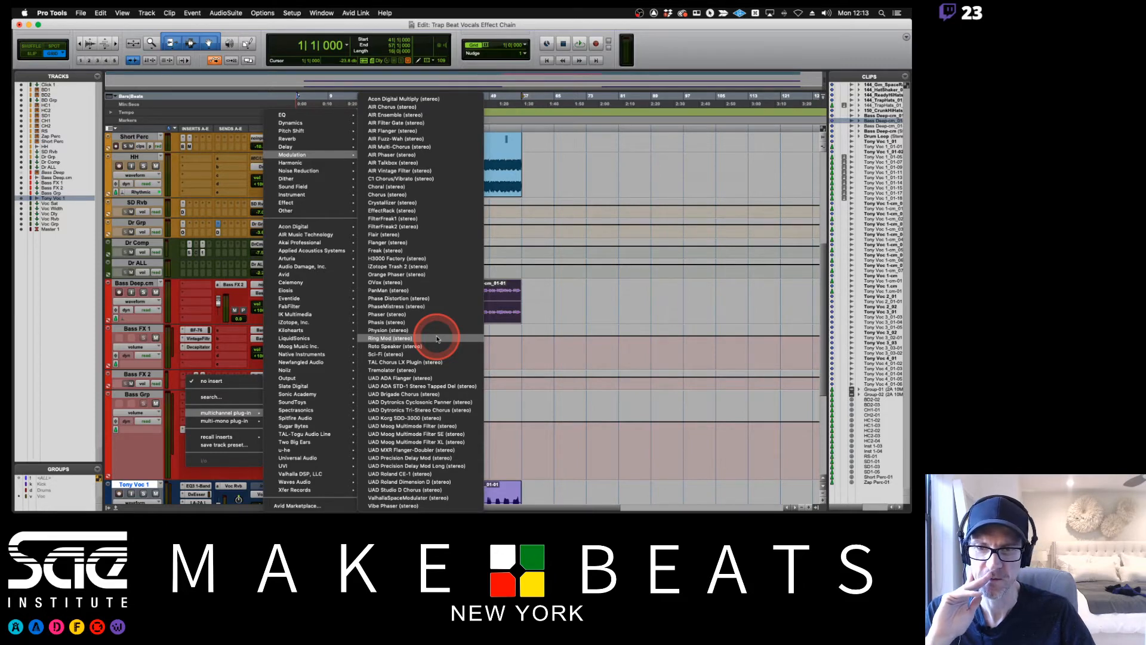
pyautogui.click(409, 220)
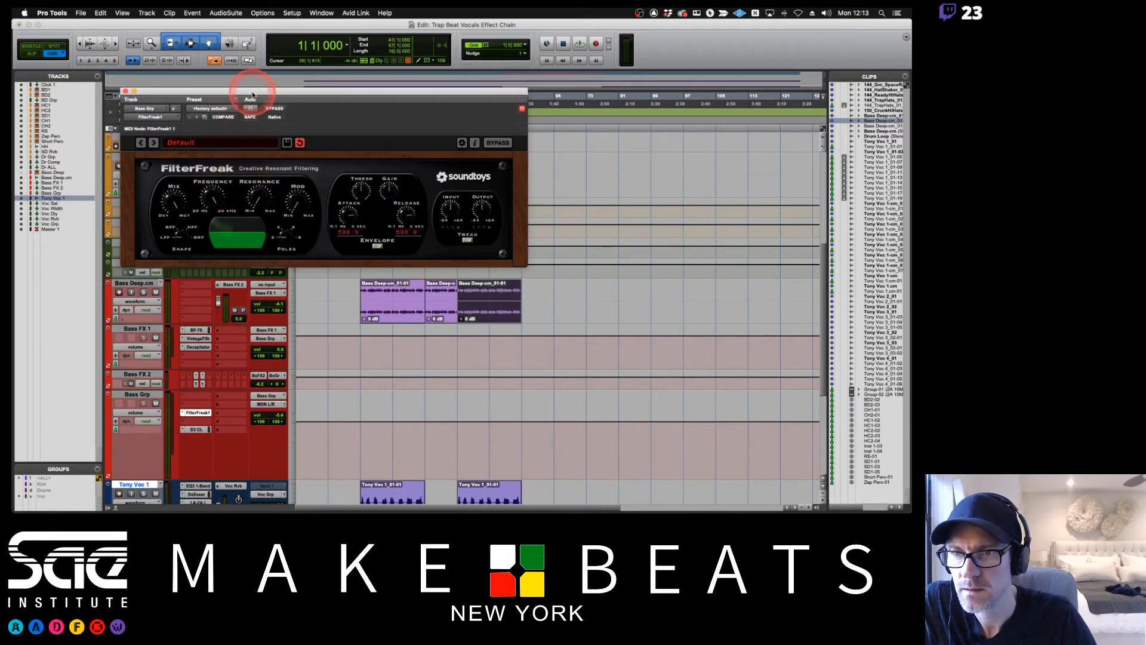
pyautogui.moveTo(250, 94); pyautogui.dragTo(560, 91)
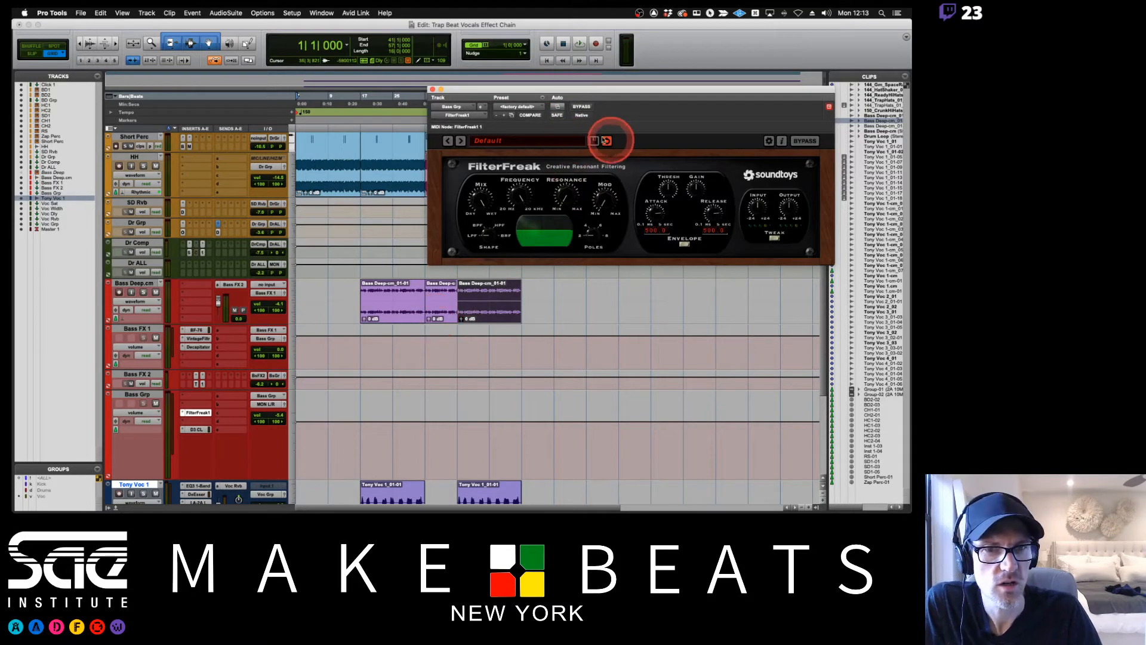
# Enable automation of FilterFreak1's Frequency parameter and display the Frequency lane on the Bass Grp track.
pyautogui.click(557, 106)
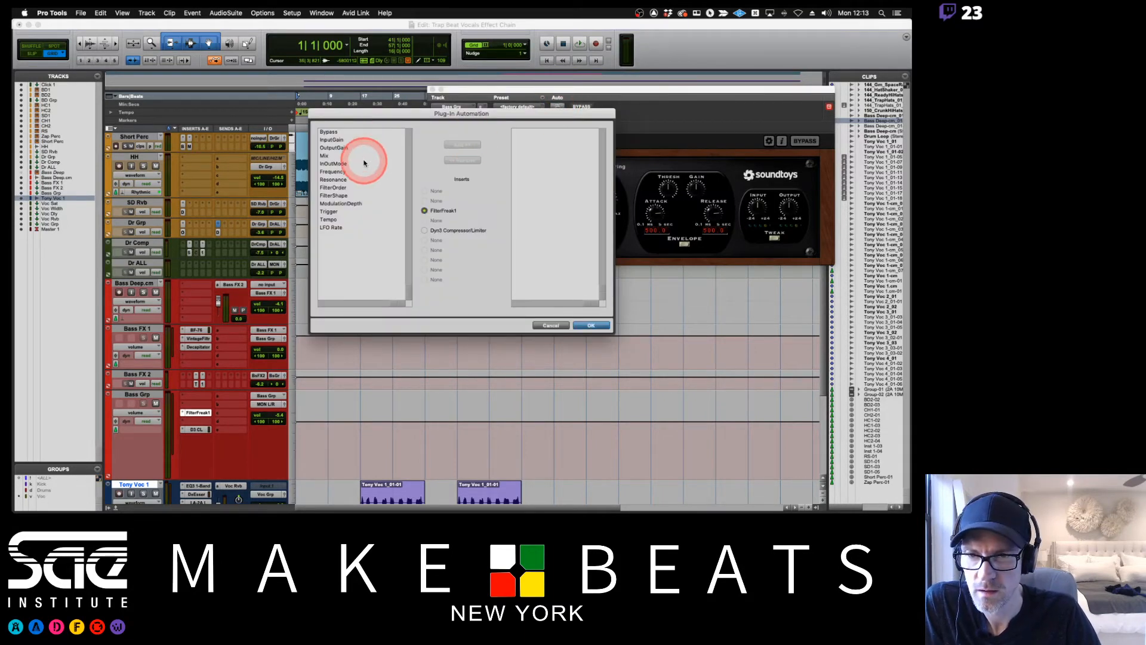
pyautogui.doubleClick(350, 171)
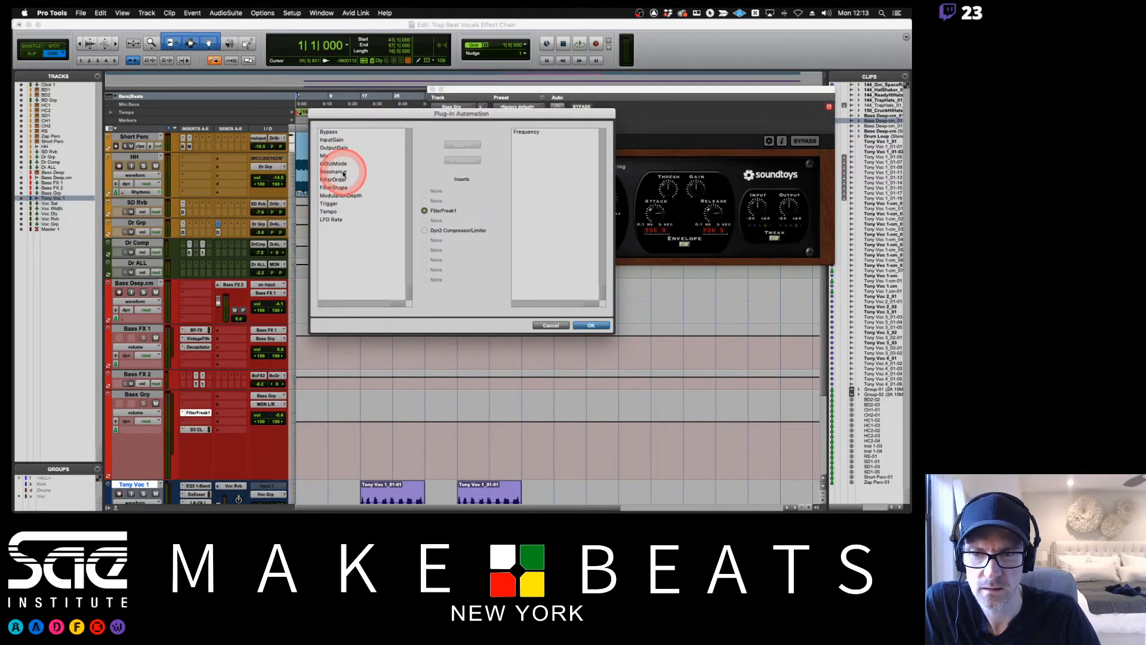
pyautogui.click(552, 325)
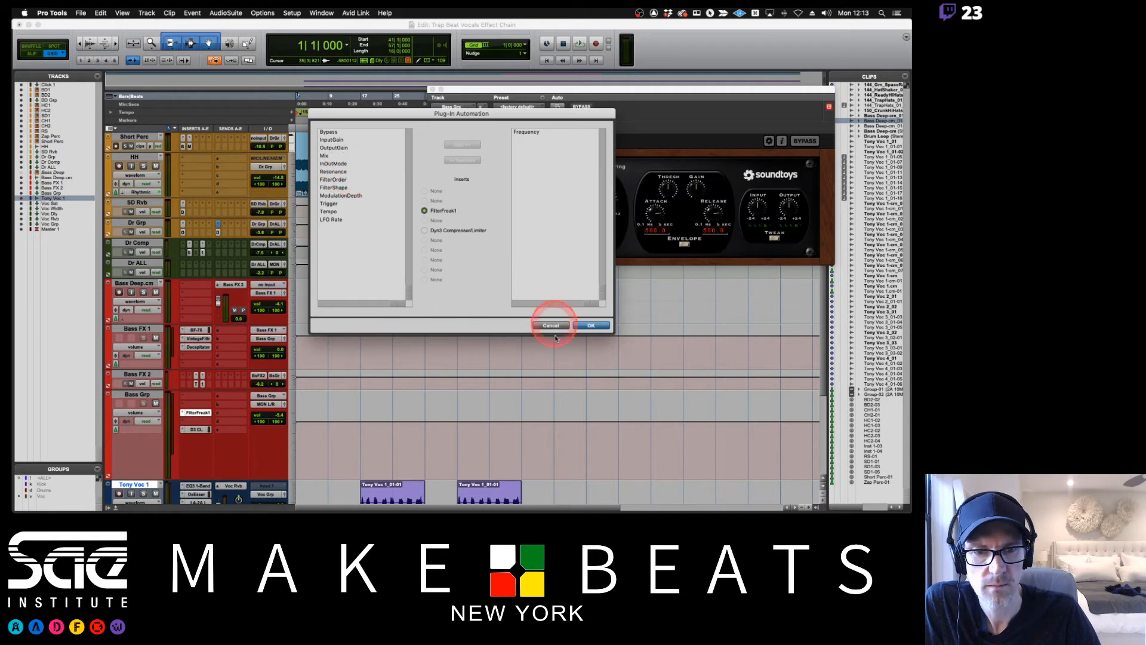
pyautogui.click(584, 325)
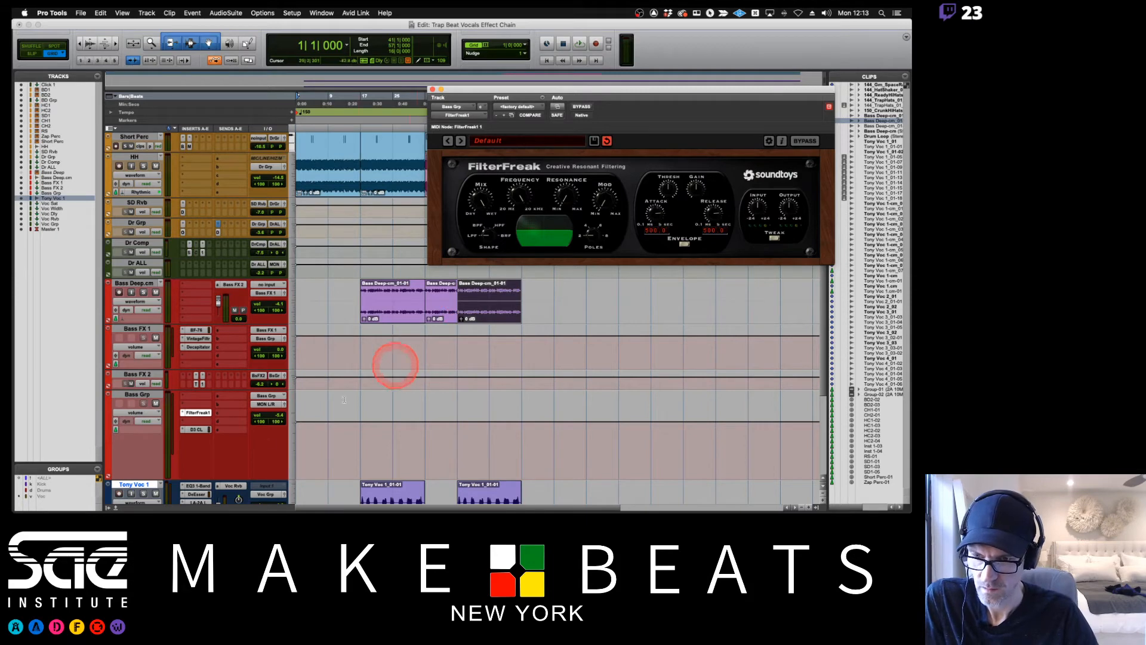
pyautogui.click(145, 413)
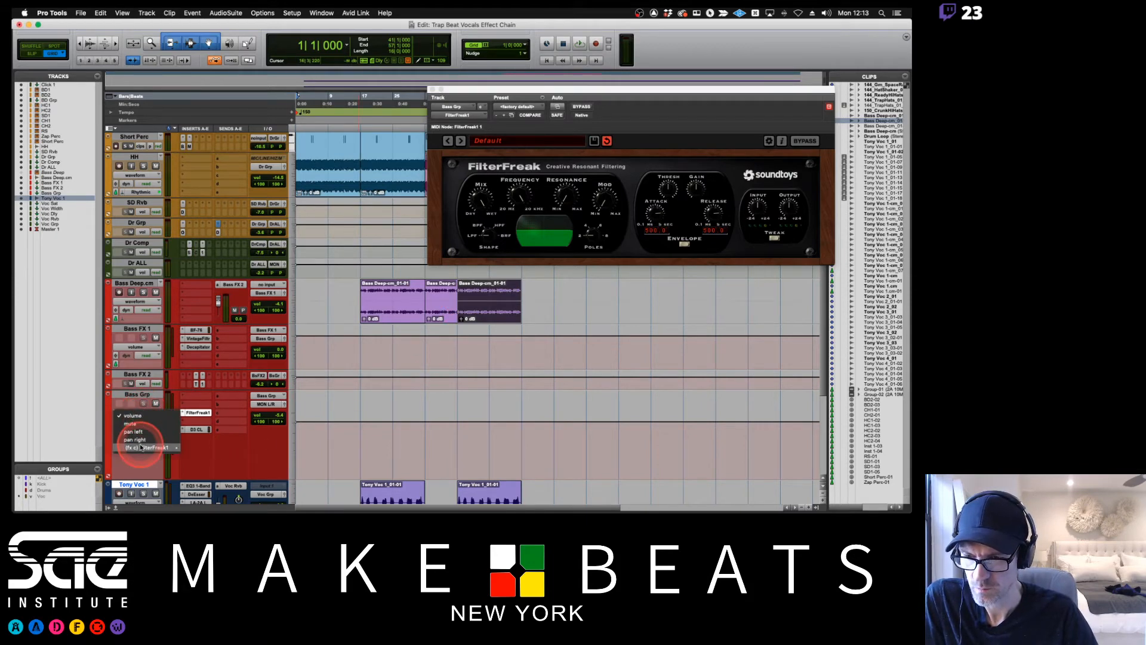
pyautogui.moveTo(157, 447)
pyautogui.click(213, 453)
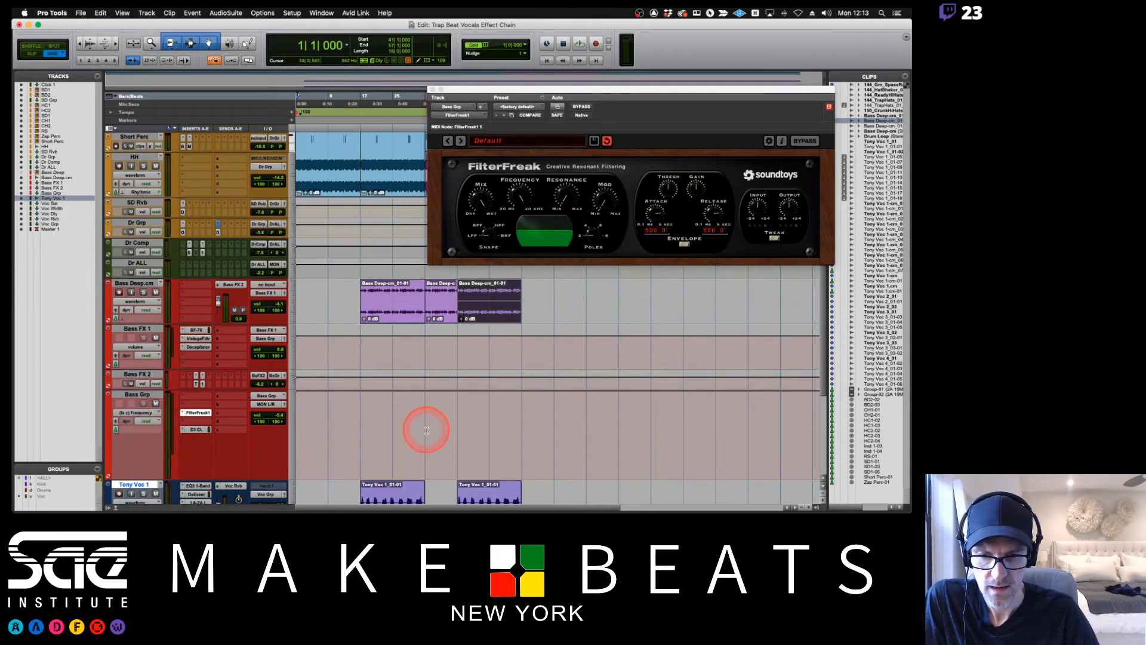
# Lower the Bass Grp filter Frequency automation from bar 33 to bar 41 during playback, trying FilterFreak1's resonance and input controls.
pyautogui.moveTo(423, 430); pyautogui.dragTo(455, 429)
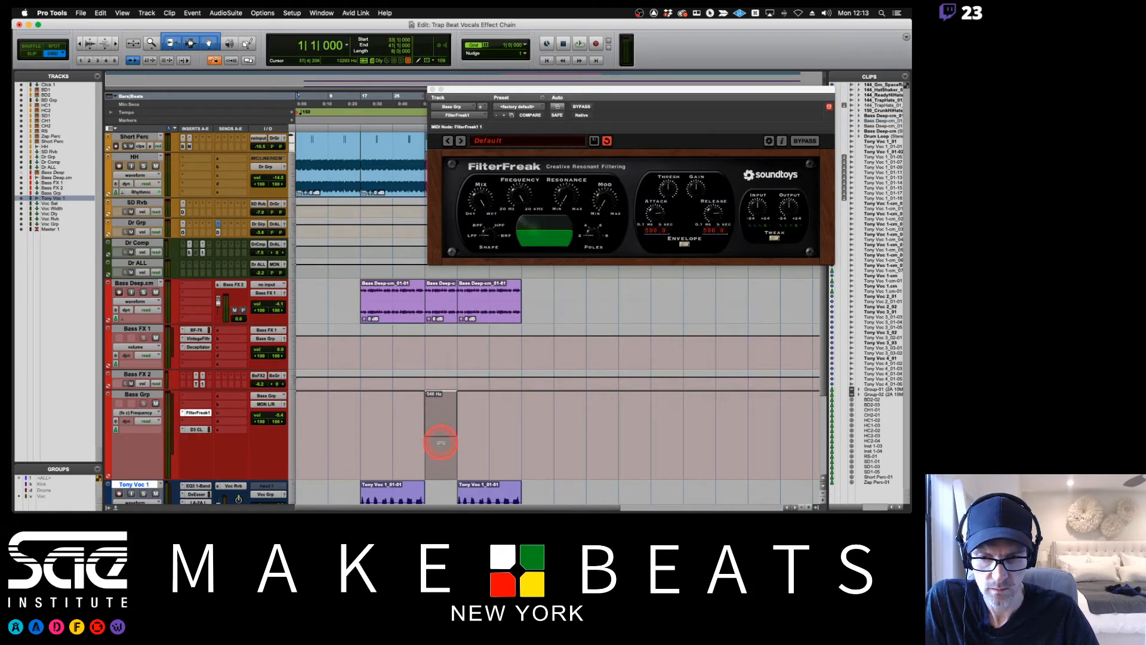
pyautogui.press('space')
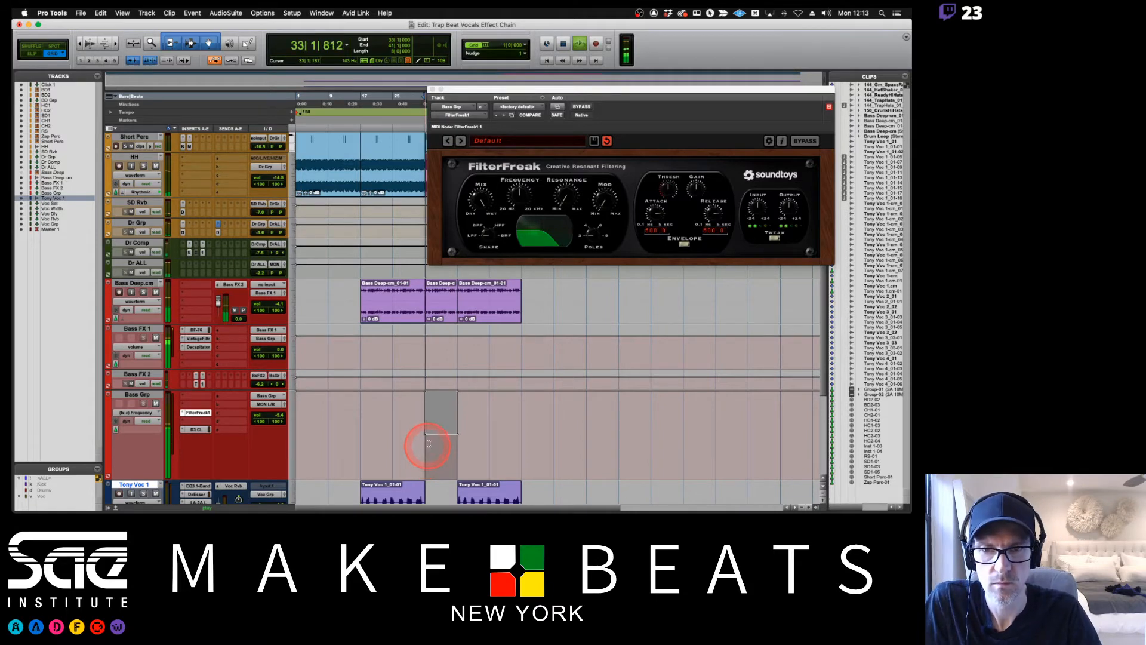
pyautogui.moveTo(440, 407); pyautogui.dragTo(440, 408)
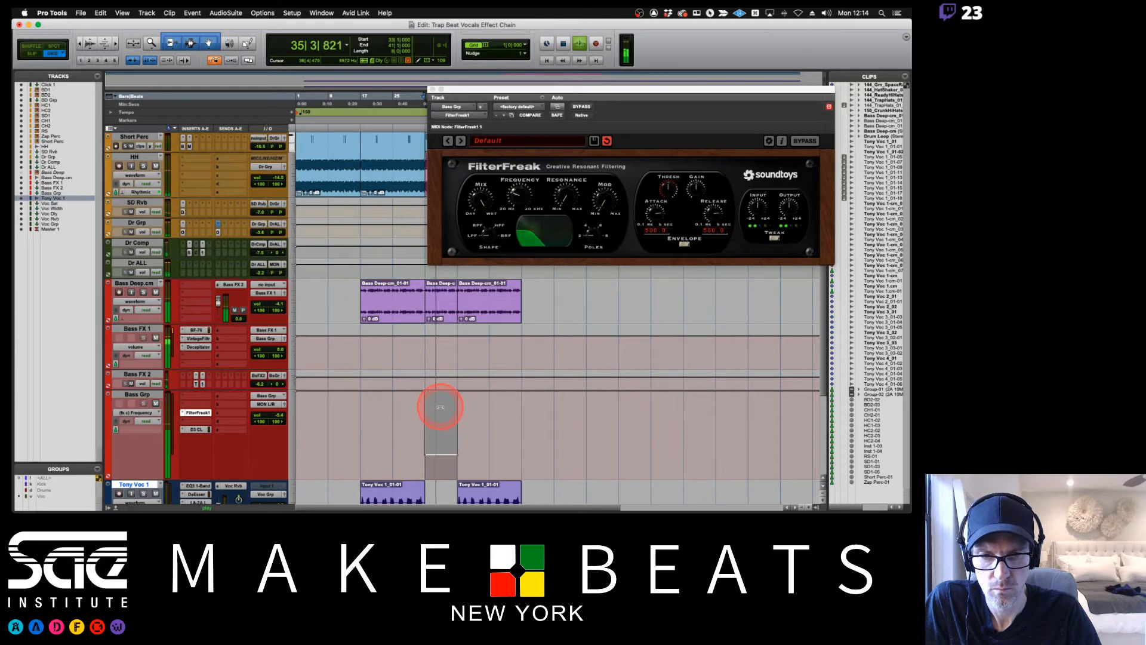
pyautogui.moveTo(568, 200)
pyautogui.mouseDown()
pyautogui.moveTo(578, 133)
pyautogui.moveTo(566, 222)
pyautogui.mouseUp()
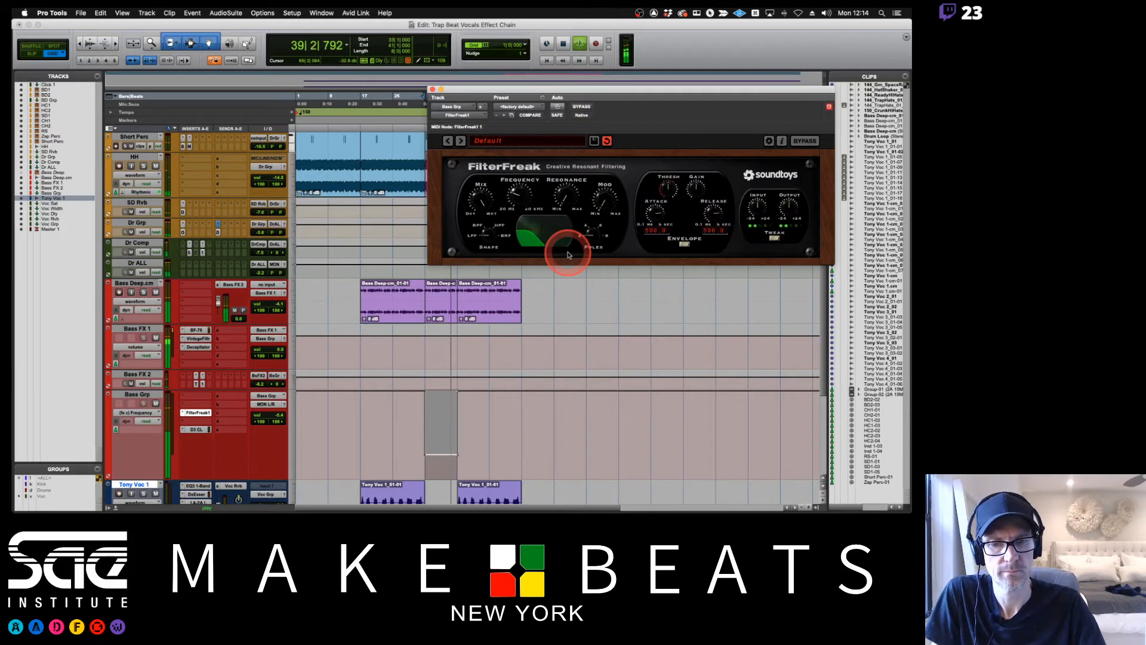
pyautogui.moveTo(758, 209); pyautogui.dragTo(757, 199)
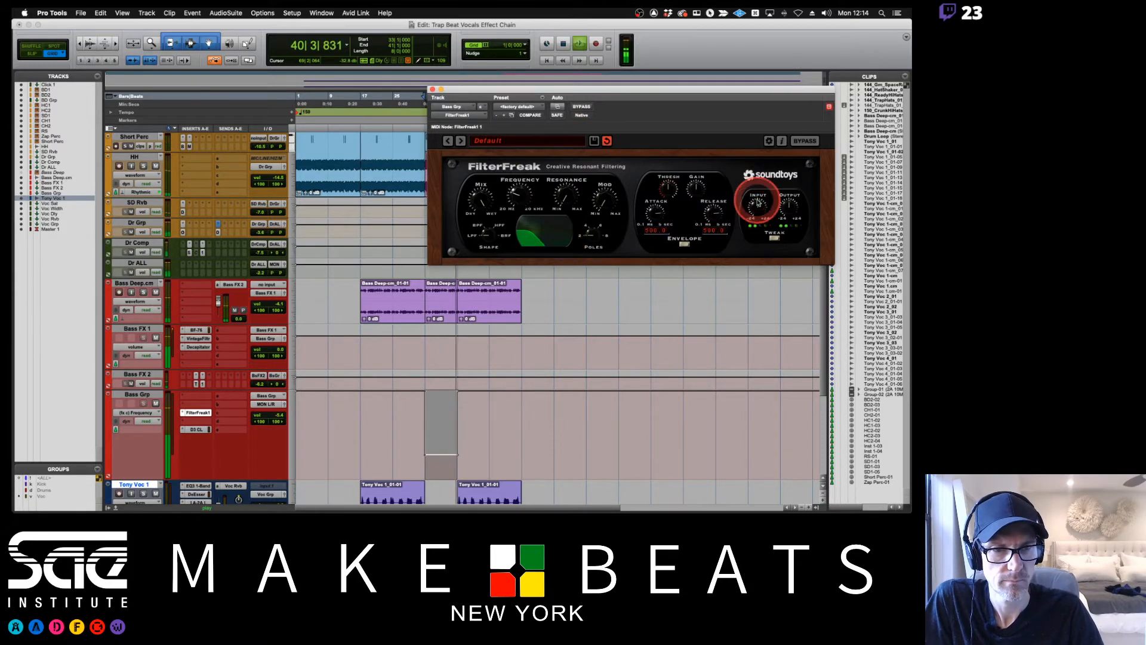
pyautogui.press('space')
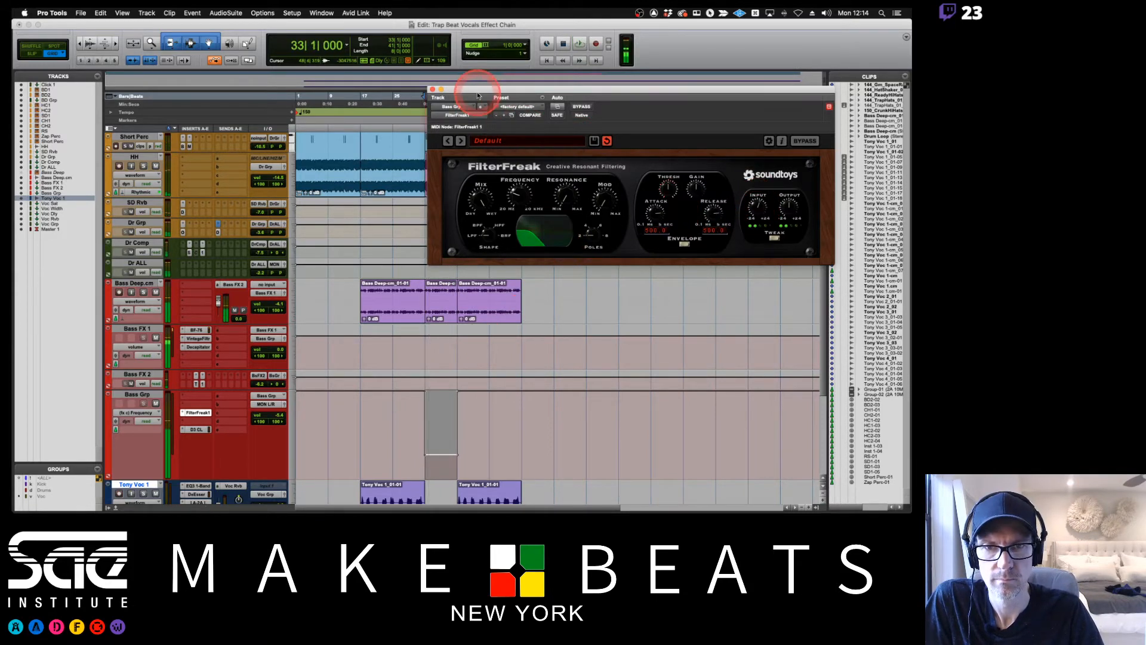
# Enable automation of FilterFreak1's Bypass parameter and display the Bypass lane on the Bass Grp track.
pyautogui.moveTo(478, 92); pyautogui.dragTo(555, 77)
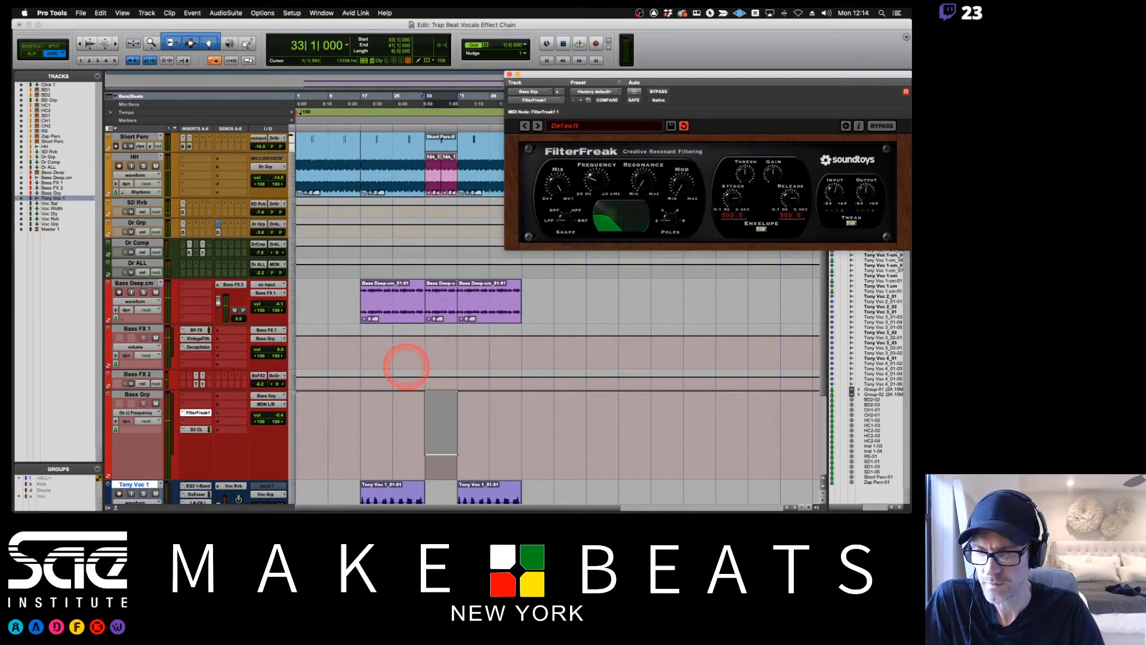
pyautogui.click(634, 91)
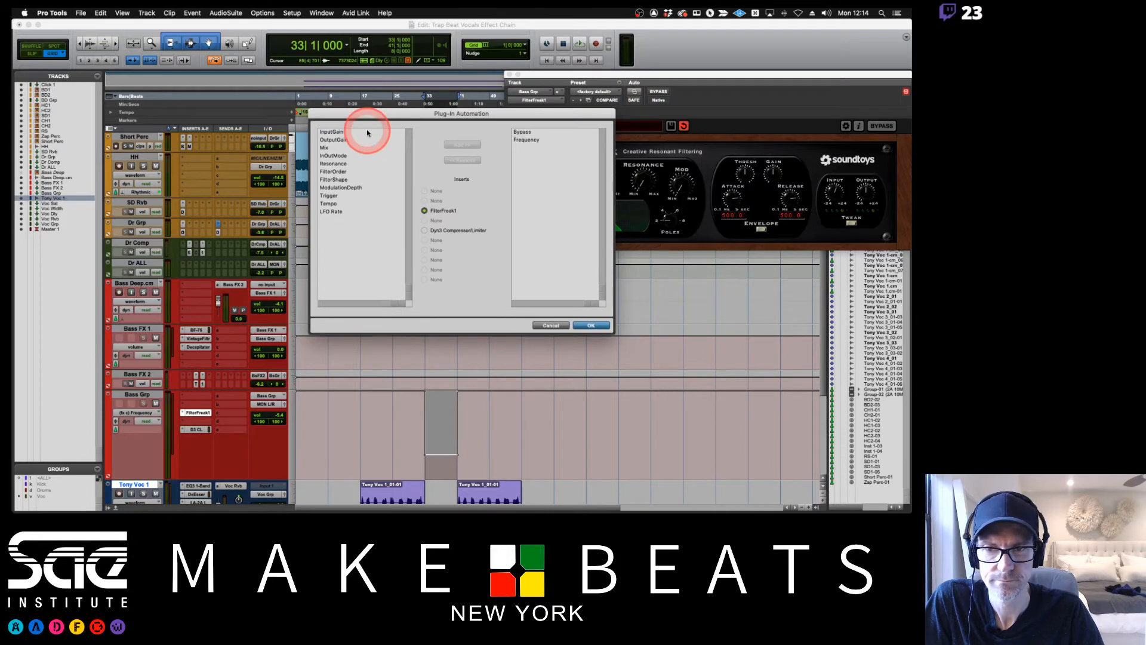
pyautogui.click(590, 326)
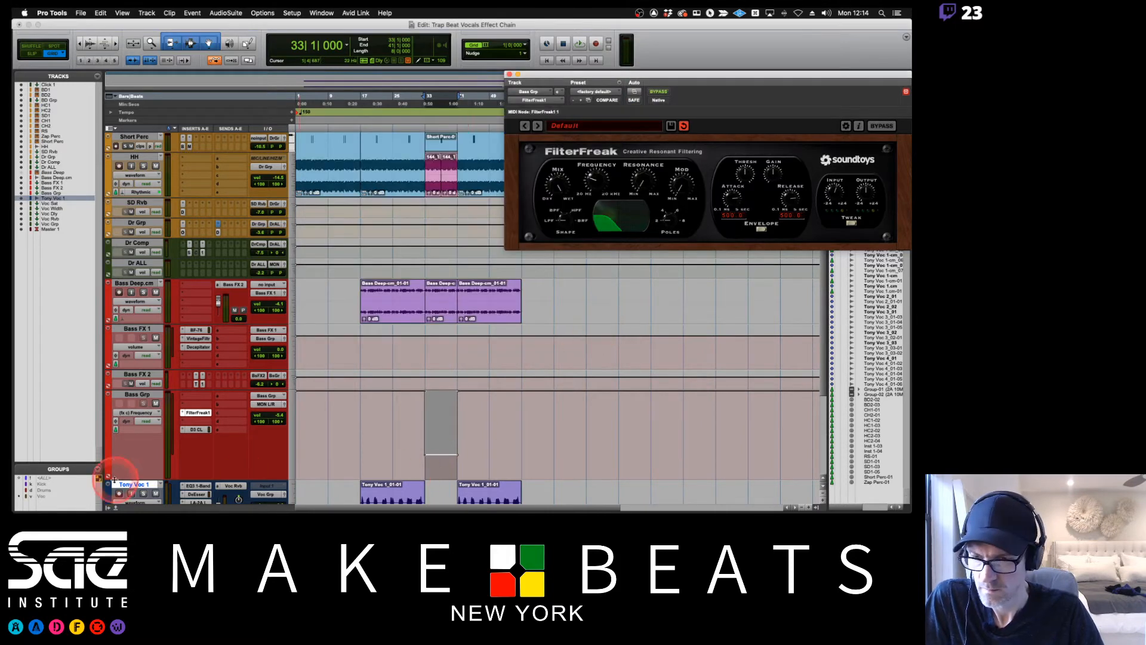
pyautogui.click(150, 413)
pyautogui.moveTo(152, 416)
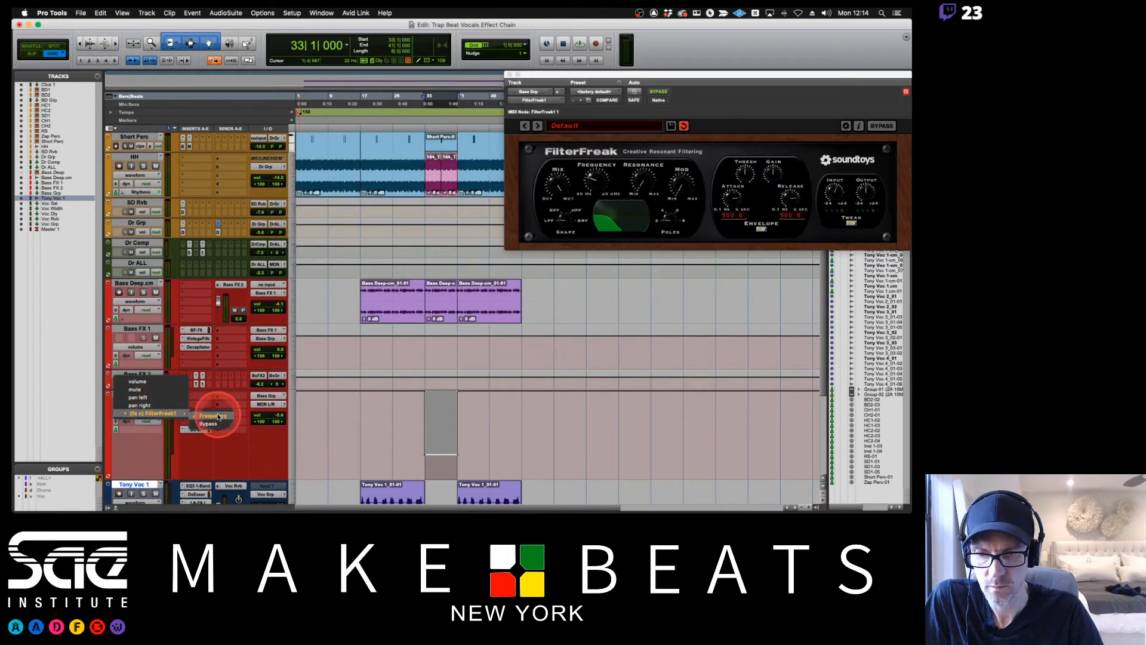
pyautogui.click(209, 423)
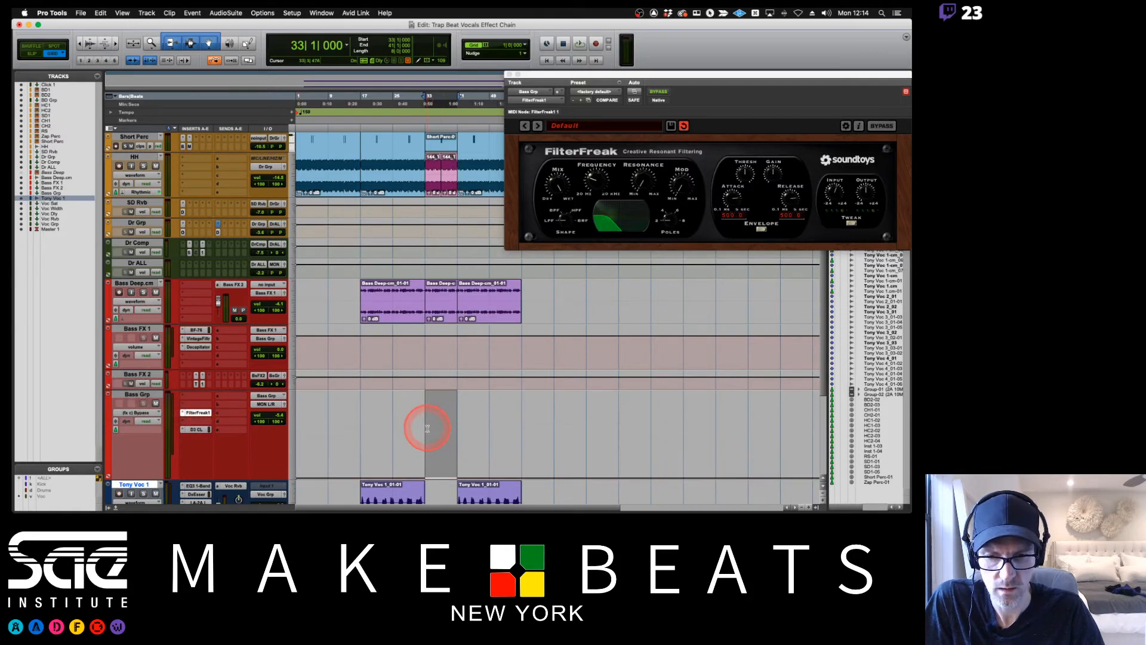
# Automate FilterFreak1's bypass so the filter is active only from bar 33 to bar 41, and audition it from bar 30.
pyautogui.moveTo(427, 428); pyautogui.dragTo(253, 428)
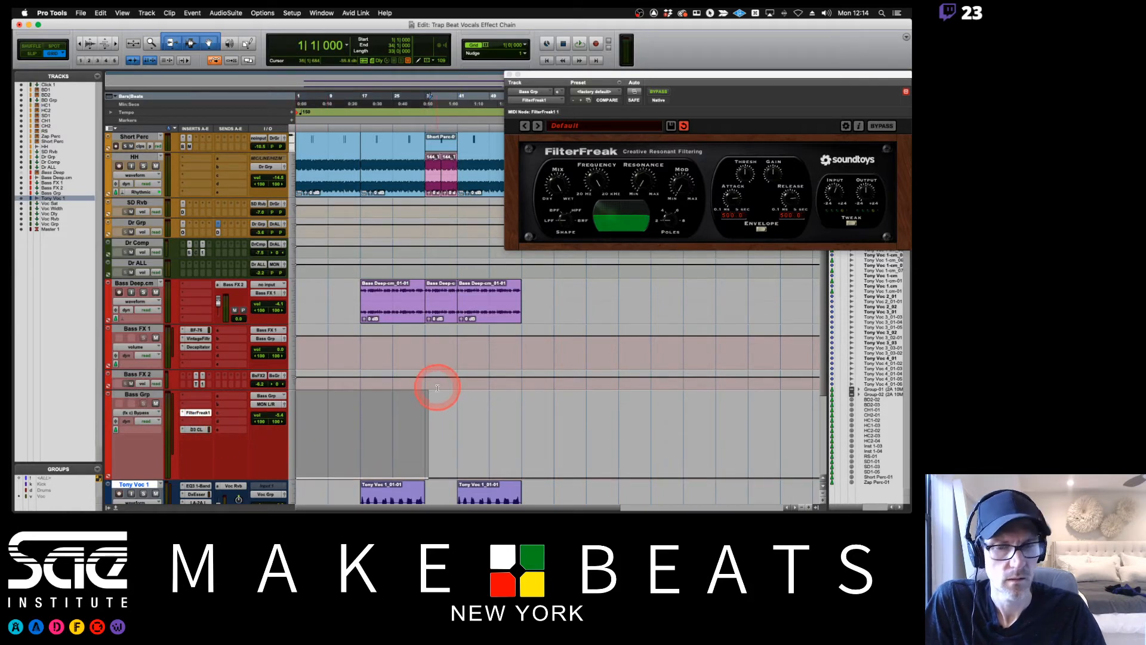
pyautogui.click(657, 93)
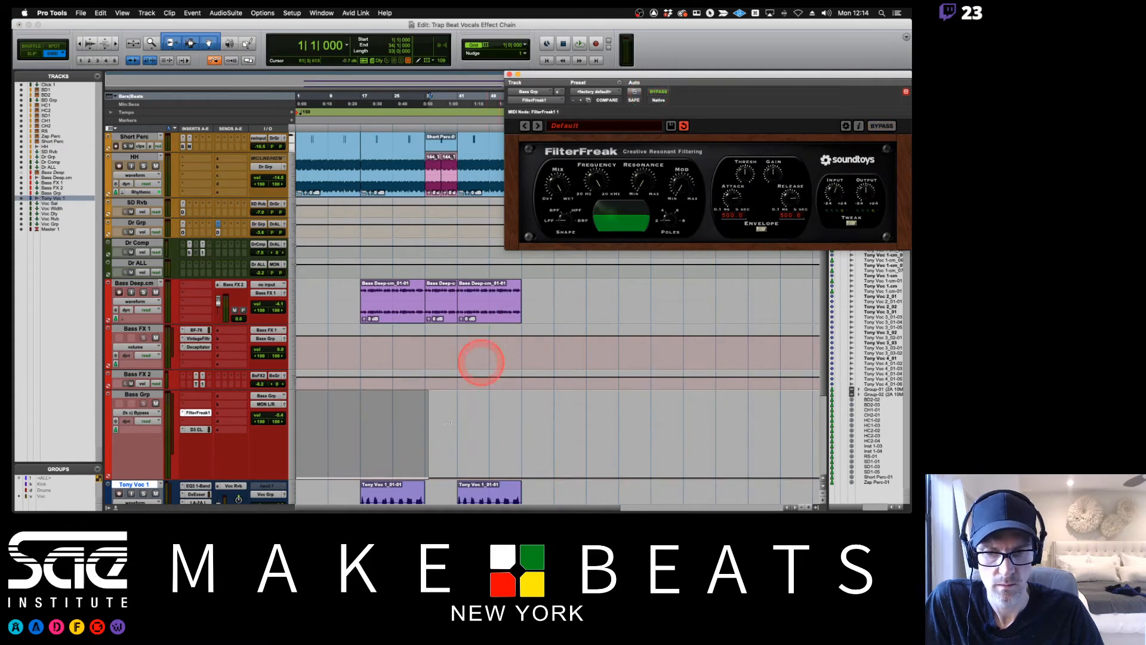
pyautogui.moveTo(424, 429); pyautogui.dragTo(456, 433)
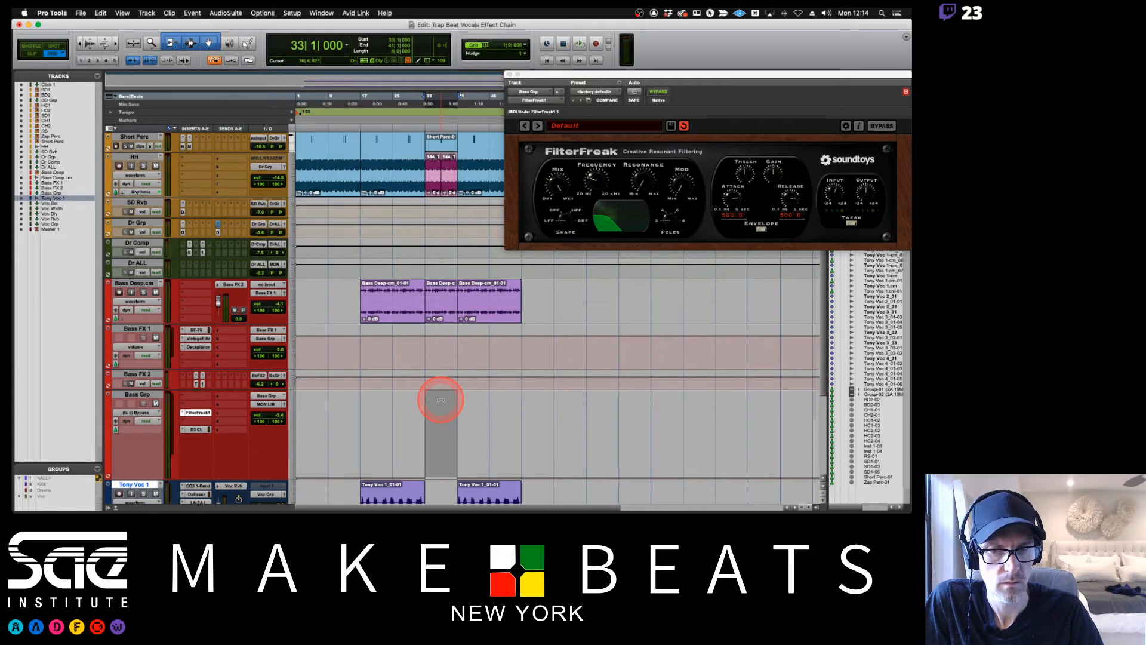
pyautogui.click(658, 91)
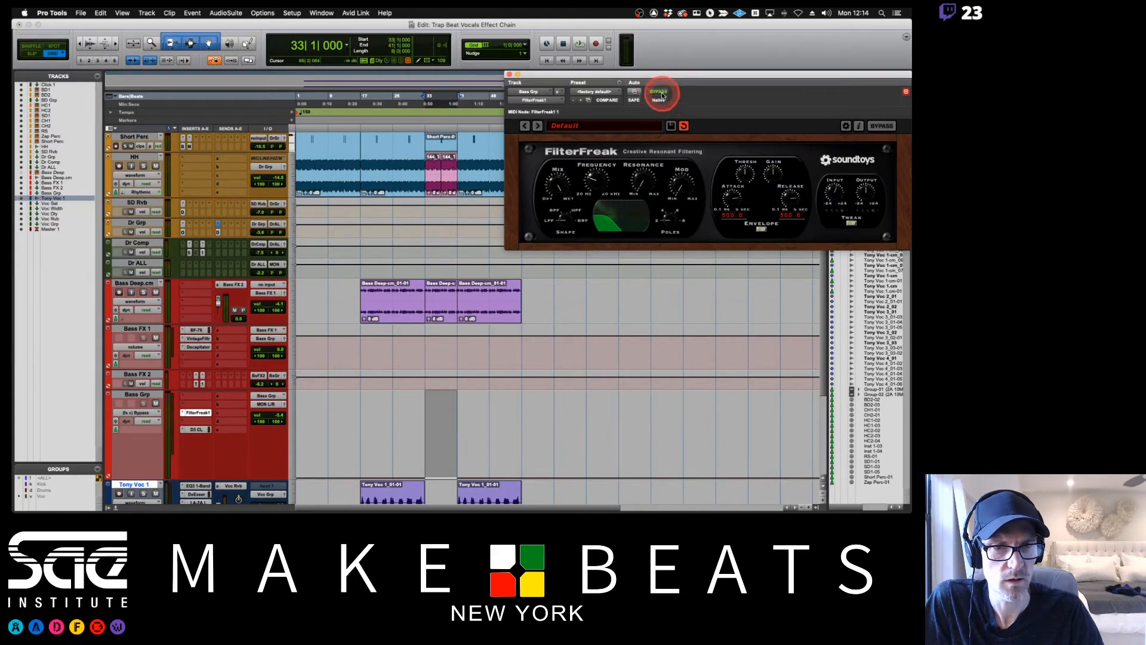
pyautogui.moveTo(432, 448); pyautogui.dragTo(458, 449)
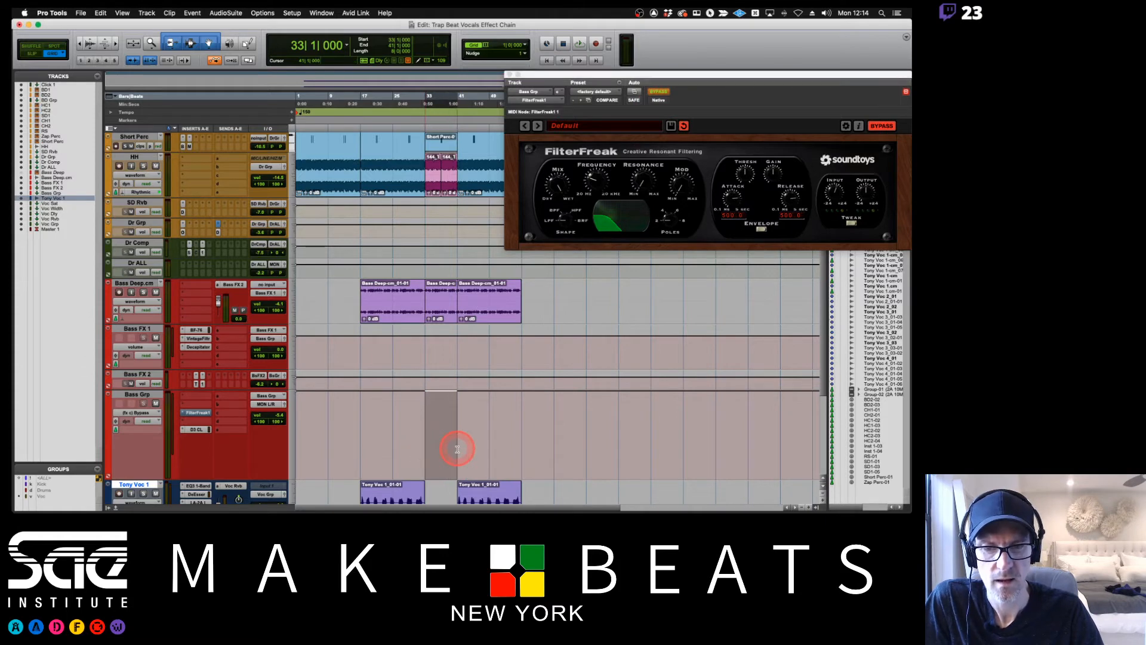
pyautogui.click(413, 436)
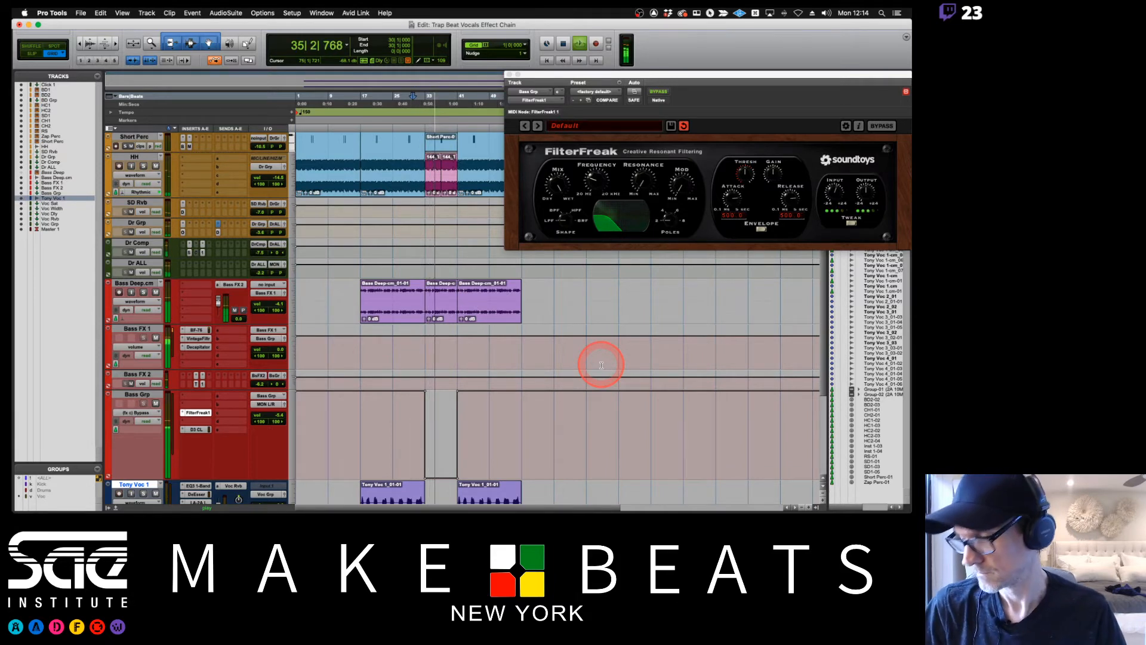
pyautogui.click(509, 74)
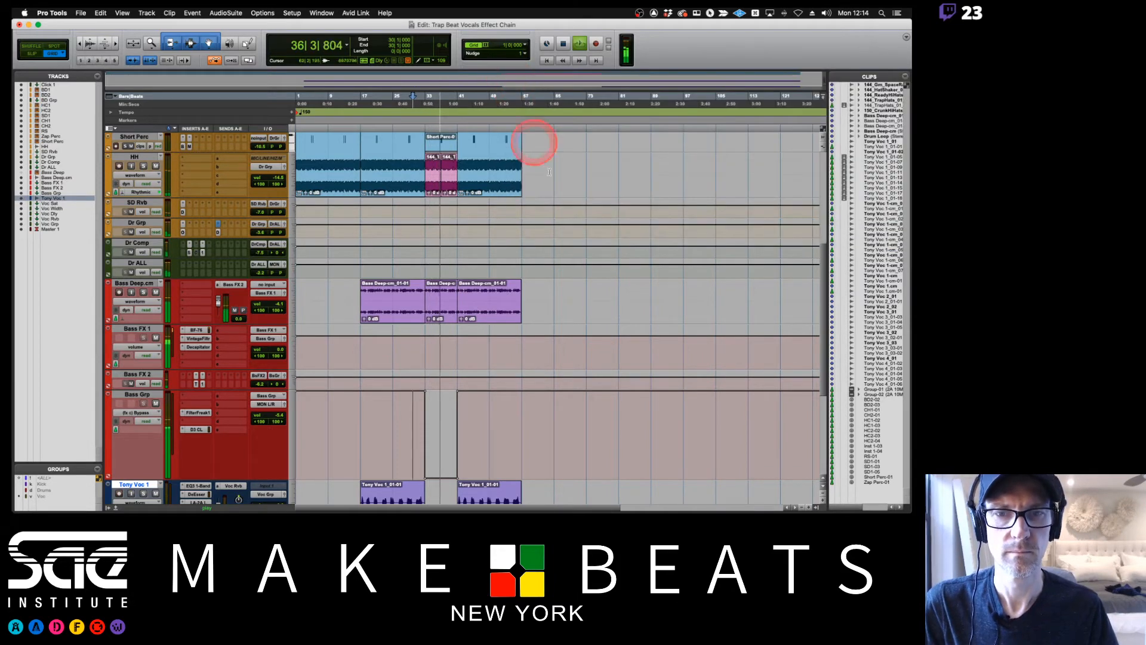
# Stop playback, mute the two HC1 clips between bars 33 and 41, and audition the section.
pyautogui.scroll(10, 552, 187)
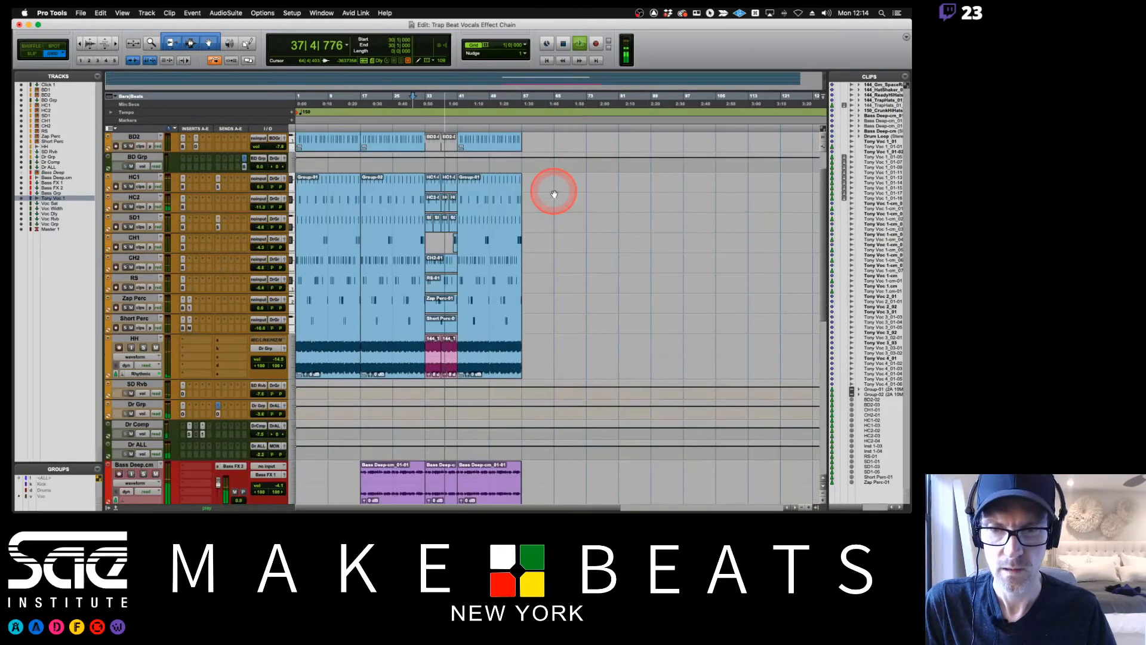
pyautogui.press('t')
pyautogui.press('t')
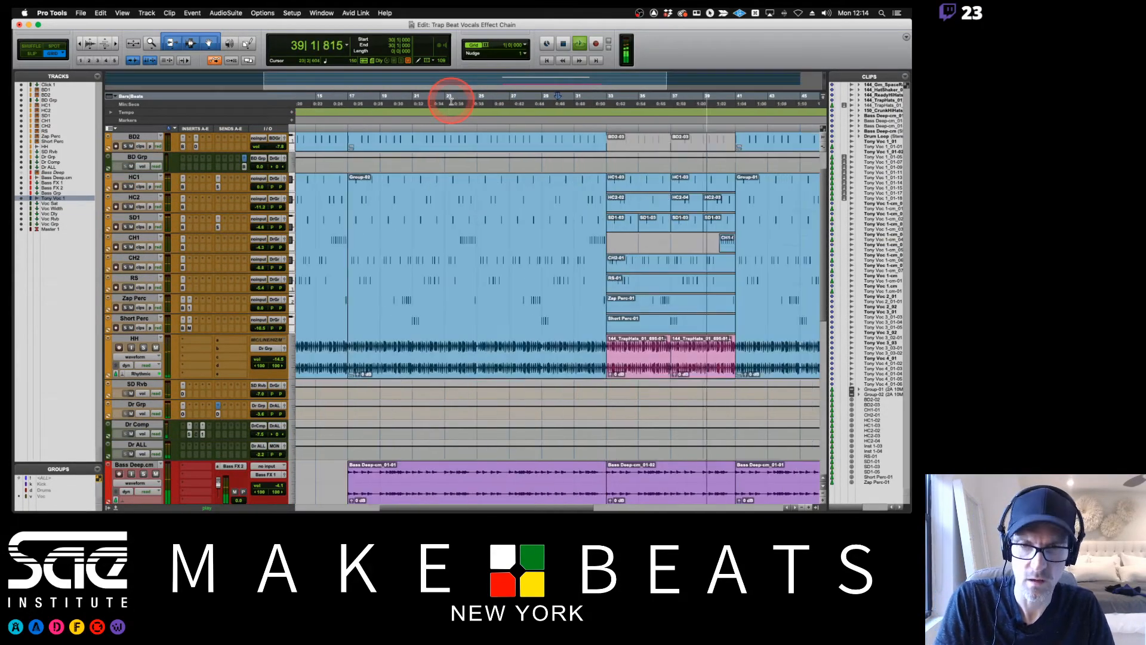
pyautogui.press('space')
pyautogui.hscroll(5, 660, 201)
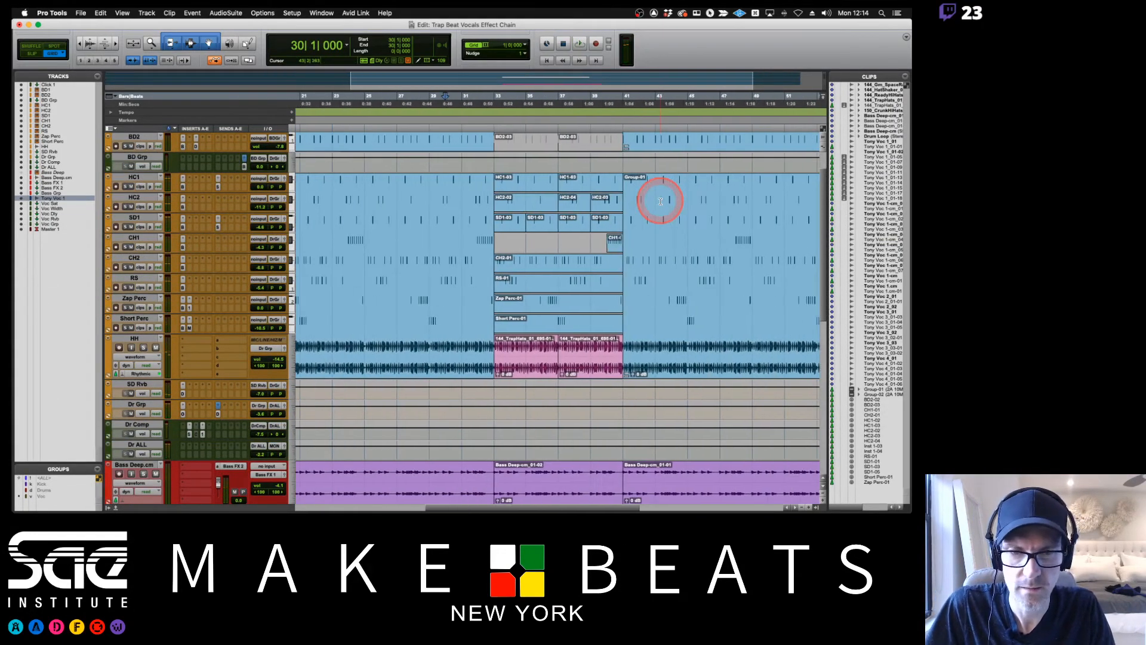
pyautogui.scroll(2, 660, 202)
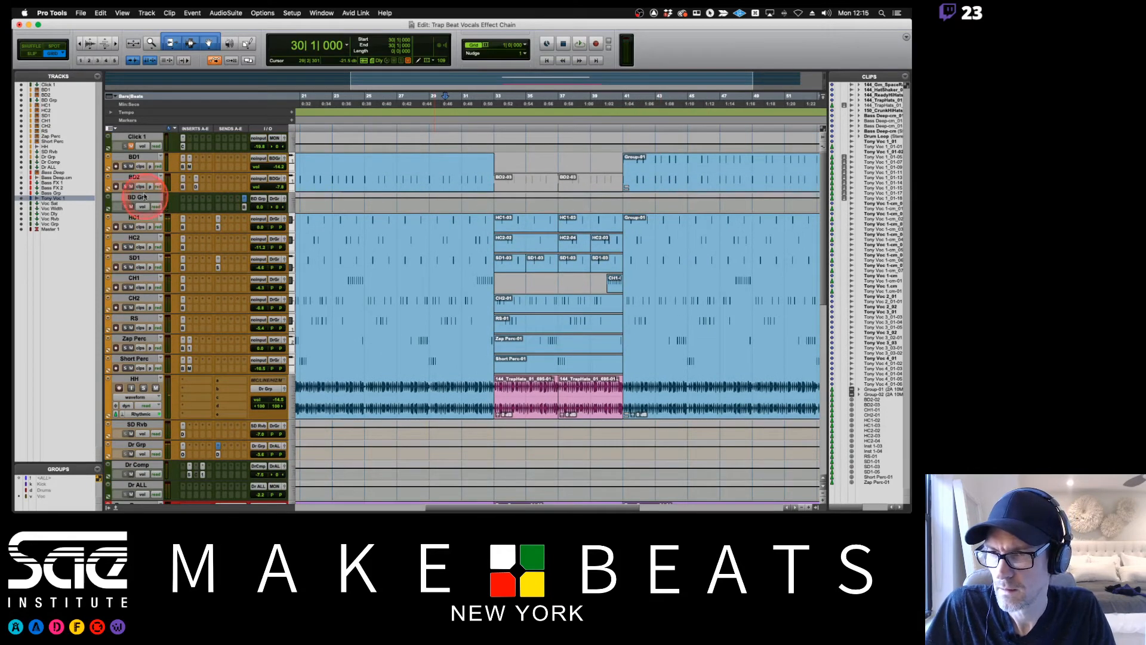
pyautogui.click(517, 179)
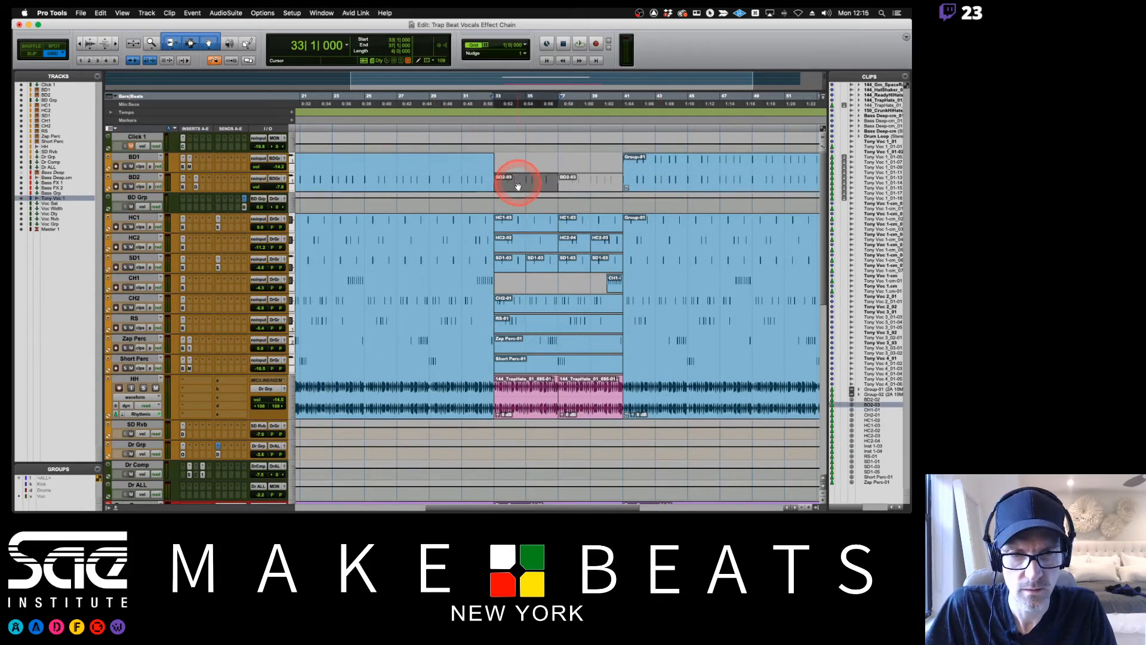
pyautogui.click(525, 230)
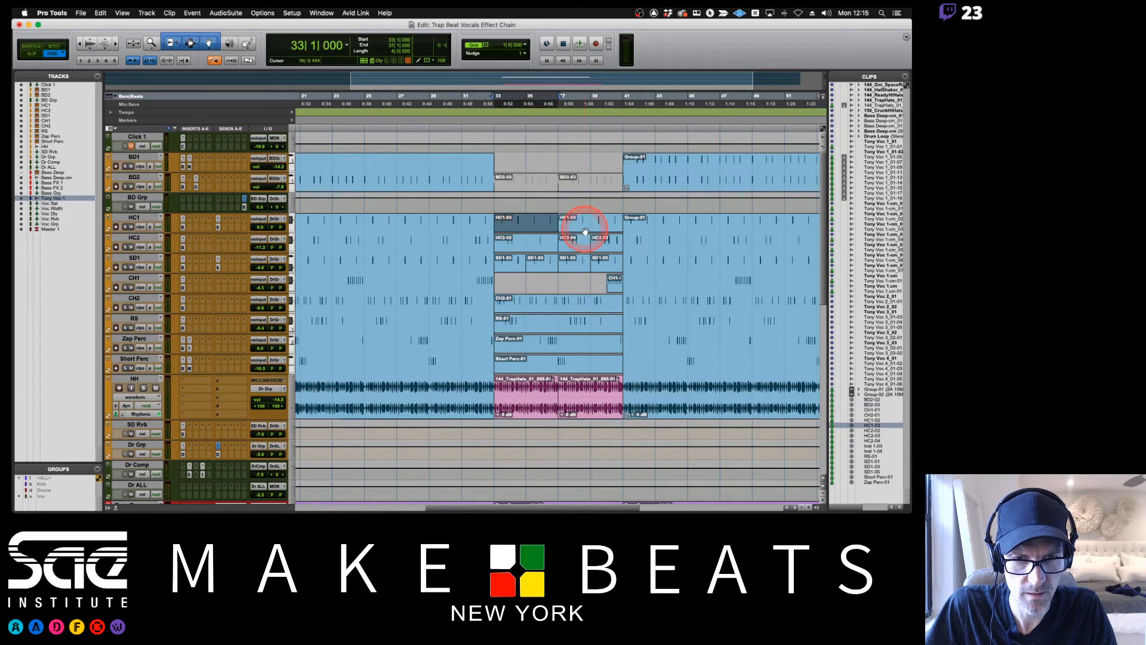
pyautogui.keyDown('shift'); pyautogui.click(584, 231); pyautogui.keyUp('shift')
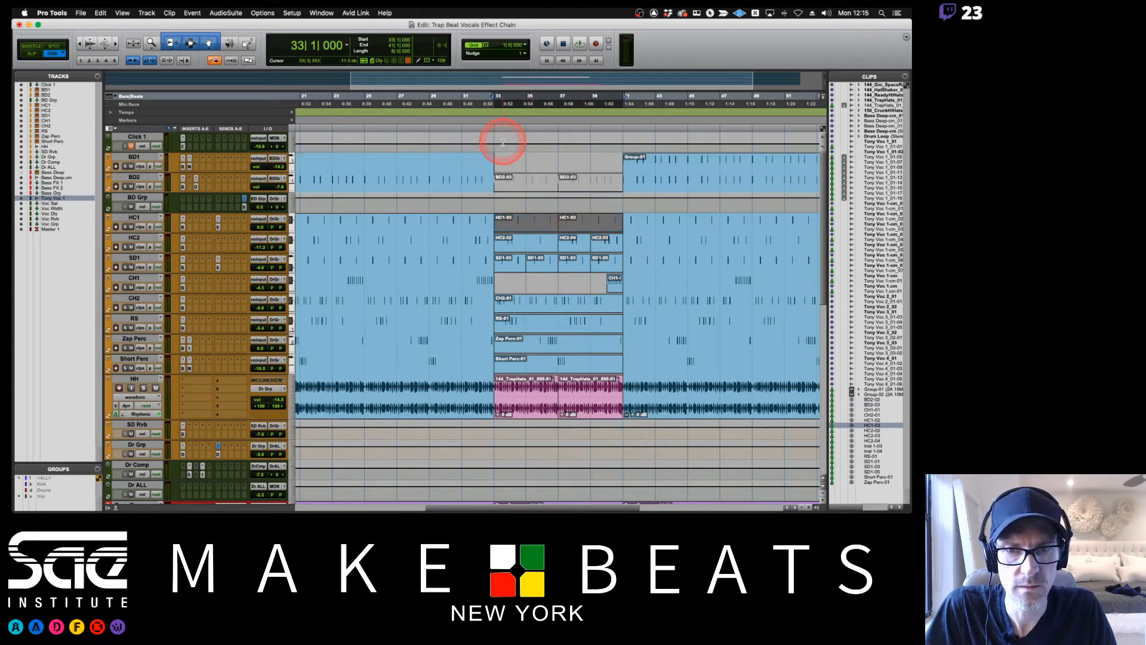
pyautogui.press('space')
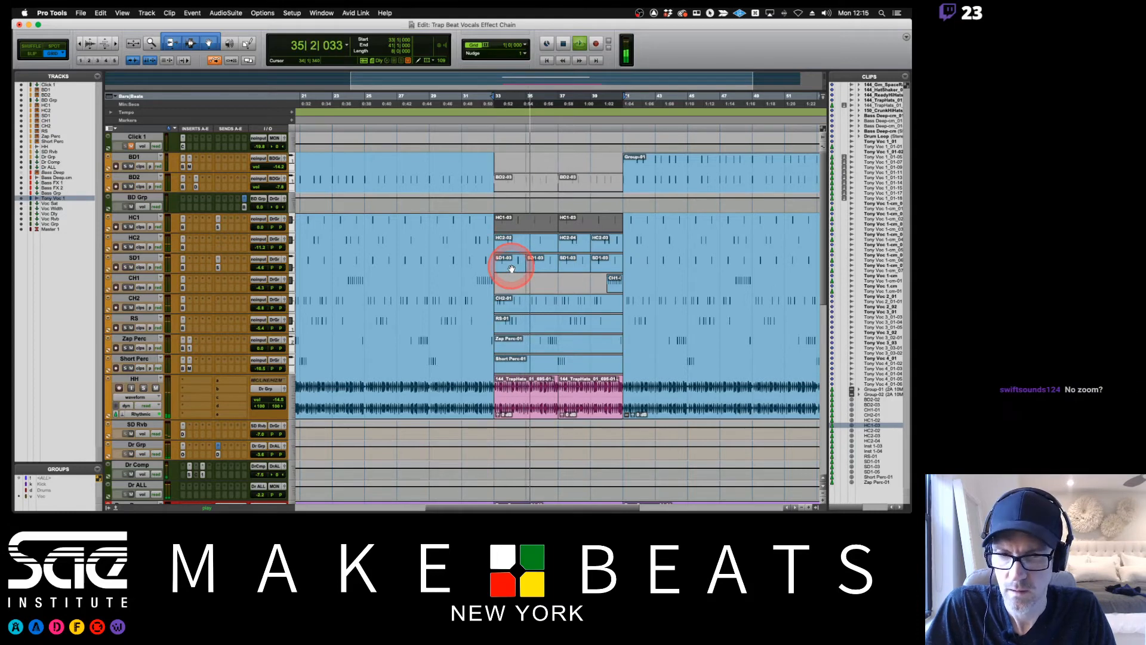
pyautogui.press('space')
# Enlarge the SD1 track's height and insert a Trim plug-in on it.
pyautogui.click(290, 262)
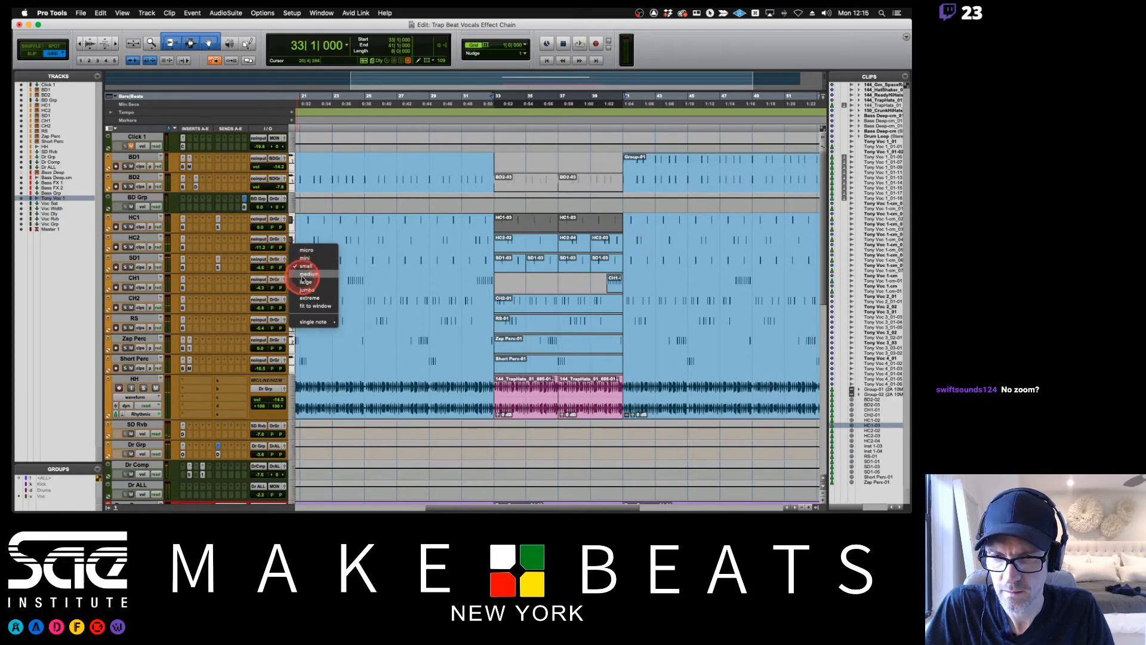
pyautogui.click(303, 280)
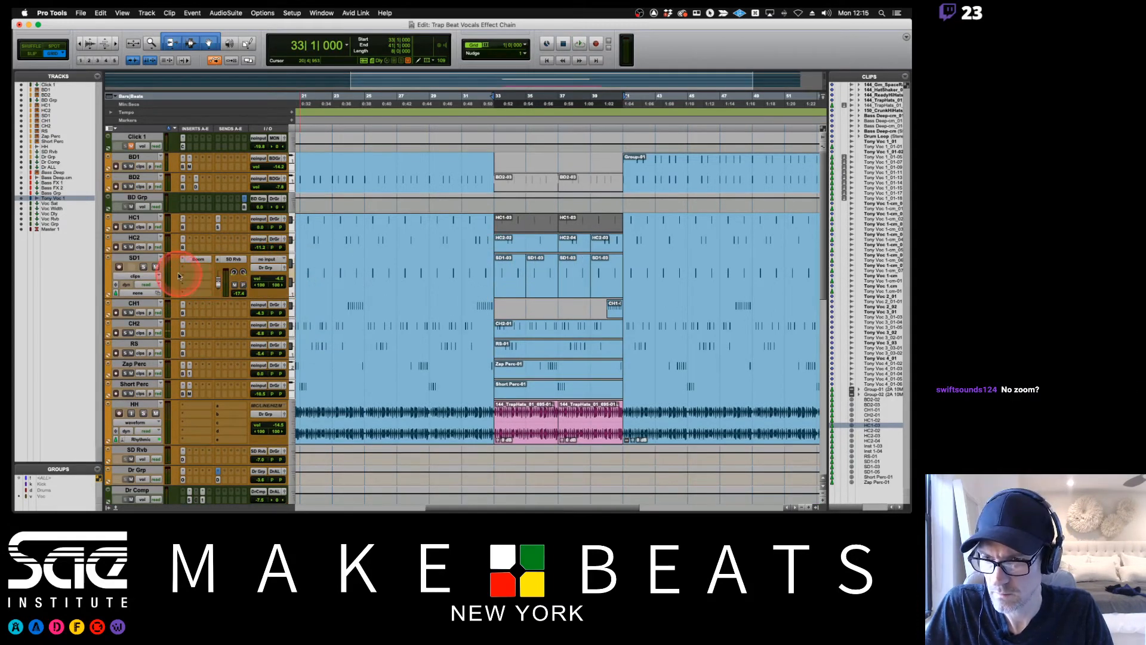
pyautogui.click(194, 292)
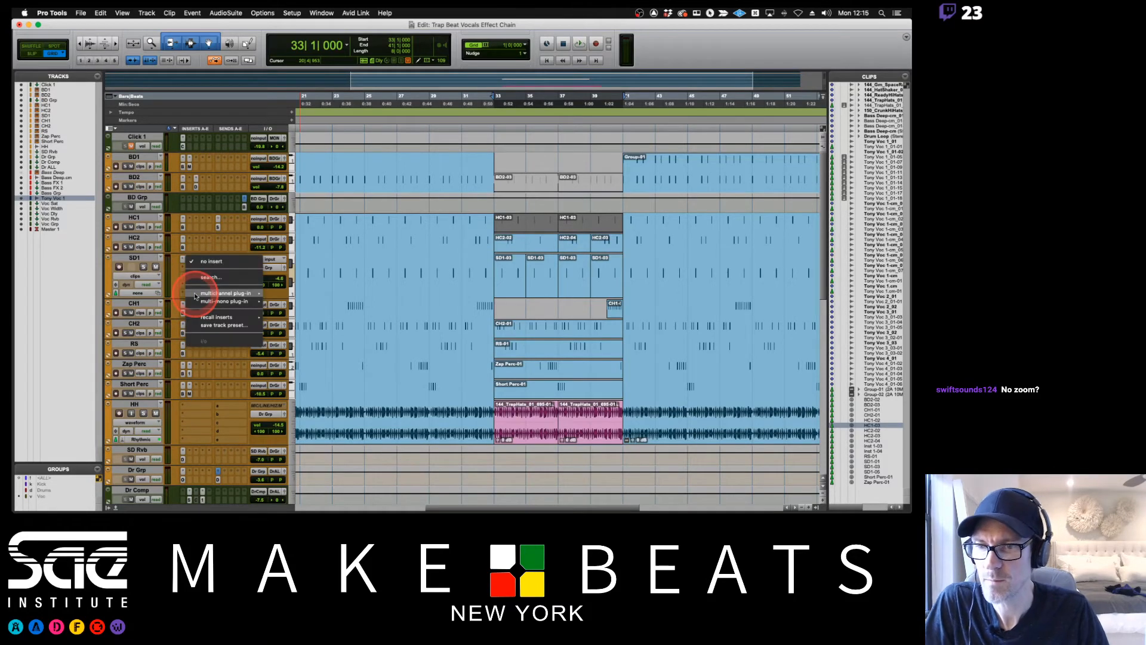
pyautogui.moveTo(224, 294)
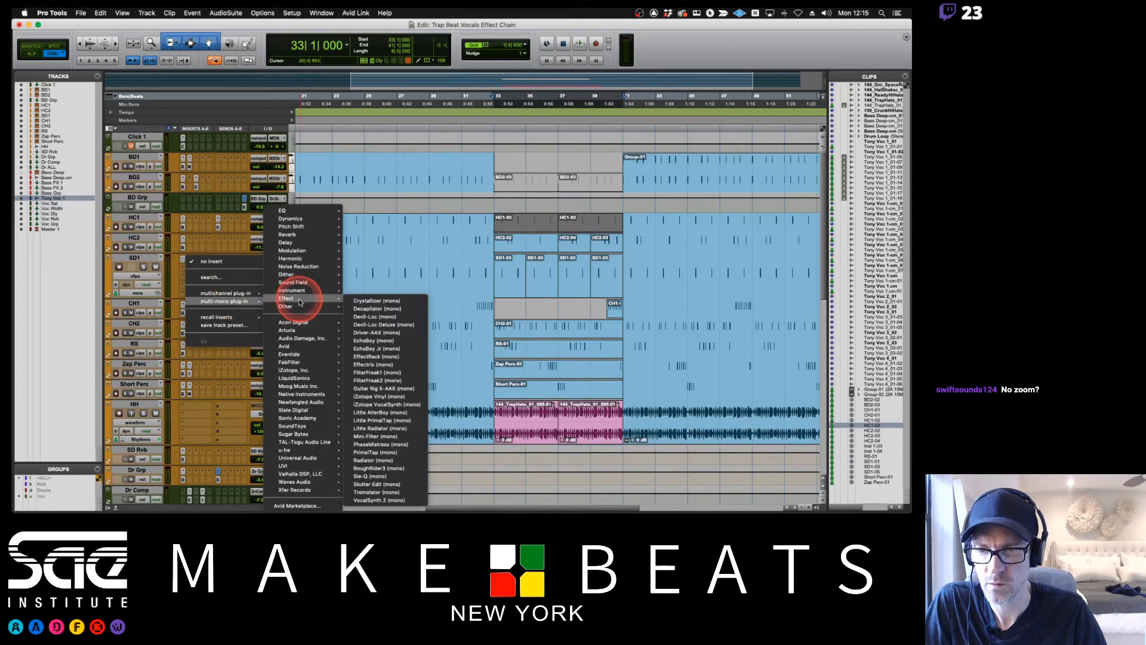
pyautogui.moveTo(286, 307)
pyautogui.click(370, 332)
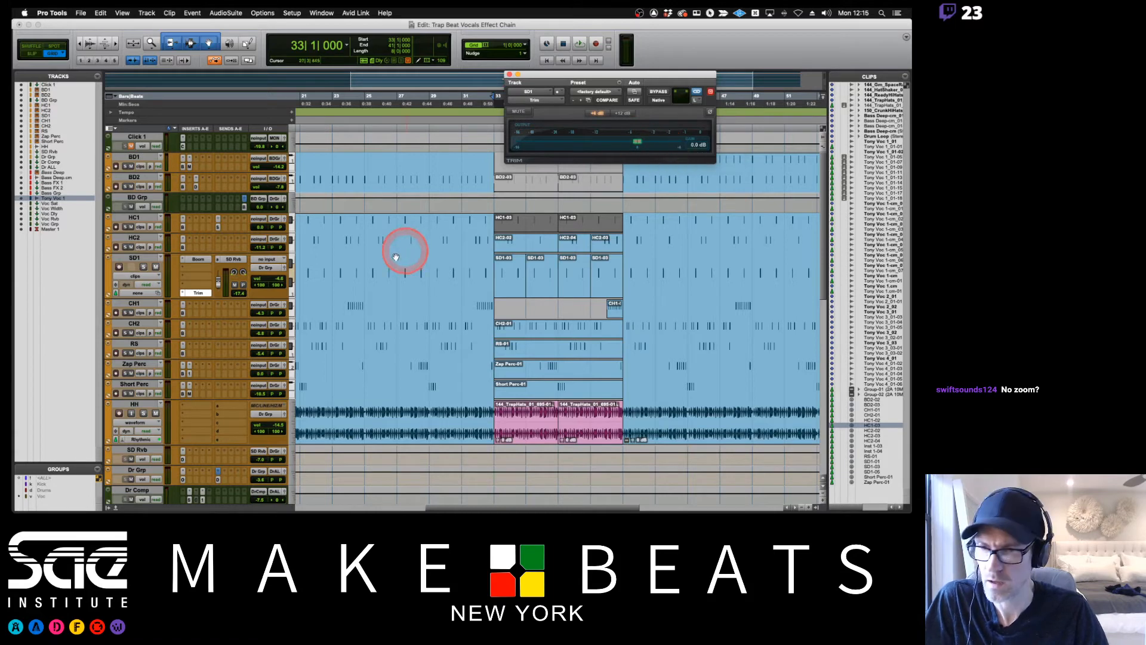
# Display Trim's Gain automation lane on SD1 and lower the gain to -10.1 dB from bar 33 to bar 41 during playback.
pyautogui.click(143, 276)
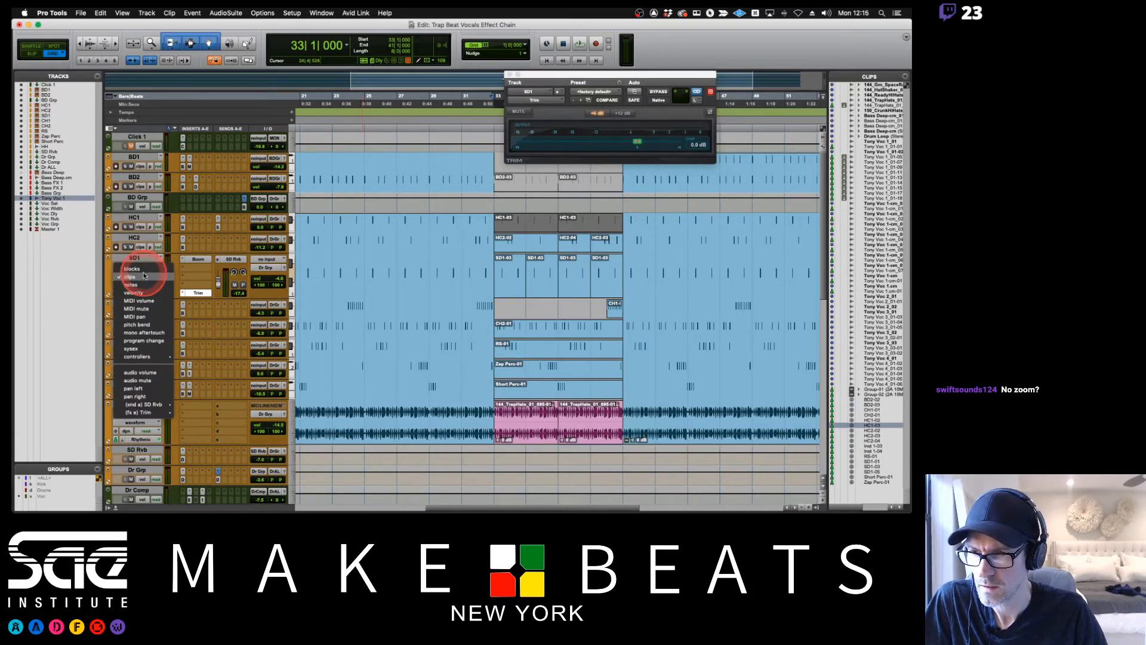
pyautogui.click(191, 415)
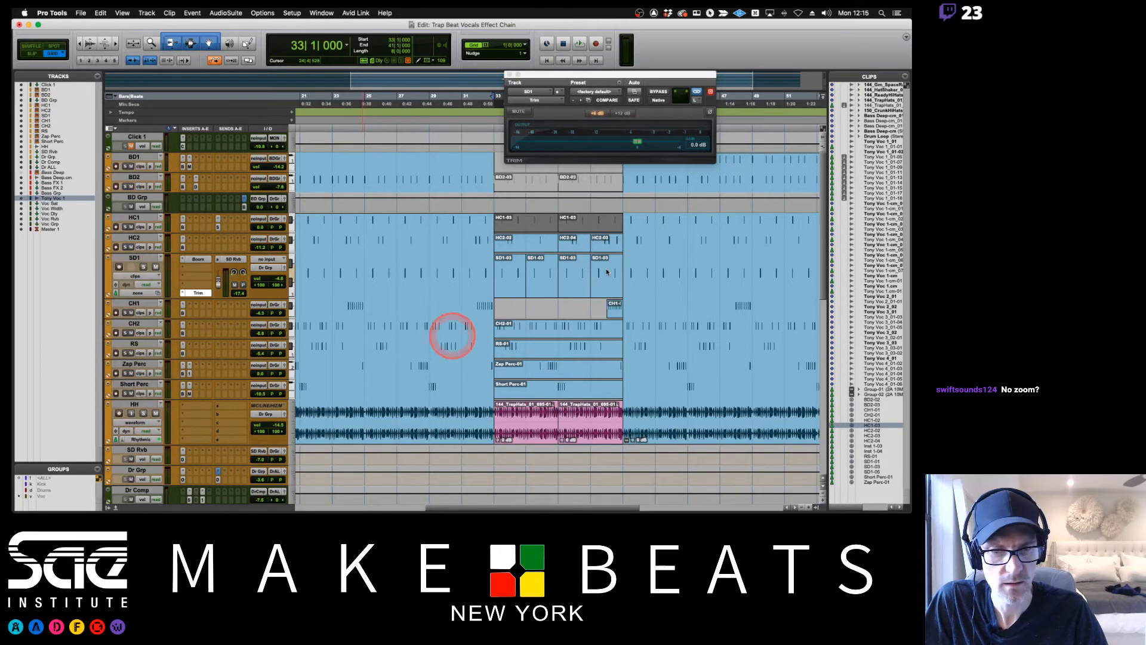
pyautogui.click(496, 282)
pyautogui.moveTo(496, 283); pyautogui.dragTo(616, 280)
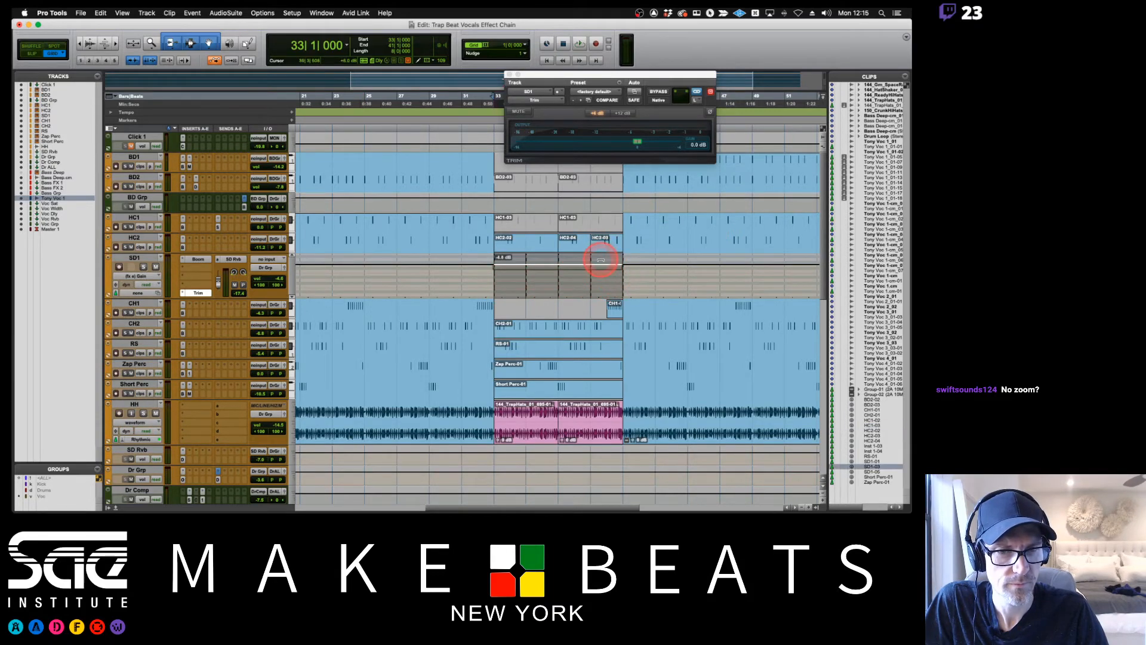
pyautogui.press('space')
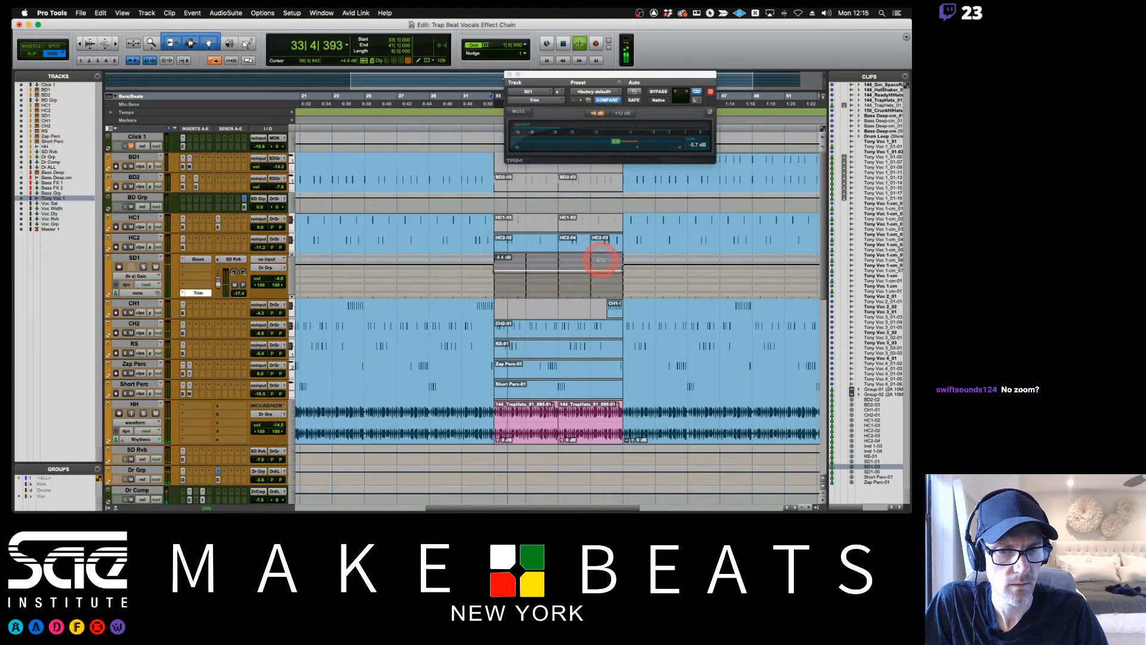
# Mute the three HC2 clips between bars 33 and 41, and audition the section.
pyautogui.click(517, 244)
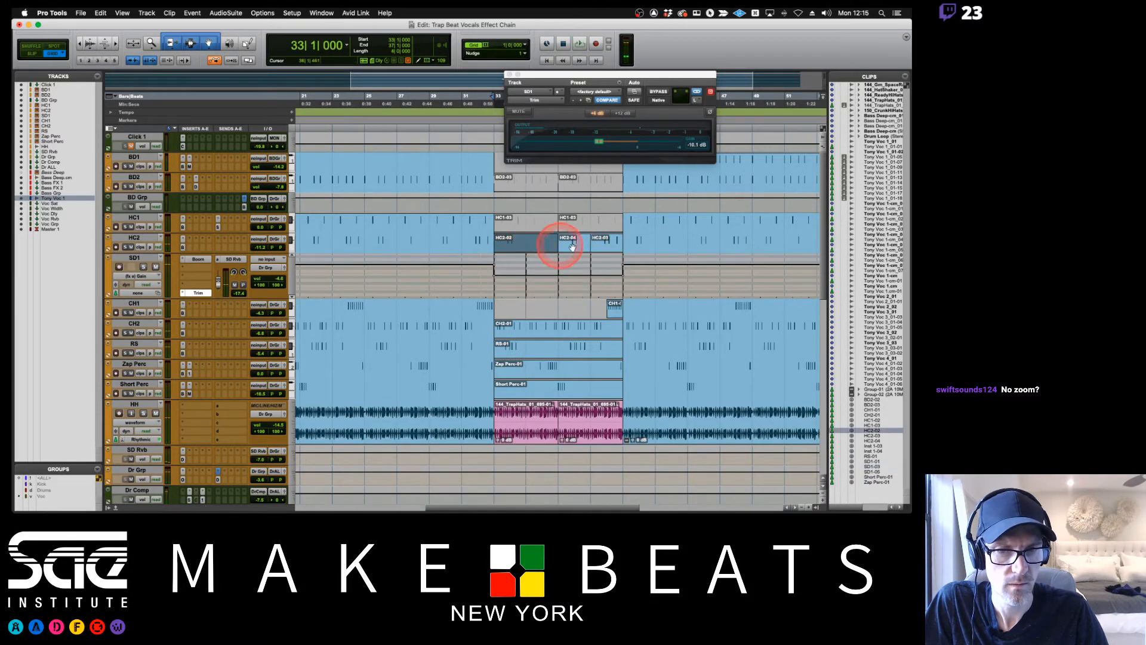
pyautogui.keyDown('shift'); pyautogui.click(609, 247); pyautogui.keyUp('shift')
pyautogui.click(554, 239)
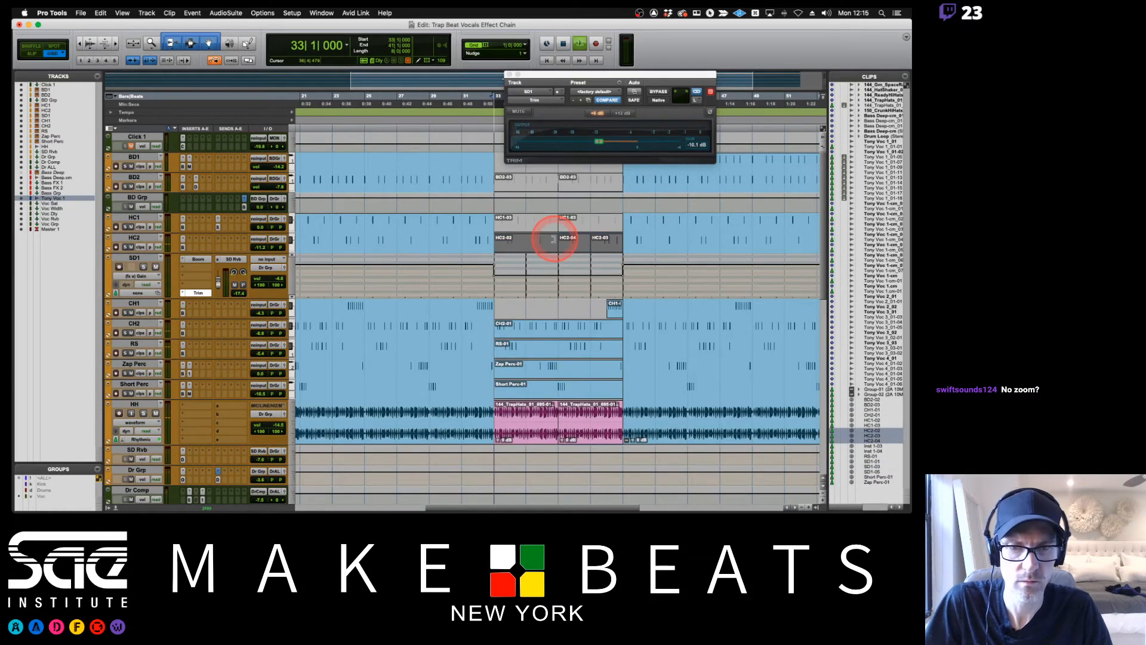
pyautogui.press('space')
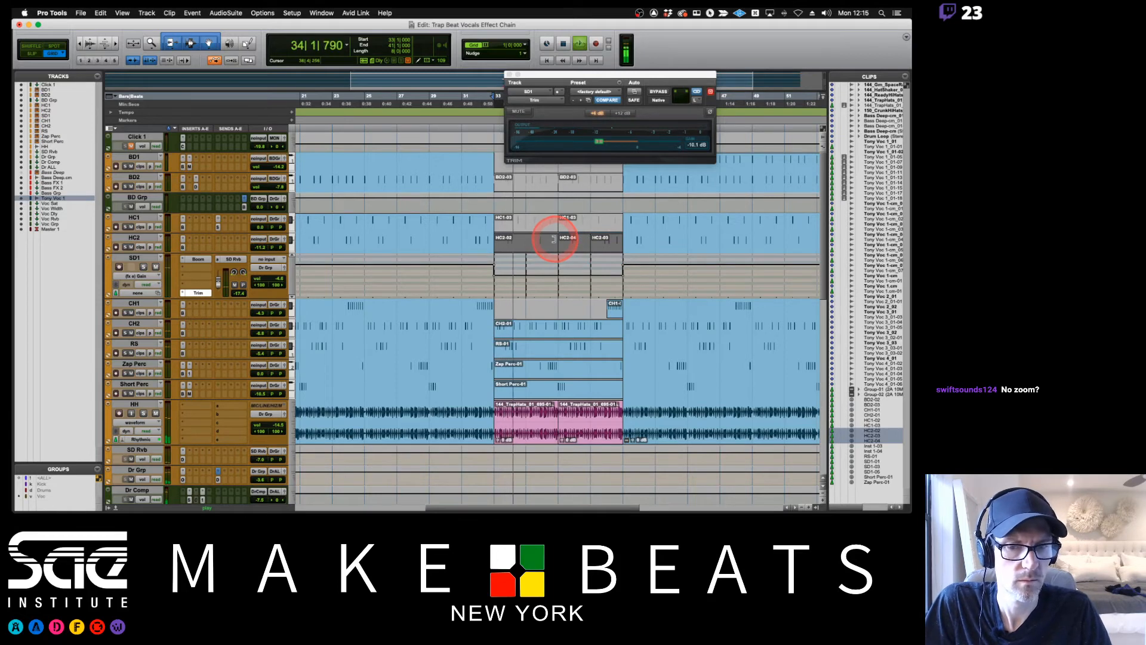
pyautogui.scroll(-3, 552, 289)
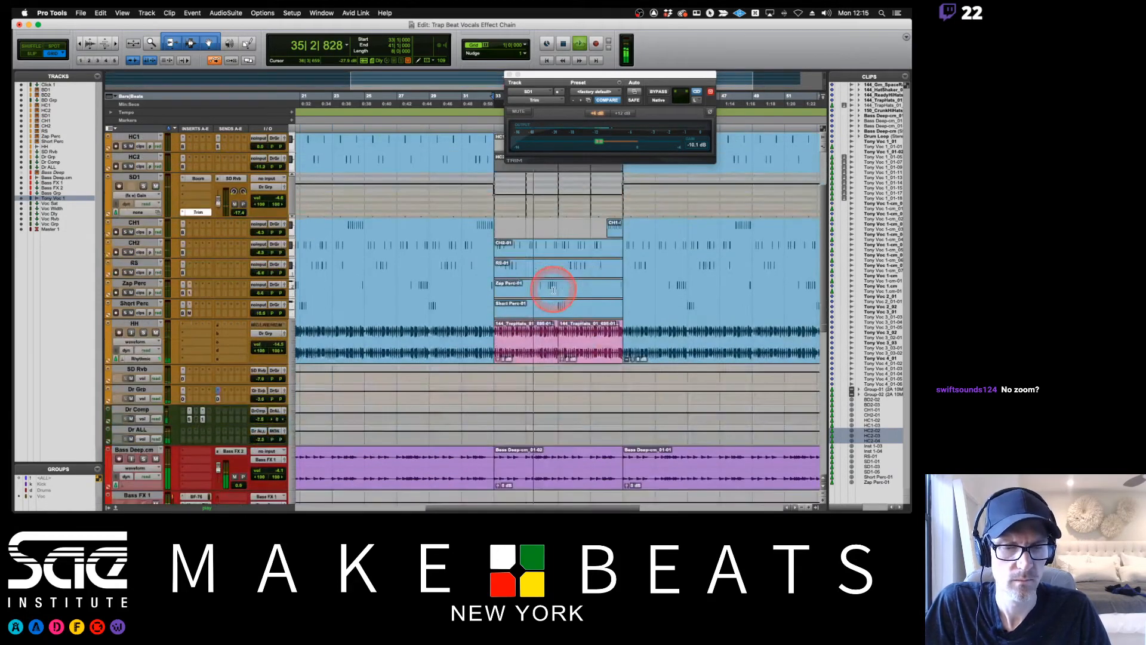
pyautogui.scroll(-2, 553, 289)
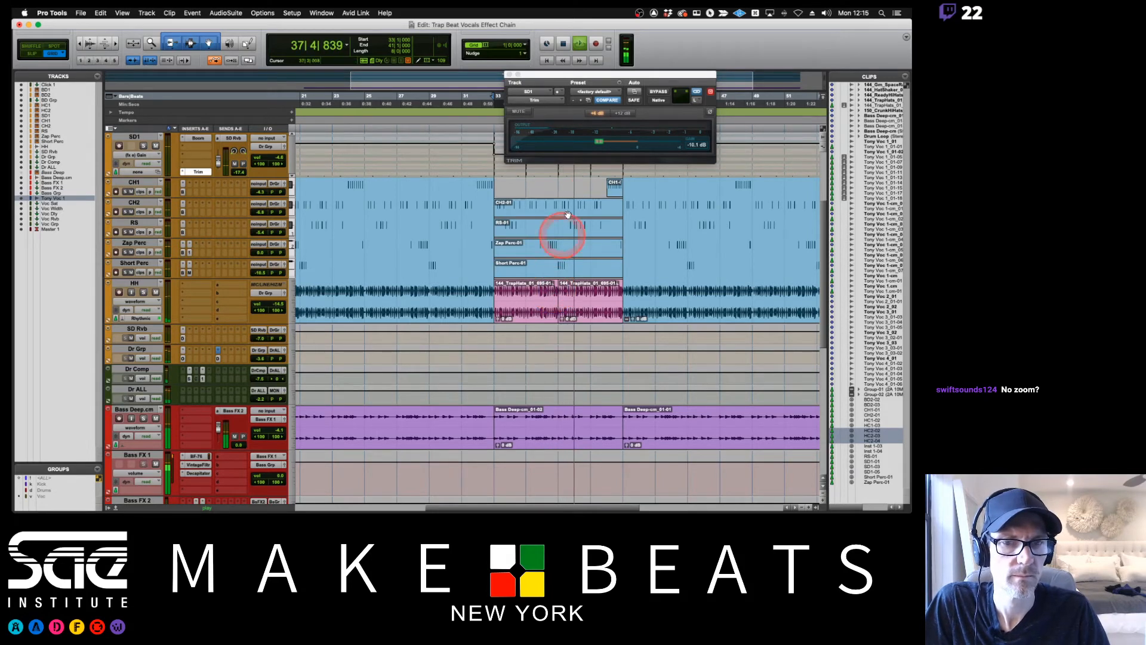
pyautogui.press('space')
# Lower the clip gain of both TrapHats clips on the HH track to about -5.6 dB and start playback.
pyautogui.click(526, 311)
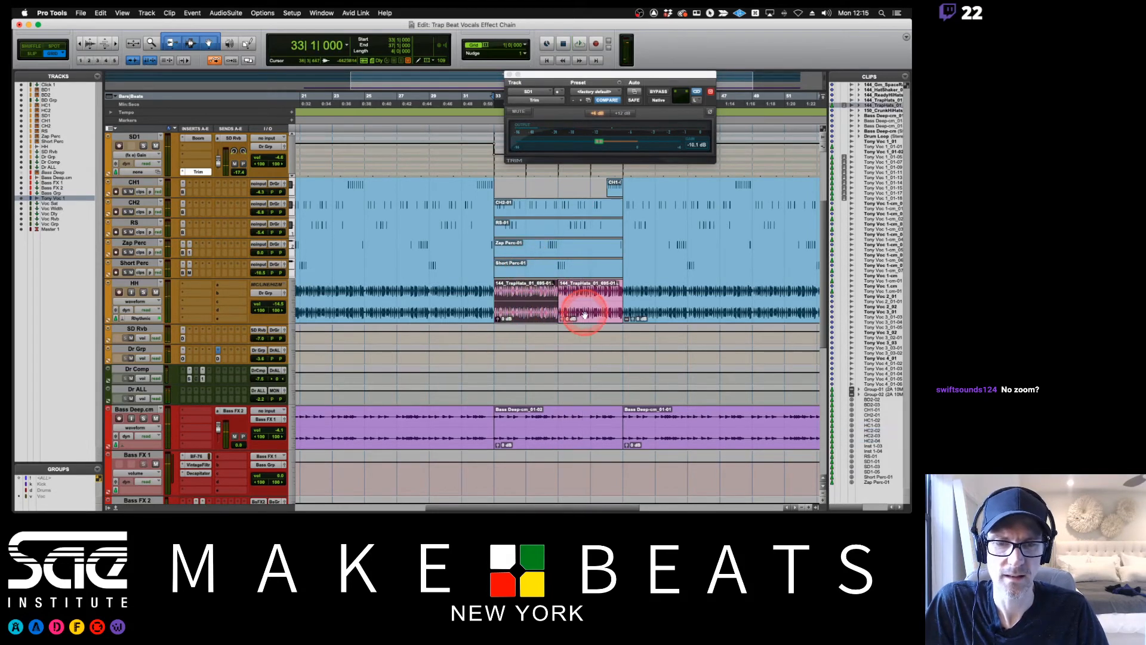
pyautogui.keyDown('shift'); pyautogui.click(588, 315); pyautogui.keyUp('shift')
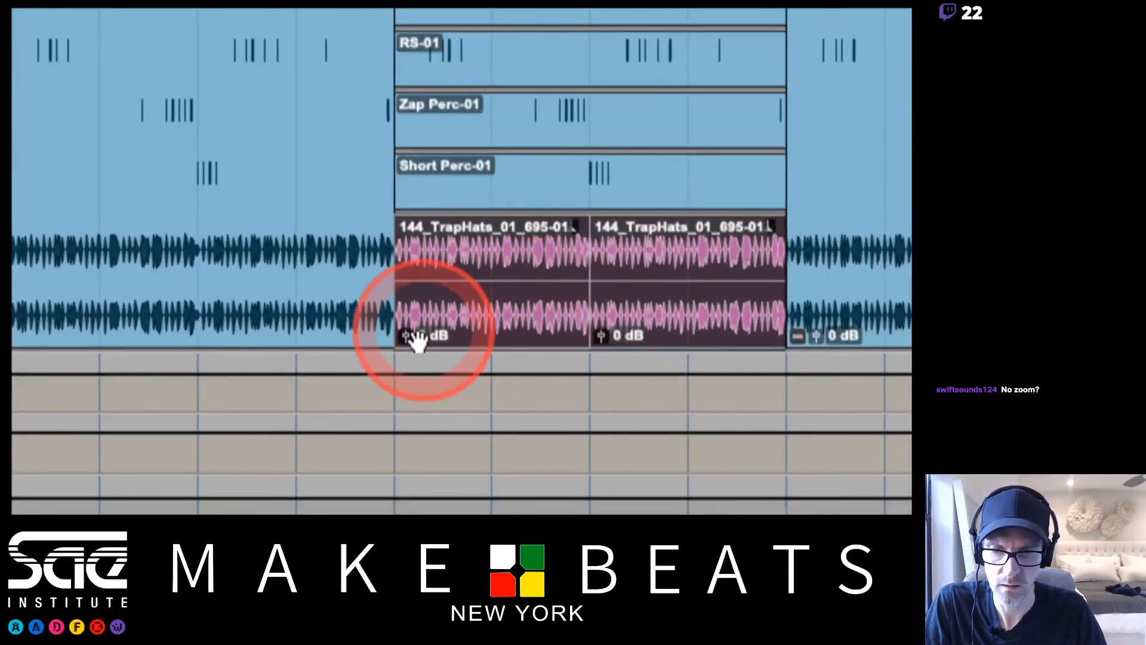
pyautogui.moveTo(404, 331); pyautogui.dragTo(403, 337)
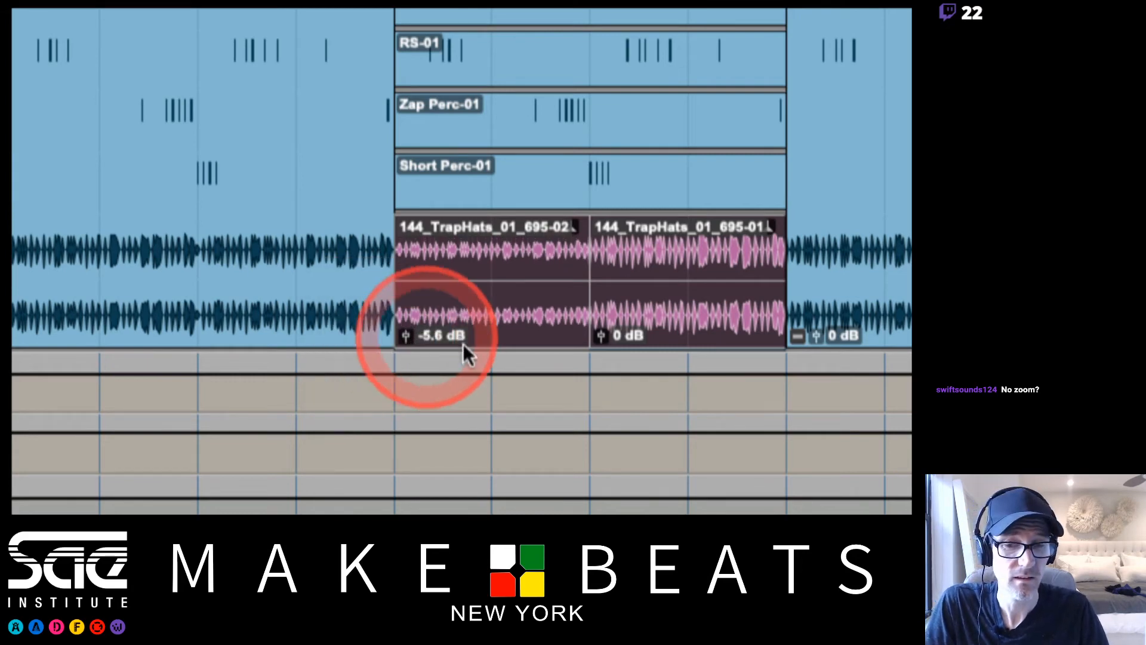
pyautogui.moveTo(598, 335); pyautogui.dragTo(599, 343)
pyautogui.press('space')
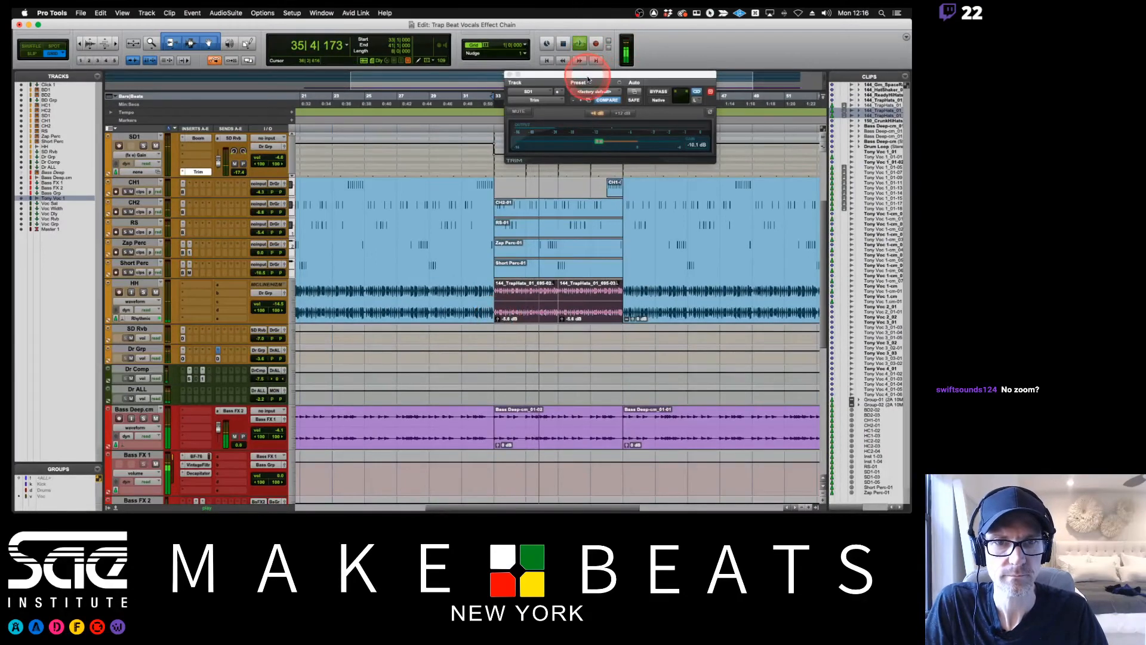
# Audition the arrangement from bar 33 with the SD1 Trim window moved aside, and close that window.
pyautogui.moveTo(587, 75); pyautogui.dragTo(395, 192)
pyautogui.press('space')
pyautogui.click(493, 99)
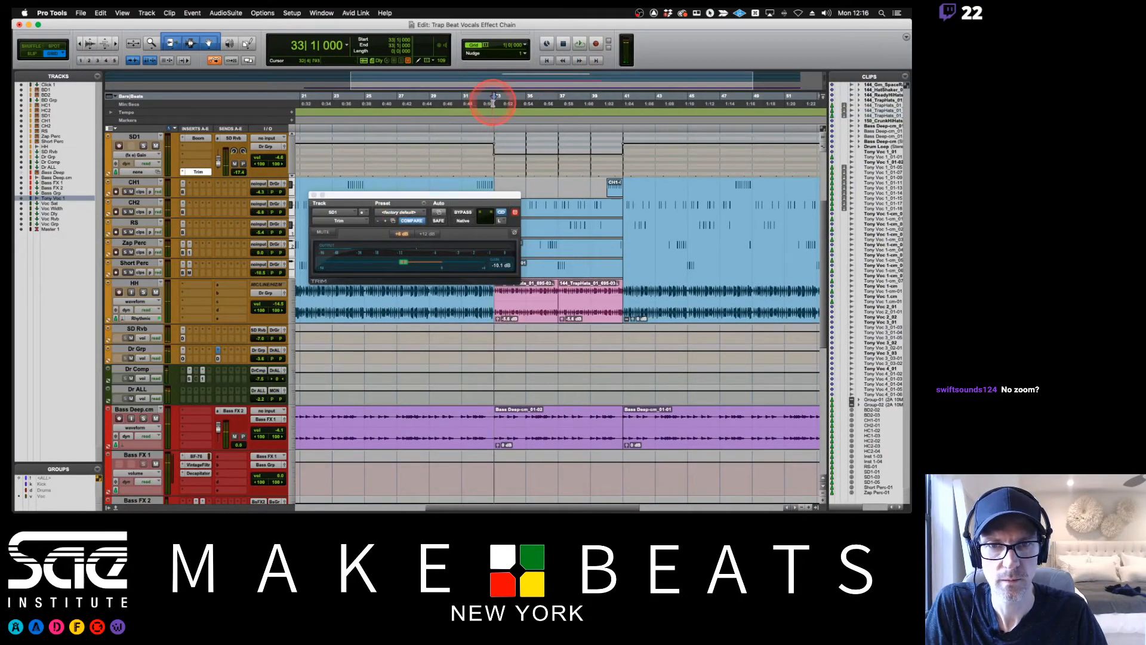
pyautogui.press('space')
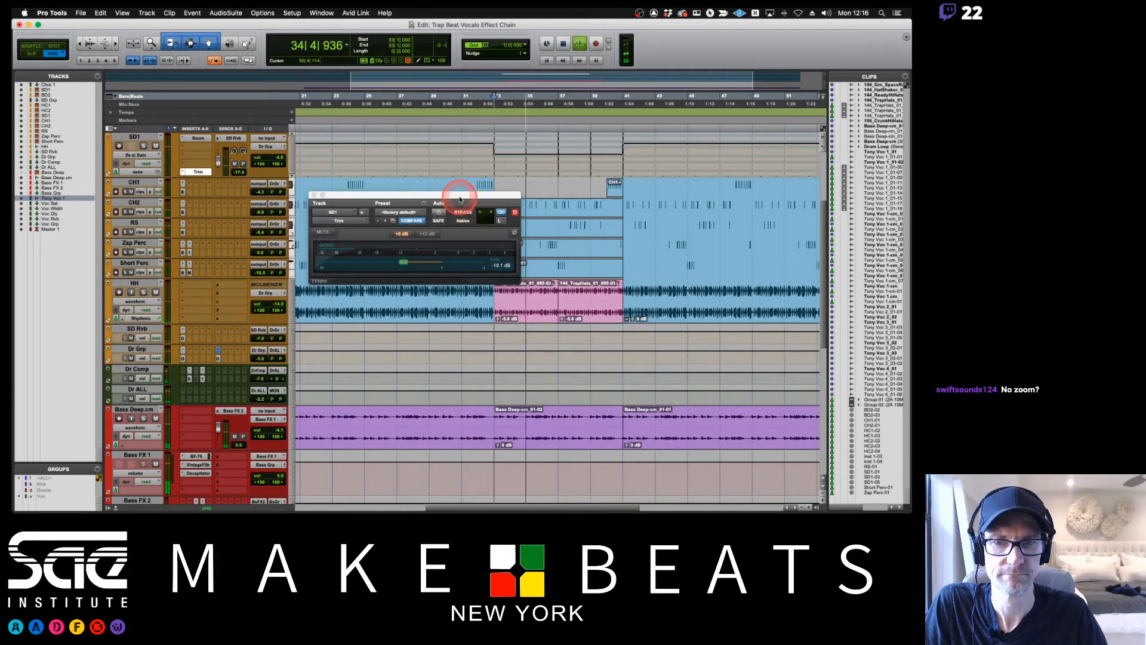
pyautogui.moveTo(460, 196); pyautogui.dragTo(416, 177)
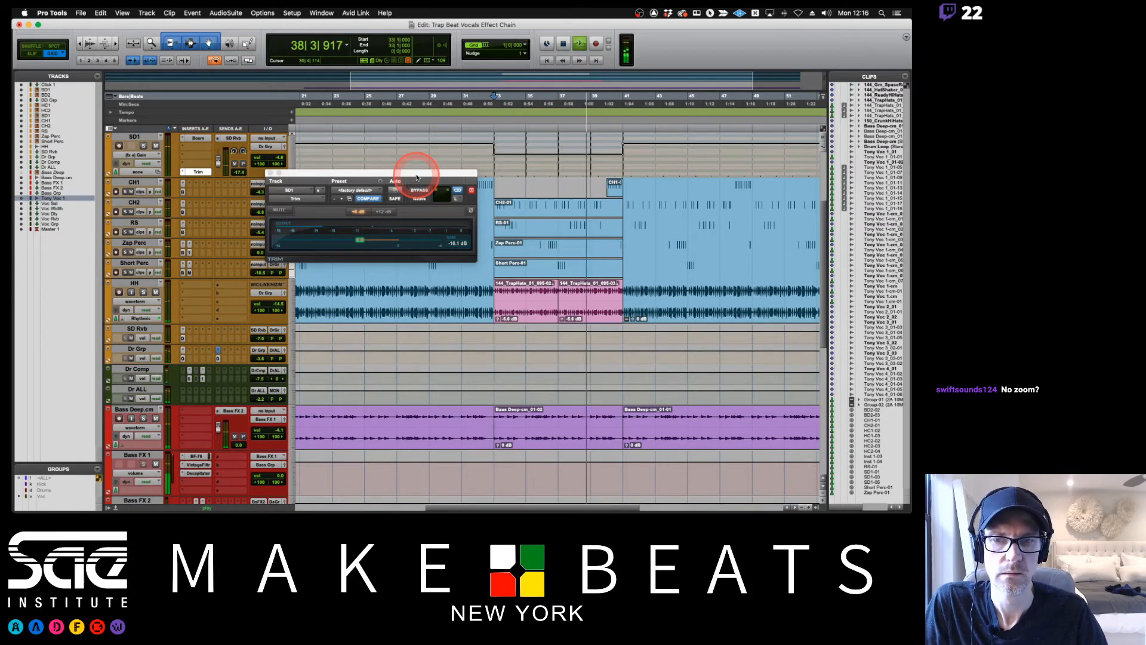
pyautogui.moveTo(417, 177); pyautogui.dragTo(429, 178)
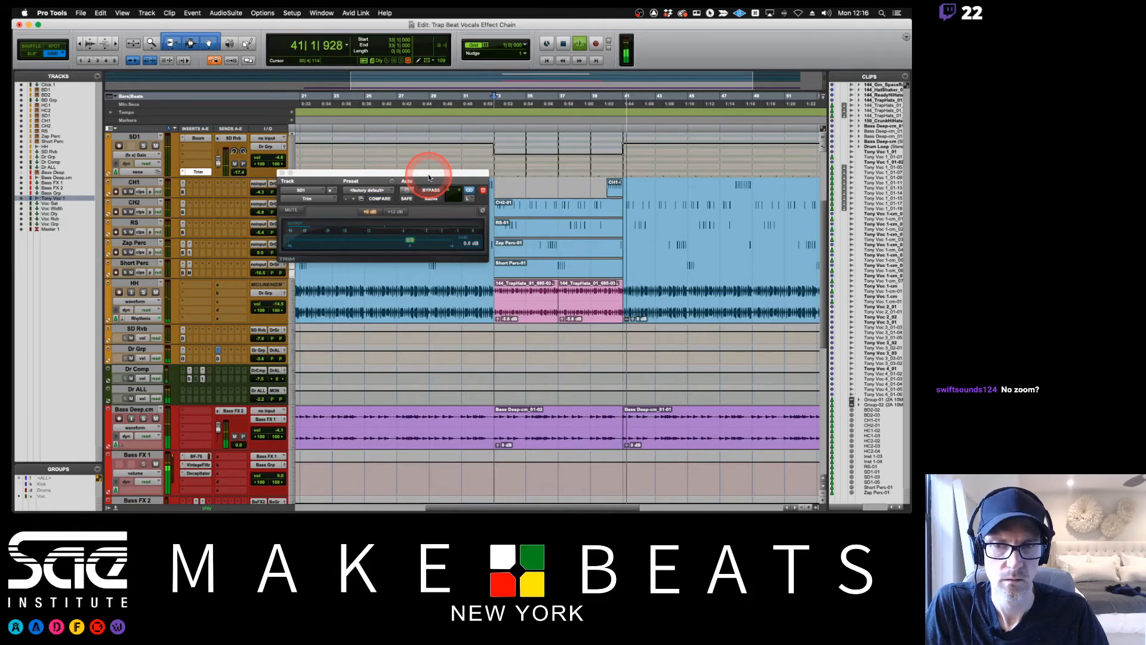
pyautogui.click(281, 172)
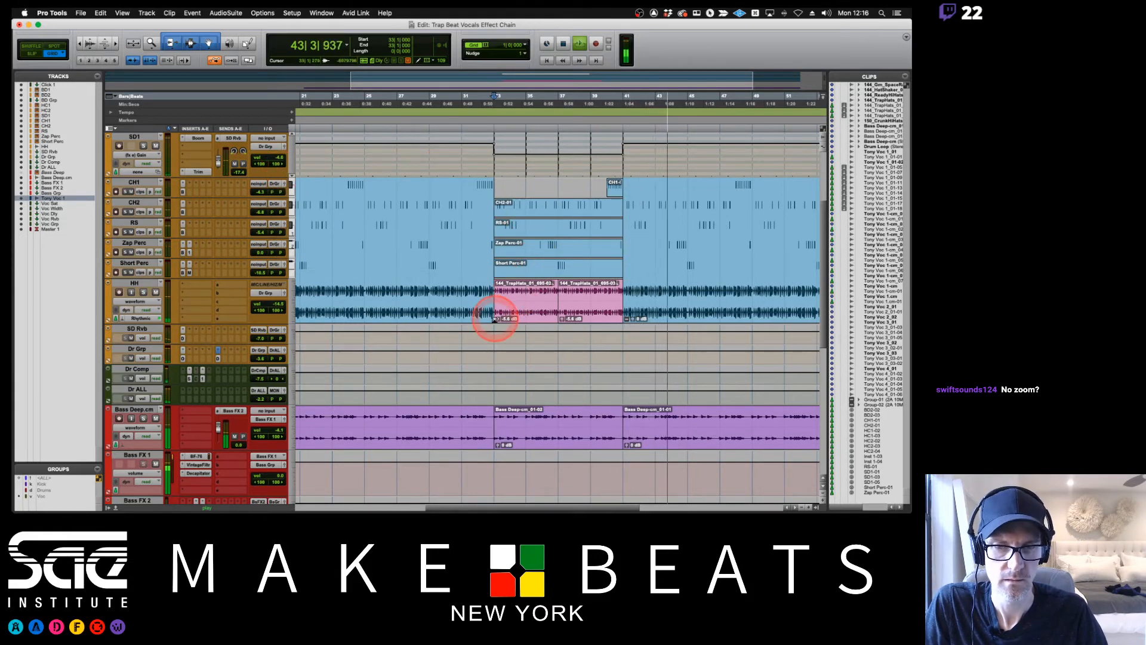
# Lower the clip gain of the two TrapHats clips further and audition the transition into bar 41.
pyautogui.press('space')
pyautogui.moveTo(499, 320); pyautogui.dragTo(560, 312)
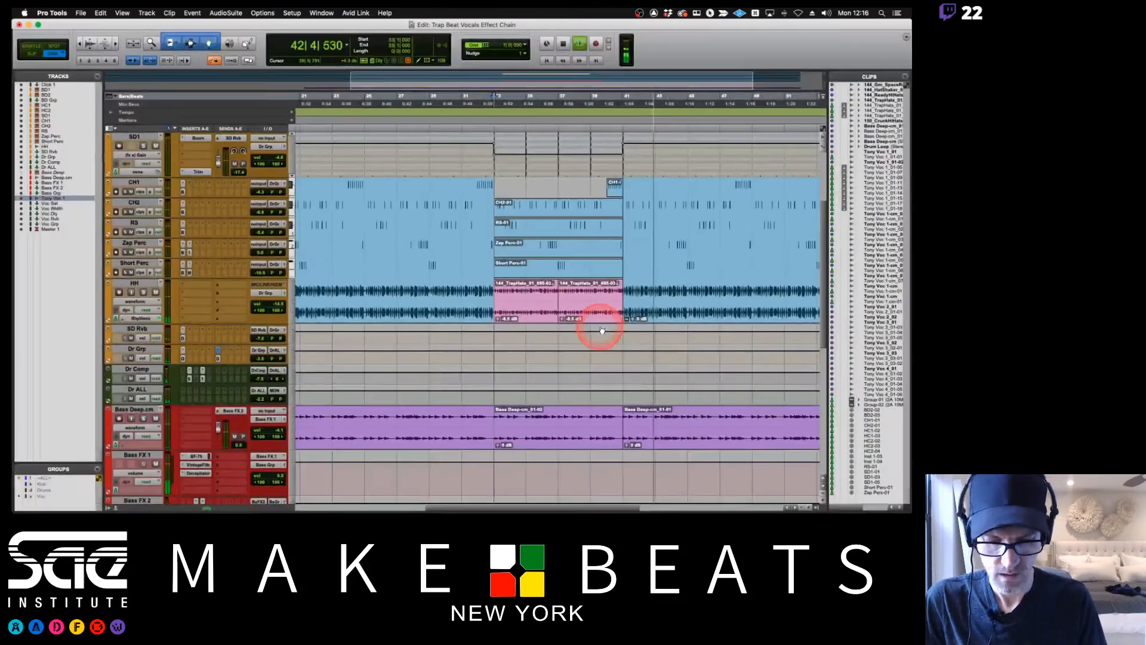
pyautogui.press('r')
pyautogui.press('r')
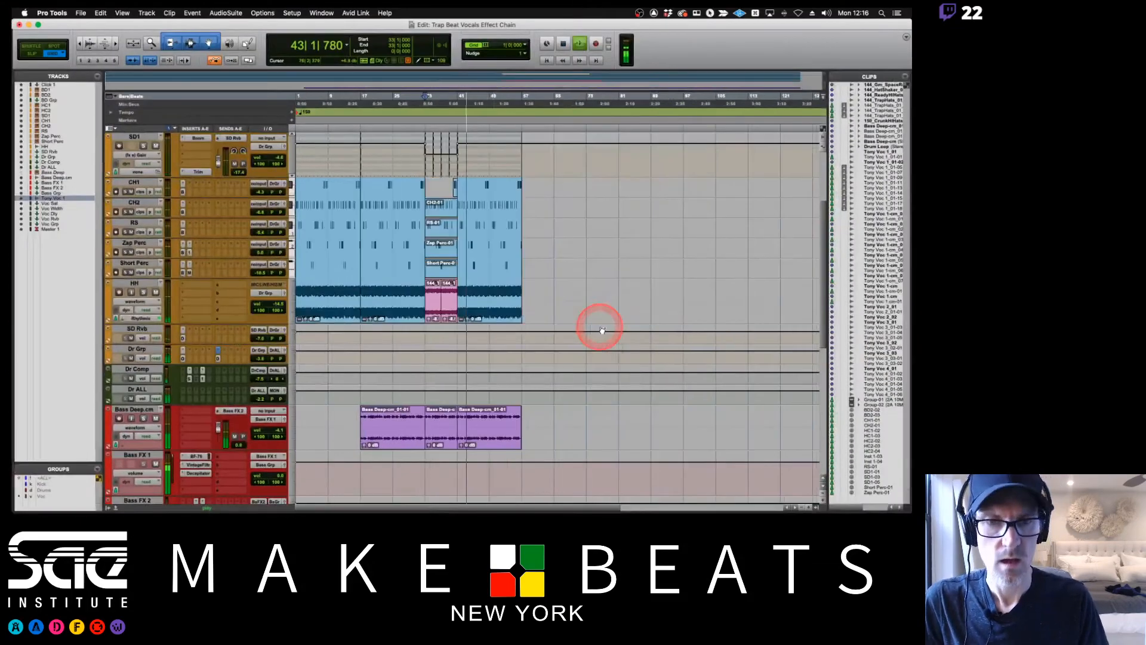
pyautogui.press('space')
# Cut the time between bars 9 and 17 across all tracks, realigning meter, tempo, key and chord rulers, and return to bar 1.
pyautogui.scroll(4, 587, 338)
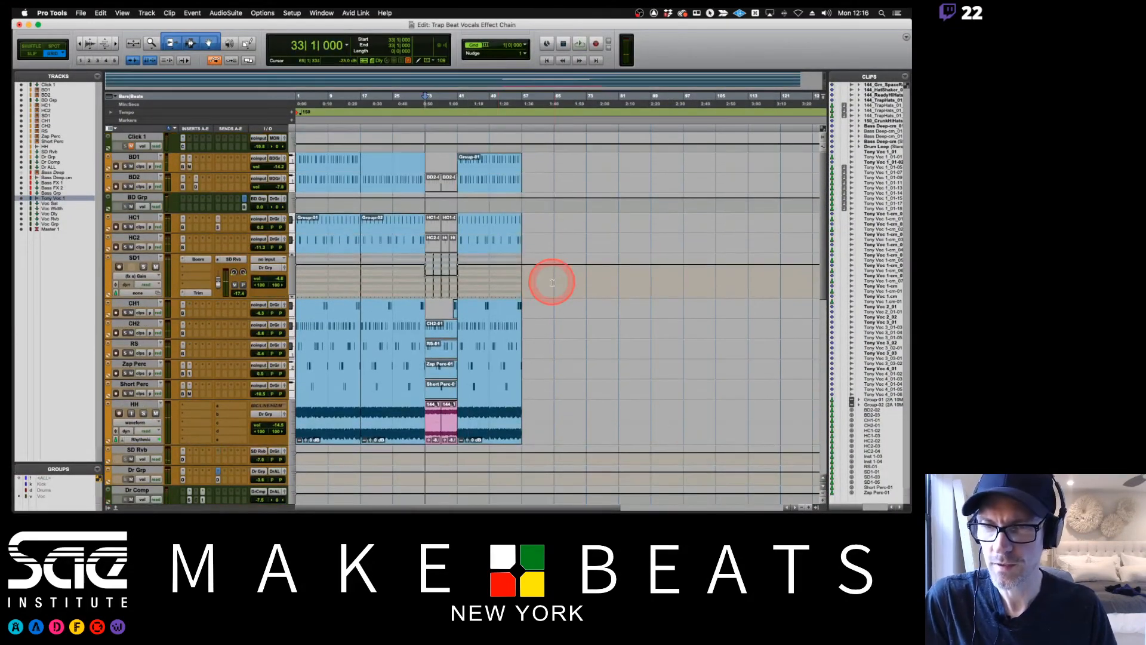
pyautogui.moveTo(330, 102); pyautogui.dragTo(360, 102)
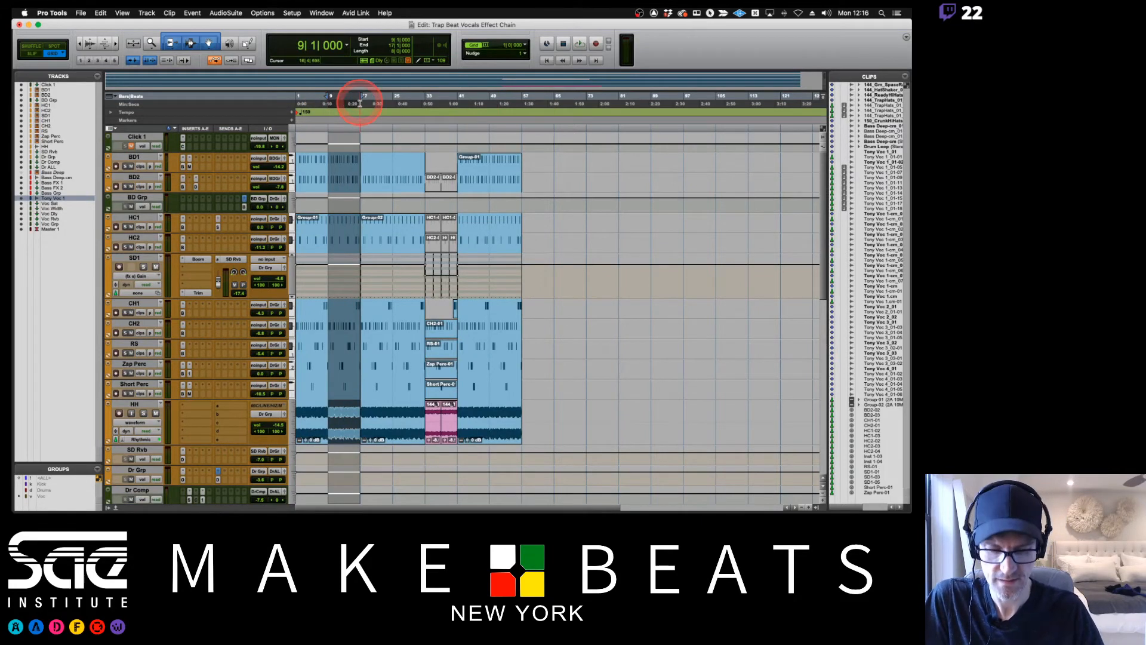
pyautogui.press('super+bracketright')
pyautogui.click(192, 12)
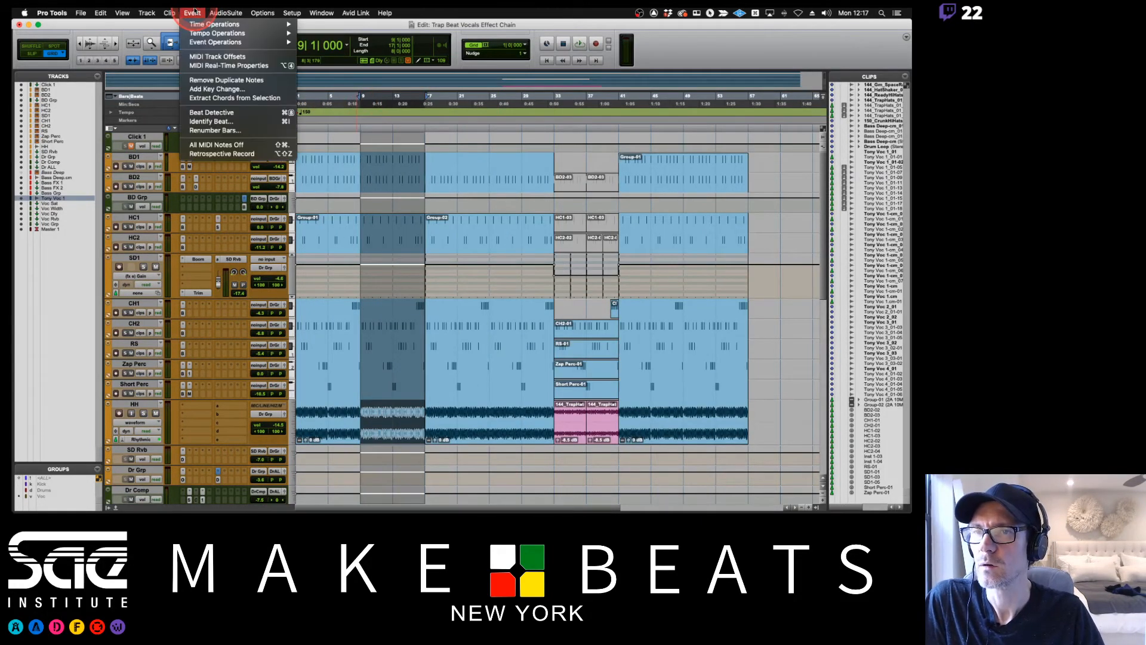
pyautogui.moveTo(198, 25)
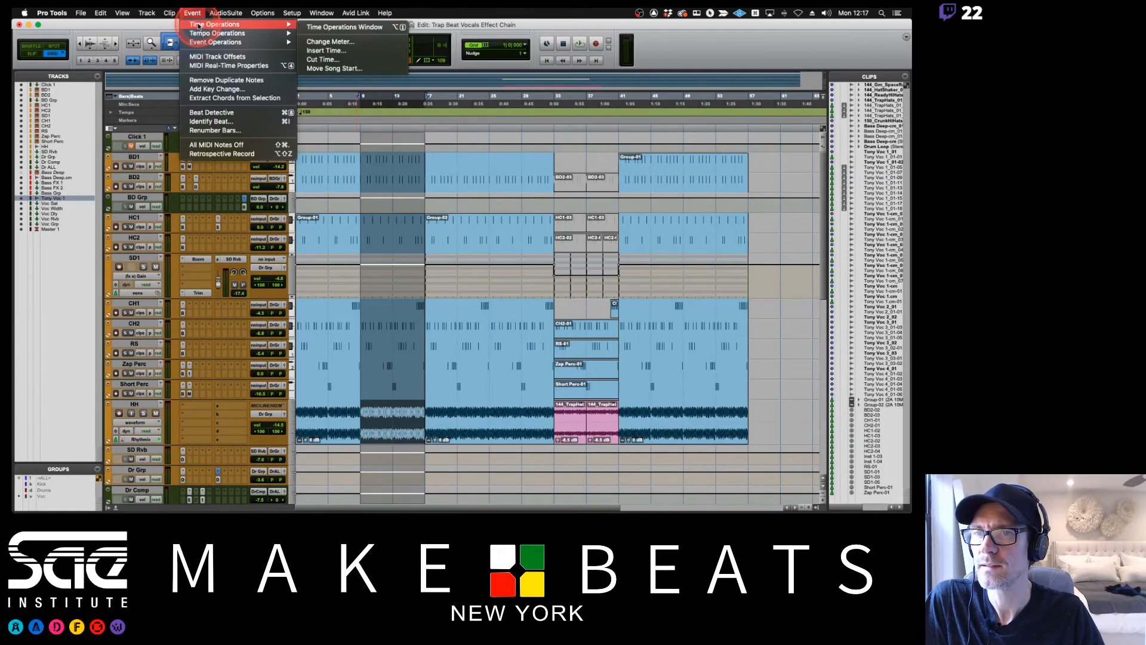
pyautogui.click(326, 60)
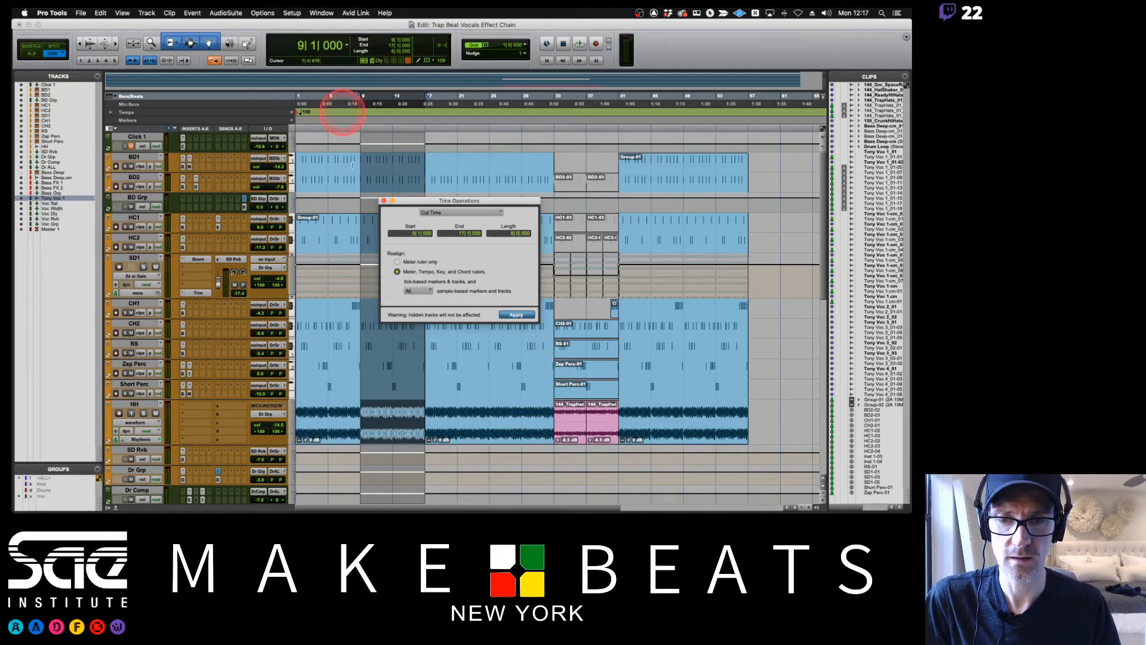
pyautogui.click(410, 231)
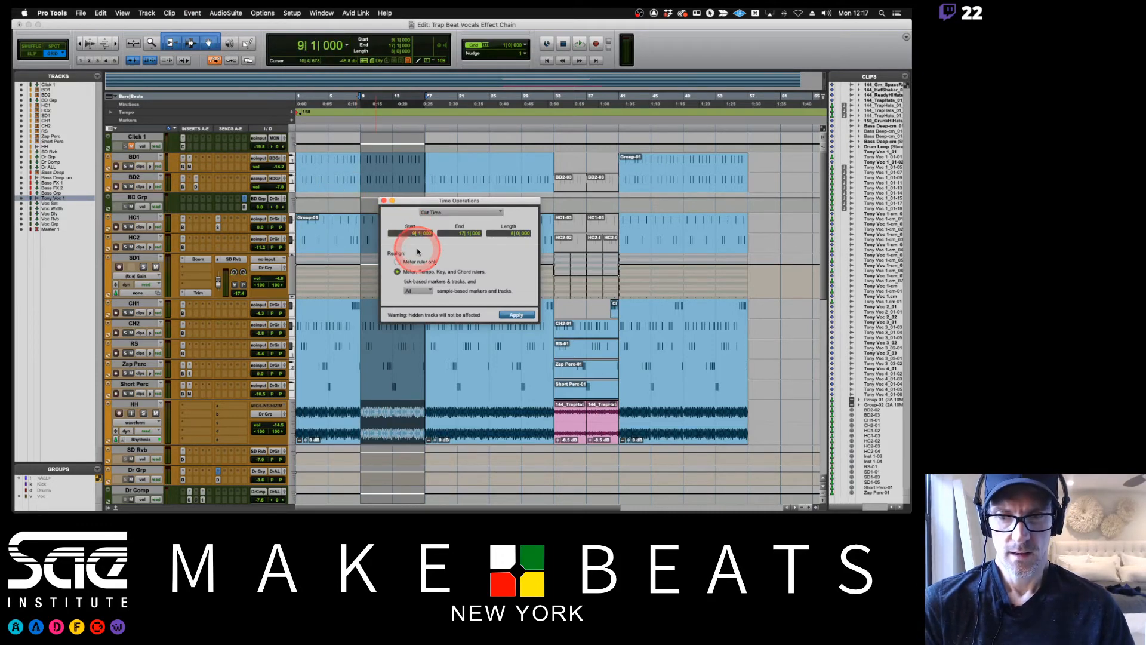
pyautogui.click(514, 315)
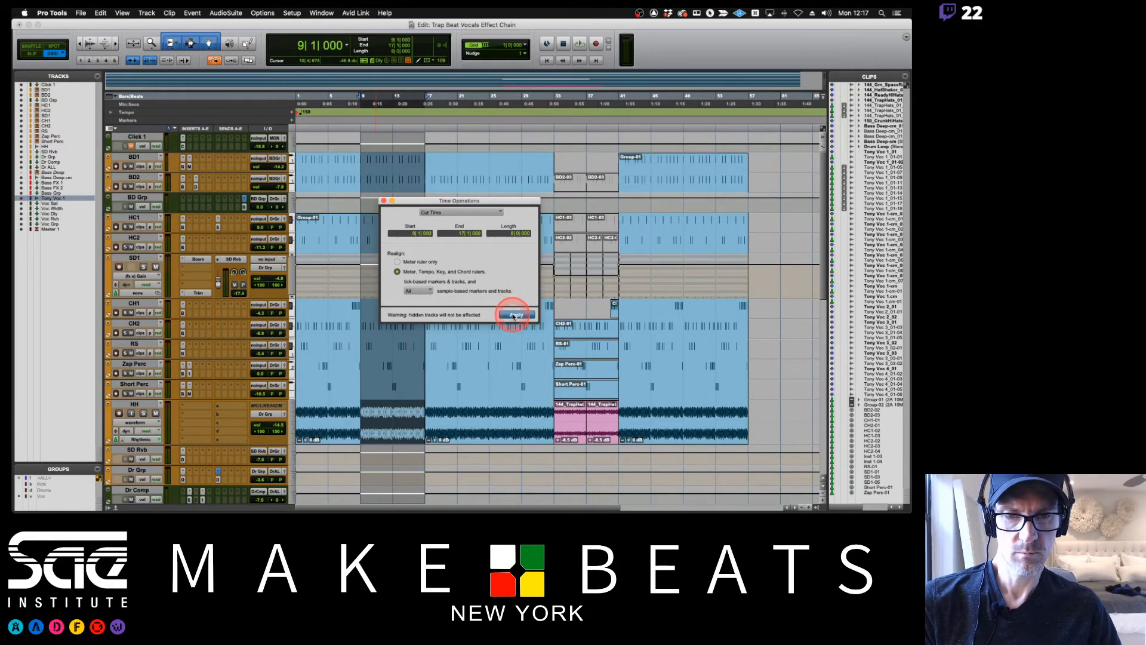
pyautogui.click(298, 99)
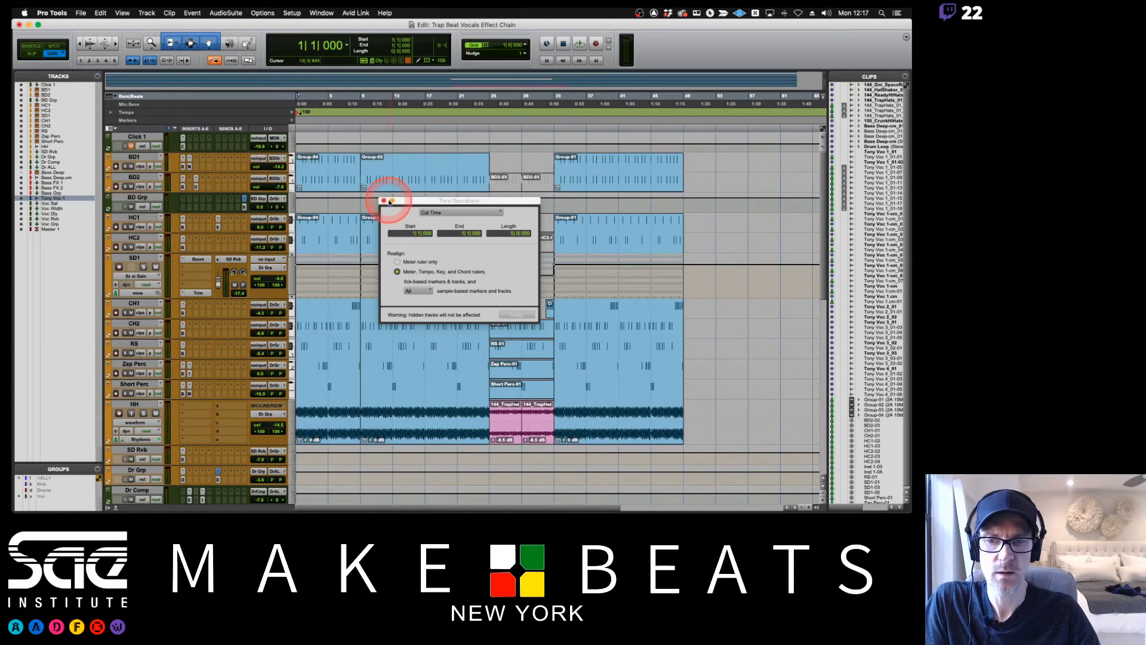
pyautogui.click(383, 200)
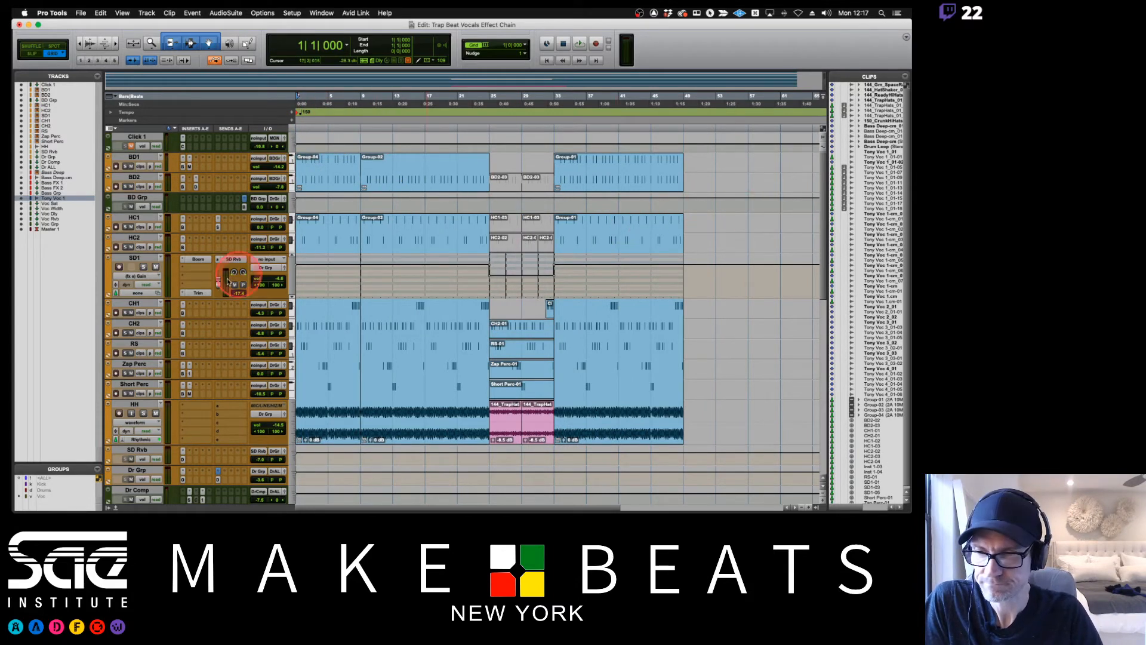
# Switch the SD1 track view from Trim automation to clips, and look over the shortened arrangement down to the bass and vocal tracks.
pyautogui.click(141, 276)
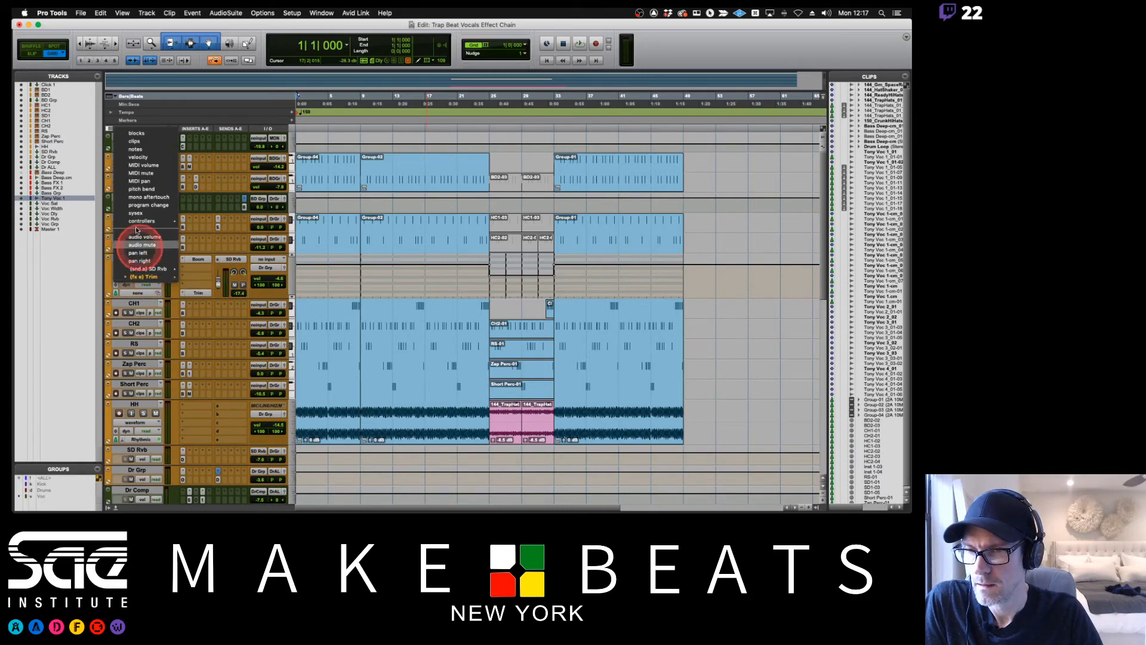
pyautogui.click(139, 144)
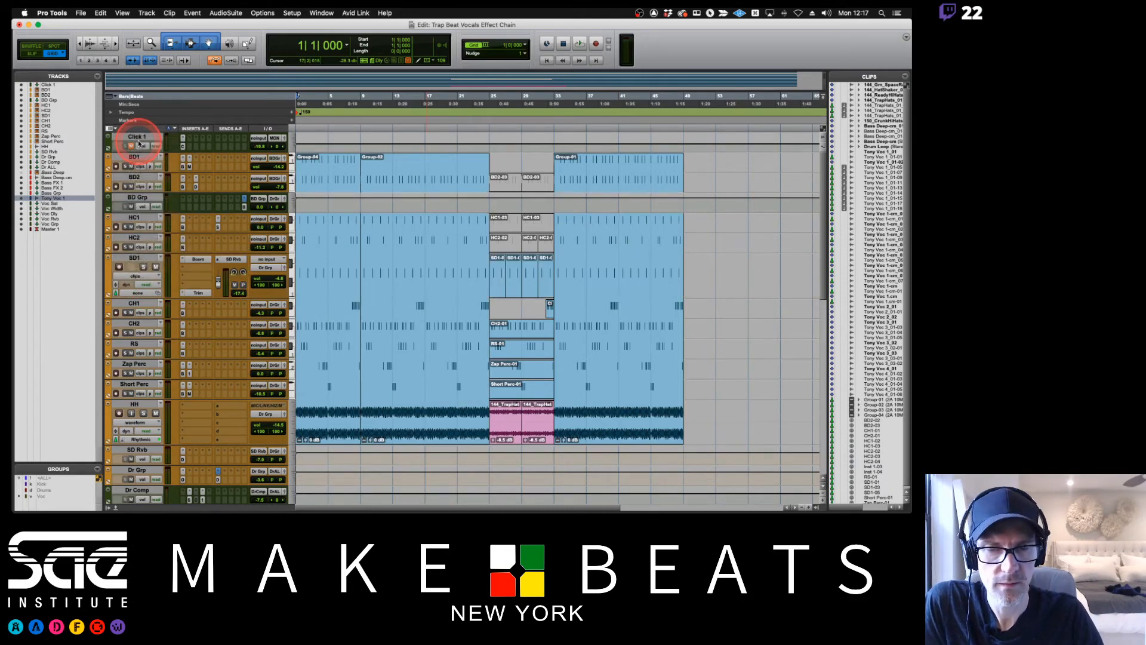
pyautogui.scroll(-4, 635, 225)
pyautogui.scroll(-3, 637, 228)
pyautogui.scroll(6, 637, 229)
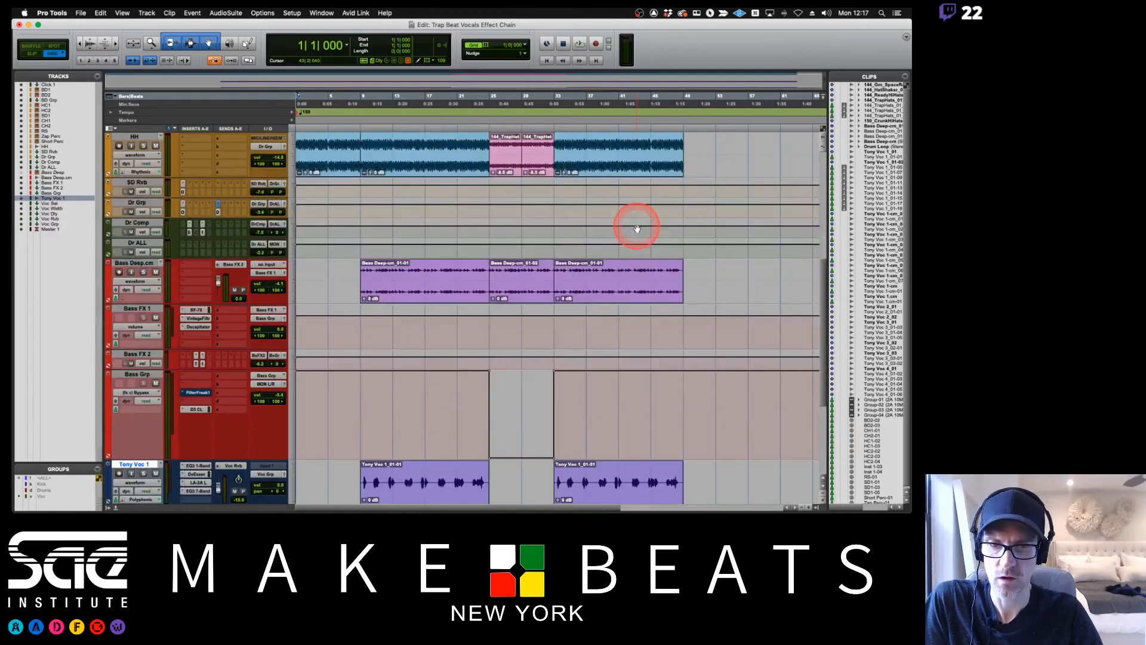
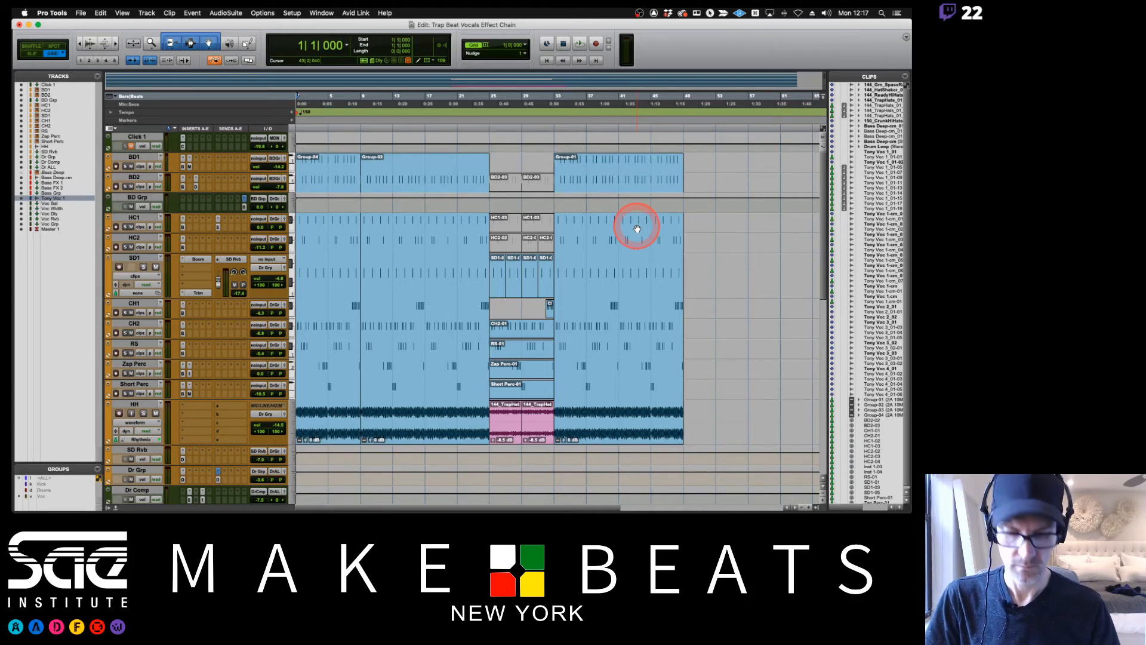
# Add a marker named Top at bar 1, and reduce the enlarged tracks to a small uniform height.
pyautogui.press('KP_Enter')
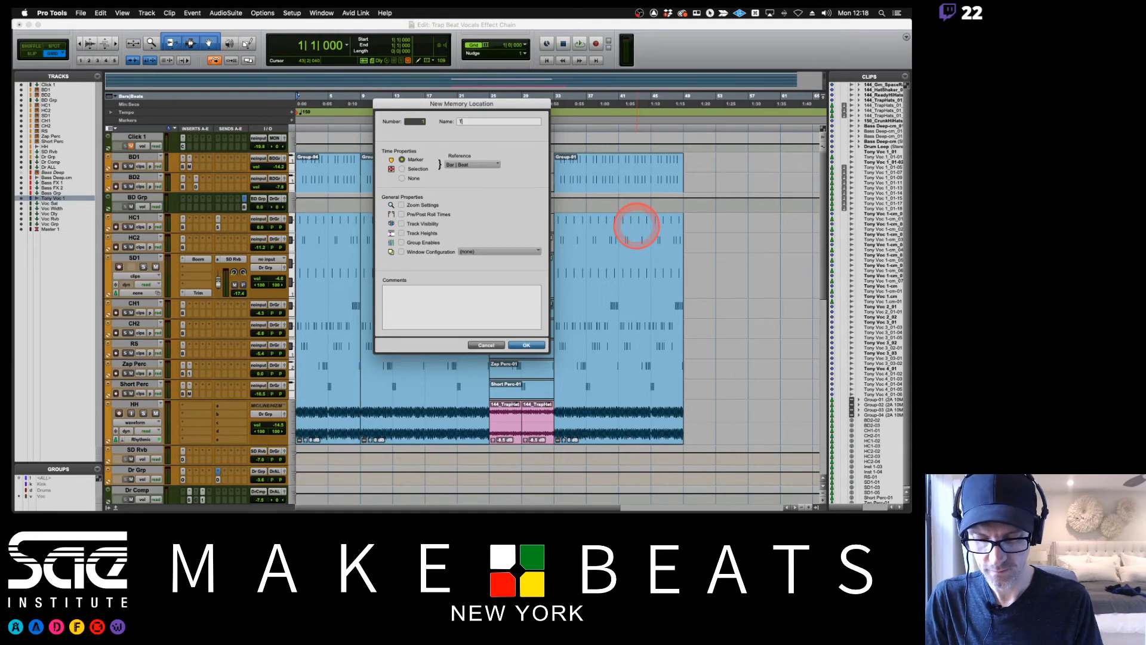
pyautogui.press('Return')
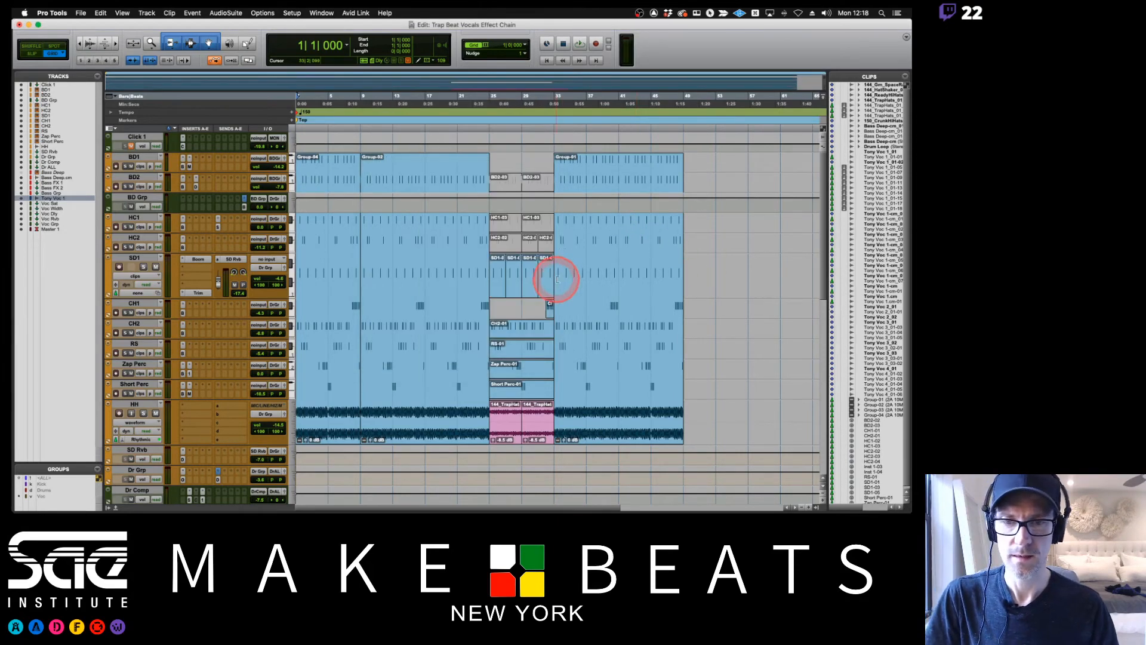
pyautogui.scroll(-5, 552, 275)
pyautogui.scroll(3, 555, 278)
pyautogui.scroll(-5, 557, 278)
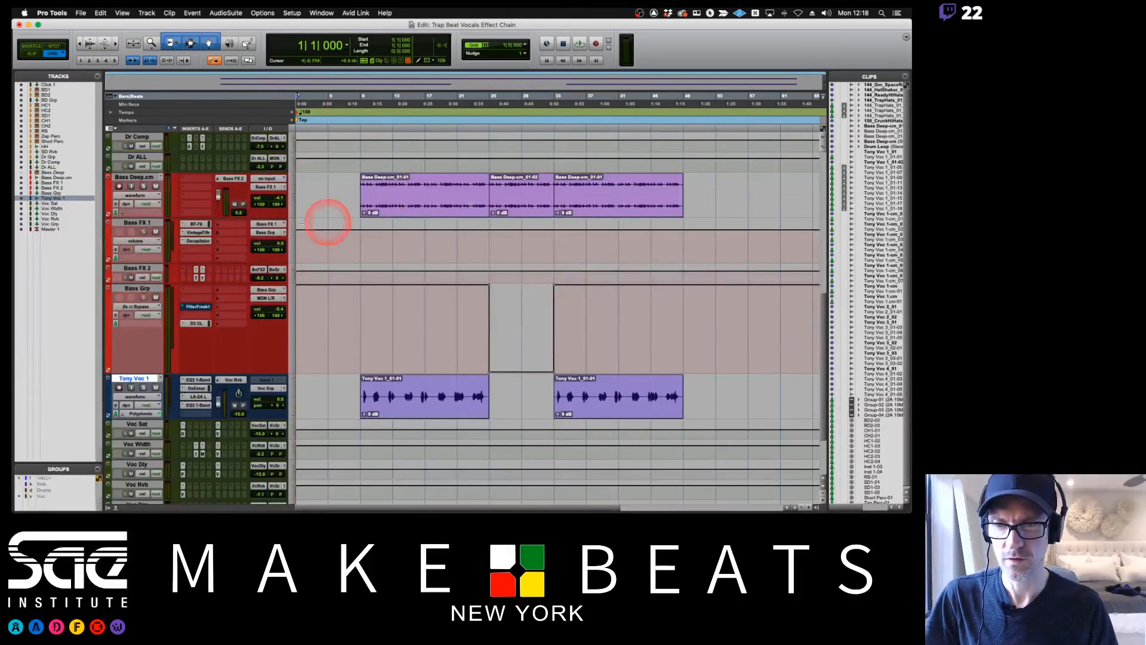
pyautogui.click(295, 209)
pyautogui.click(295, 207)
pyautogui.scroll(10, 422, 256)
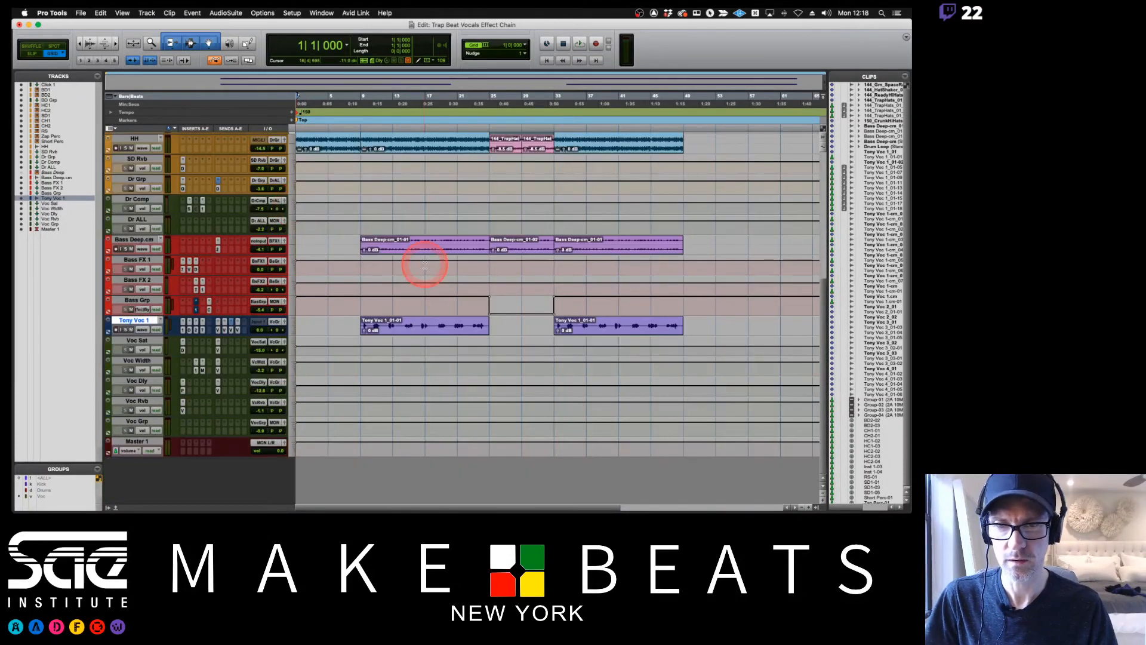
pyautogui.scroll(-3, 425, 264)
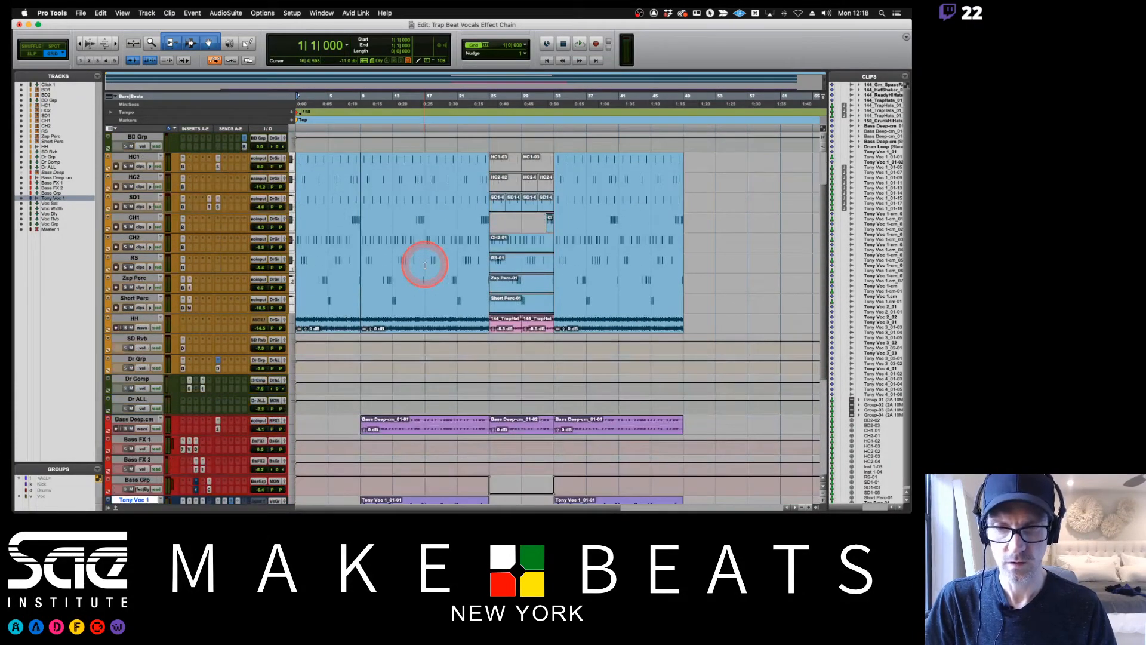
# Add a marker named V1 at bar 9, where the bass and vocal enter.
pyautogui.click(360, 101)
pyautogui.press('KP_Enter')
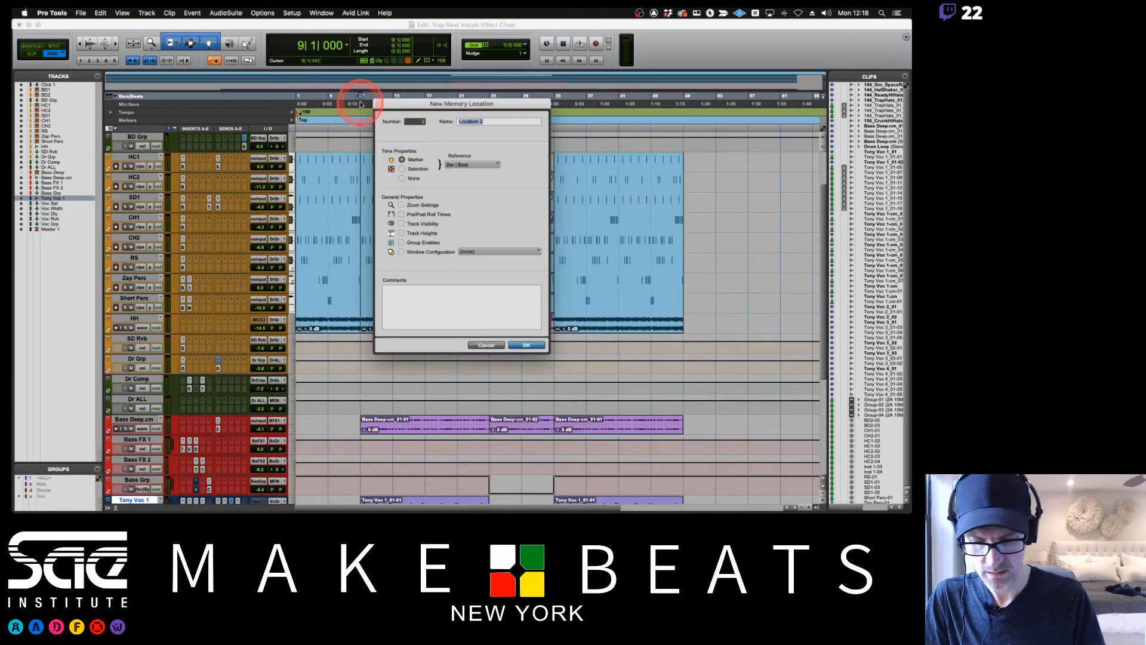
pyautogui.write('V1')
pyautogui.press('Return')
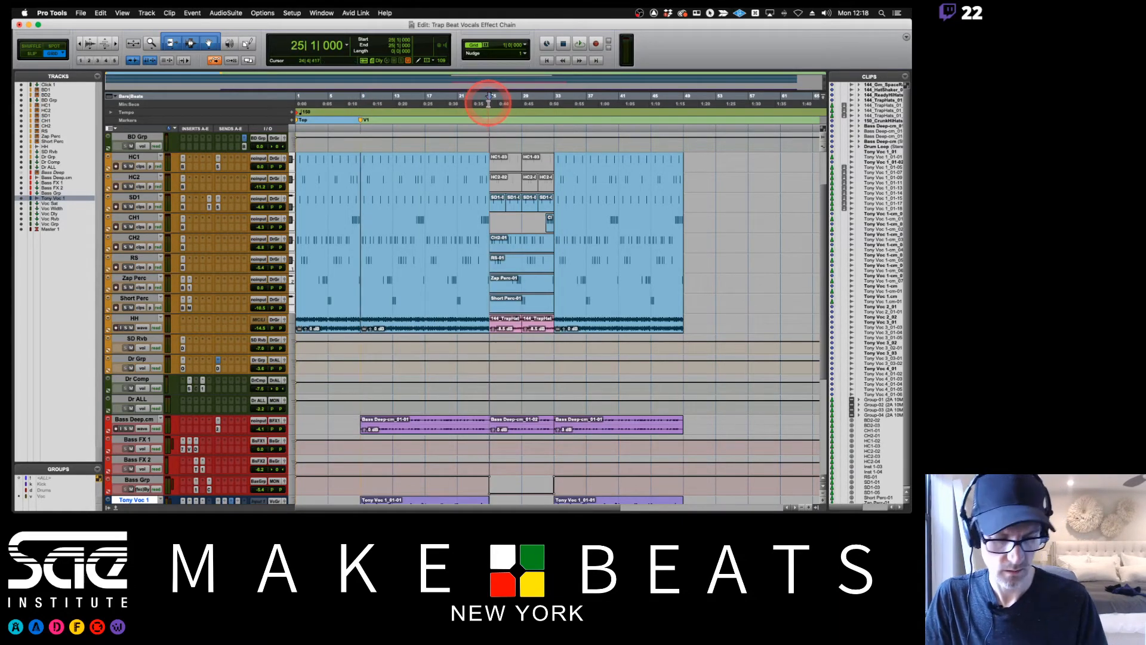
# Add a marker named Break at bar 25 and one named V2 at bar 33.
pyautogui.press('KP_Enter')
pyautogui.write('Break')
pyautogui.press('Return')
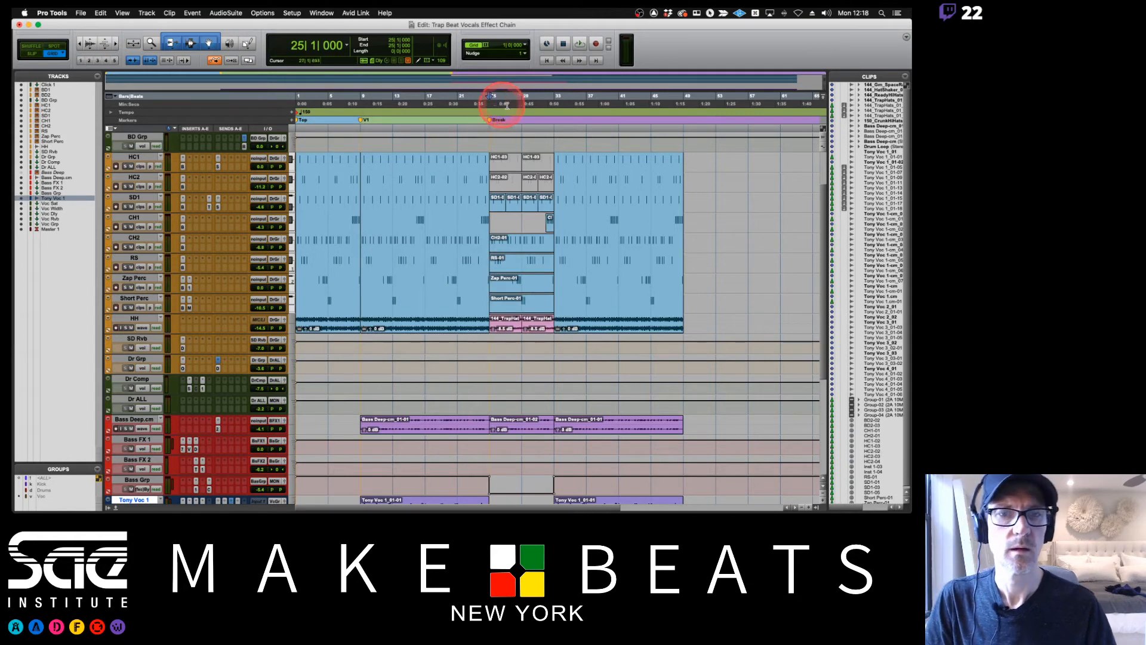
pyautogui.press('KP_Enter')
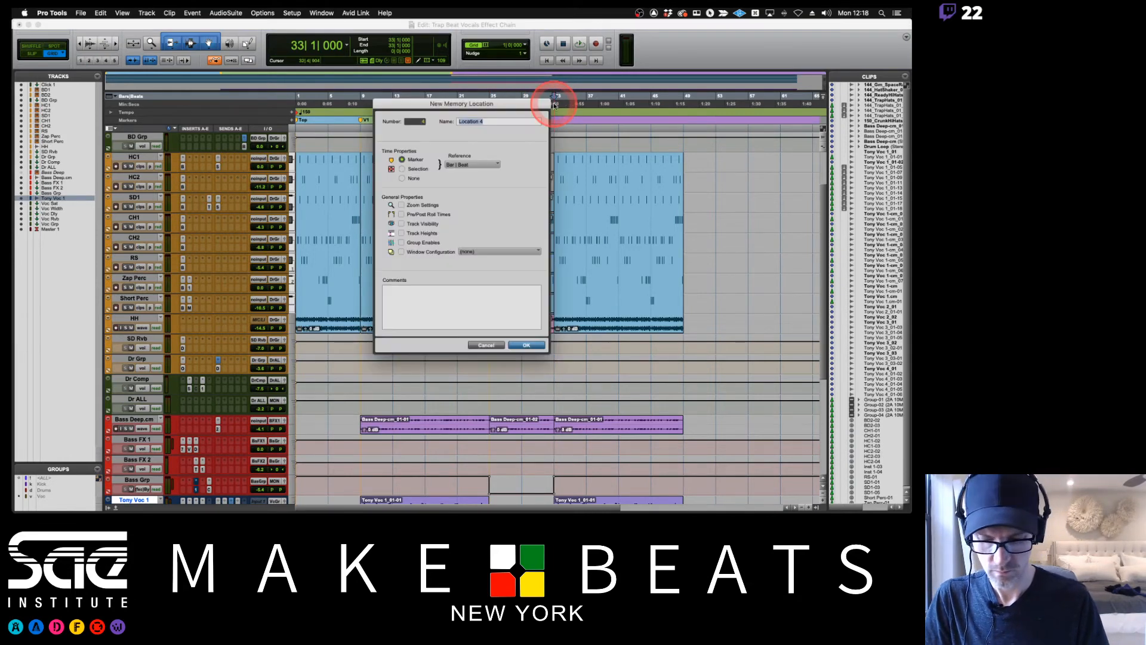
pyautogui.write('V2')
pyautogui.press('Return')
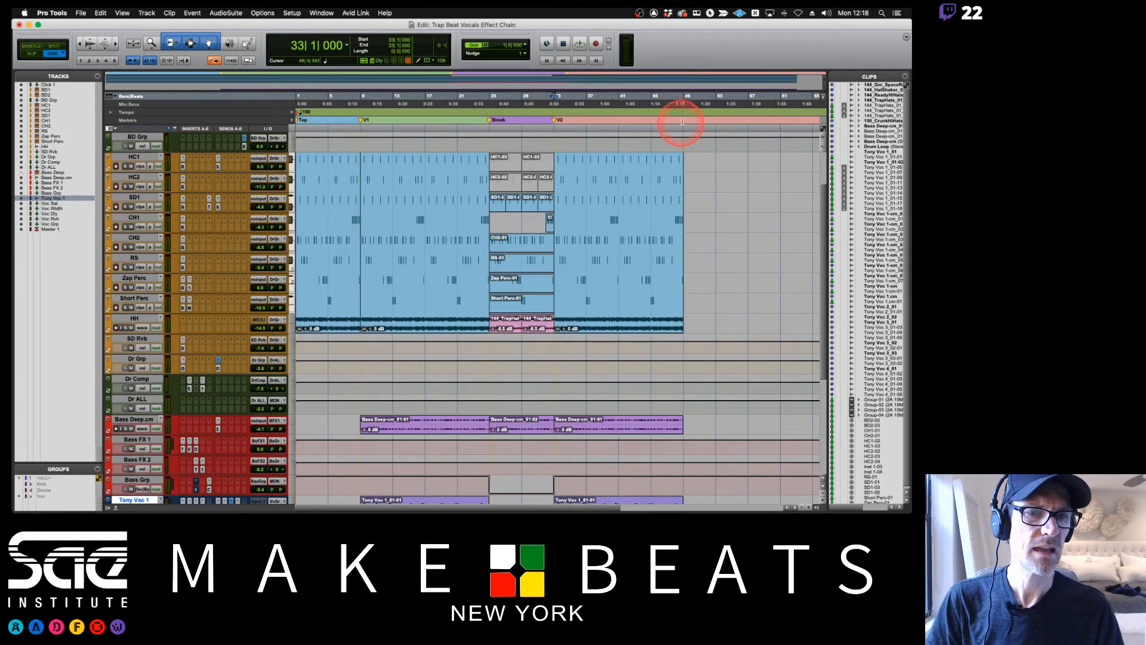
# Audition the last bar of the arrangement, leading into bar 49.
pyautogui.click(684, 97)
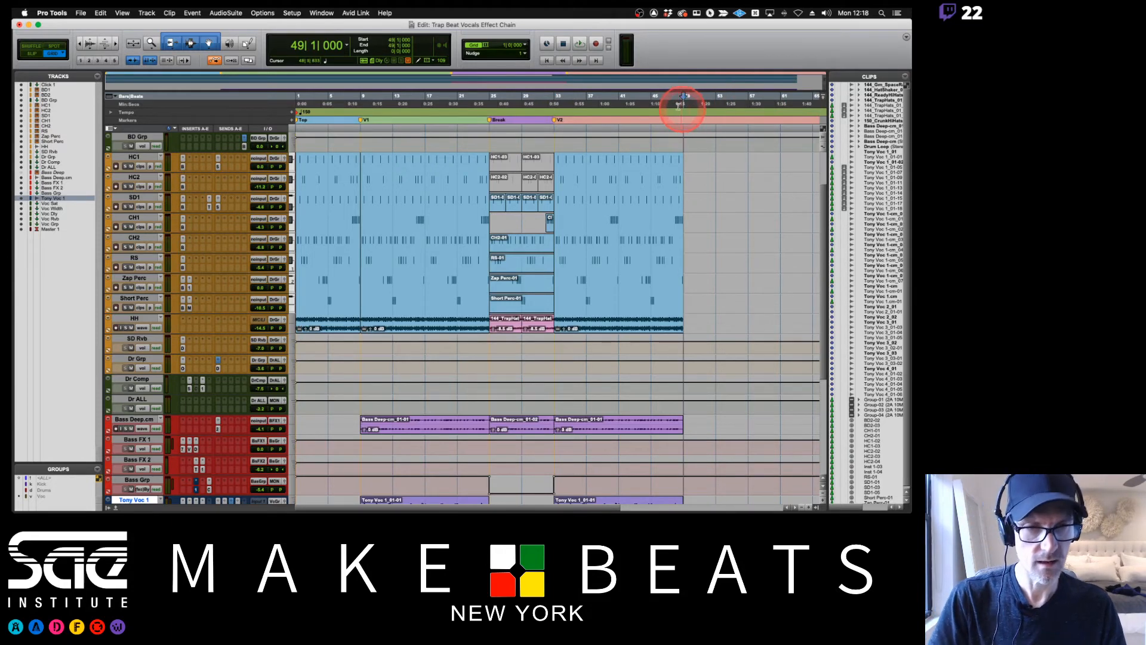
pyautogui.click(671, 102)
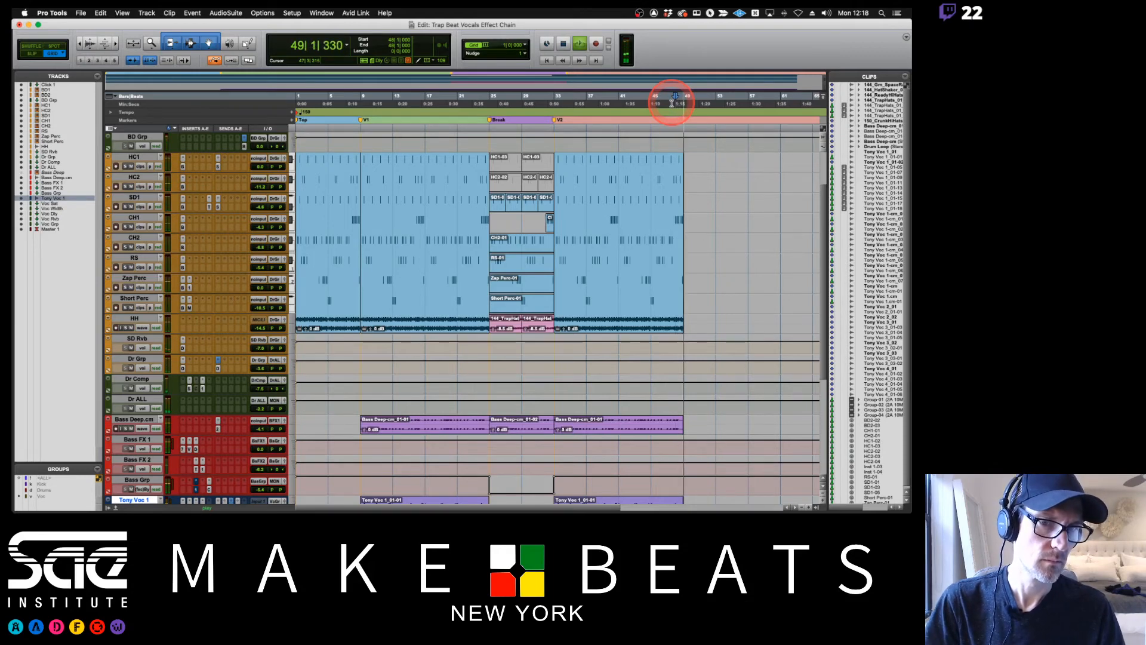
pyautogui.press('space')
# Ungroup all clips in the V2 drum clip group and delete the last CH1 clip before bar 49.
pyautogui.press('super+bracketright')
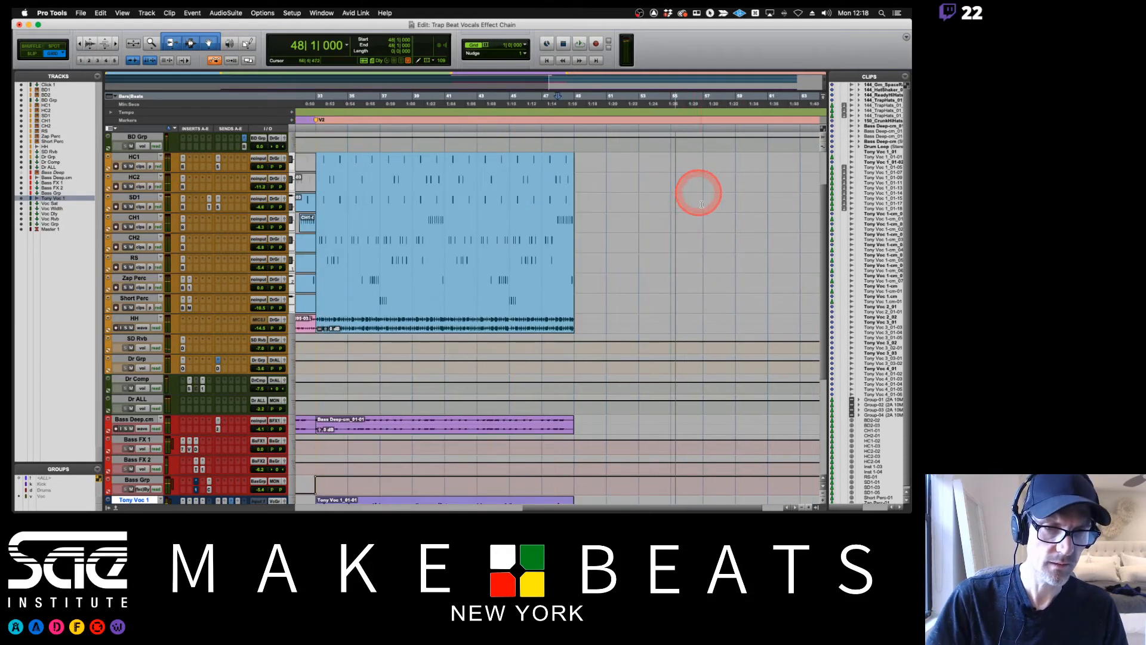
pyautogui.click(485, 313)
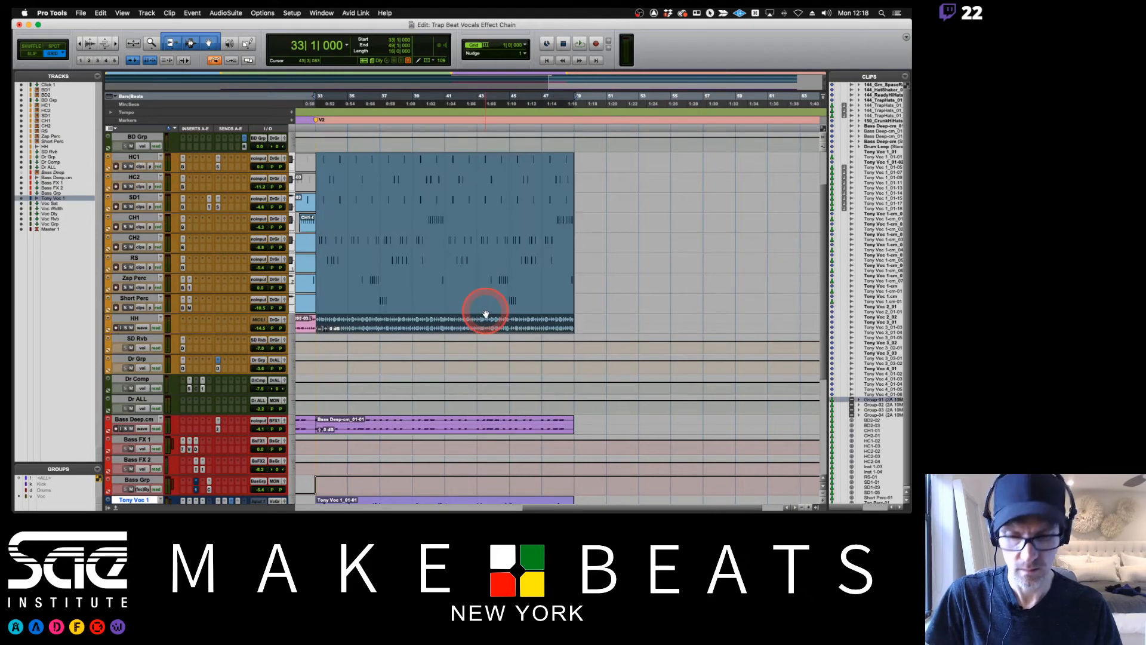
pyautogui.press('super+alt+u')
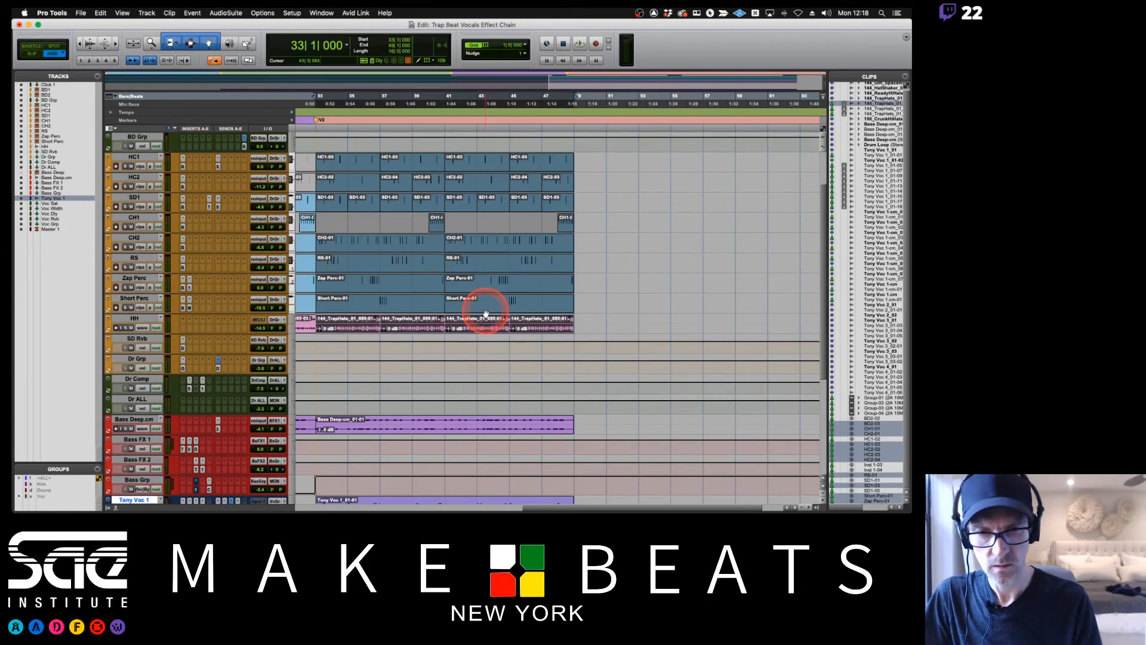
pyautogui.click(608, 210)
pyautogui.moveTo(592, 220); pyautogui.dragTo(547, 221)
pyautogui.press('Delete')
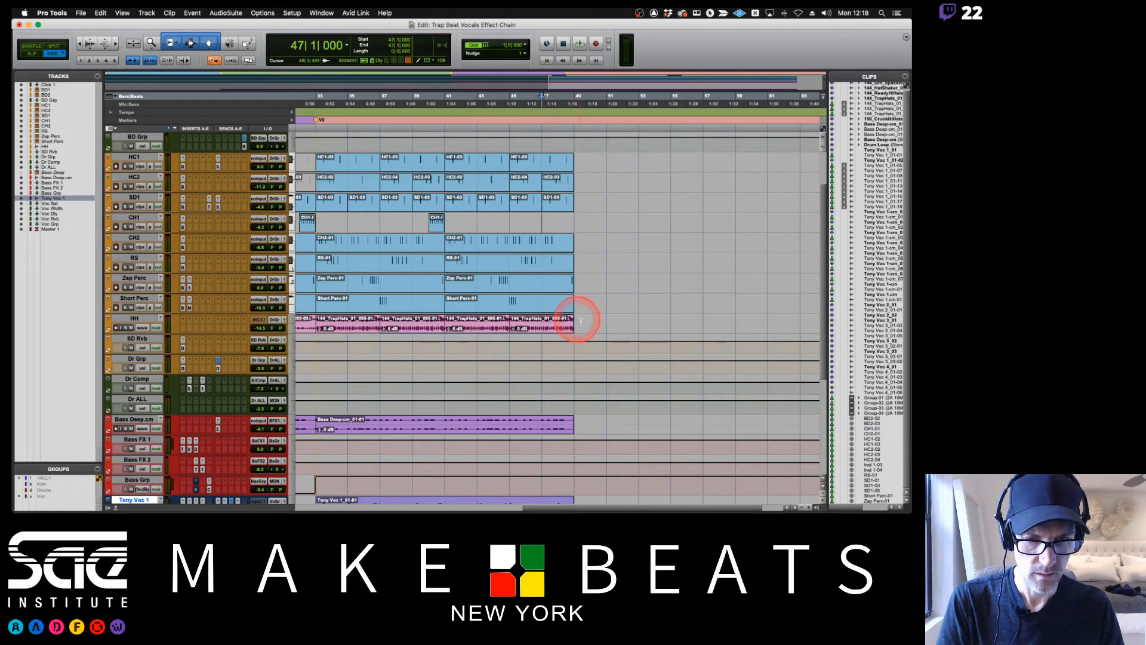
# Trim the end of the last HH clip to cut its closing hits before bar 49, auditioning from bar 48.
pyautogui.press('super+]')
pyautogui.press('super+]')
pyautogui.press('super+]')
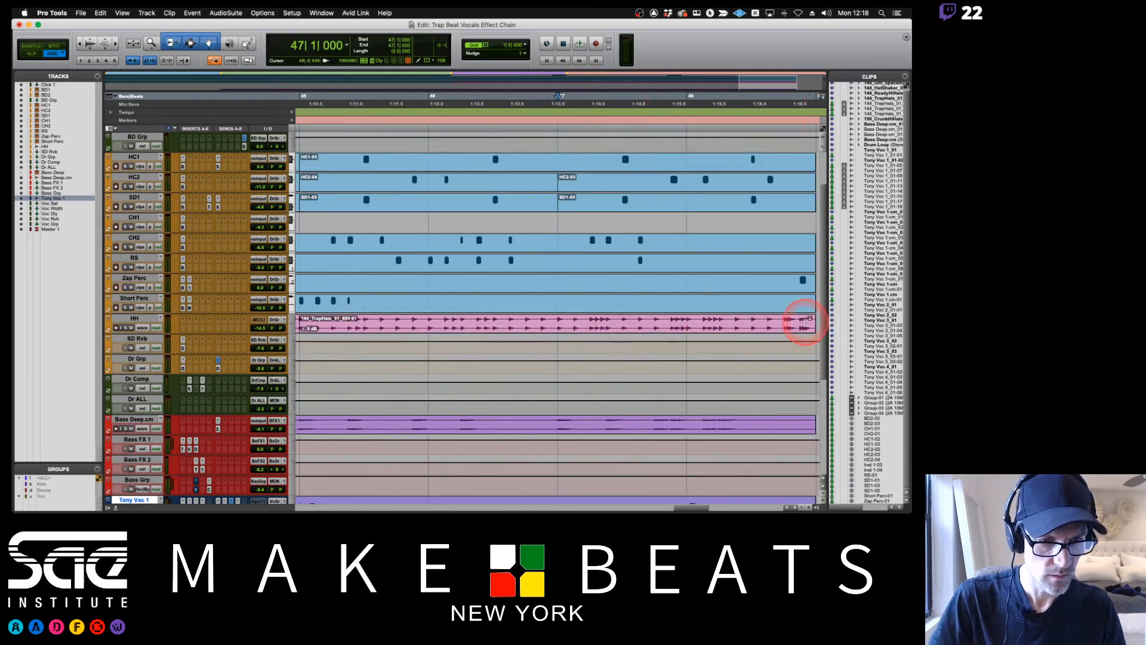
pyautogui.hscroll(5, 752, 335)
pyautogui.hscroll(-3, 727, 328)
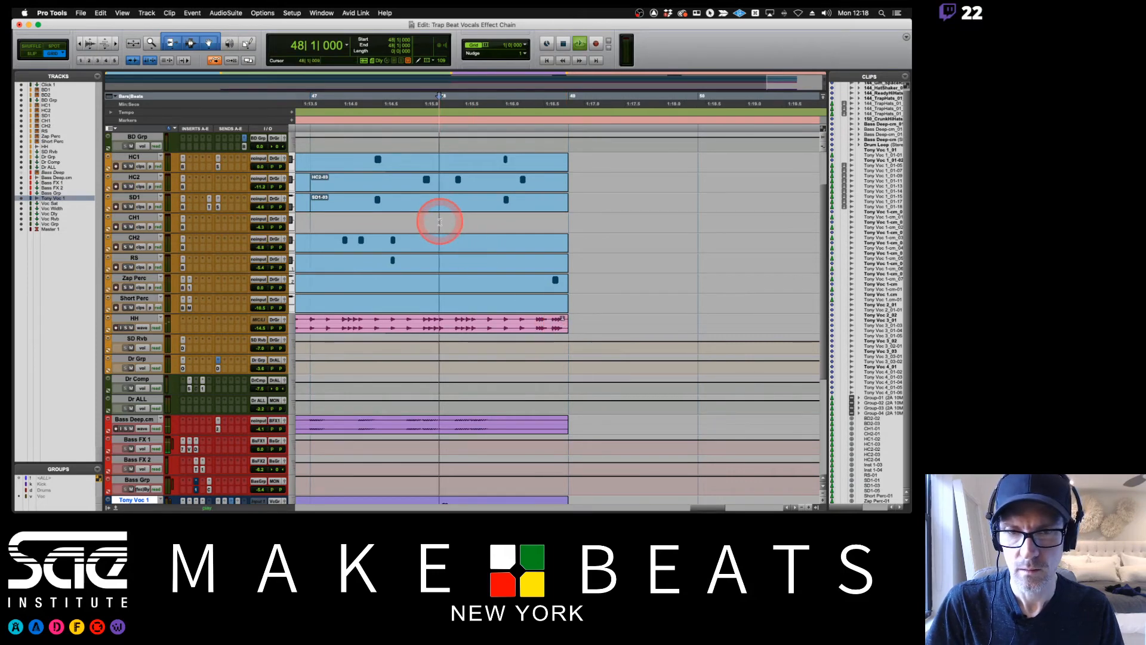
pyautogui.press('space')
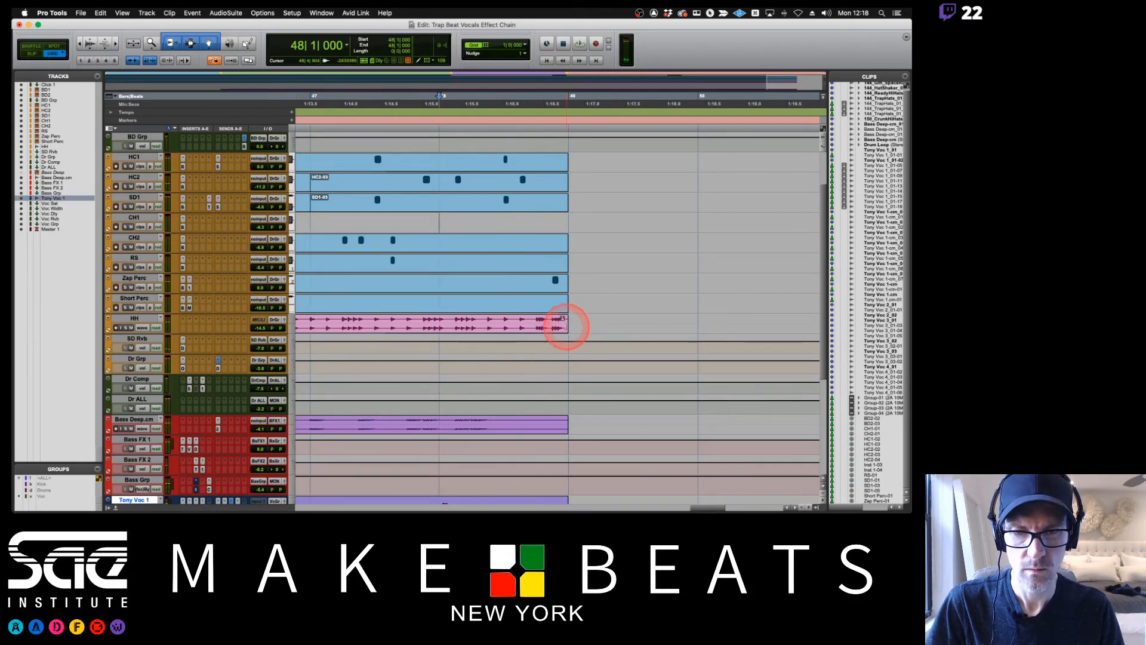
pyautogui.moveTo(566, 326); pyautogui.dragTo(535, 326)
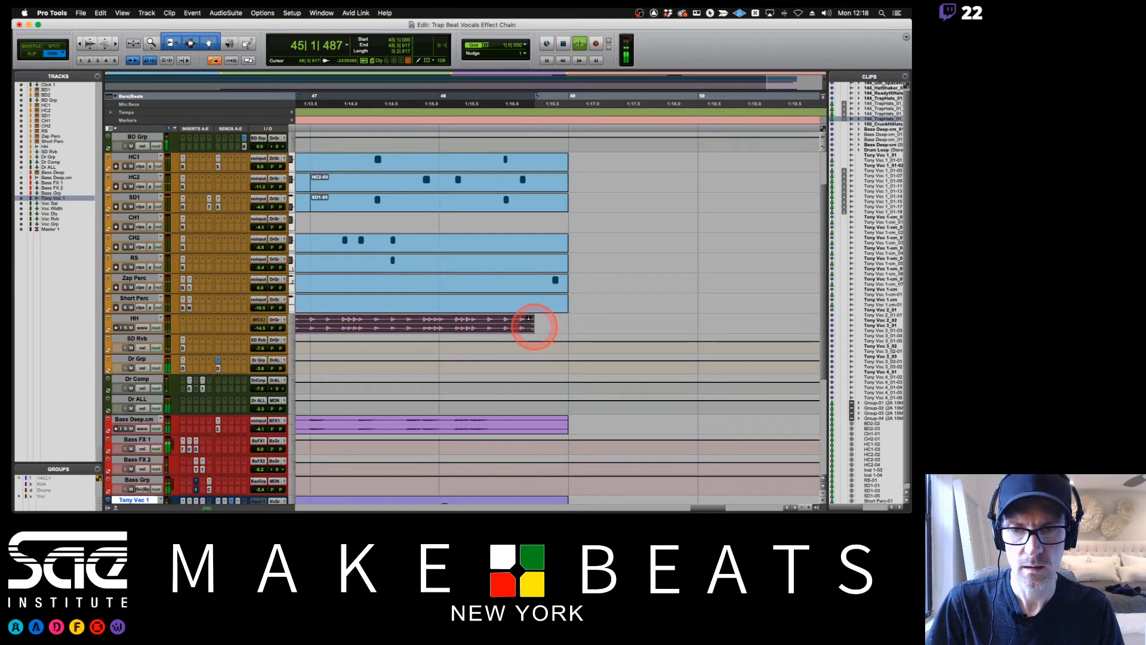
pyautogui.press('space')
pyautogui.click(438, 217)
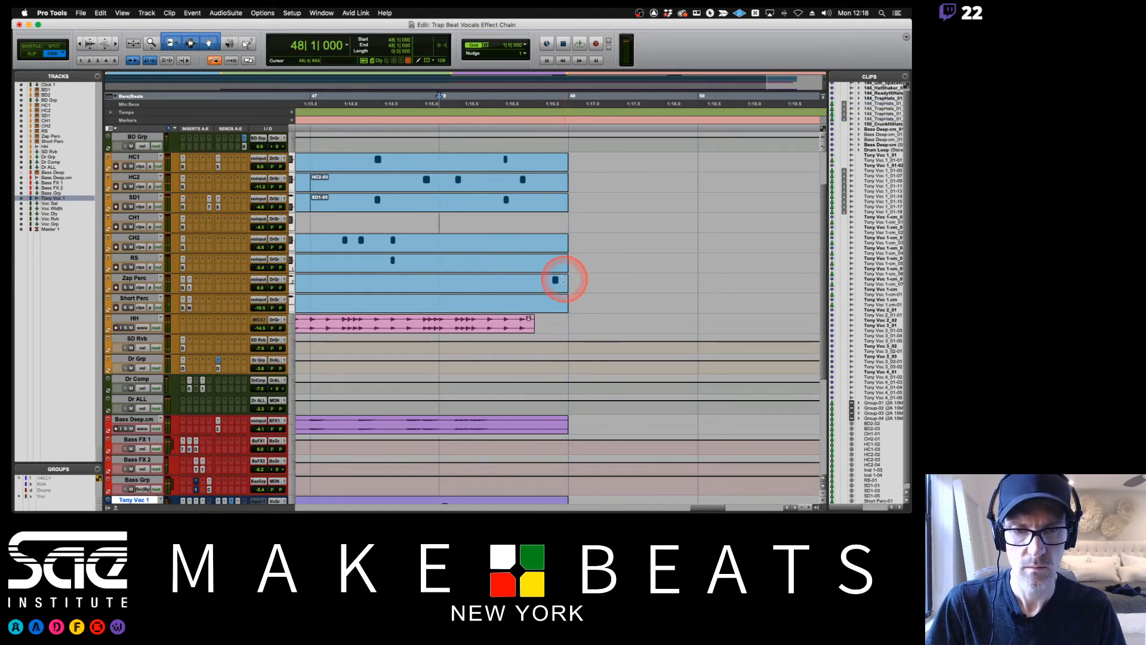
# Trim the end of the last Zap Perc clip to remove its final note, and audition from bar 48.
pyautogui.moveTo(555, 273); pyautogui.dragTo(545, 275)
pyautogui.click(439, 160)
pyautogui.press('space')
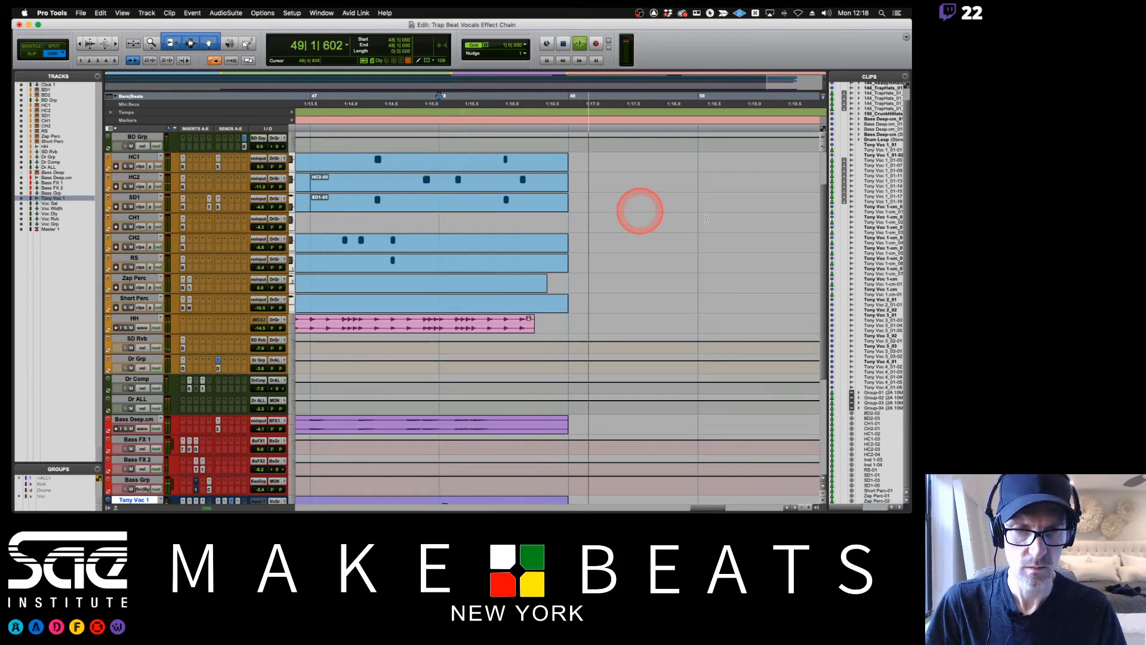
pyautogui.press('space')
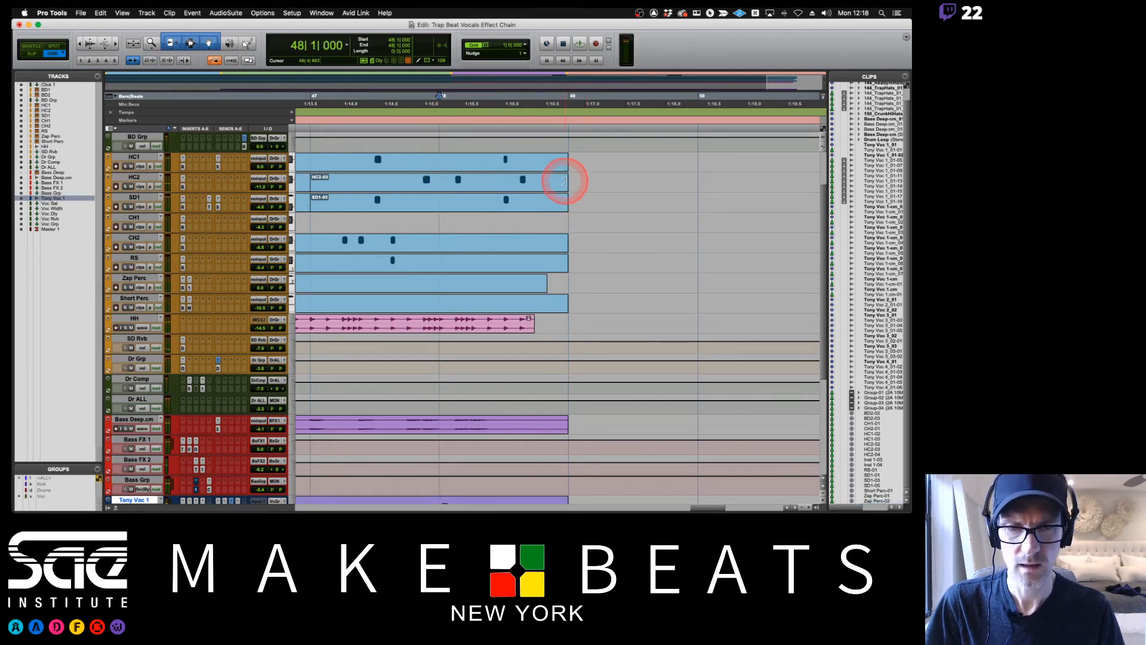
# Trim the end of the last HC2 clip to drop its final note, and play the ending from bar 48.
pyautogui.moveTo(561, 179); pyautogui.dragTo(514, 183)
pyautogui.press('space')
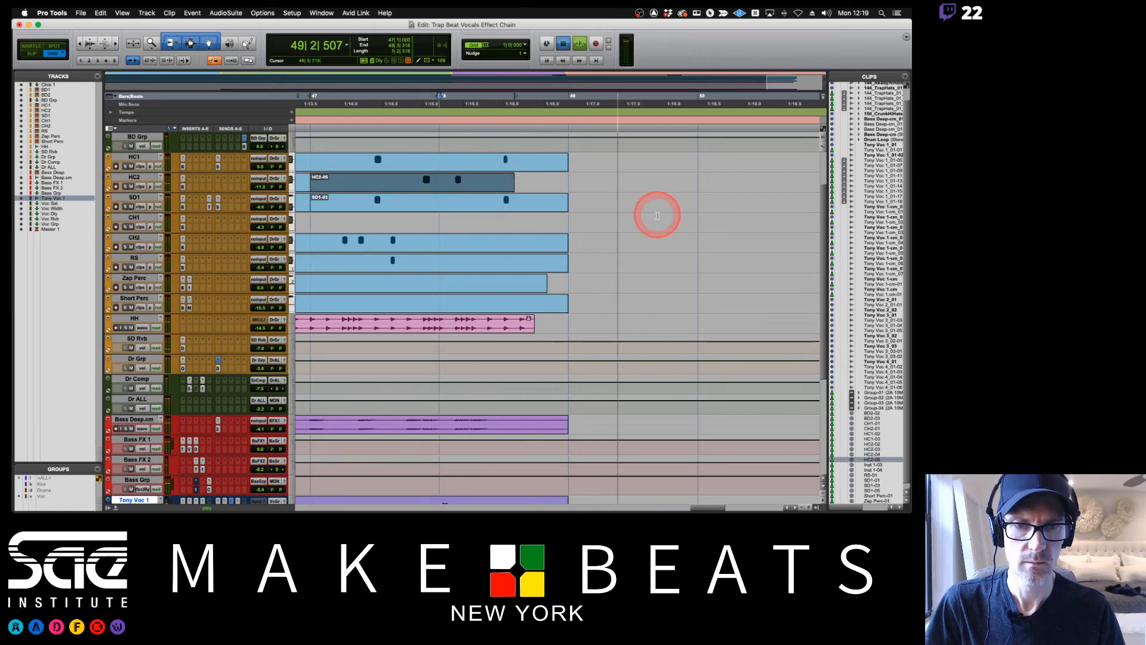
pyautogui.press('space')
# Add a marker named End at bar 50, just after the last clips.
pyautogui.scroll(3, 658, 215)
pyautogui.press('super+bracketleft')
pyautogui.press('super+bracketleft')
pyautogui.press('super+bracketleft')
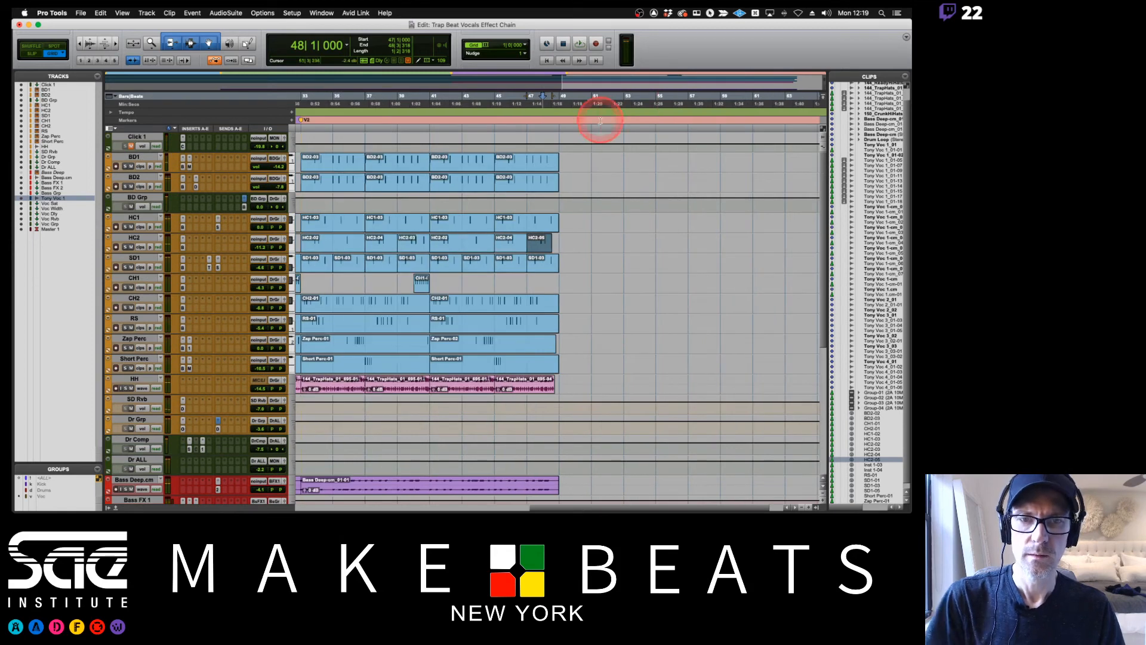
pyautogui.press('KP_Enter')
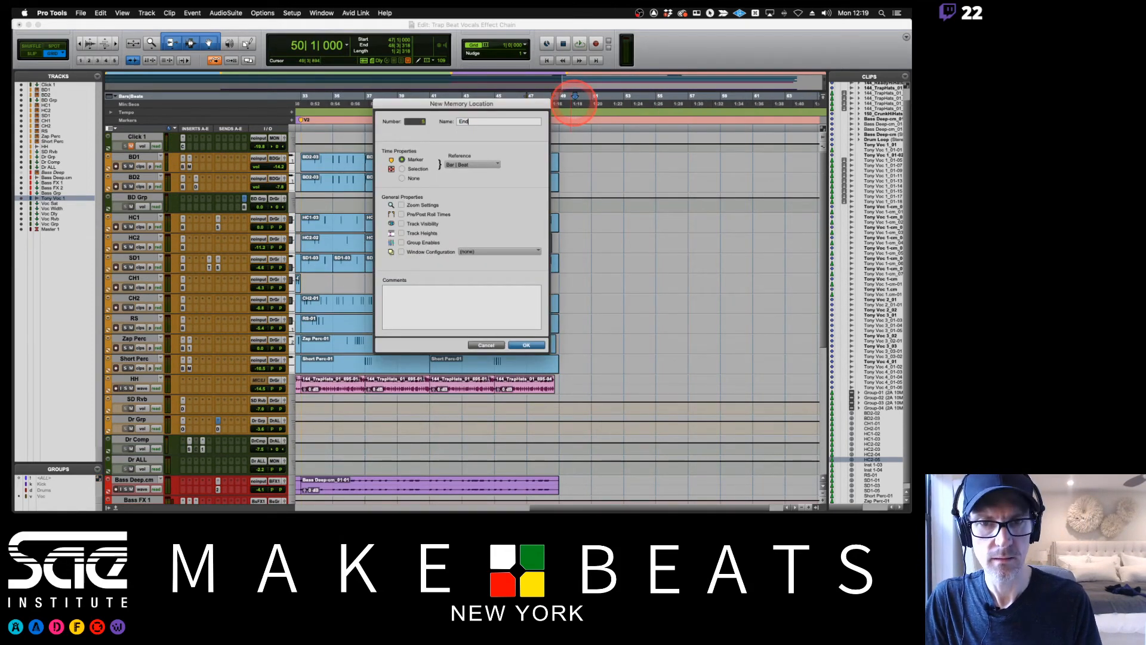
pyautogui.press('Return')
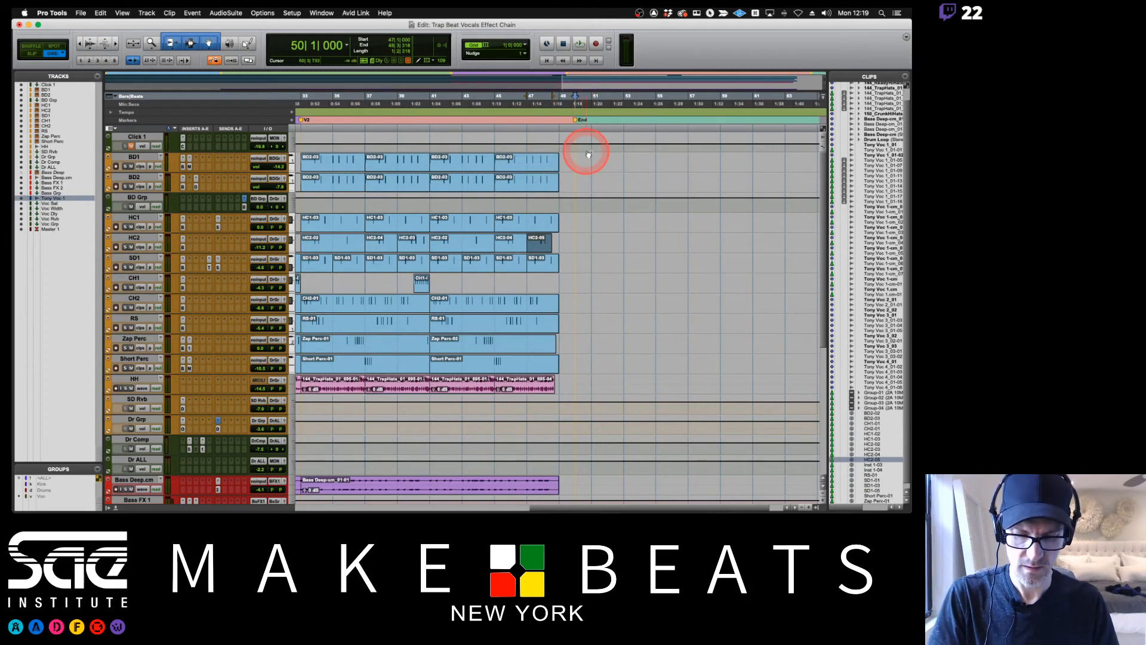
# Show the Memory Locations window and place it in the empty area beyond the last clips, over the full arrangement.
pyautogui.press('super+bracketleft')
pyautogui.press('super+bracketleft')
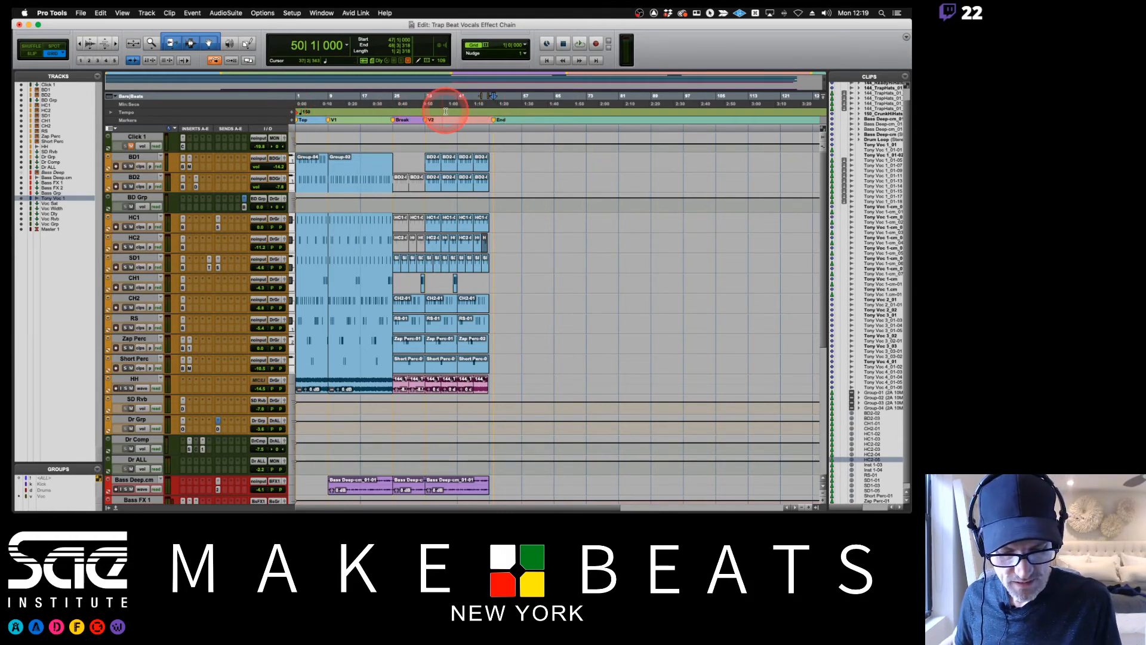
pyautogui.press('super+5')
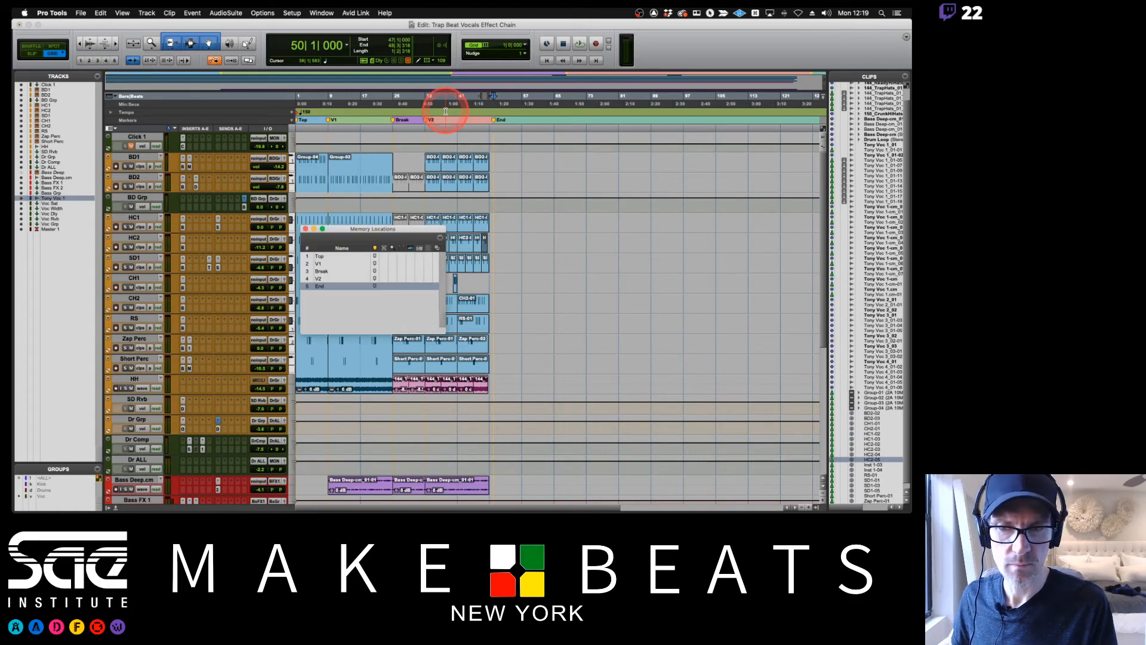
pyautogui.moveTo(425, 230); pyautogui.dragTo(633, 159)
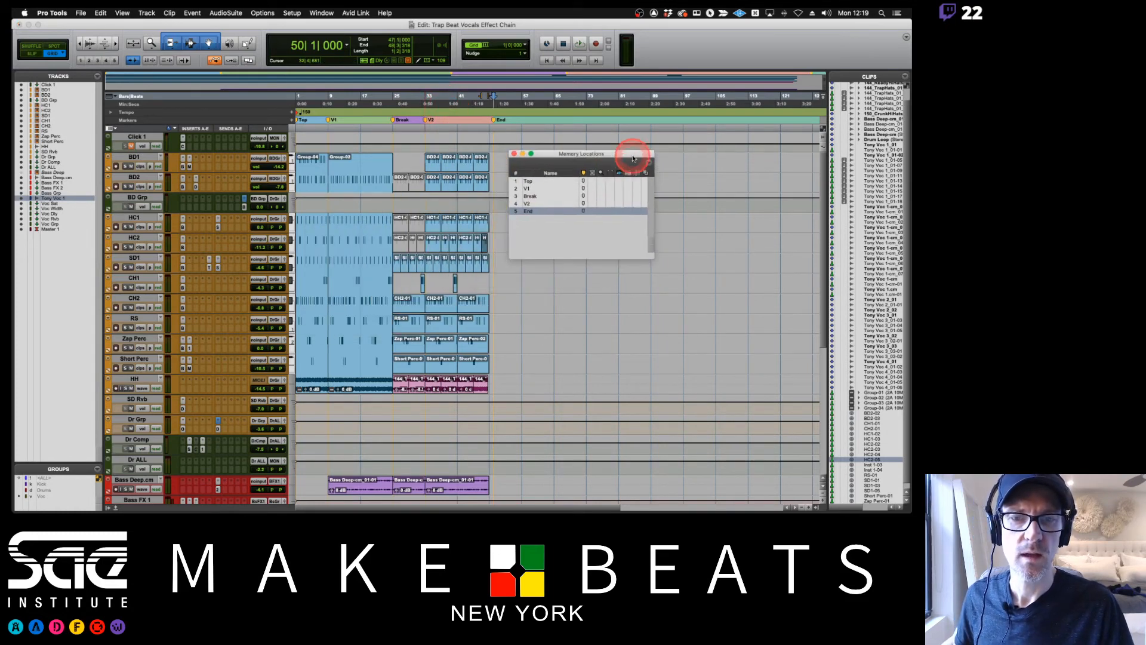
pyautogui.click(321, 12)
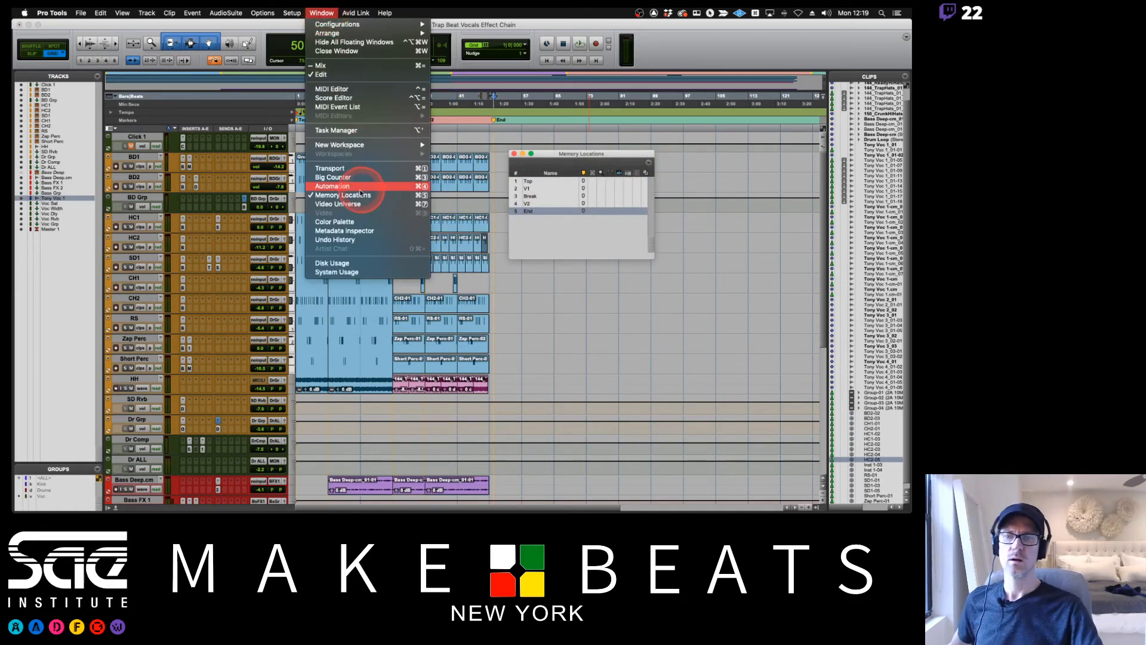
pyautogui.click(543, 170)
# Recall the Top, Break, V2 and End markers from the Memory Locations list to move through the song.
pyautogui.click(535, 187)
pyautogui.click(529, 180)
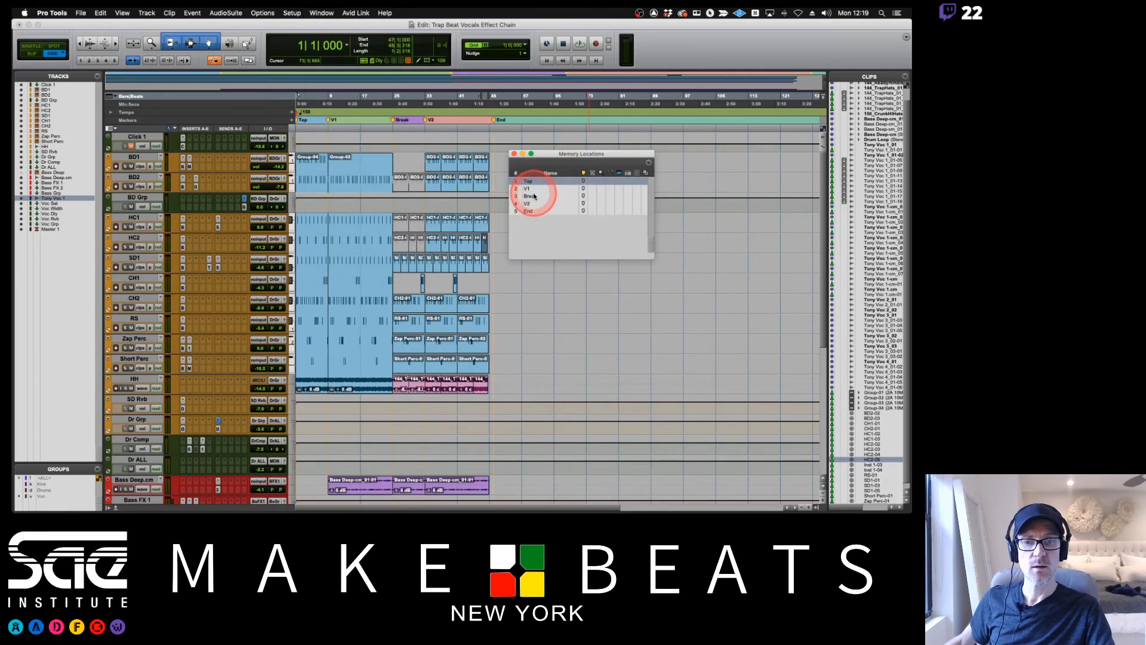
pyautogui.click(530, 195)
pyautogui.click(530, 203)
pyautogui.click(533, 210)
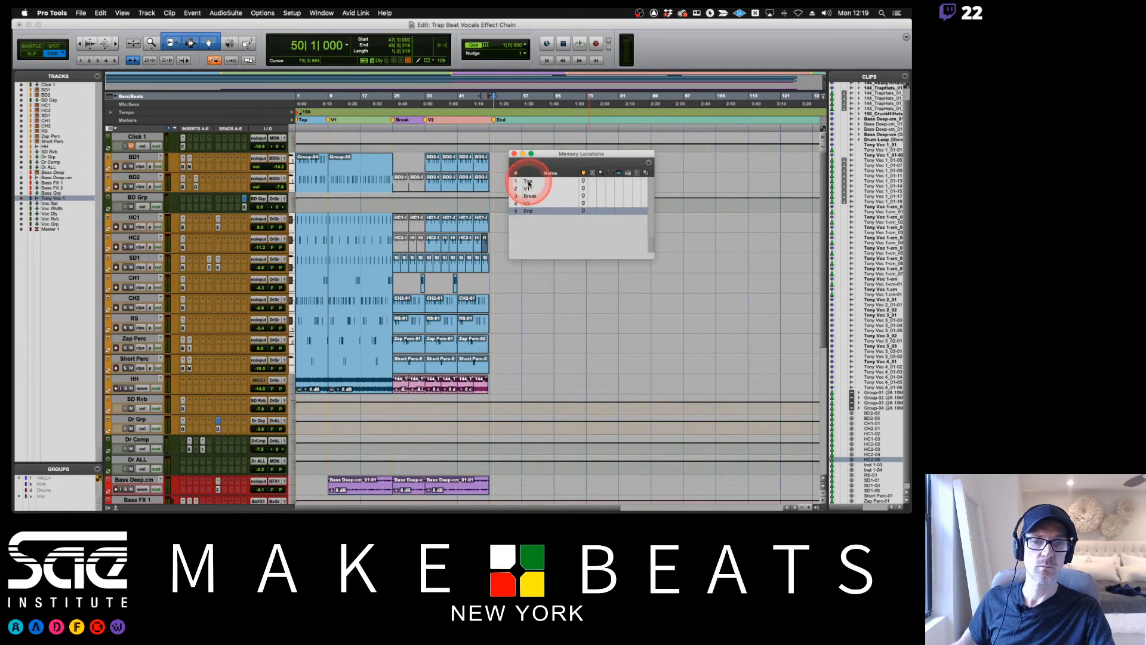
# Play the arrangement from the V1 marker, and jump to the Break marker.
pyautogui.click(529, 187)
pyautogui.press('space')
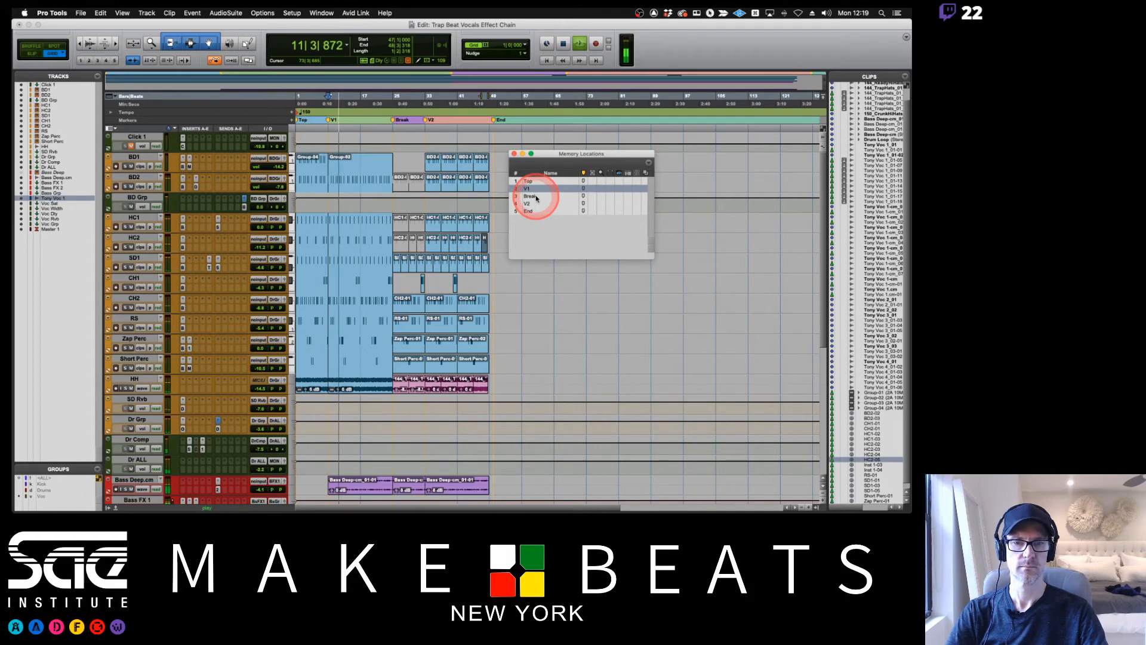
pyautogui.click(536, 197)
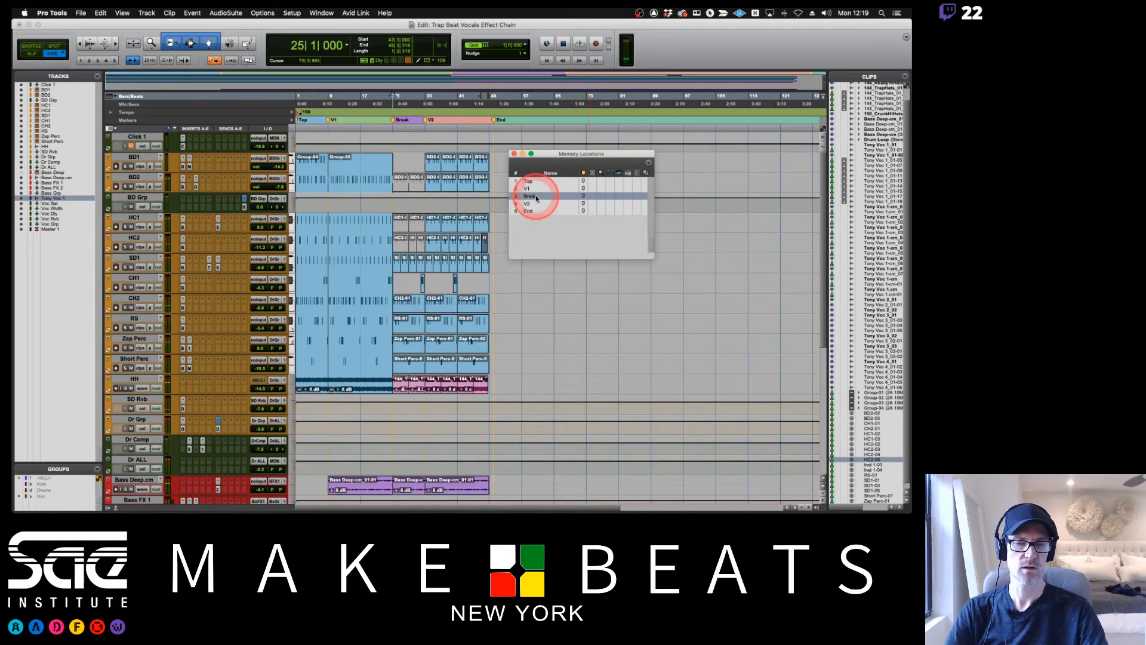
# Play the arrangement from the Break marker, jump to V2 during playback, and stop at the End marker.
pyautogui.press('space')
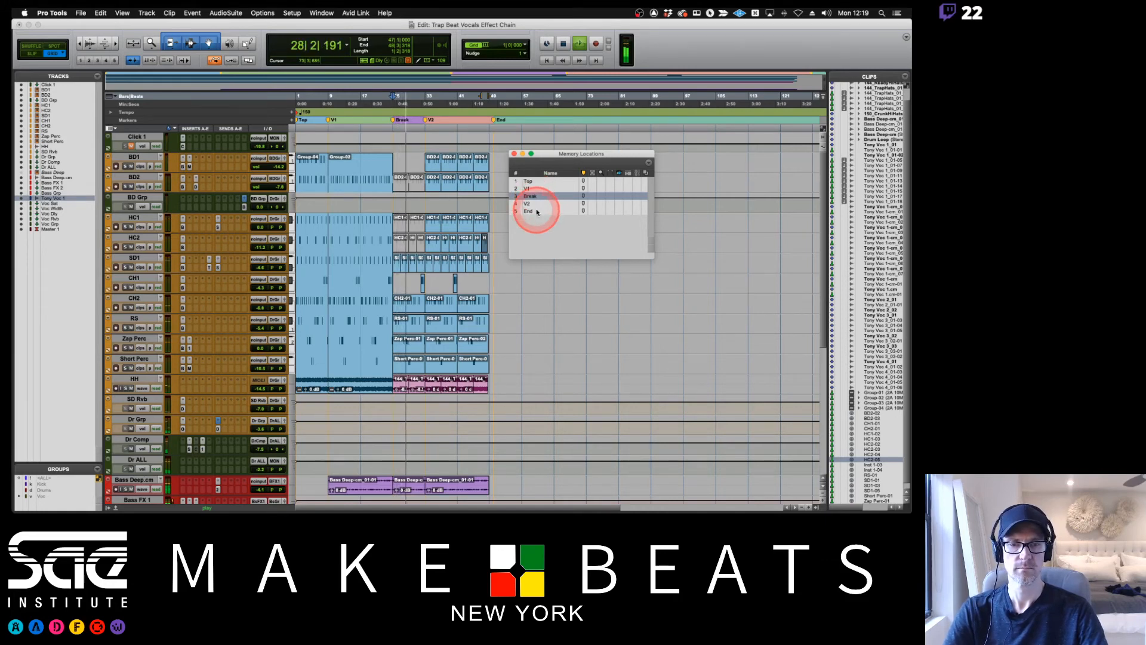
pyautogui.click(546, 203)
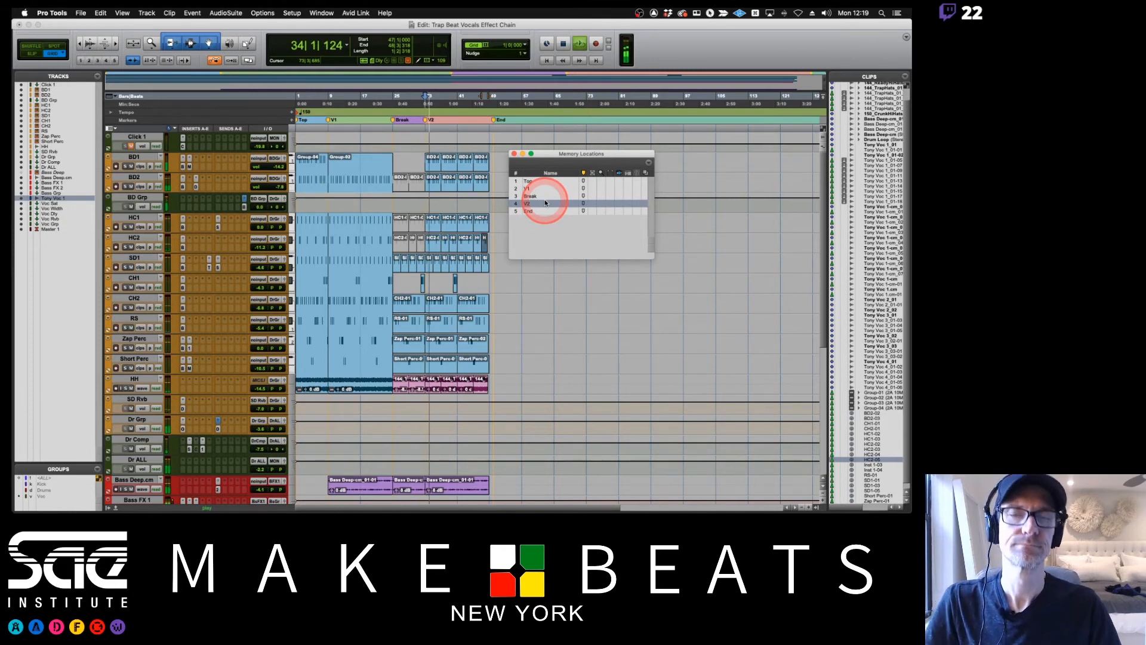
pyautogui.click(546, 211)
pyautogui.press('space')
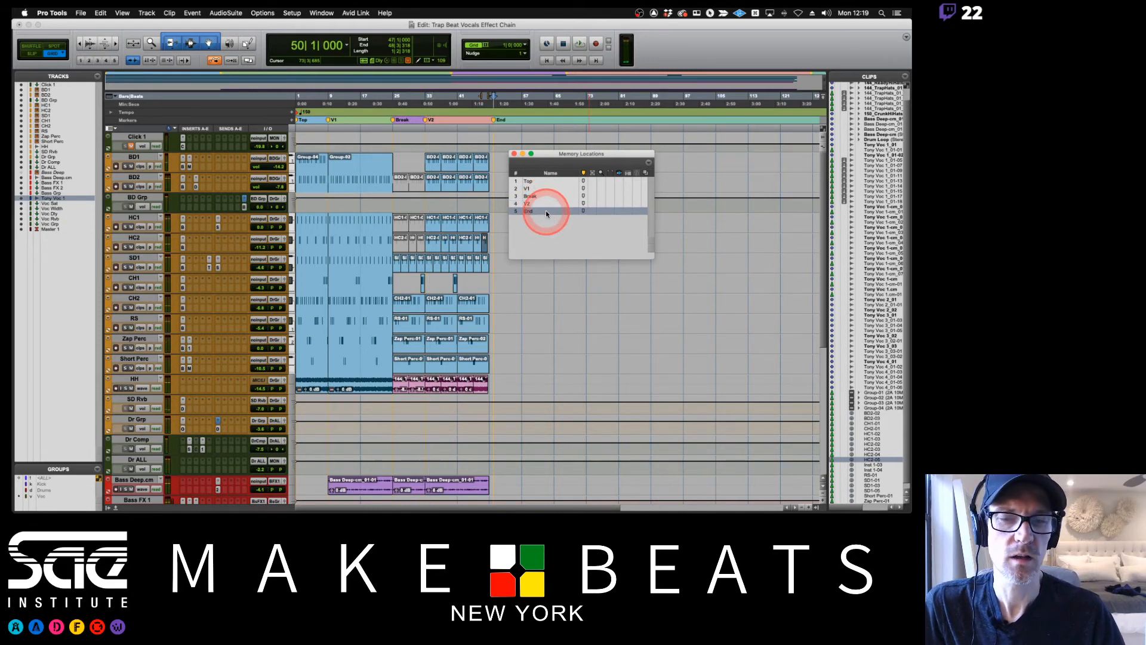
# Select the timeline range from the Top marker to the End marker through the Memory Locations list.
pyautogui.click(541, 188)
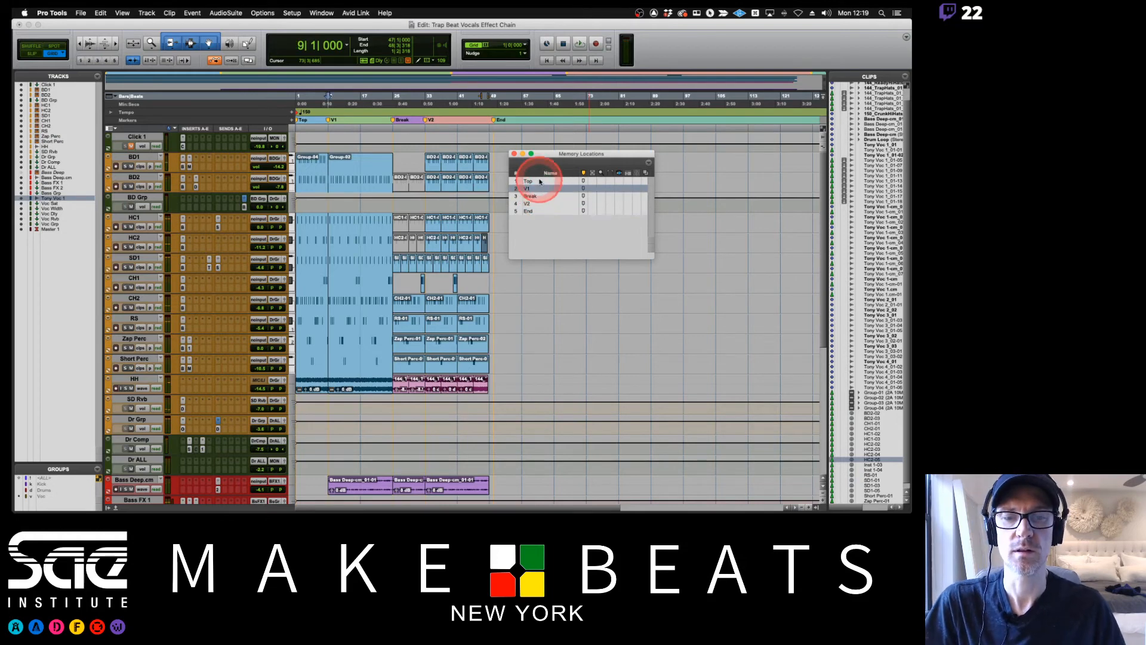
pyautogui.click(540, 181)
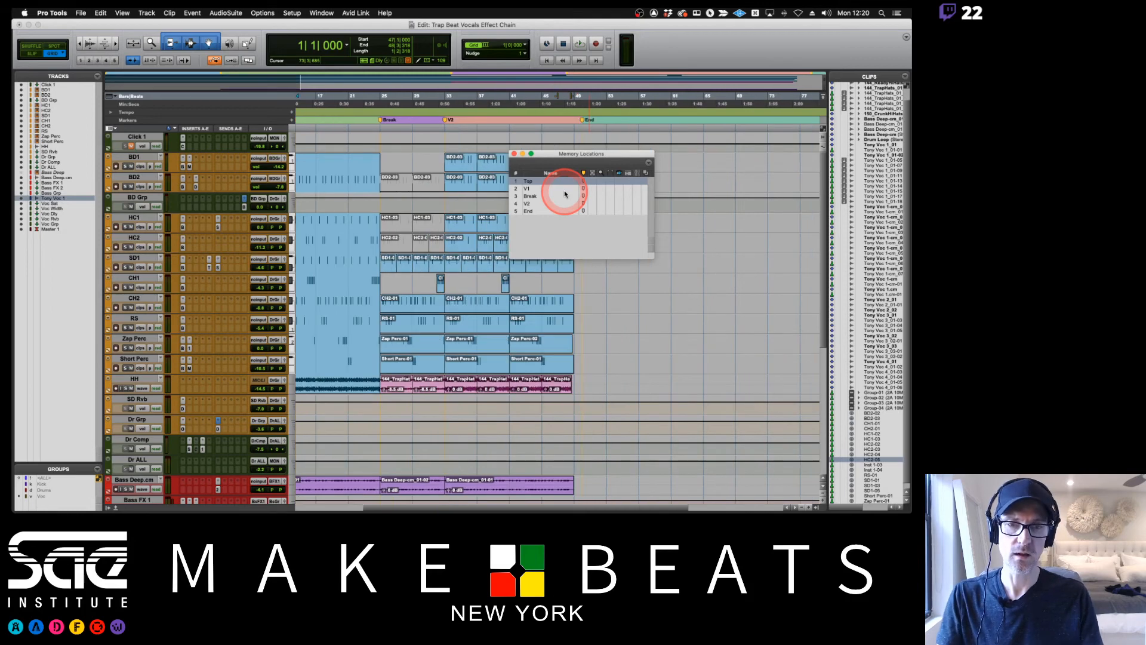
pyautogui.press('super+bracketright')
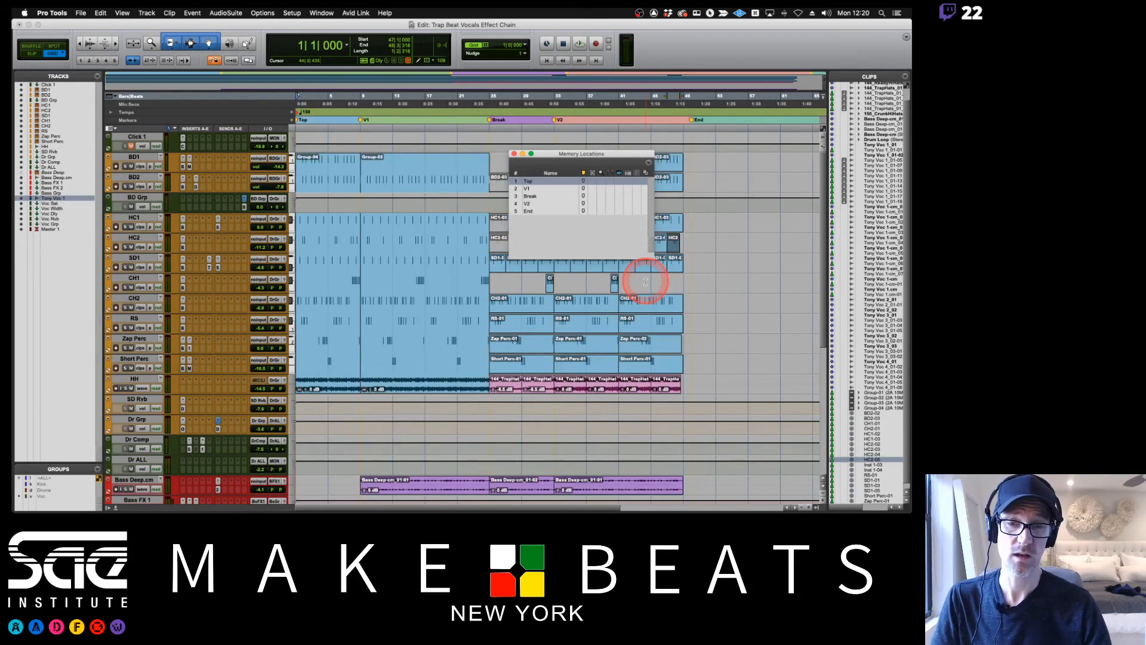
pyautogui.click(513, 154)
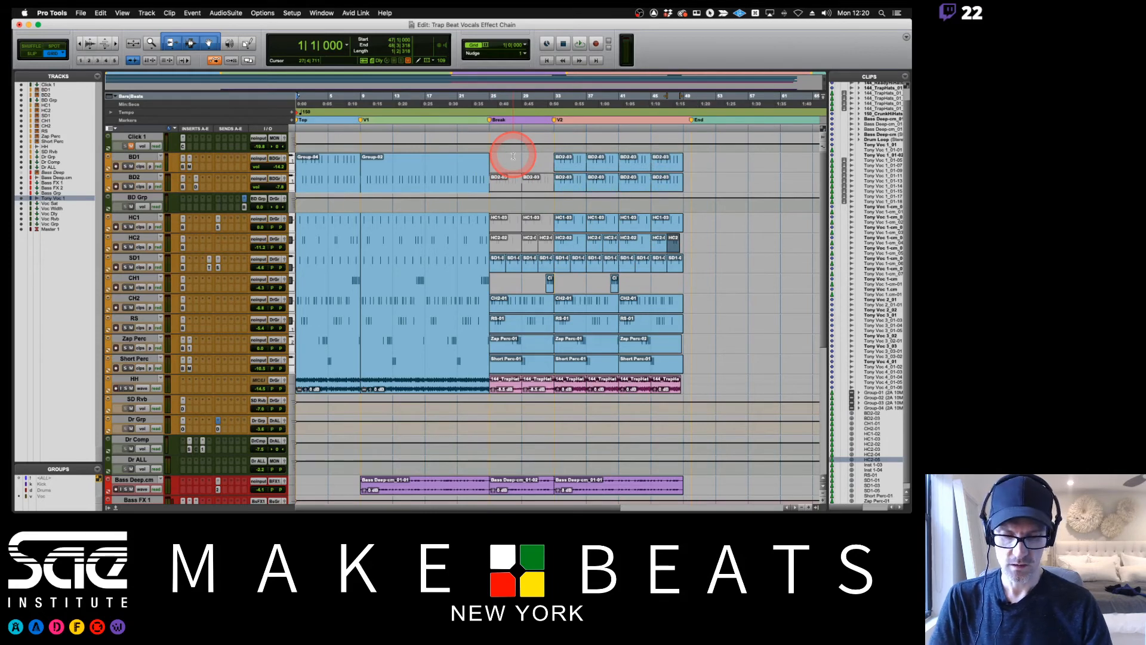
pyautogui.press('super+KP_5')
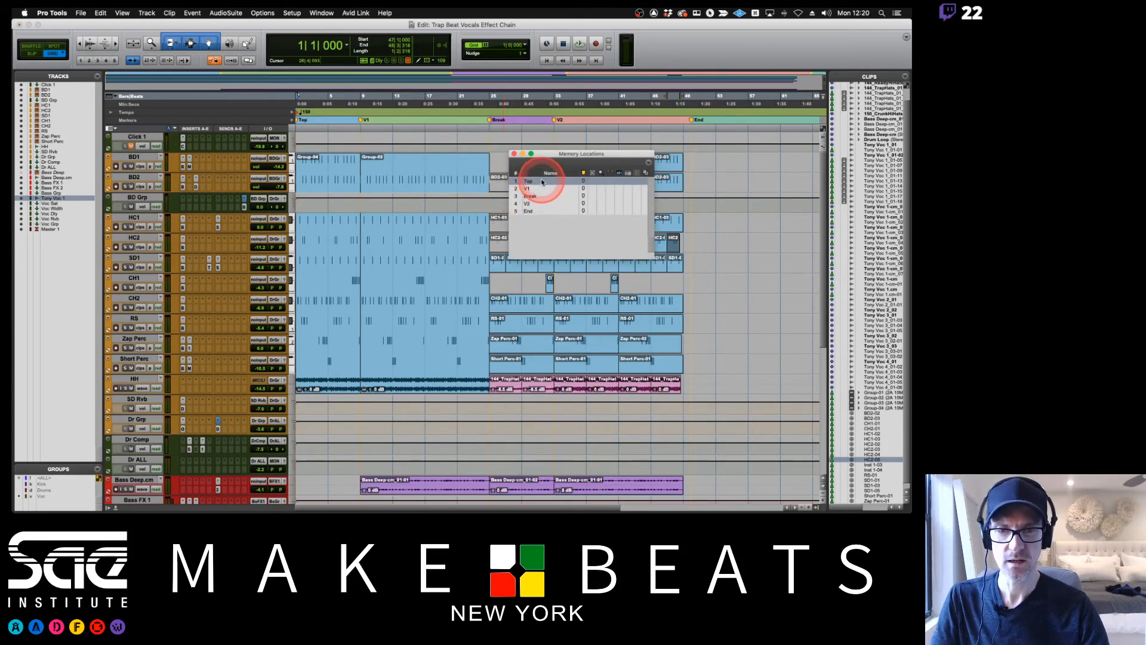
pyautogui.click(529, 211)
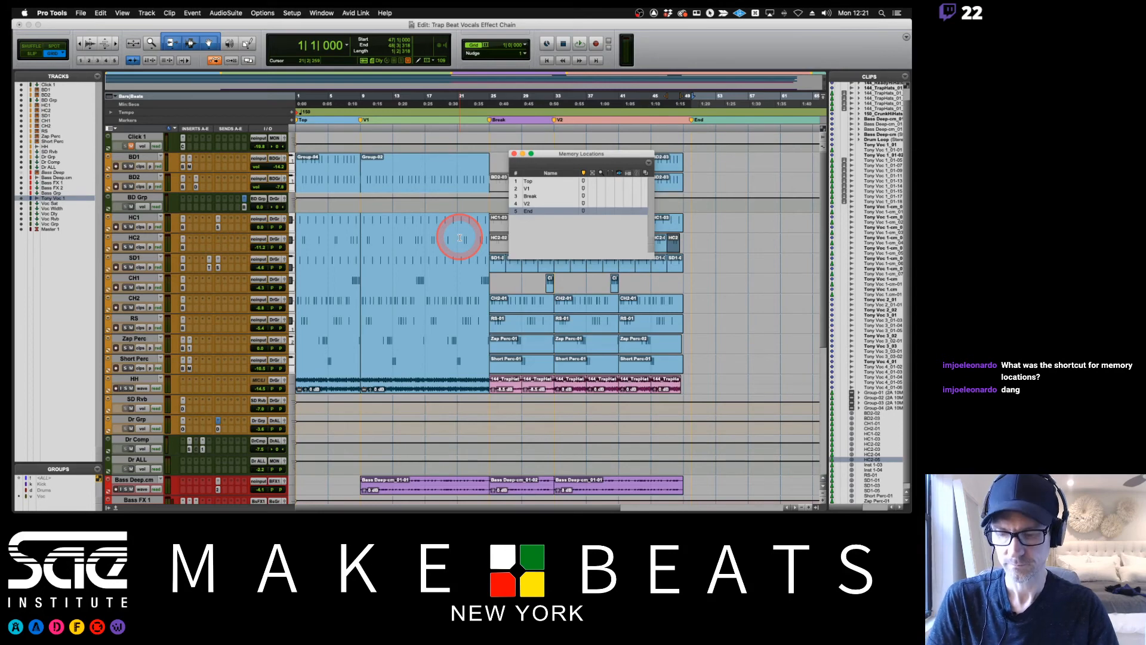
# Switch to the lesson PDF in Preview, read the Markers and Bounce pages, and return to Pro Tools.
pyautogui.press('super+Tab')
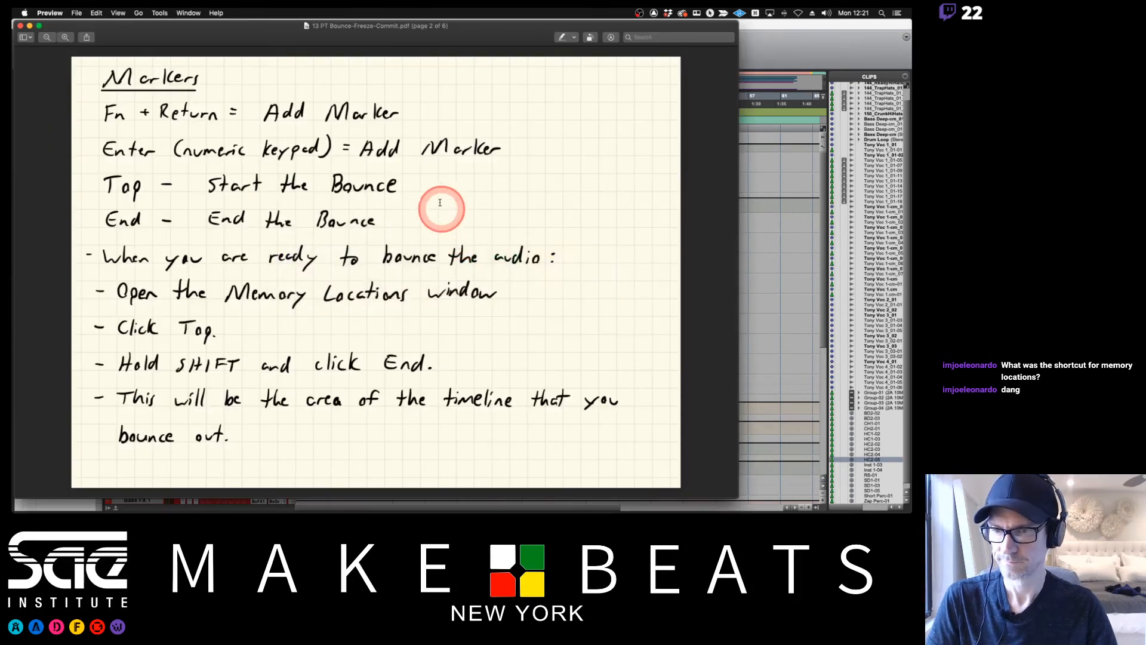
pyautogui.press('Down')
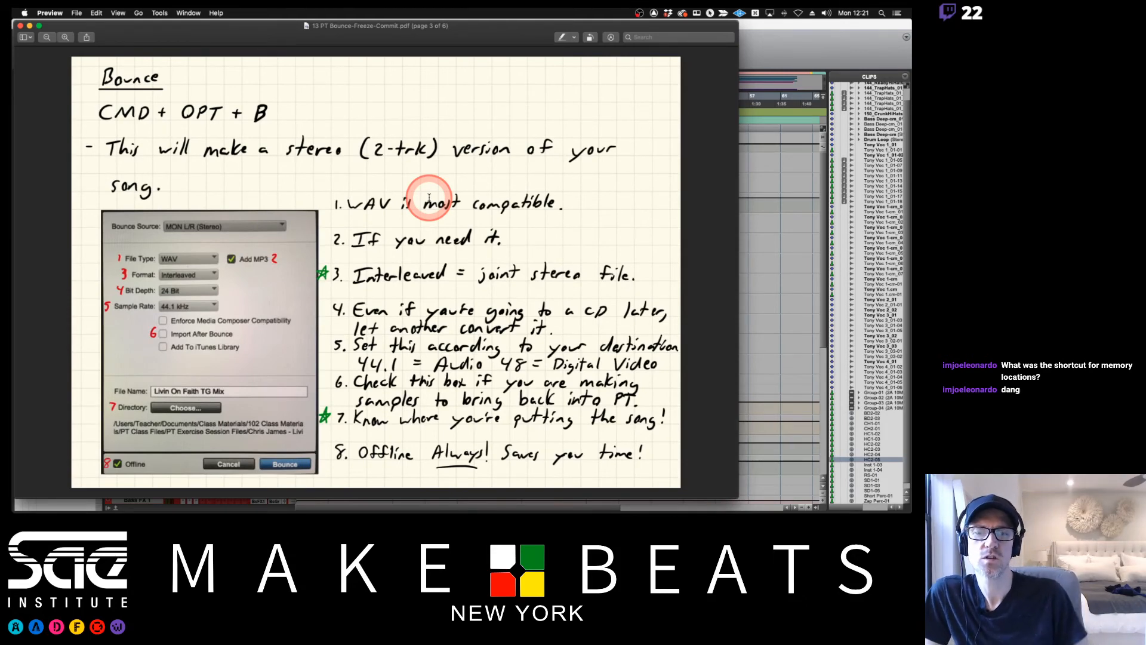
pyautogui.press('super+Tab')
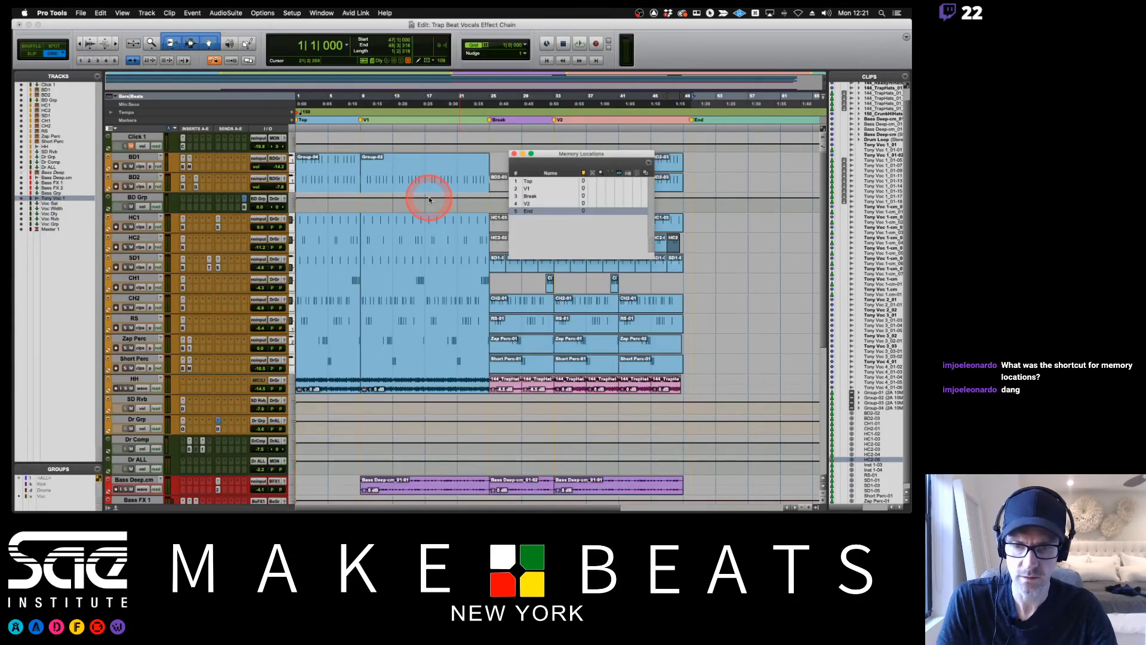
# Show the mixer and insert the stereo Maxim dynamics plug-in on the Master 1 track.
pyautogui.press('super+equal')
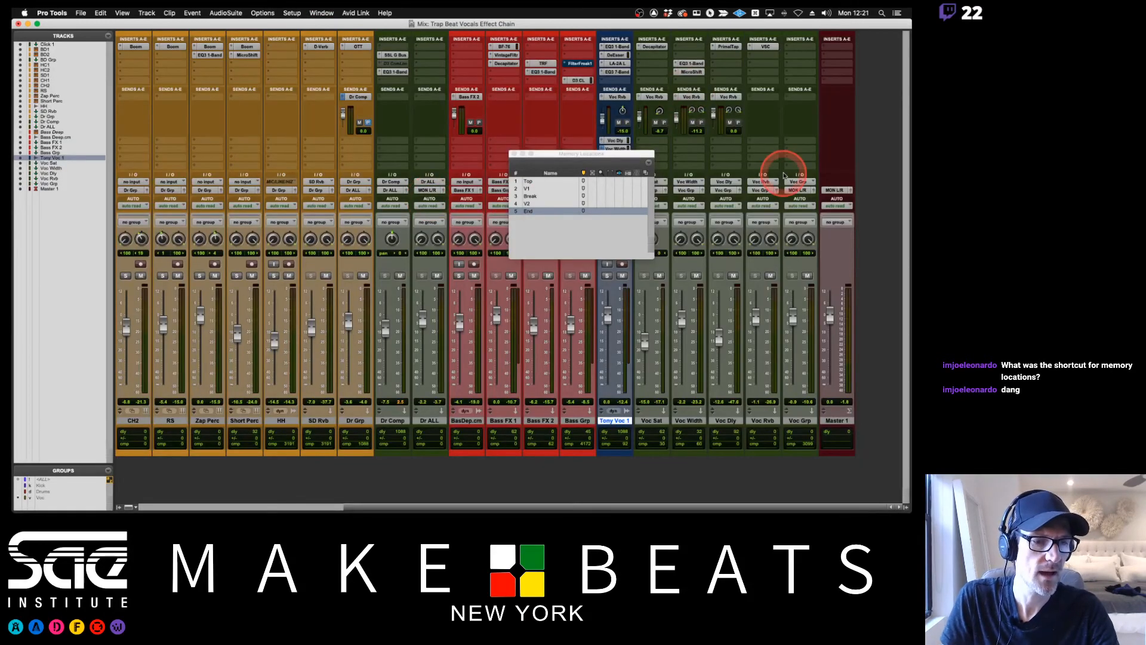
pyautogui.click(835, 68)
pyautogui.moveTo(799, 64)
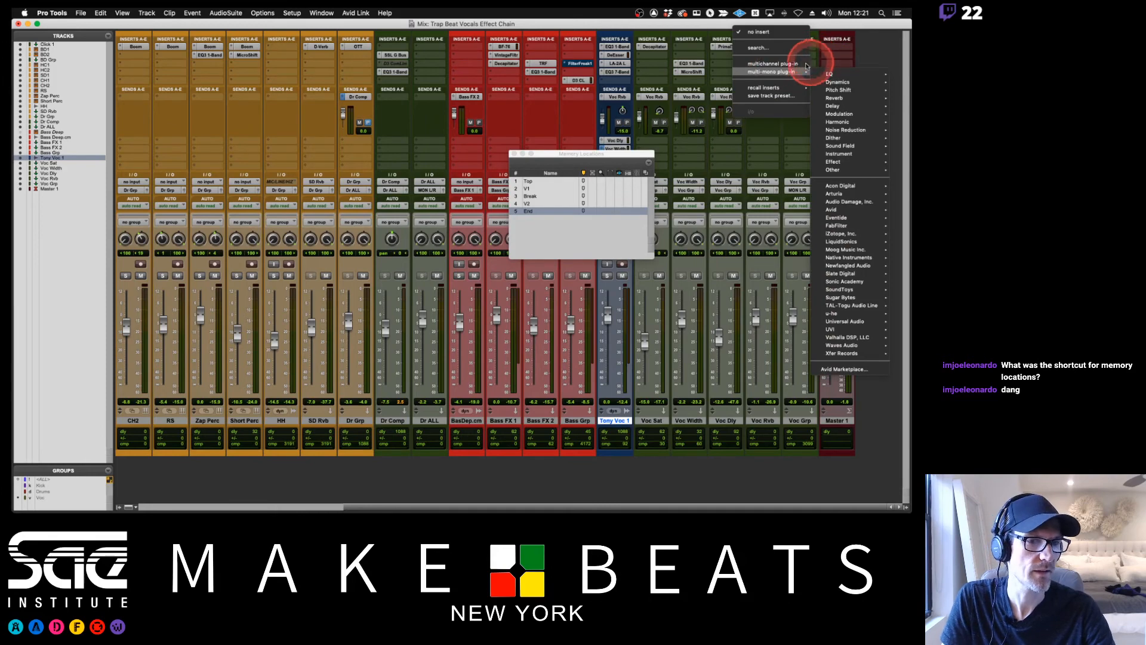
pyautogui.moveTo(848, 107)
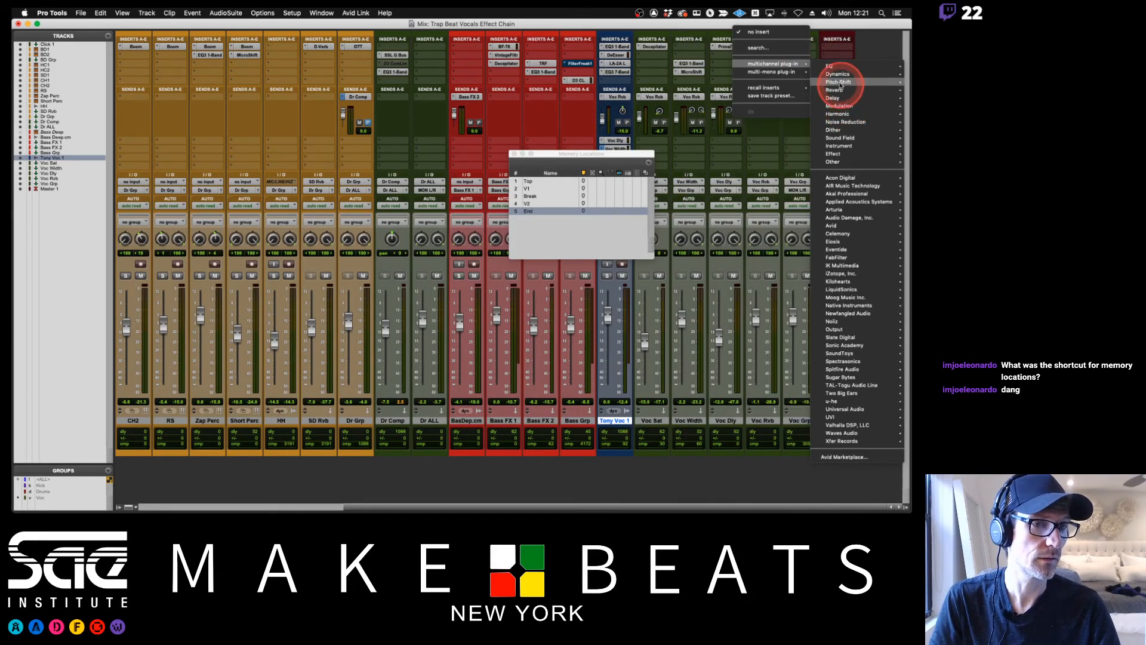
pyautogui.moveTo(835, 74)
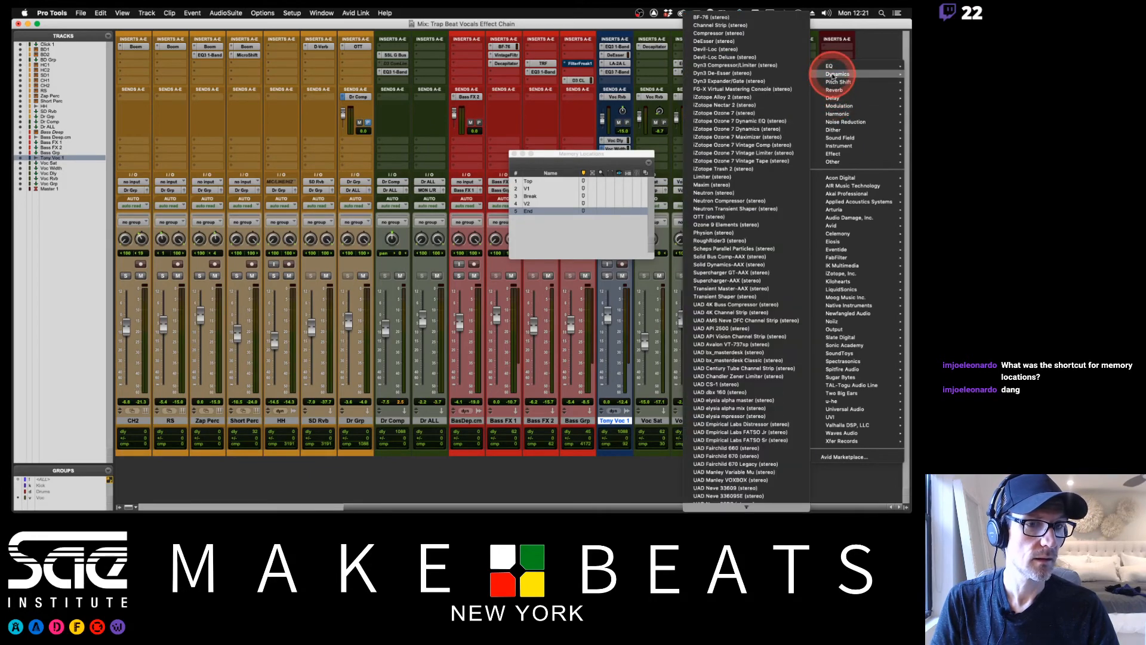
pyautogui.click(724, 185)
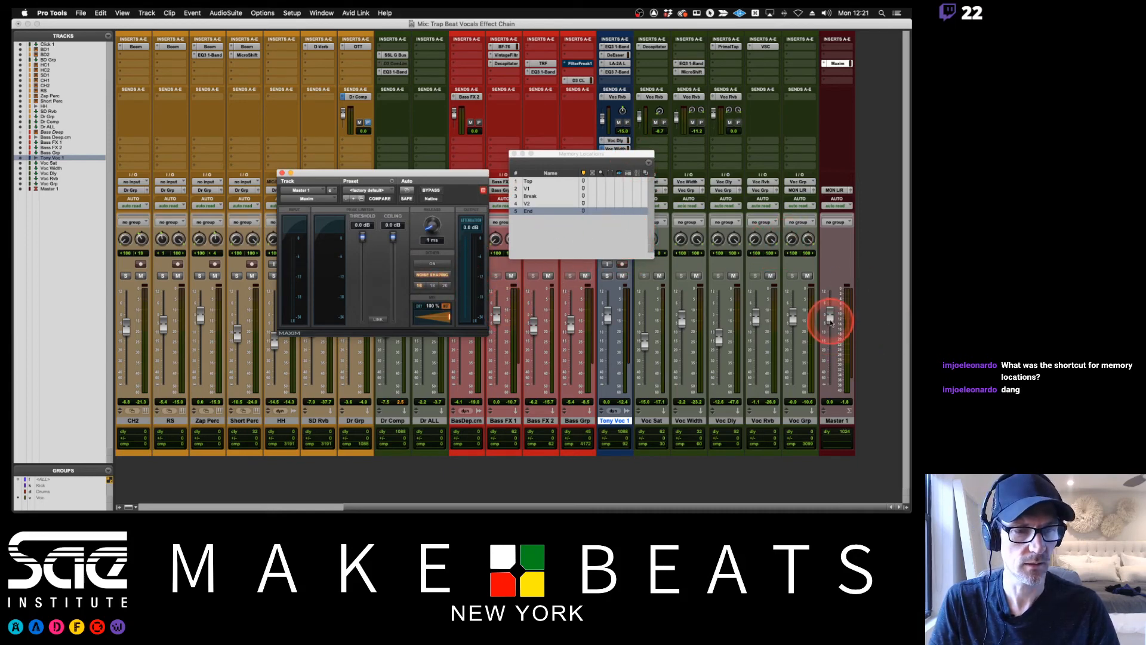
# Lower the Master 1 fader and set Maxim's threshold to -7.6 dB during playback.
pyautogui.moveTo(829, 318); pyautogui.dragTo(828, 338)
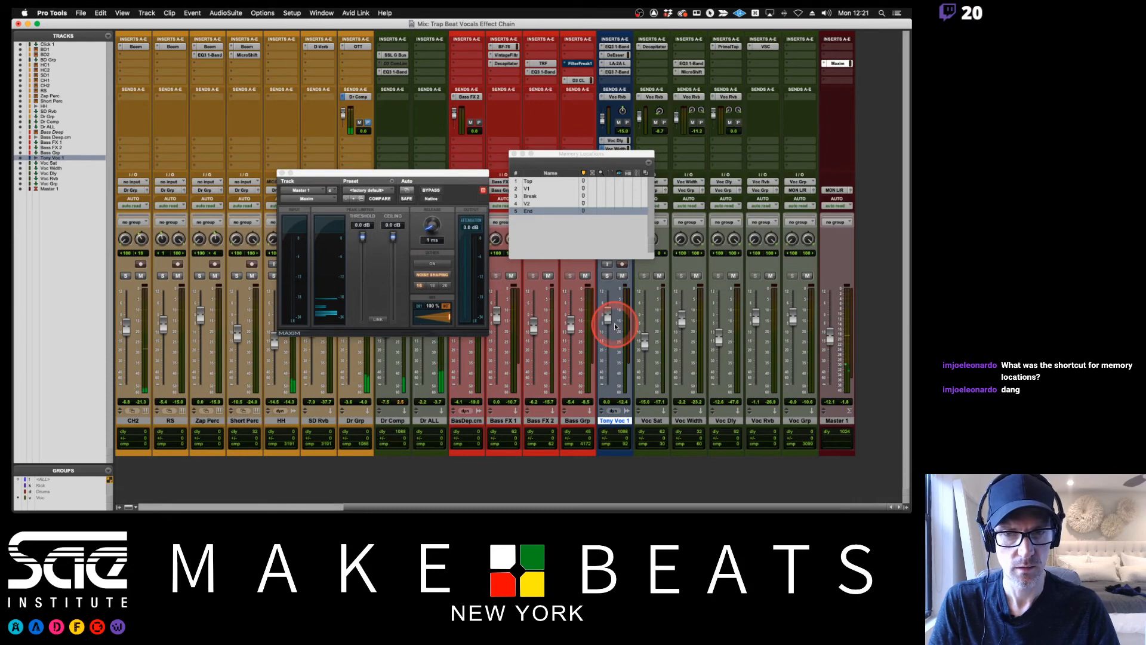
pyautogui.moveTo(363, 240); pyautogui.dragTo(362, 264)
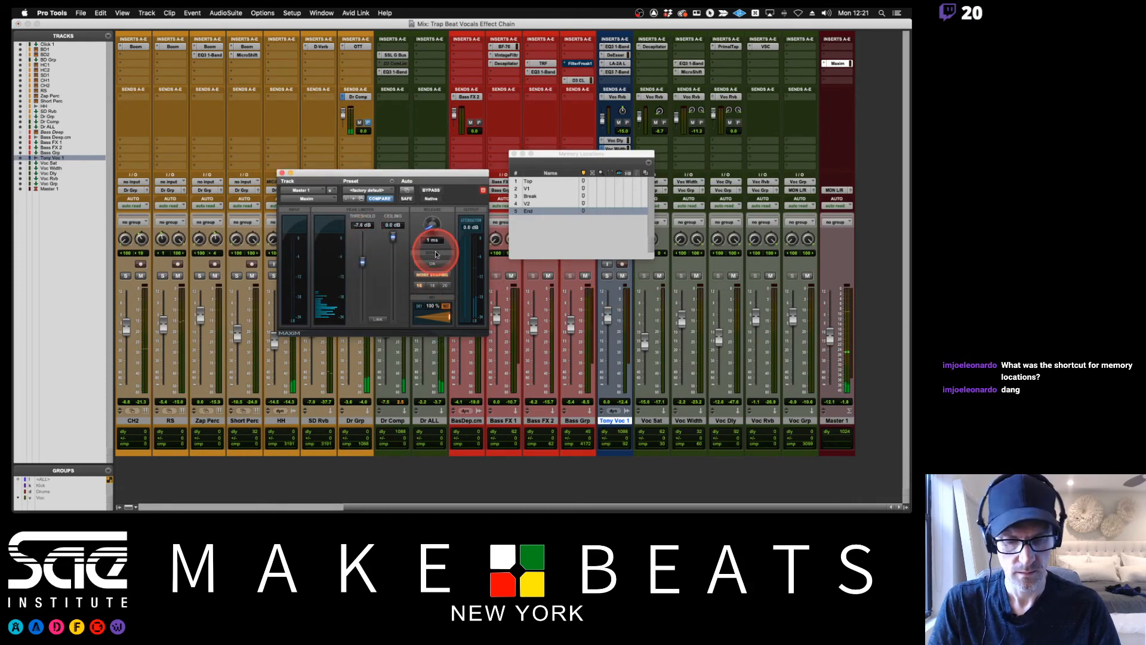
pyautogui.press('super+equal')
pyautogui.press('super+equal')
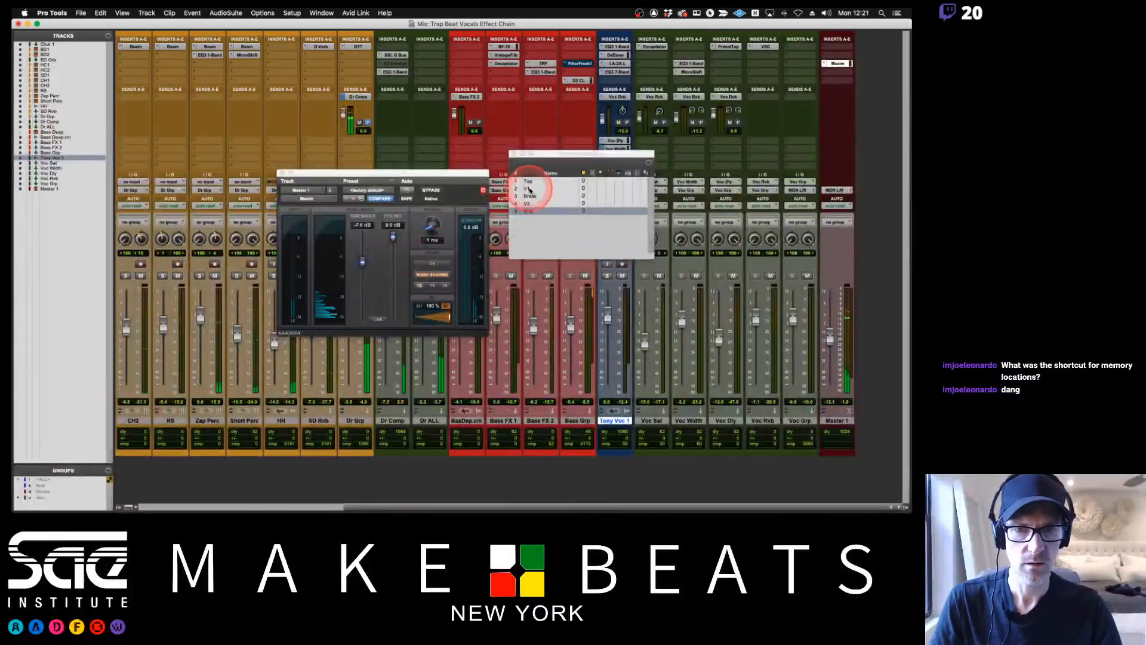
# Play from the V1 marker, set Maxim's threshold to -10.5 dB and lower the Master 1 fader to about -19 dB.
pyautogui.click(528, 188)
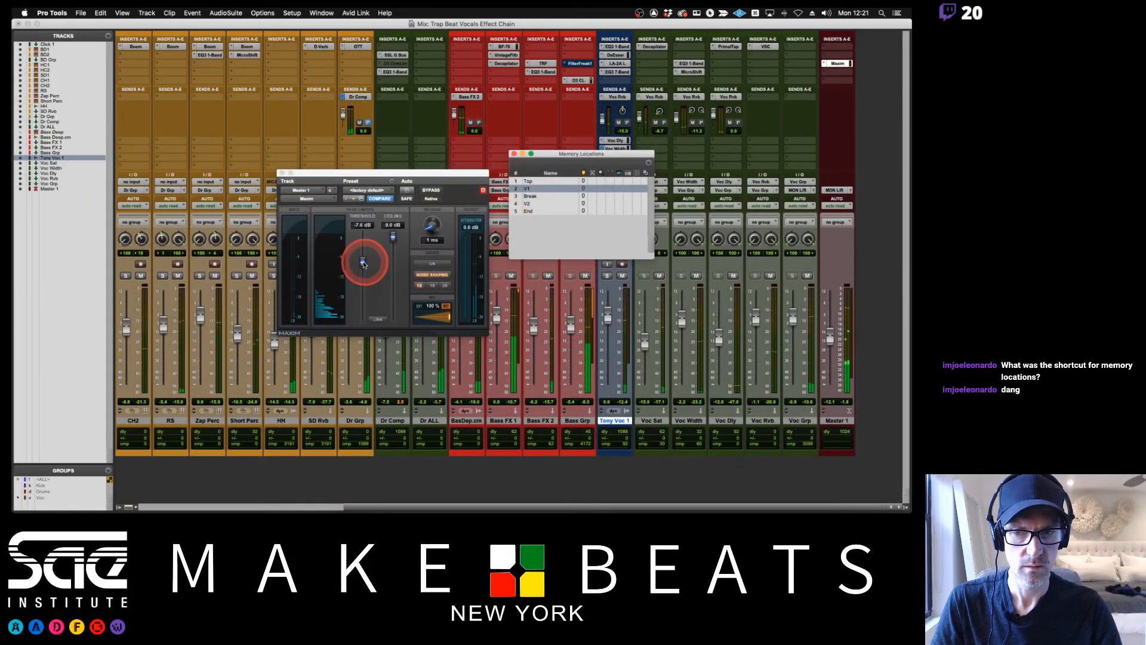
pyautogui.moveTo(362, 262); pyautogui.dragTo(363, 274)
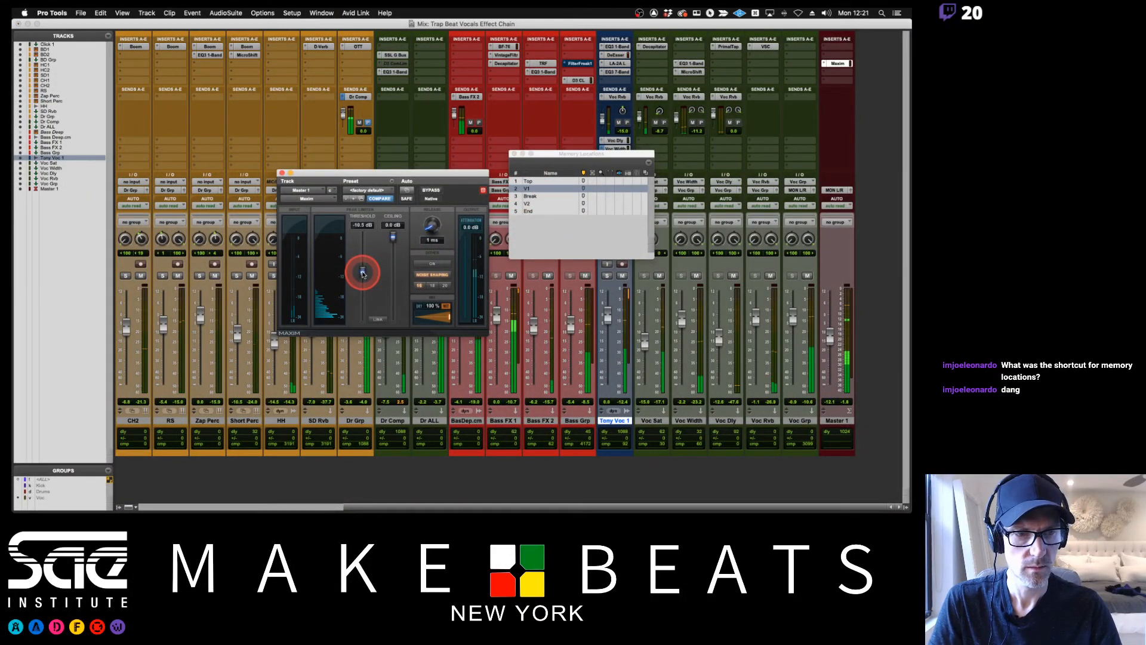
pyautogui.moveTo(830, 340); pyautogui.dragTo(832, 353)
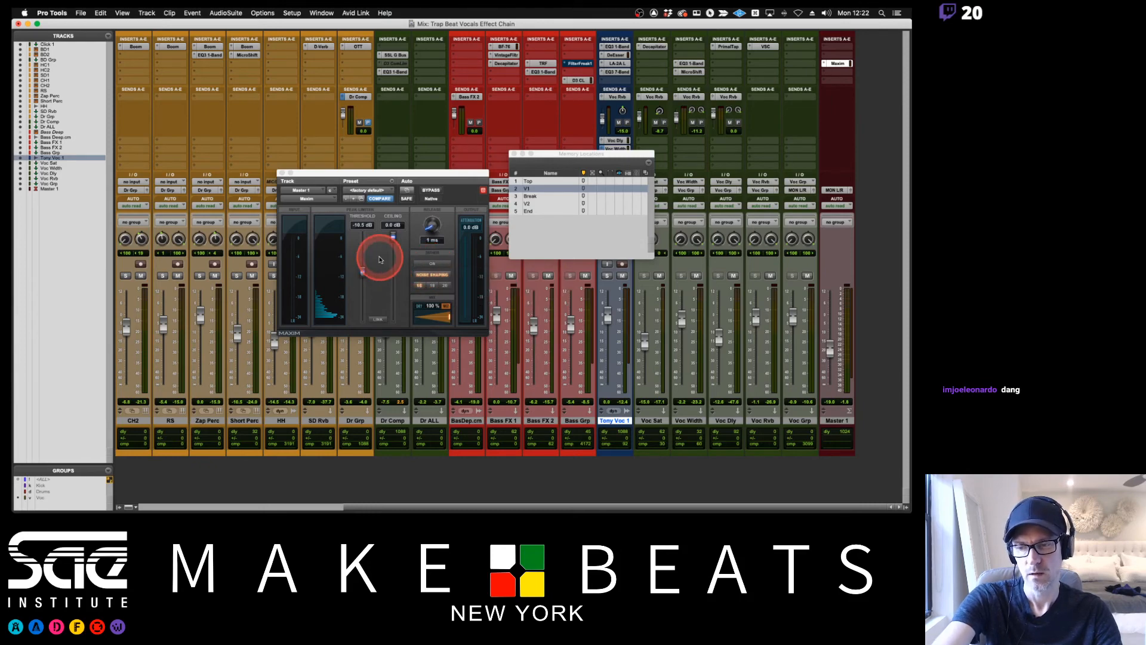
pyautogui.press('super+equal')
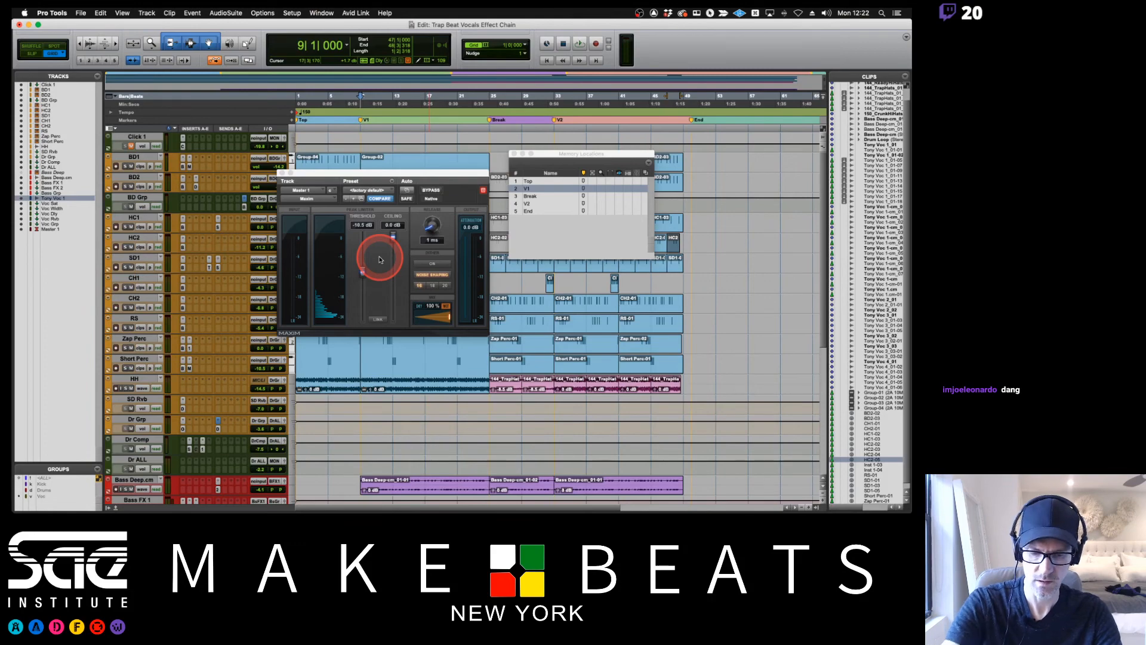
pyautogui.press('super+equal')
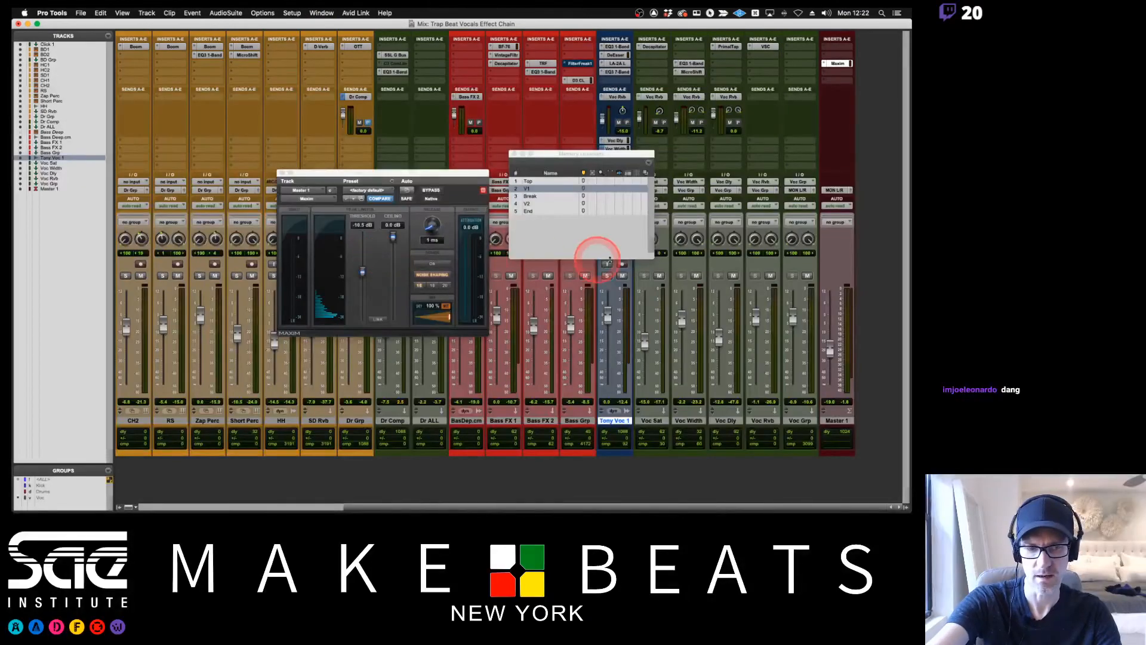
# Try Maxim with a threshold of about -17.8 dB and a ceiling of about -0.6 dB during playback.
pyautogui.click(362, 271)
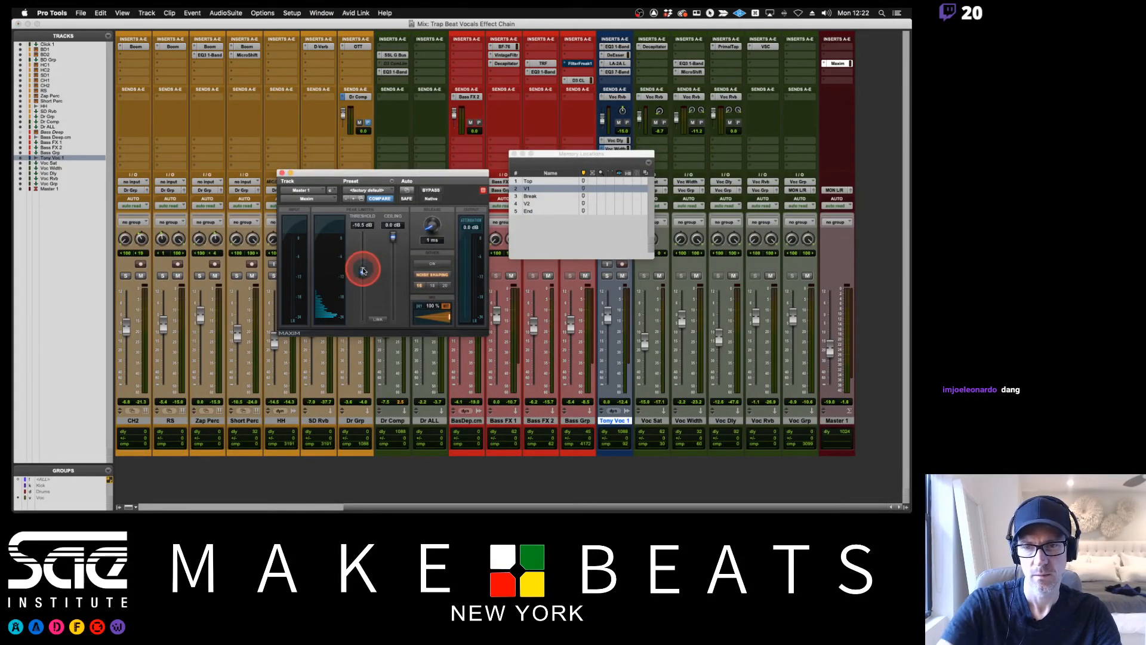
pyautogui.moveTo(362, 271); pyautogui.dragTo(363, 297)
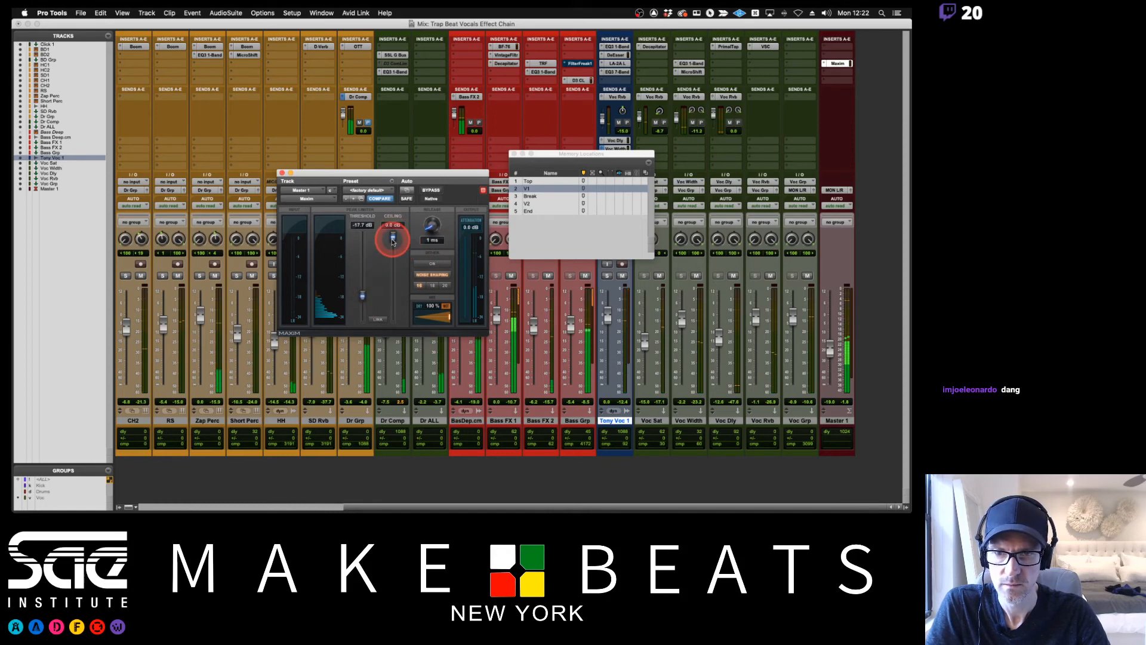
pyautogui.moveTo(392, 241); pyautogui.dragTo(493, 240)
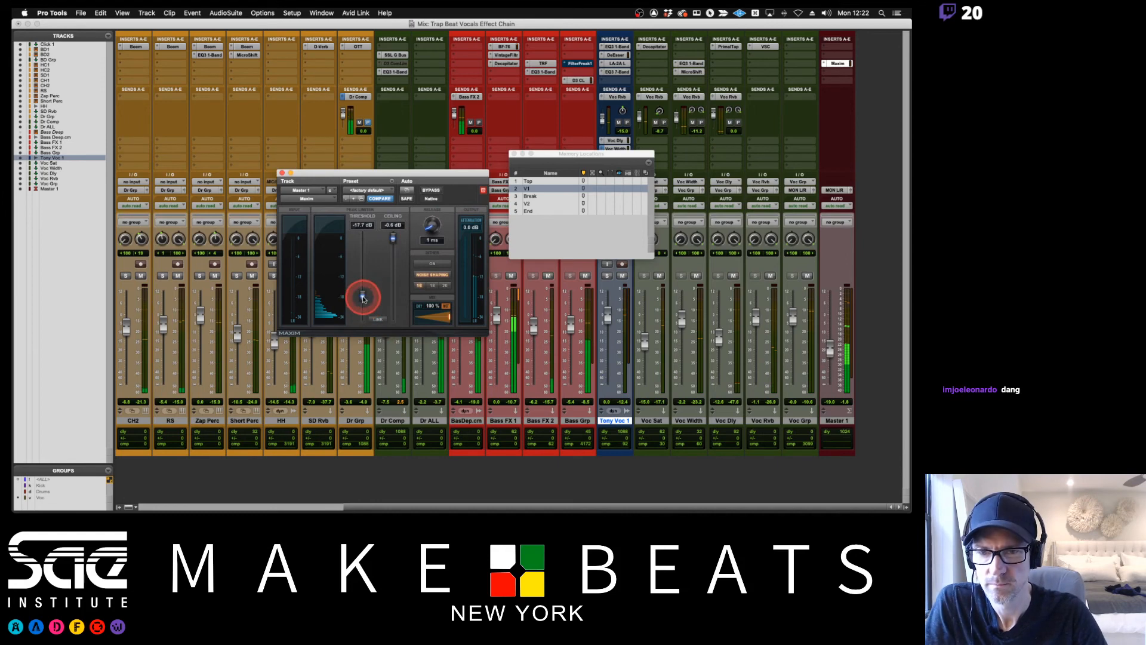
pyautogui.moveTo(363, 298)
pyautogui.mouseDown()
pyautogui.moveTo(363, 232)
pyautogui.moveTo(363, 297)
pyautogui.mouseUp()
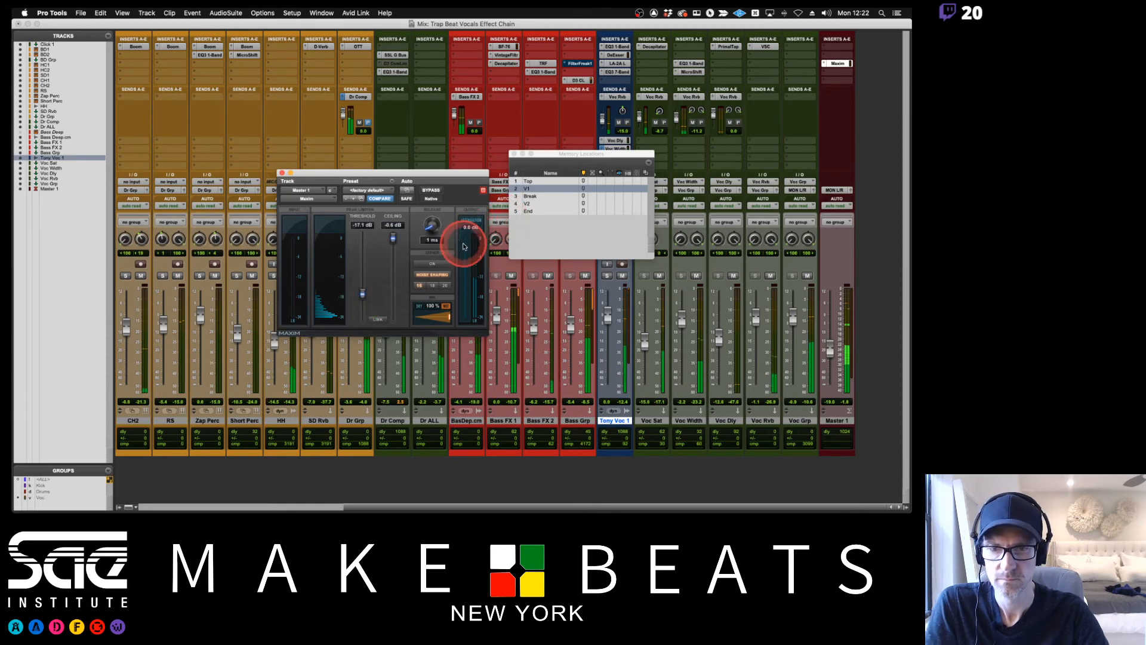
pyautogui.moveTo(362, 295); pyautogui.dragTo(362, 299)
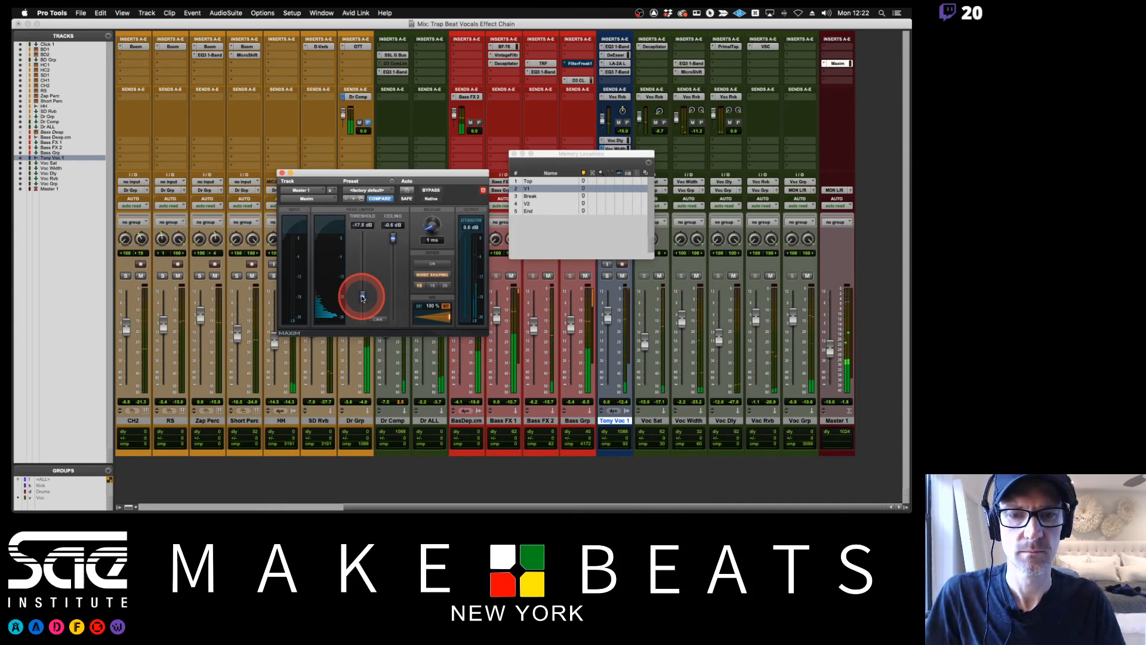
# Raise the Master 1 fader to about -7.3 dB.
pyautogui.moveTo(820, 347); pyautogui.dragTo(828, 328)
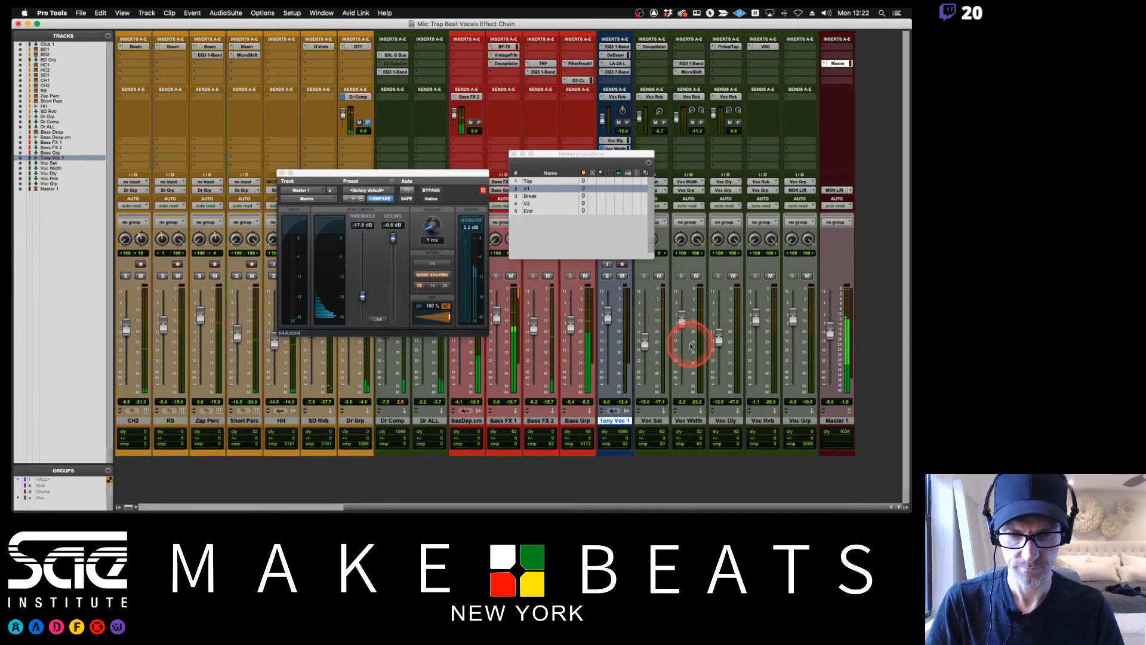
pyautogui.moveTo(830, 330); pyautogui.dragTo(830, 328)
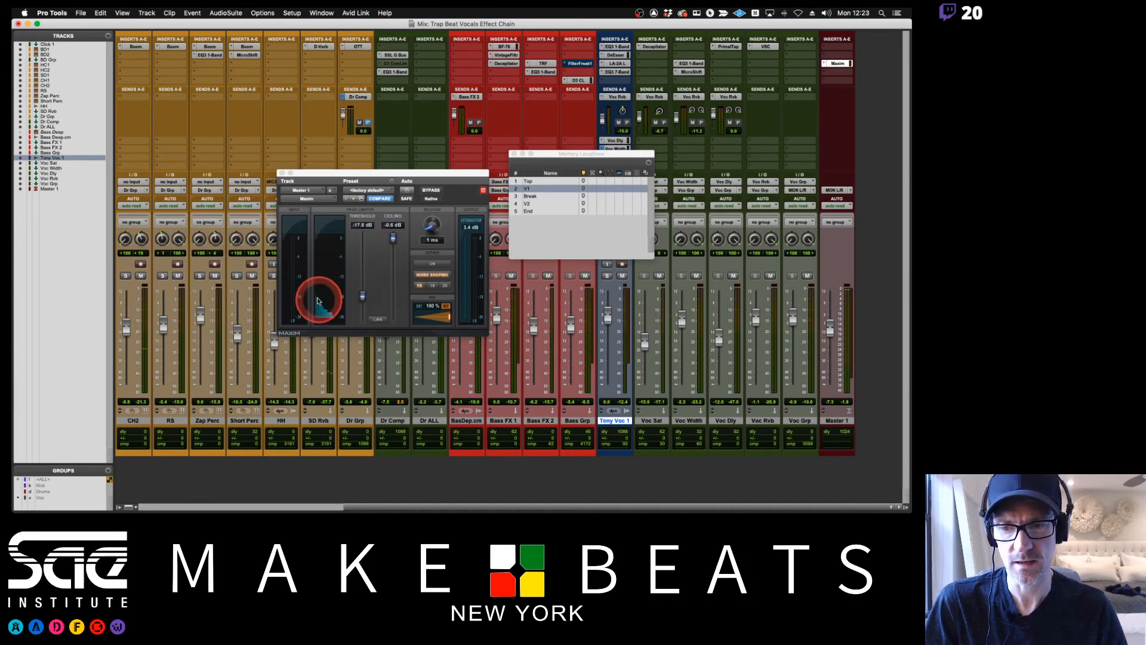
# Reset Maxim's threshold to 0 dB and bring it down to about -5.9 dB, with the ceiling at about -0.7 dB.
pyautogui.click(363, 298)
pyautogui.moveTo(363, 298); pyautogui.dragTo(375, 174)
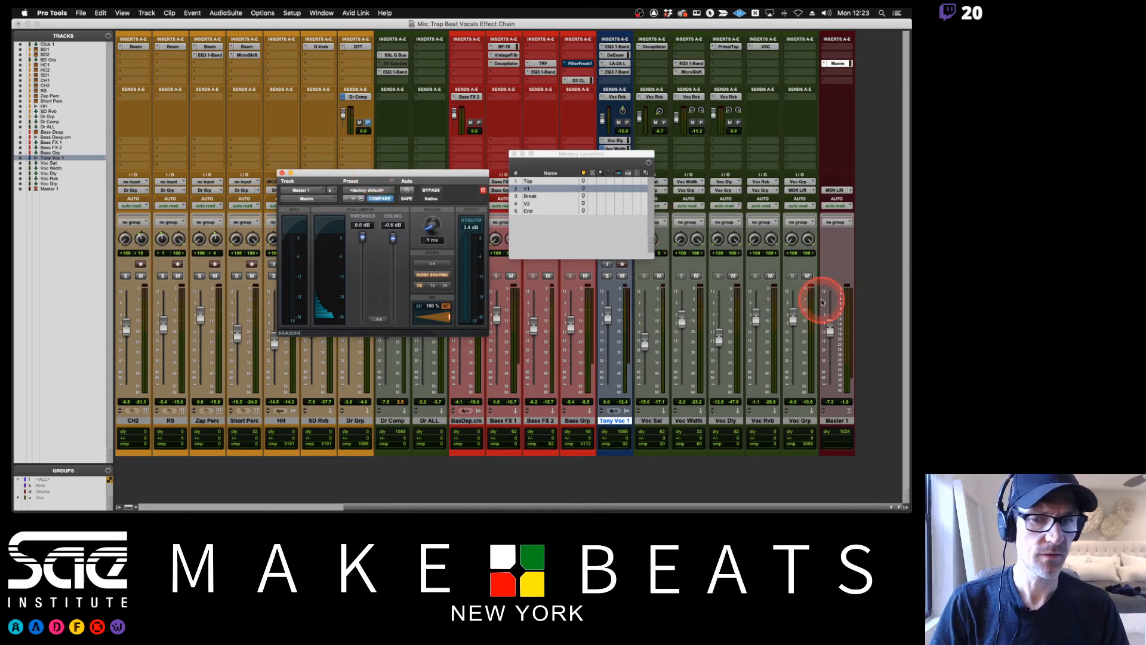
pyautogui.moveTo(362, 238)
pyautogui.mouseDown()
pyautogui.moveTo(363, 272)
pyautogui.moveTo(367, 250)
pyautogui.mouseUp()
pyautogui.moveTo(393, 238); pyautogui.dragTo(394, 239)
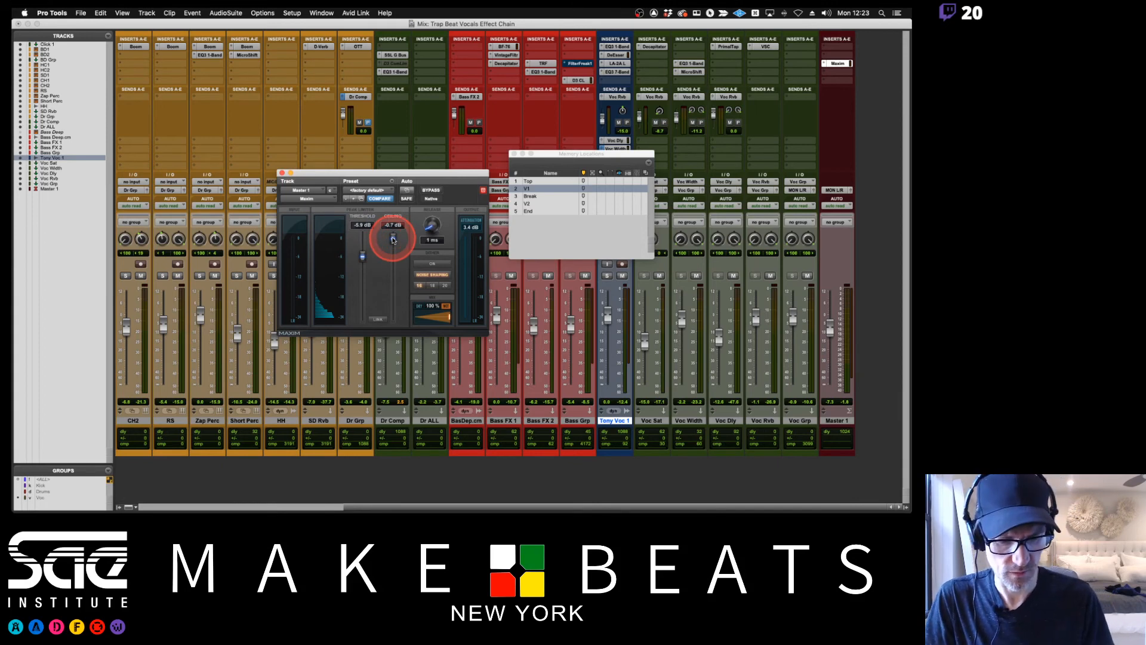
# Set Maxim's ceiling to -0.3 dB, dismissing the memory location dialog without changes.
pyautogui.press('KP_Enter')
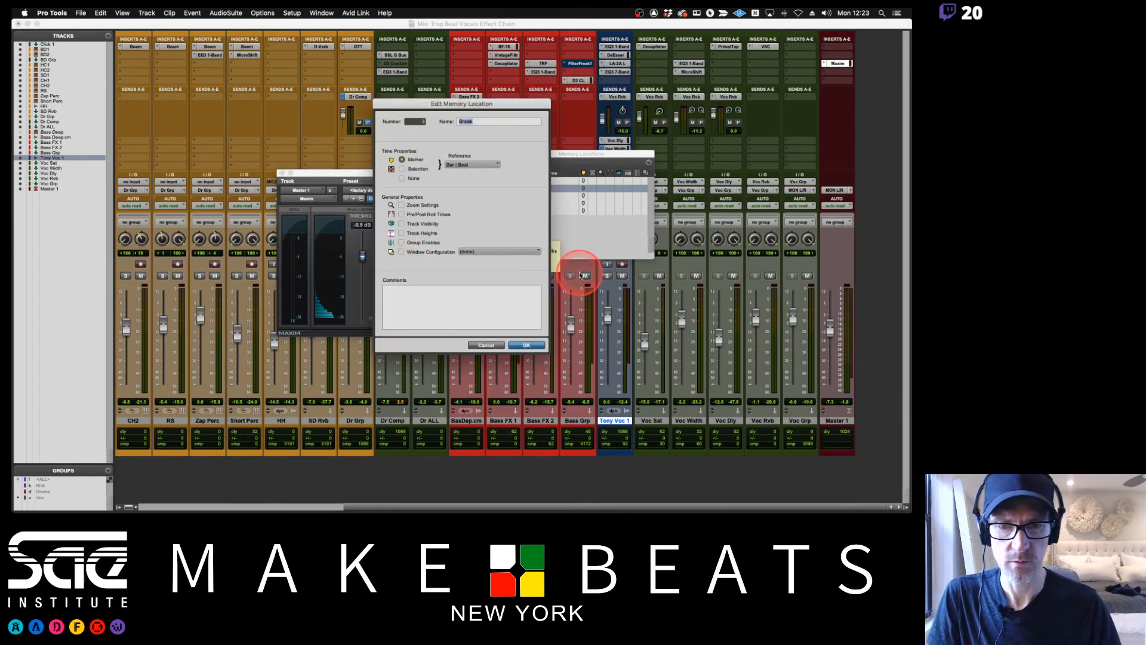
pyautogui.click(489, 346)
pyautogui.click(392, 225)
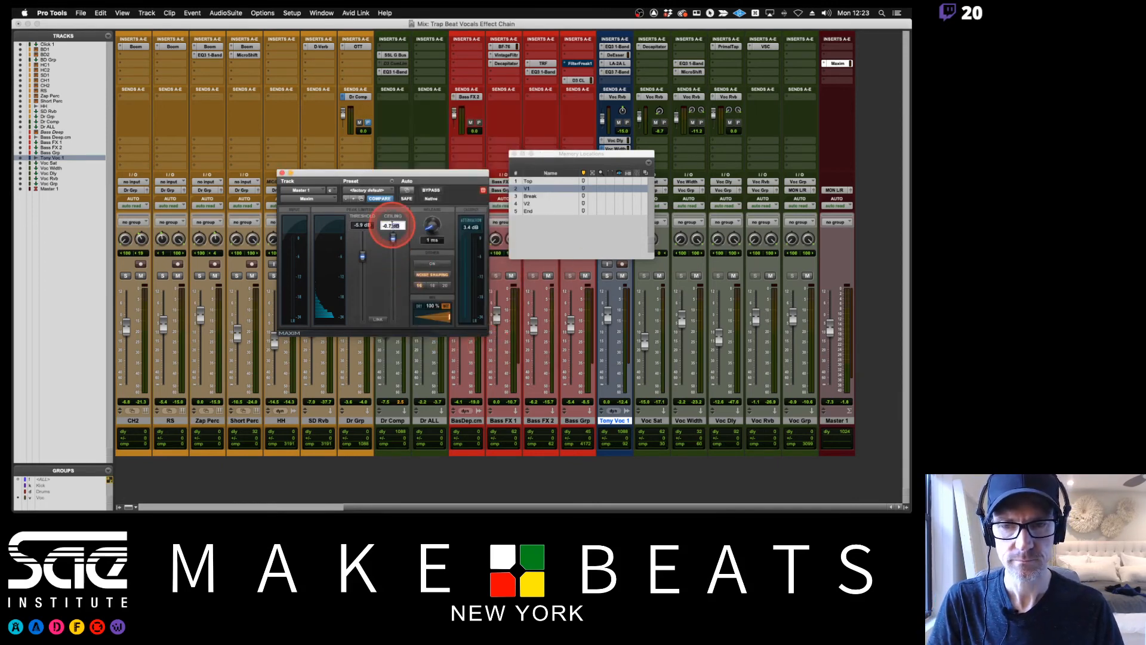
pyautogui.click(389, 225)
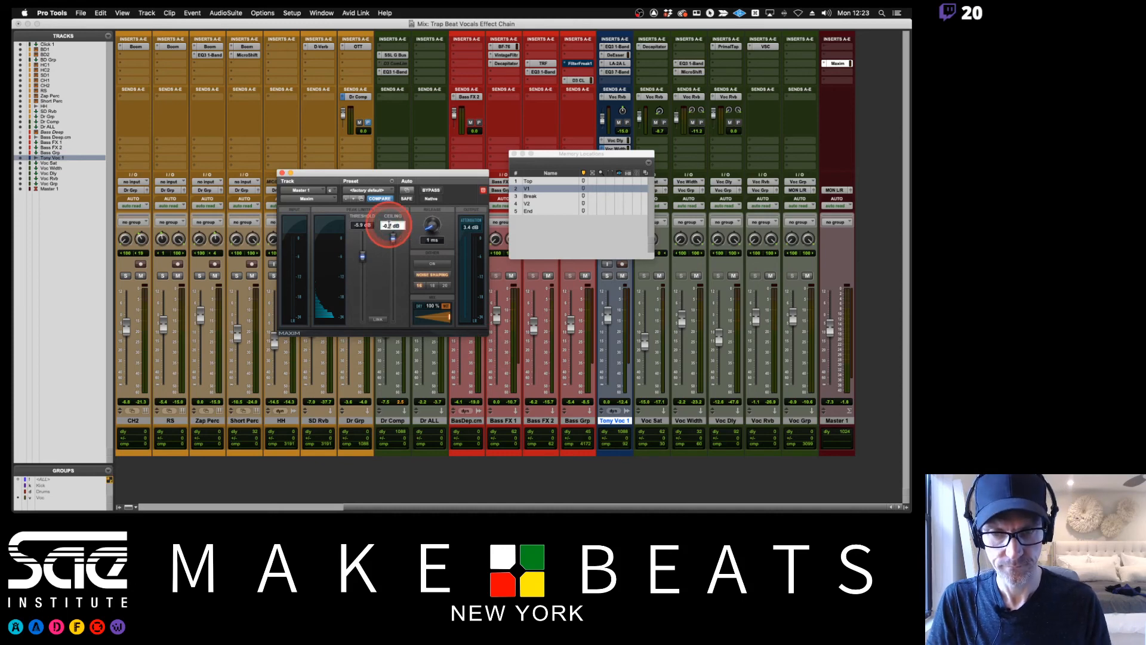
pyautogui.click(453, 193)
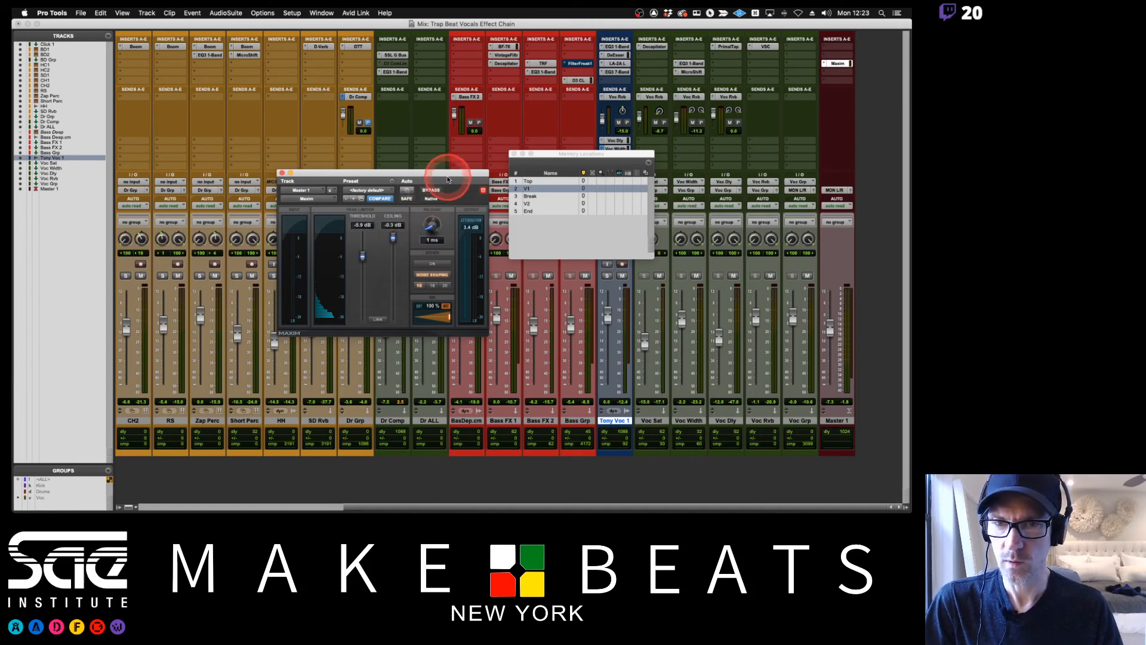
# Move the Maxim and Memory Locations windows out of the way and close both of them.
pyautogui.moveTo(434, 177); pyautogui.dragTo(468, 68)
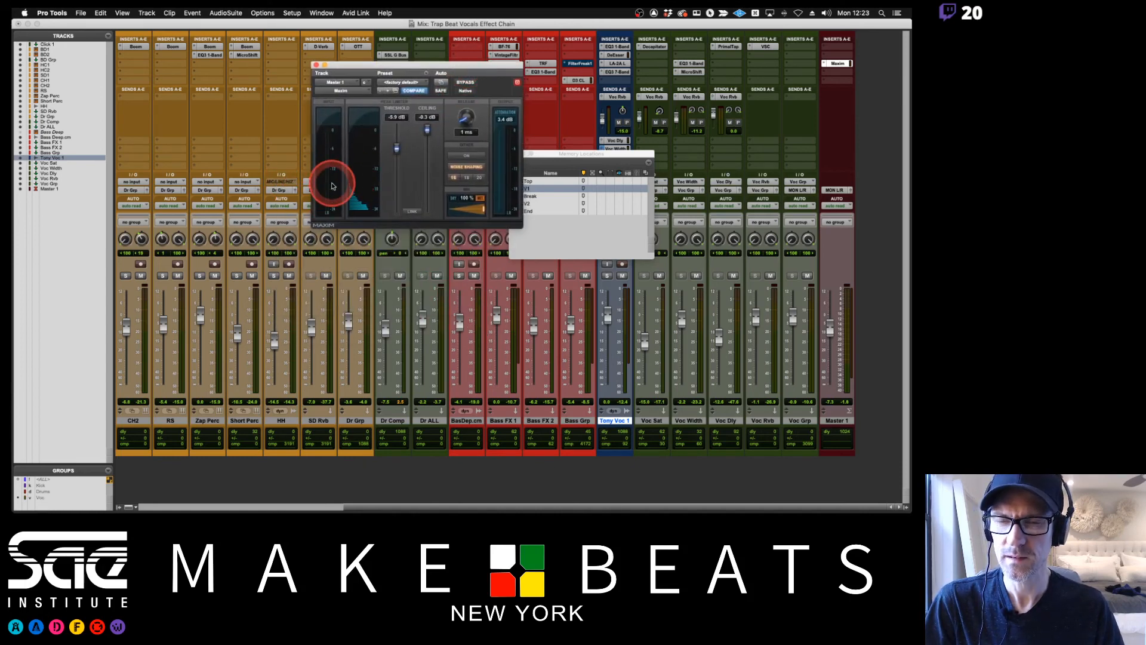
pyautogui.moveTo(617, 153); pyautogui.dragTo(686, 152)
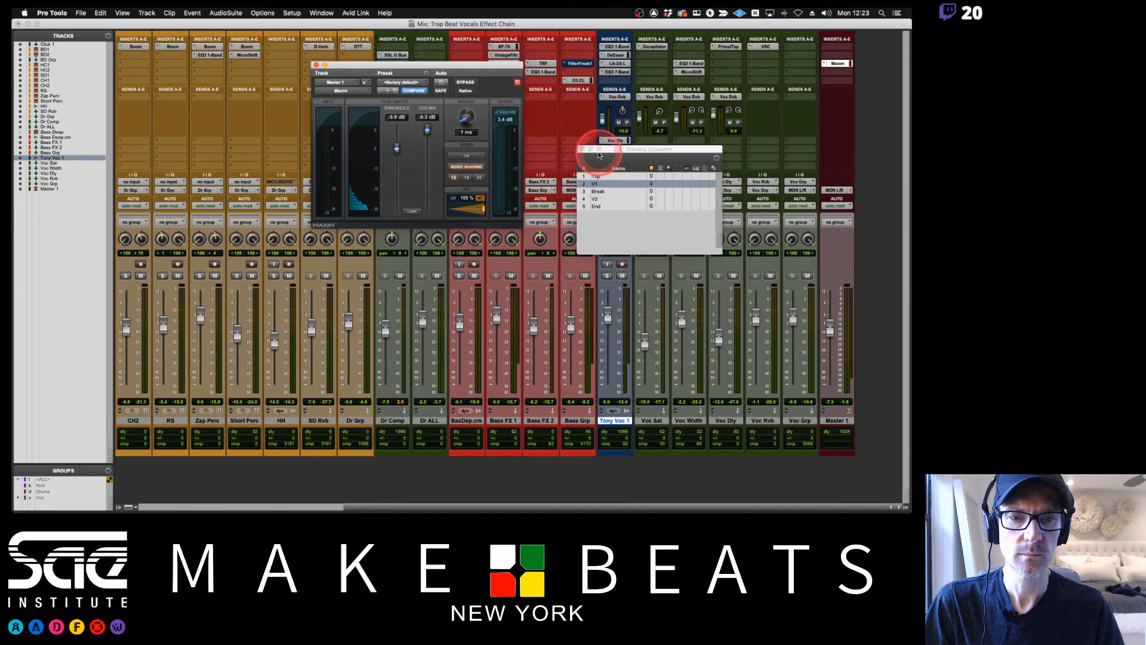
pyautogui.click(583, 152)
pyautogui.click(316, 65)
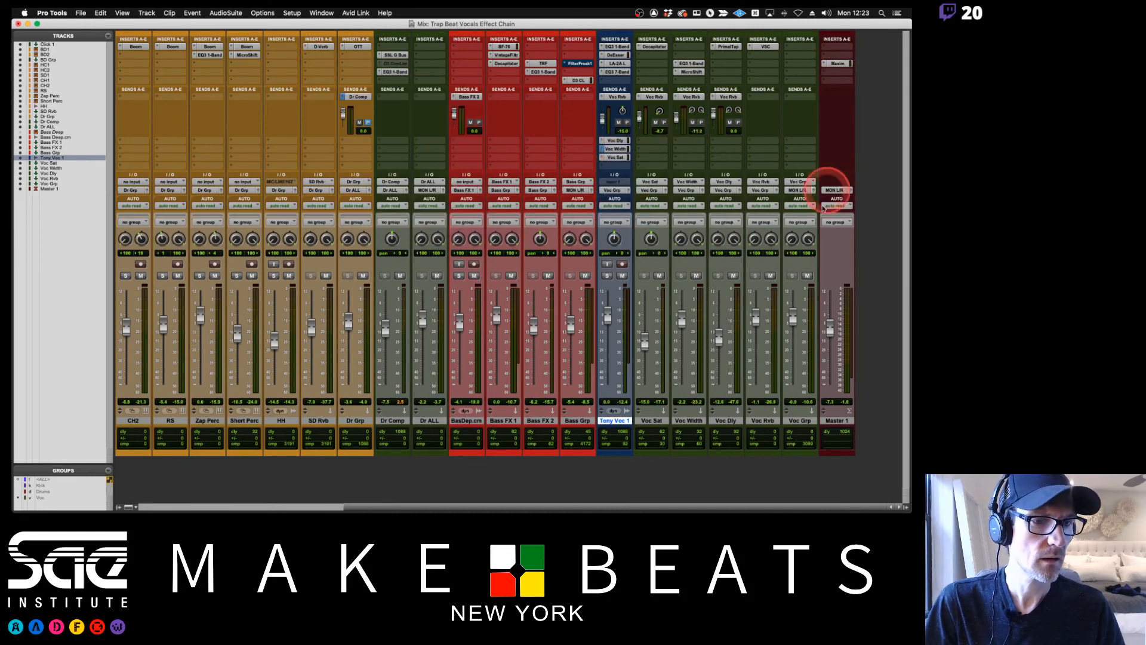
# Reopen Maxim on Master 1, reset its threshold to 0 dB and return the Master 1 fader to 0 dB.
pyautogui.click(838, 64)
pyautogui.moveTo(396, 169); pyautogui.dragTo(402, 120)
pyautogui.click(829, 325)
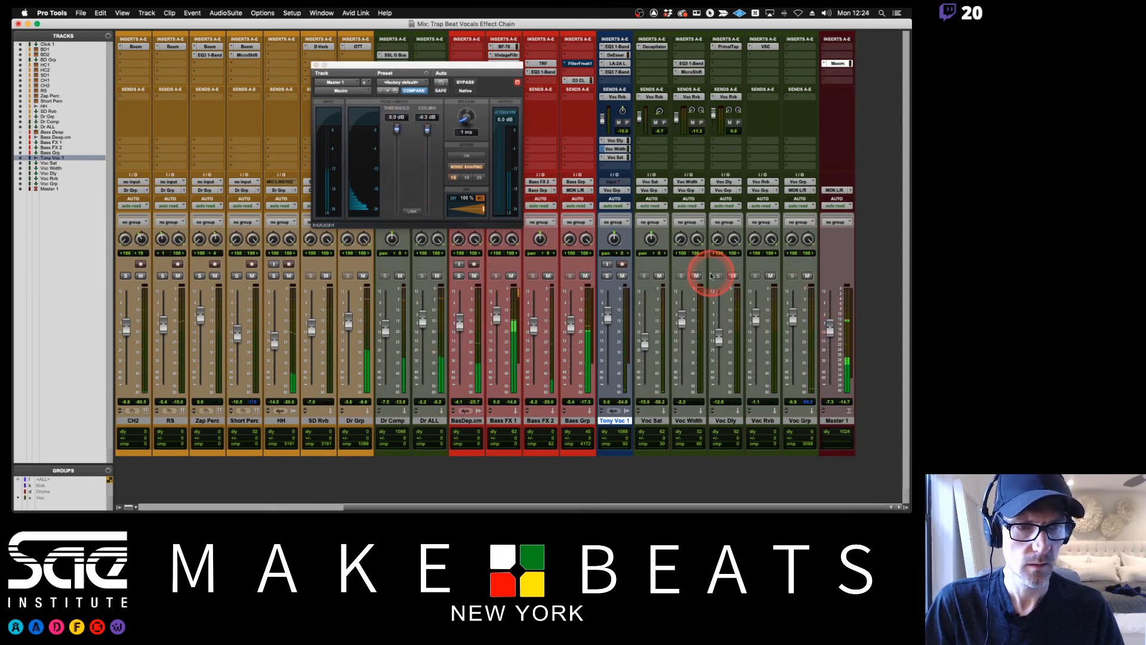
pyautogui.keyDown('alt'); pyautogui.click(830, 325); pyautogui.keyUp('alt')
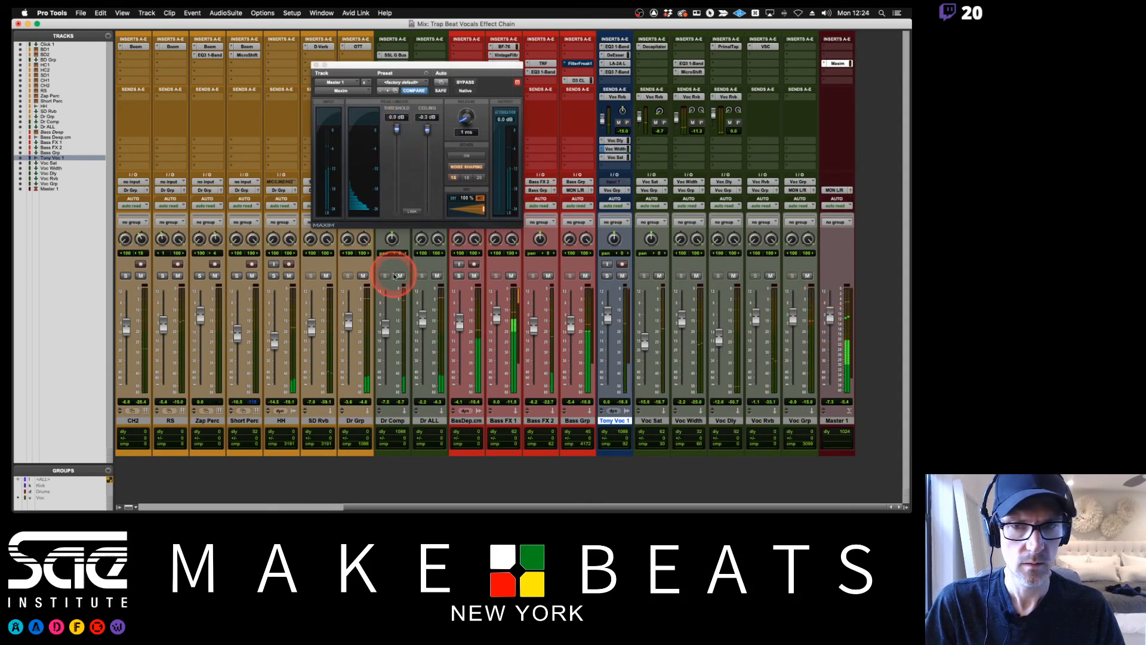
# Lower Maxim's threshold to about -11.6 dB, close the plug-in and bring the Voc Grp fader down to about -3.0 dB.
pyautogui.moveTo(396, 132); pyautogui.dragTo(410, 184)
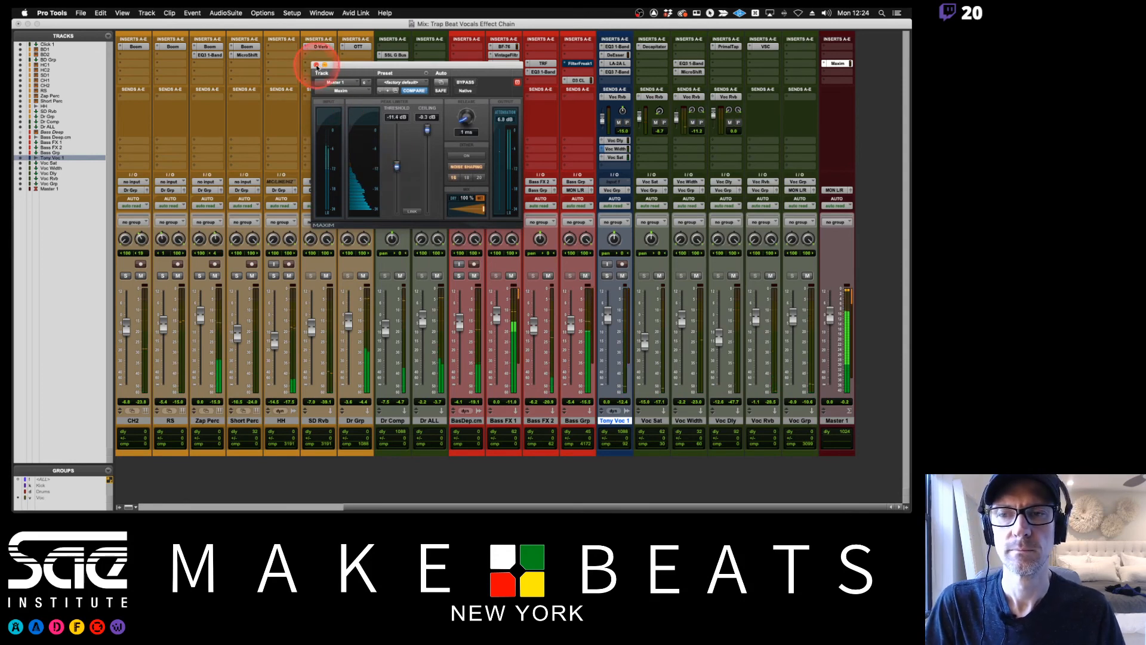
pyautogui.click(316, 65)
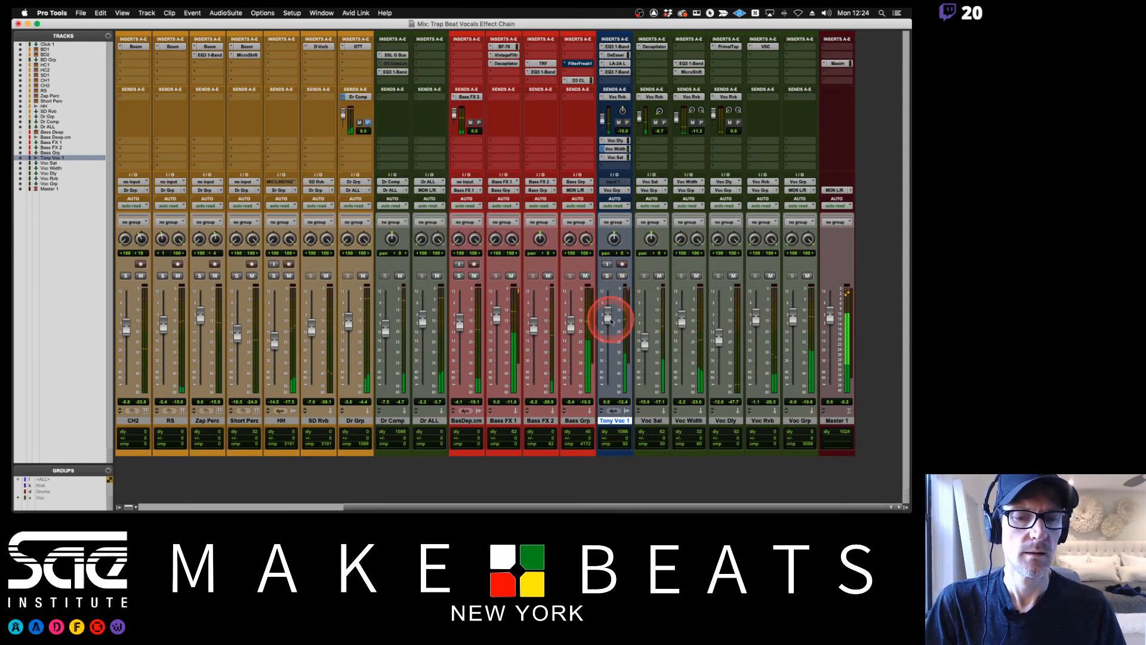
pyautogui.moveTo(795, 320); pyautogui.dragTo(794, 324)
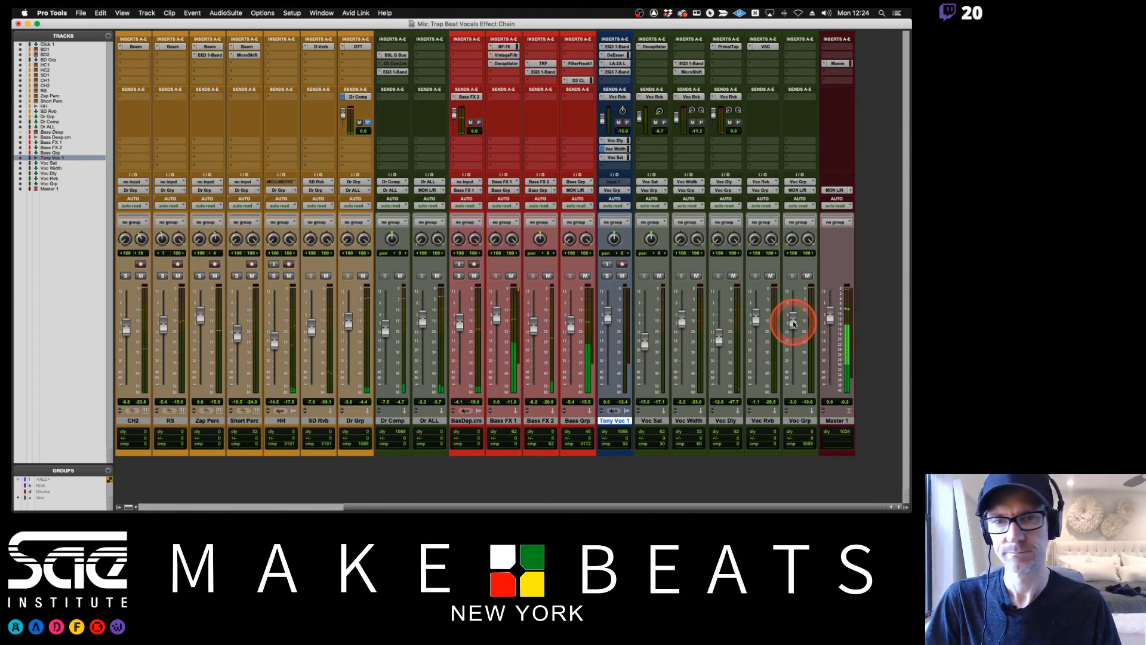
# Switch to the lesson notes in Preview and examine the Bounce page with its recommended bounce settings.
pyautogui.press('super+Tab')
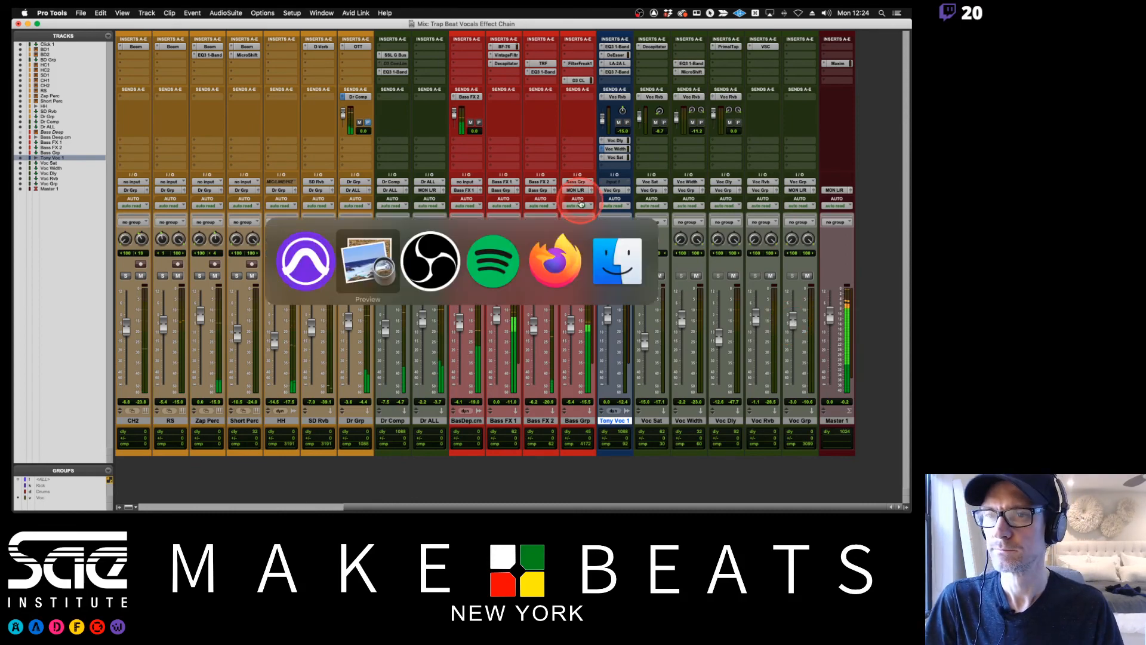
pyautogui.click(492, 166)
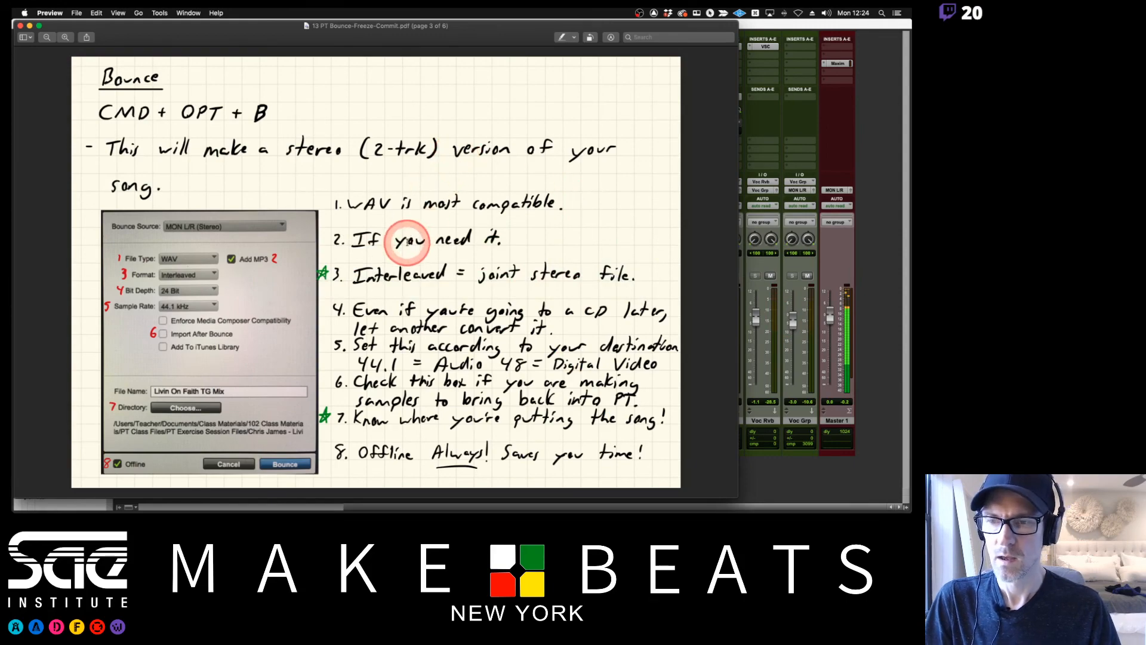
pyautogui.scroll(-1, 407, 241)
pyautogui.click(763, 27)
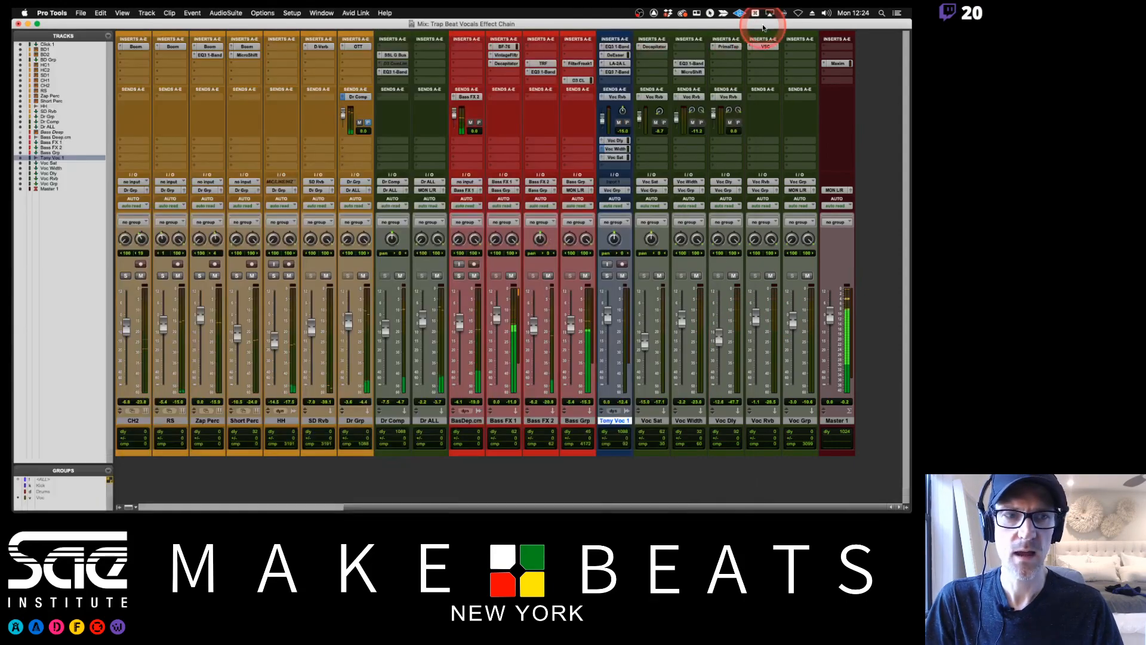
pyautogui.click(606, 64)
pyautogui.scroll(-1, 613, 73)
pyautogui.scroll(4, 613, 73)
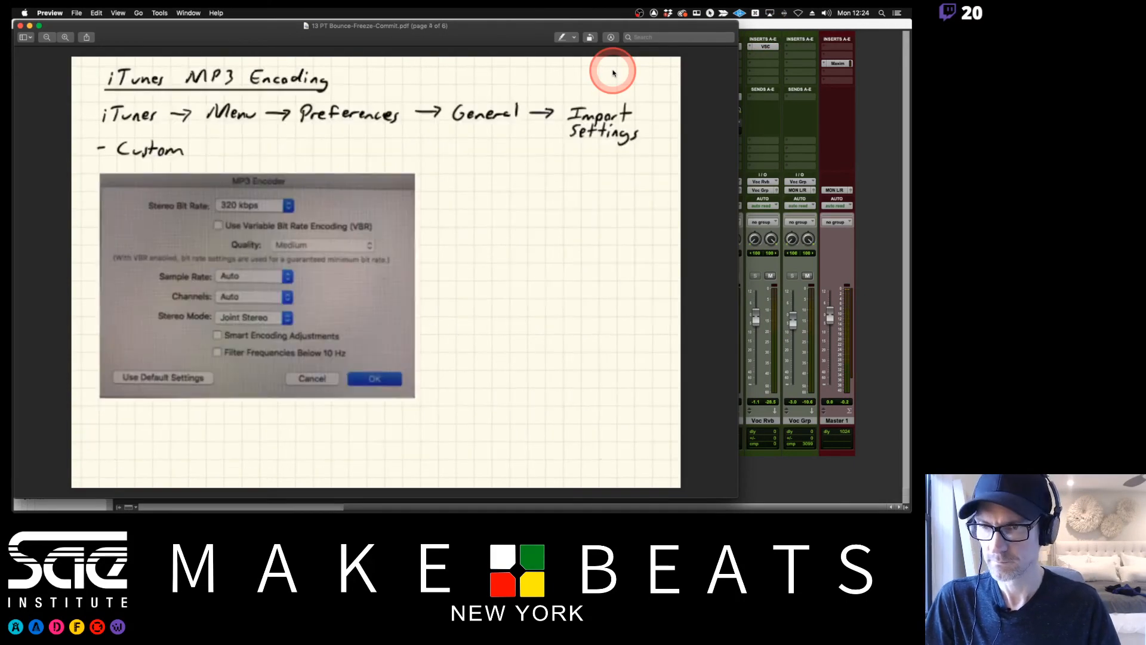
pyautogui.hscroll(1, 613, 69)
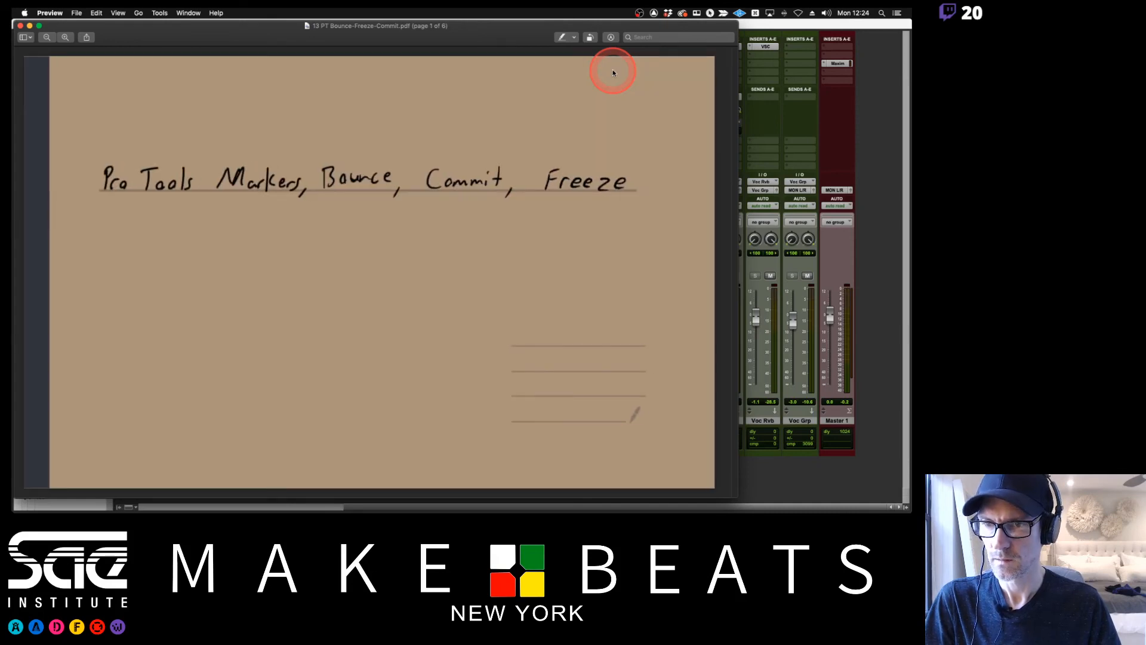
pyautogui.scroll(-2, 612, 70)
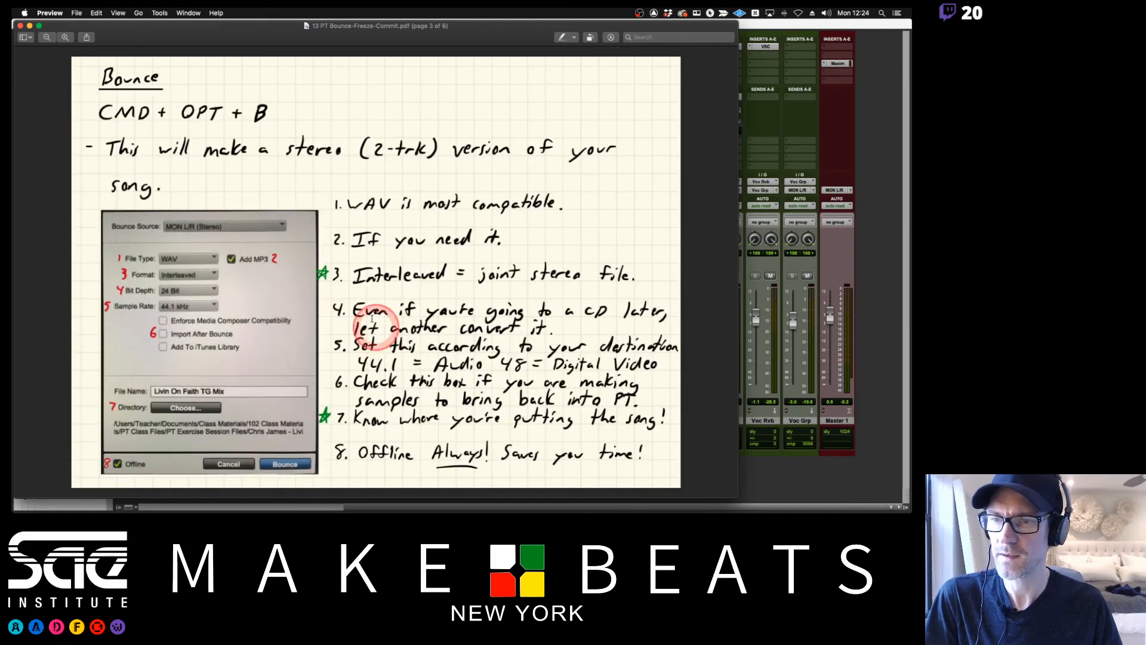
# Return to Pro Tools and, in the Edit window, select the song from the Top marker to the End marker using Memory Locations.
pyautogui.press('super+Tab')
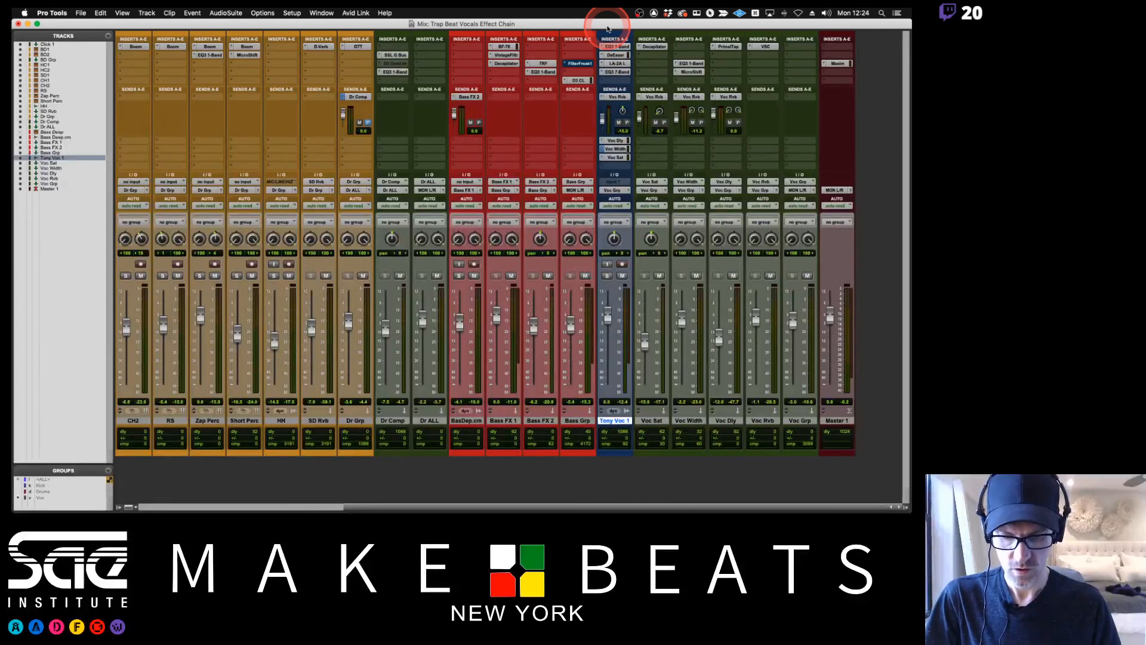
pyautogui.press('super+equal')
pyautogui.press('super+5')
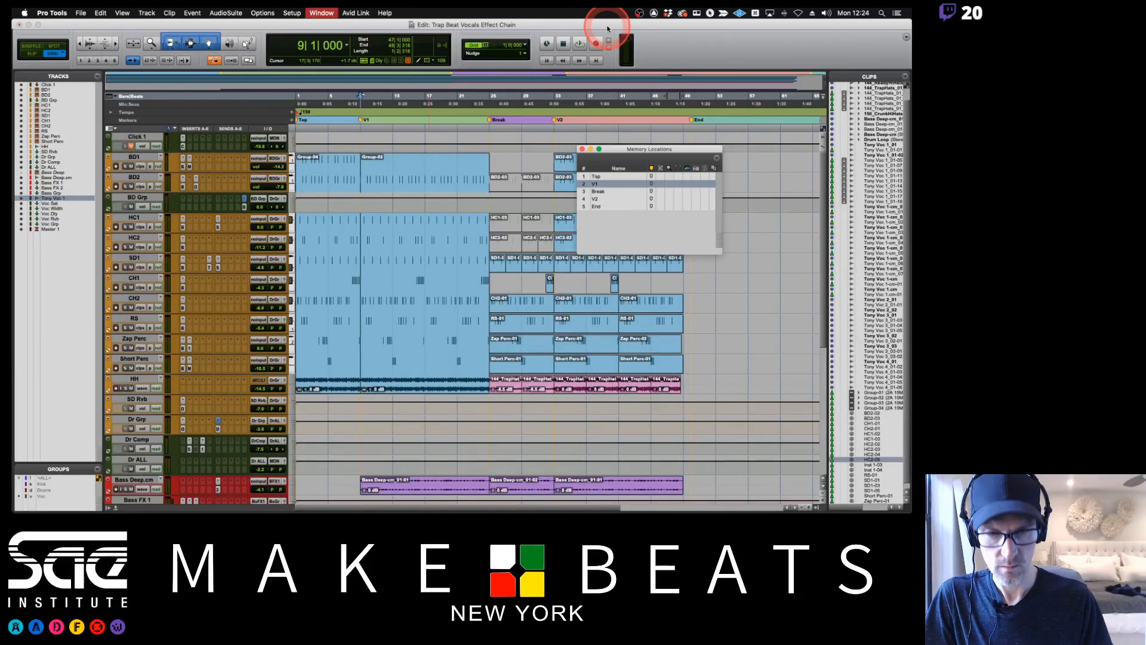
pyautogui.click(631, 177)
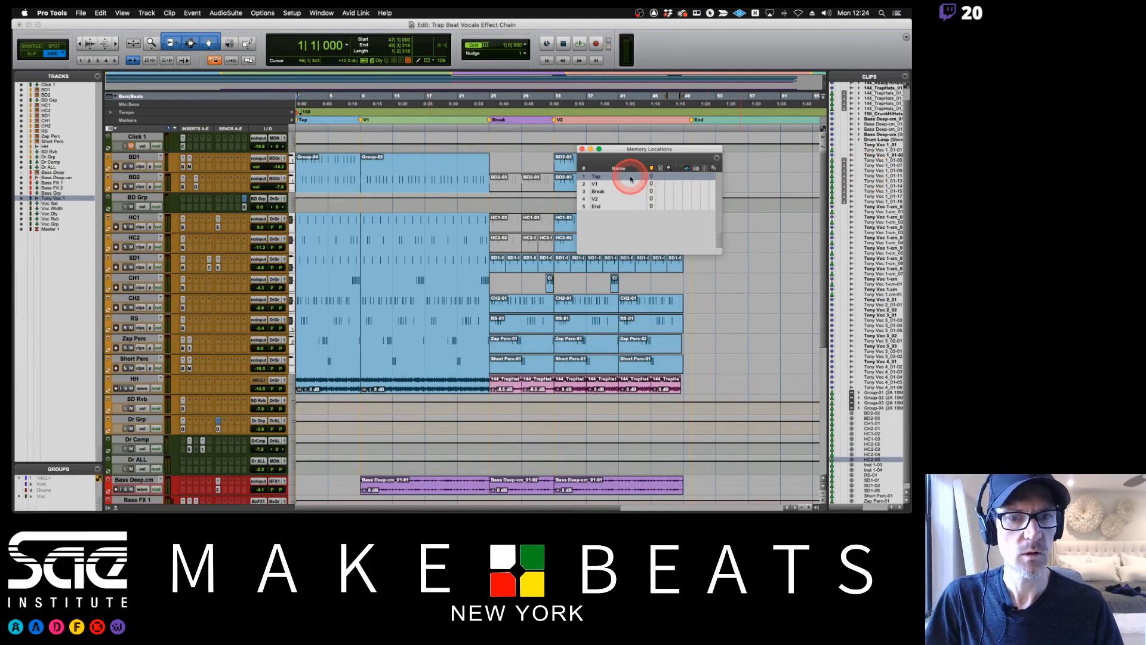
pyautogui.click(610, 205)
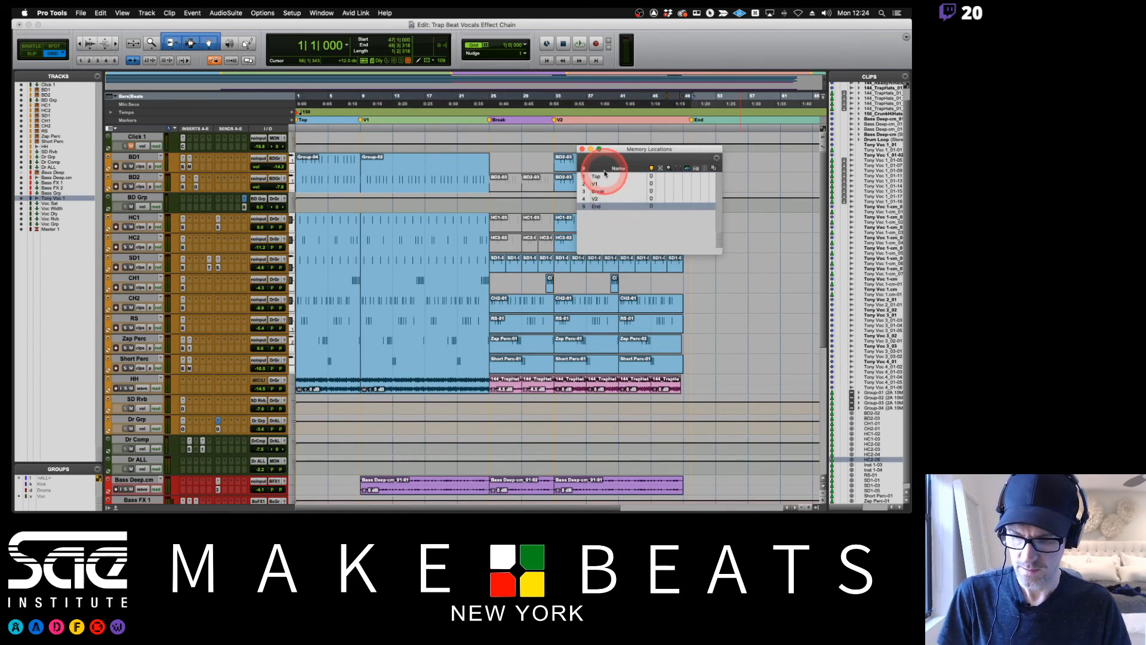
# Set up an offline mix bounce named Trap Cat as interleaved 24-bit, 44.1 kHz WAV plus MP3, keeping the highest-quality encoding speed.
pyautogui.press('alt+super+b')
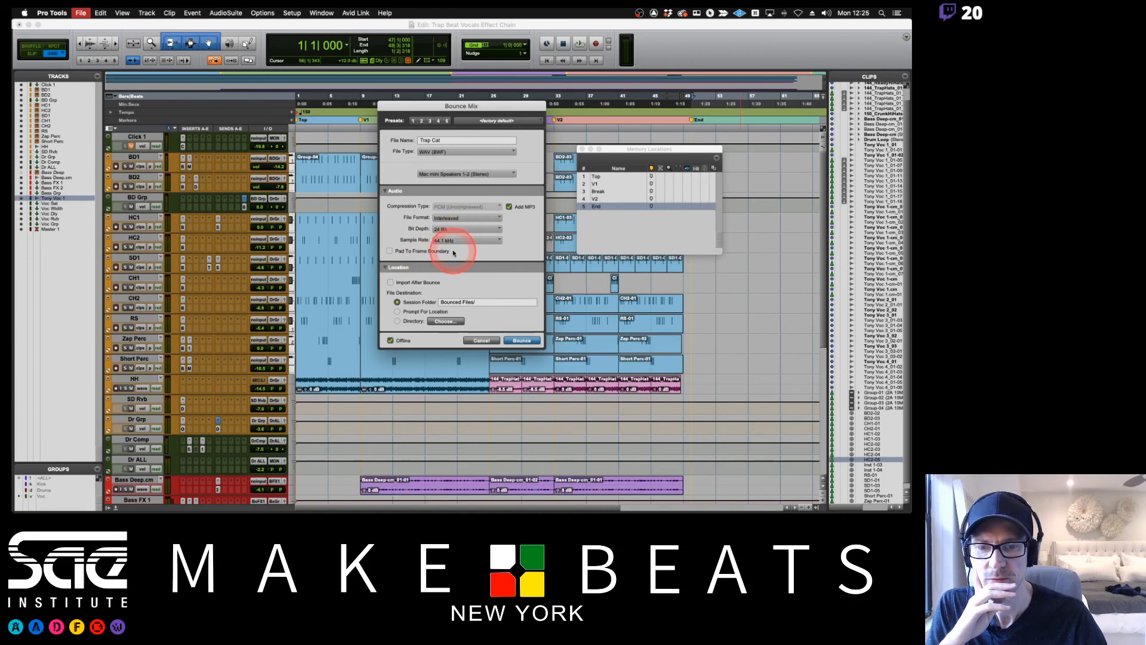
pyautogui.click(390, 252)
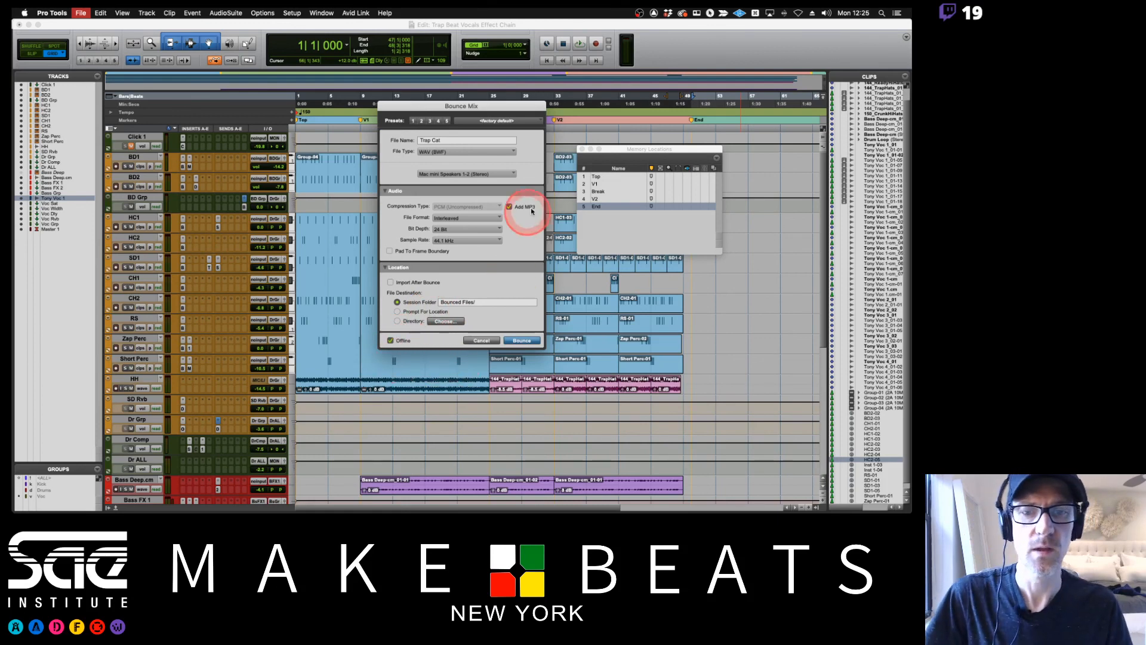
pyautogui.click(521, 339)
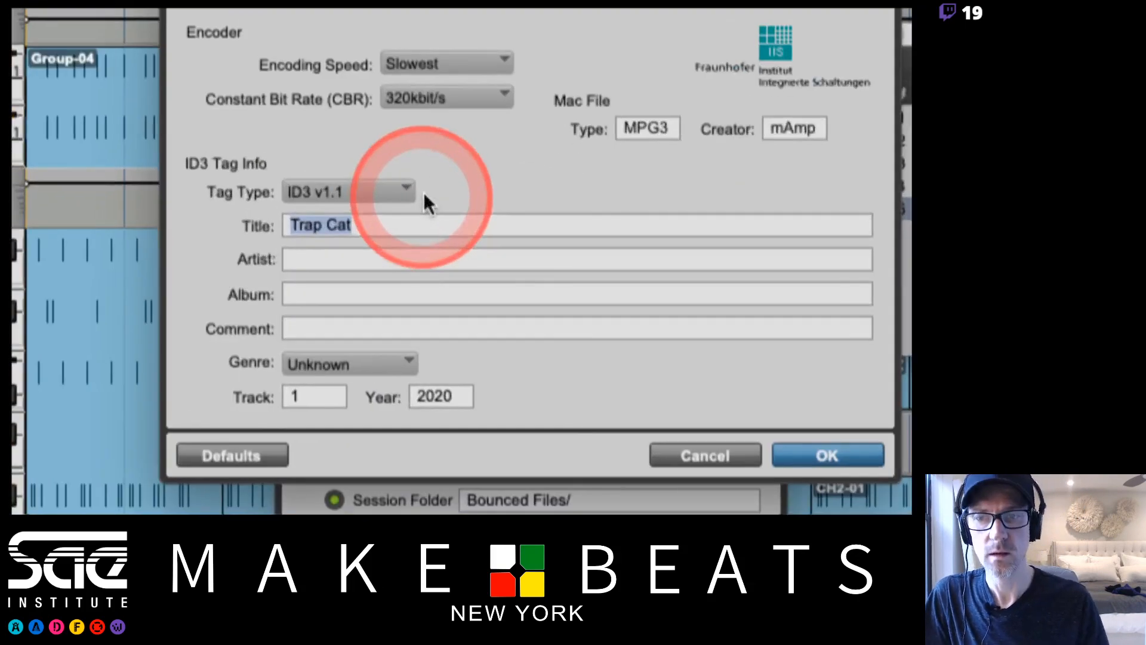
pyautogui.click(439, 157)
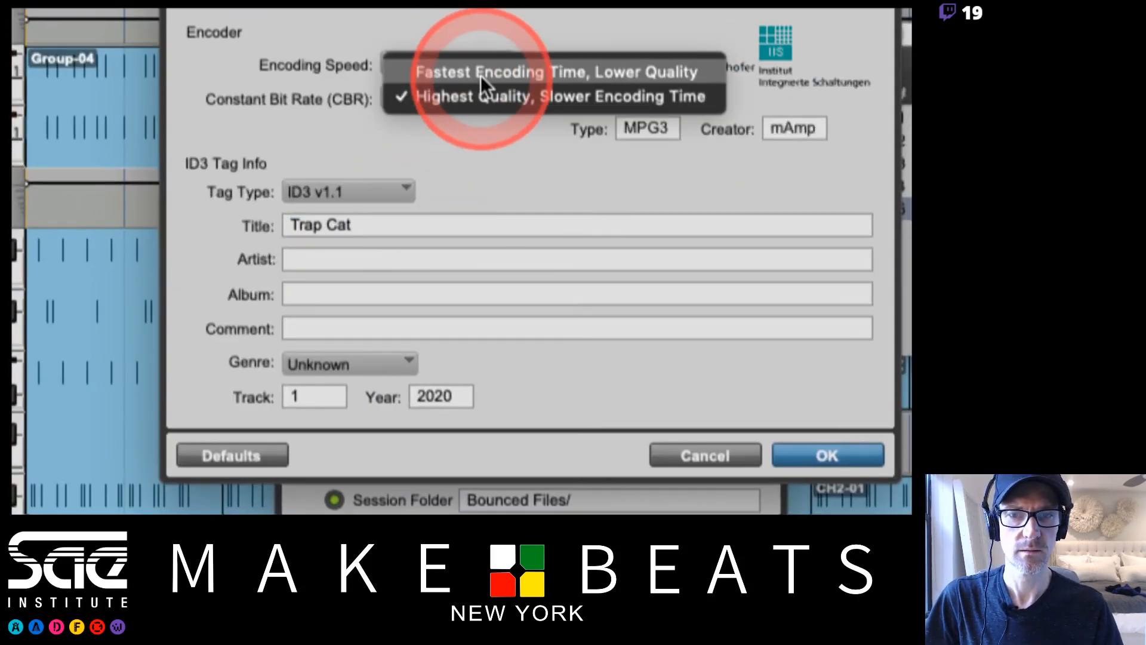
pyautogui.click(490, 127)
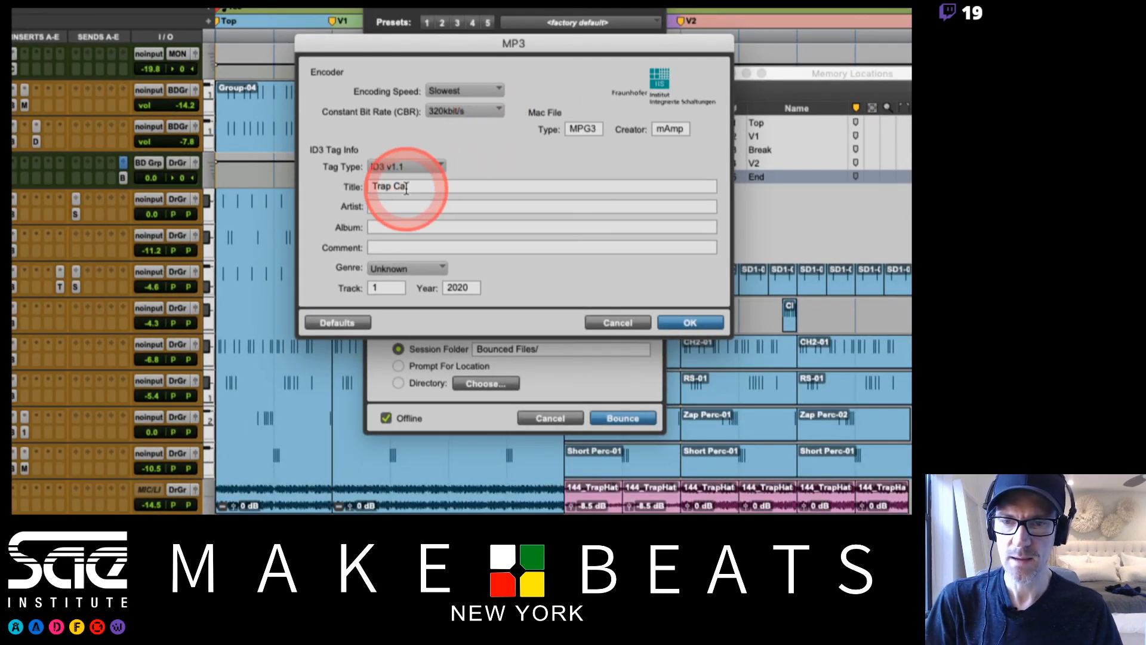
# Fill in the MP3 tags with the artist's name, the album Pyjama Party and the comment "Yeah Boi.".
pyautogui.click(401, 201)
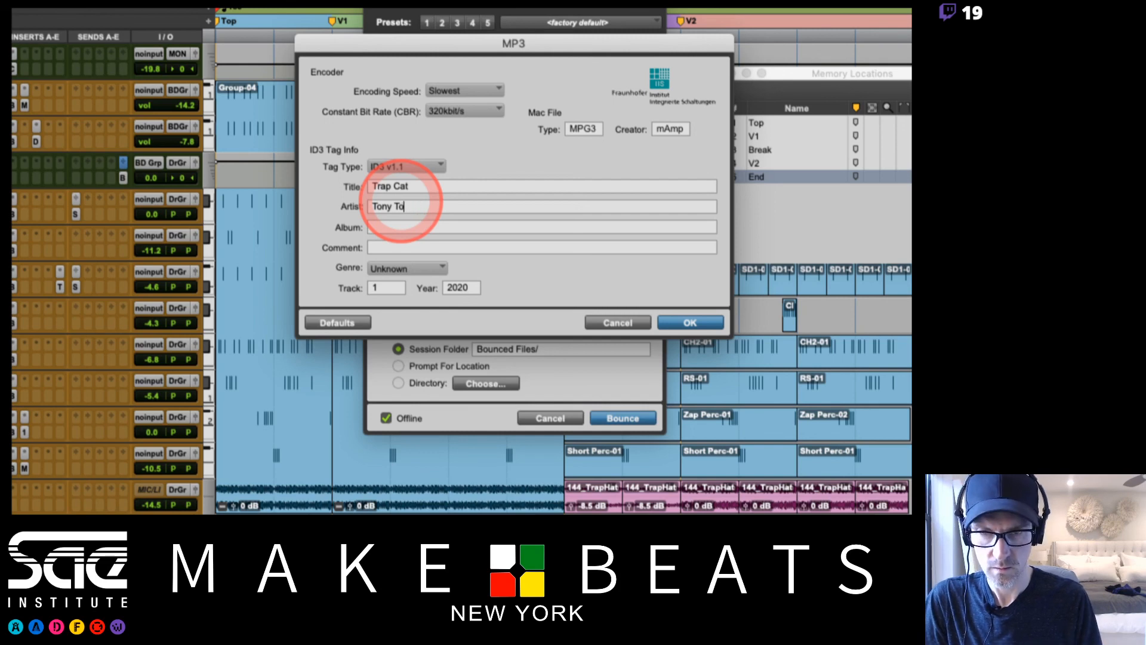
pyautogui.click(402, 229)
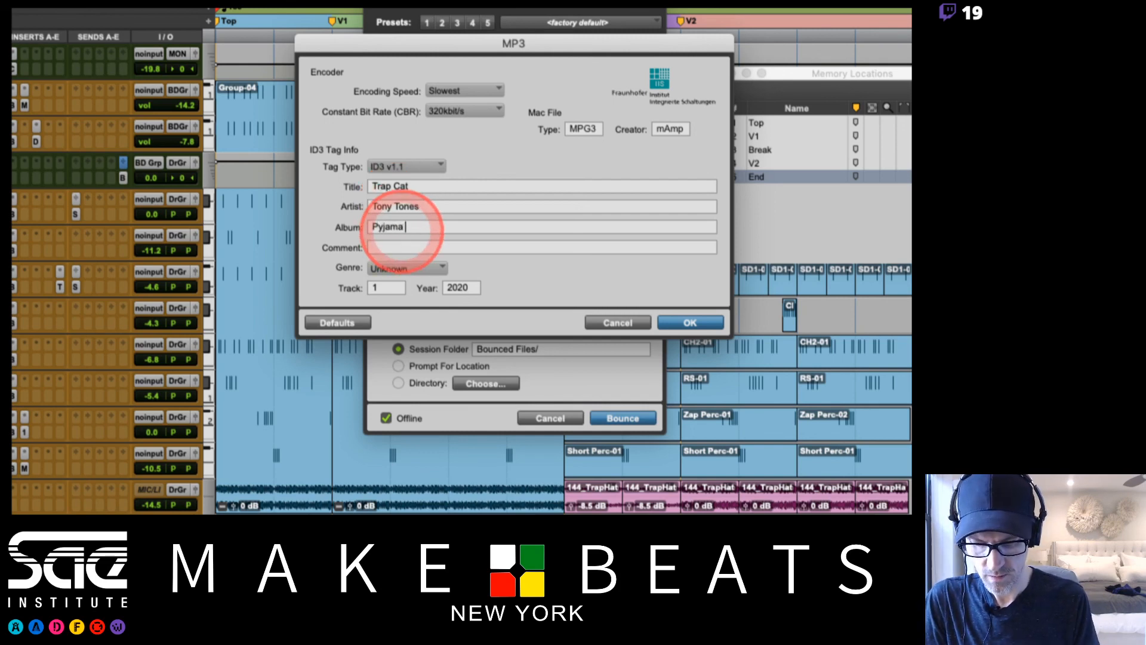
pyautogui.click(406, 247)
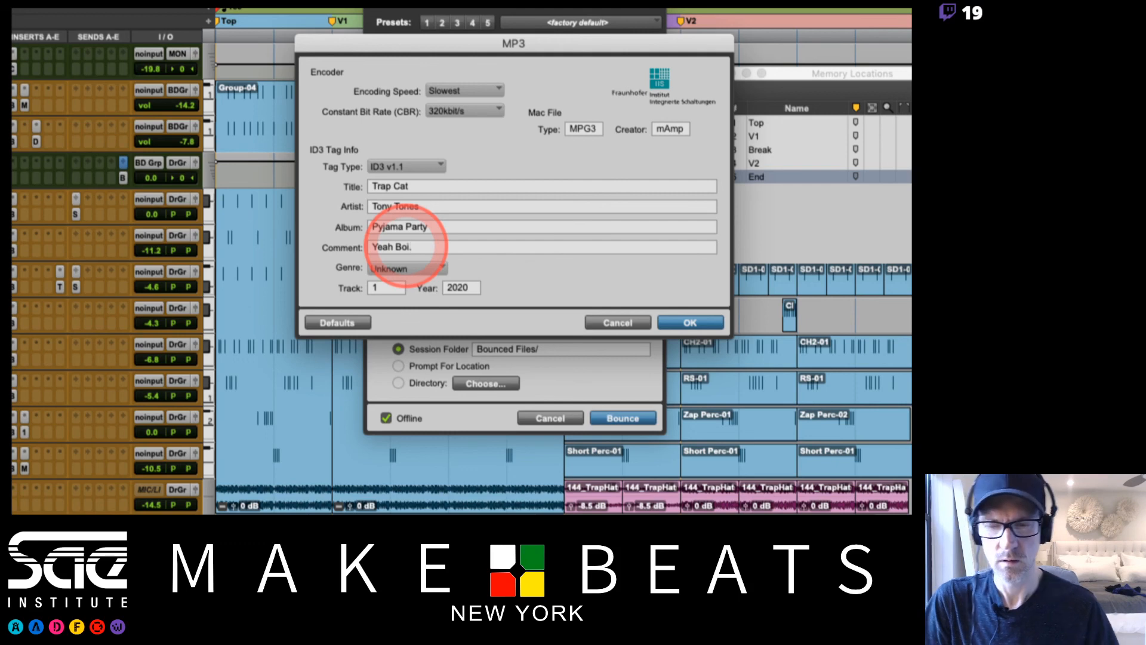
# Set the MP3 genre to Salsa and confirm the MP3 options to run the bounce.
pyautogui.click(428, 266)
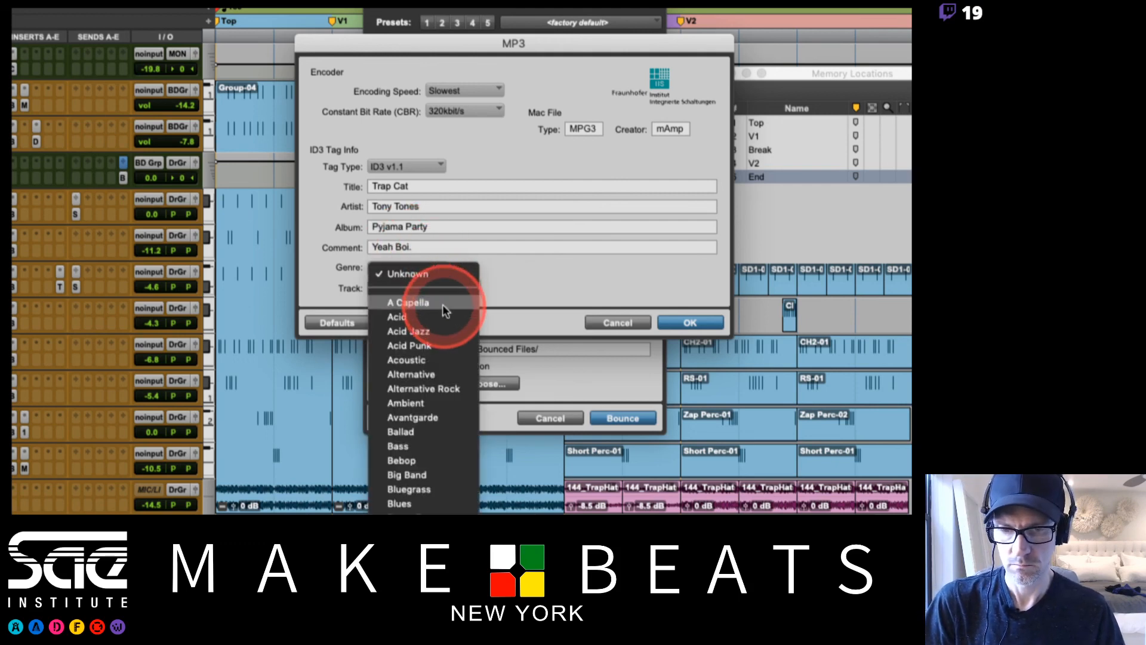
pyautogui.scroll(-20, 445, 310)
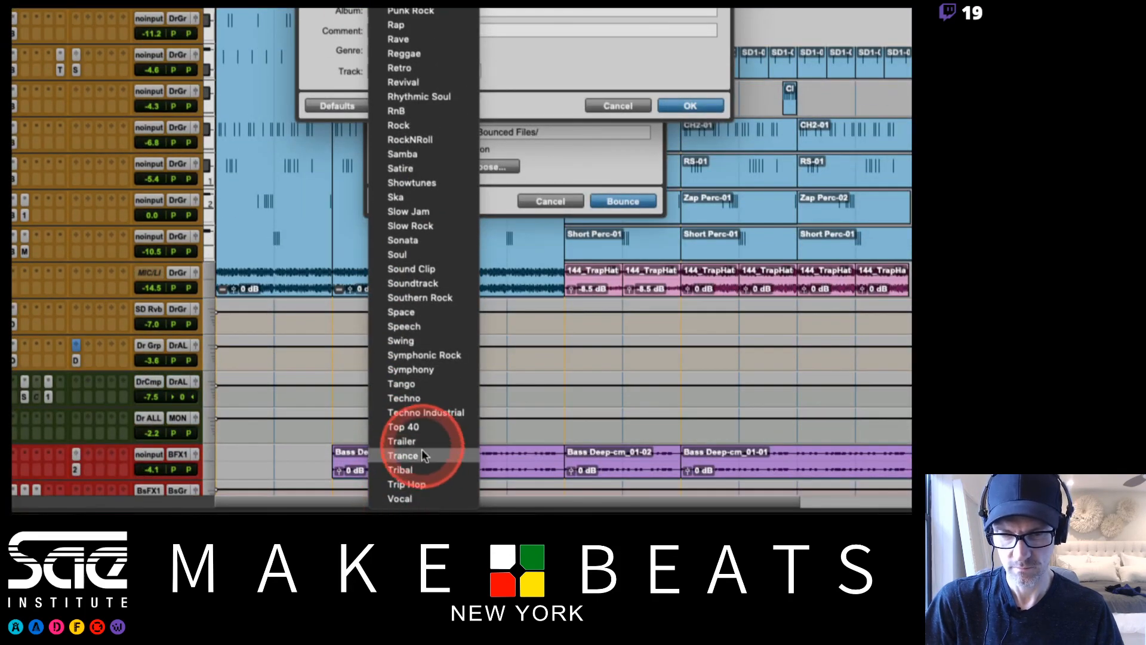
pyautogui.moveTo(435, 312); pyautogui.dragTo(410, 165)
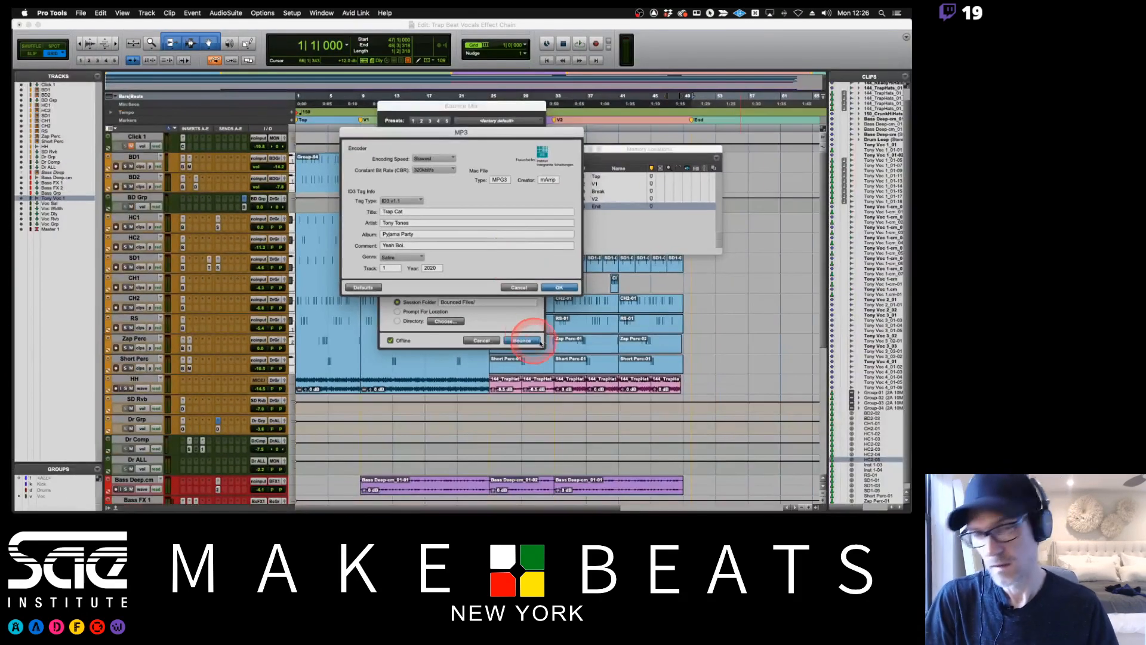
pyautogui.click(551, 287)
pyautogui.click(521, 340)
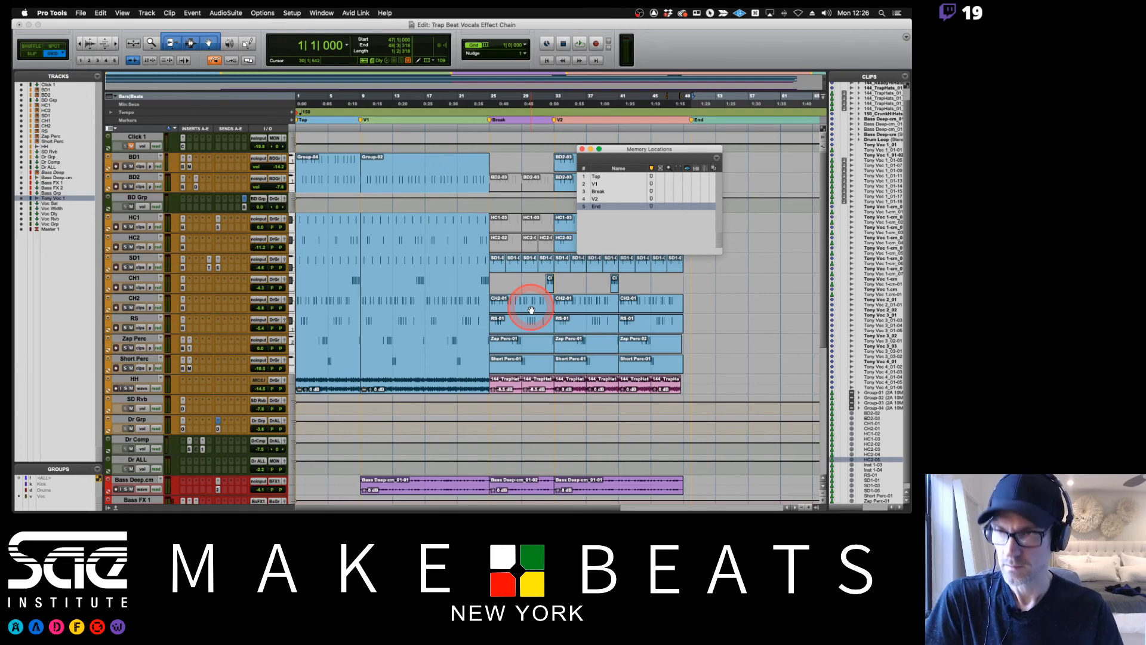
# Show the Mix window, bypass Maxim on Master 1 and play the mix.
pyautogui.press('super+equal')
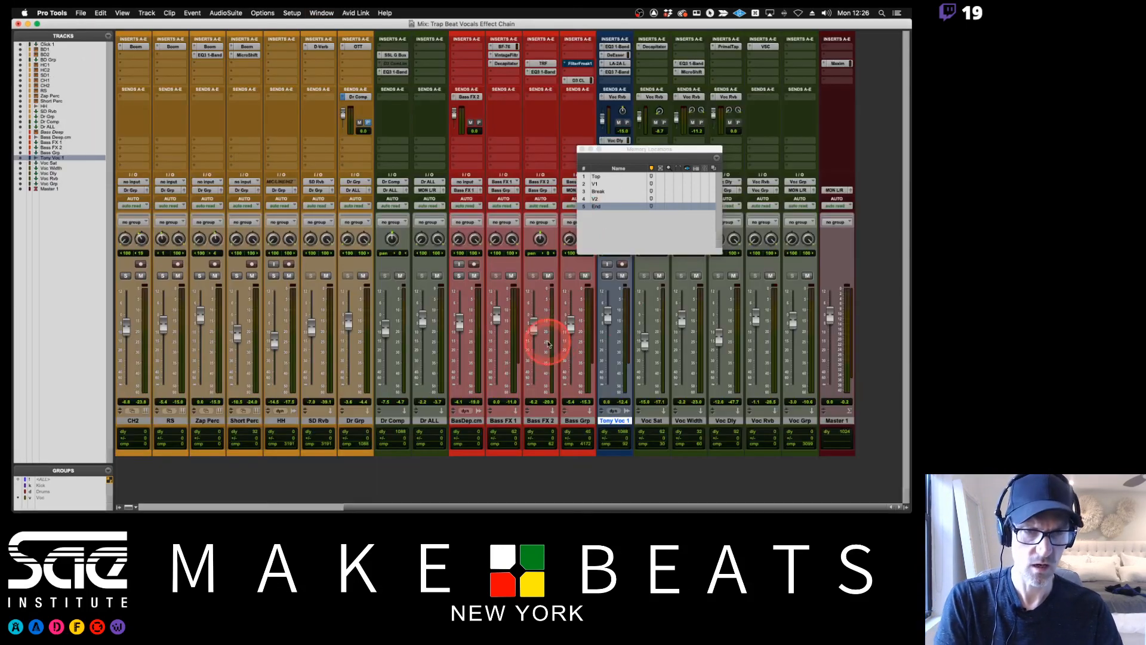
pyautogui.keyDown('super'); pyautogui.click(843, 63); pyautogui.keyUp('super')
pyautogui.press('space')
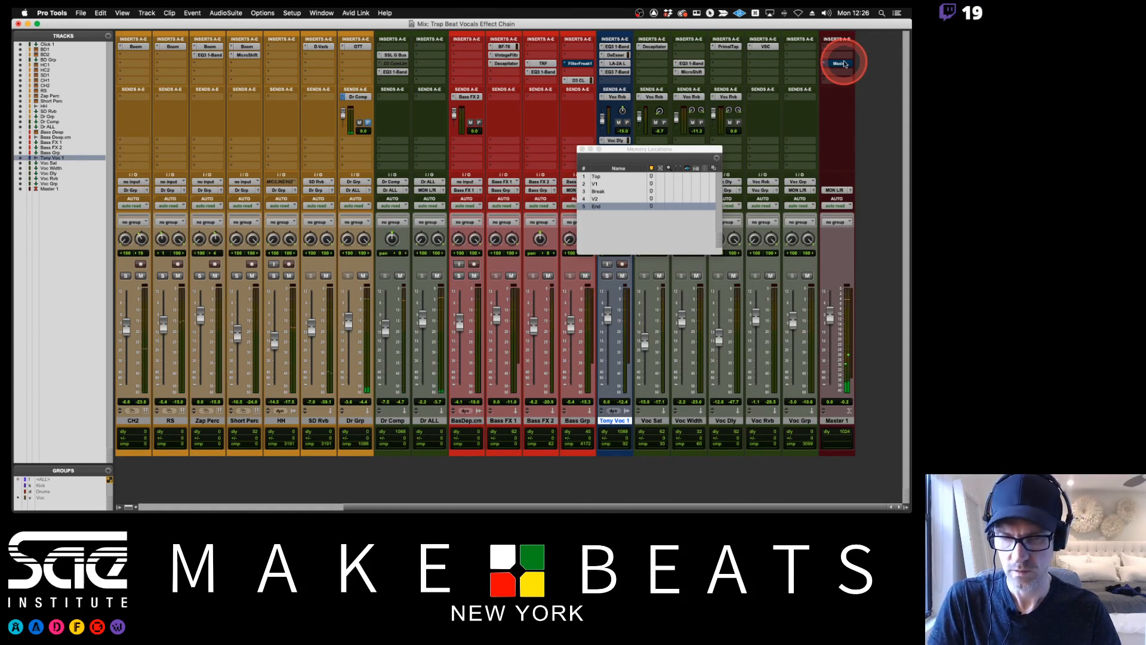
# Make the Maxim insert on Master 1 inactive and close the Memory Locations window.
pyautogui.press('super+Tab')
pyautogui.press('super+Tab')
pyautogui.press('super+Tab')
pyautogui.press('super+Tab')
pyautogui.press('super+Tab')
pyautogui.press('super+Tab')
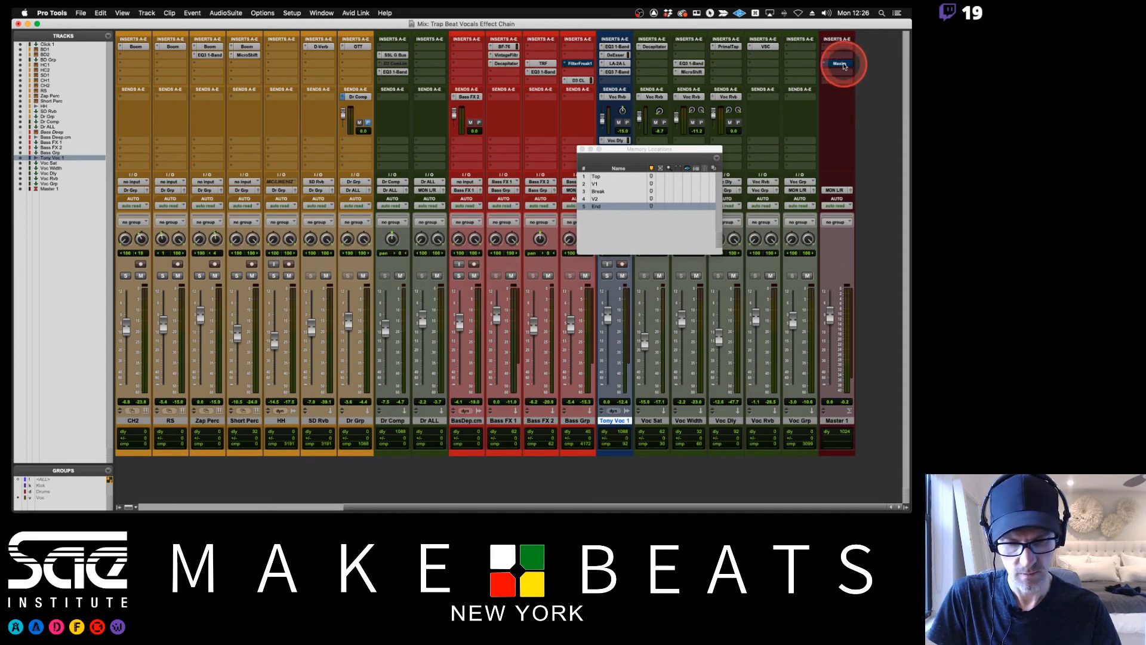
pyautogui.keyDown('ctrl'); pyautogui.keyDown('super'); pyautogui.click(844, 66); pyautogui.keyUp('super'); pyautogui.keyUp('ctrl')
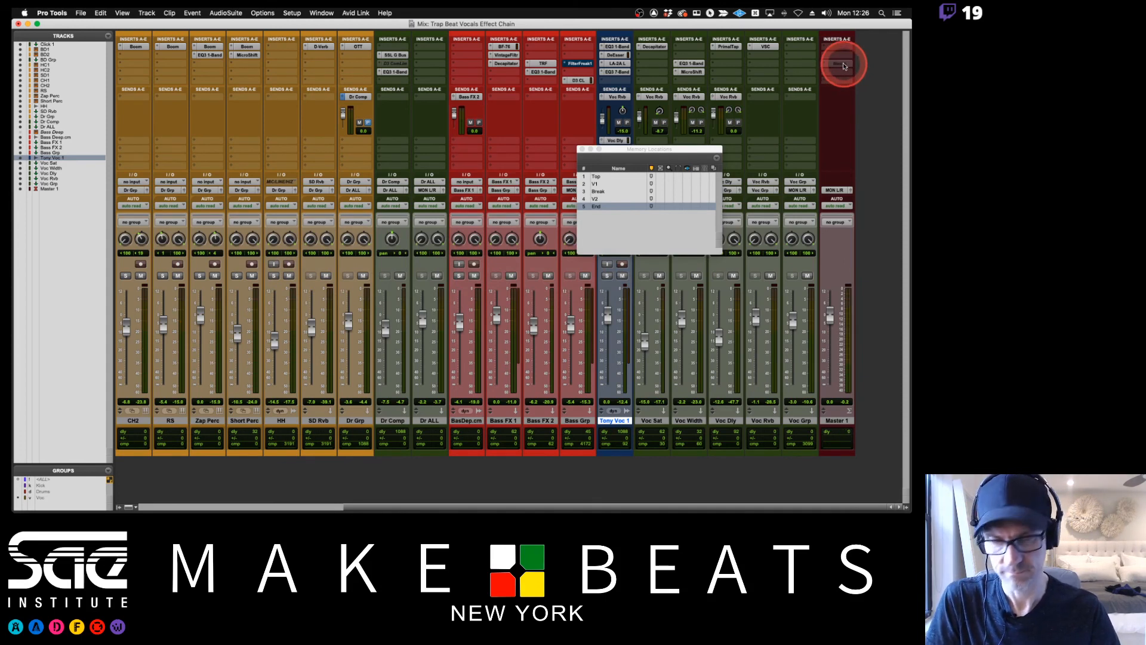
pyautogui.click(582, 149)
# Switch to OBS.
pyautogui.press('super+Tab')
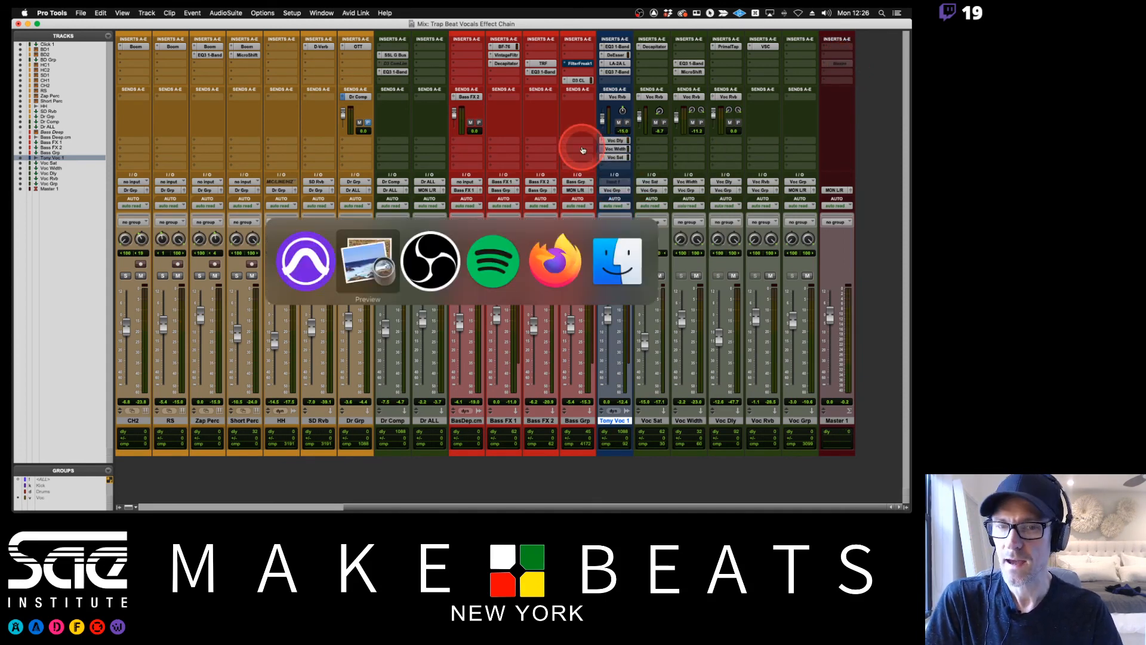
pyautogui.press('super+Tab')
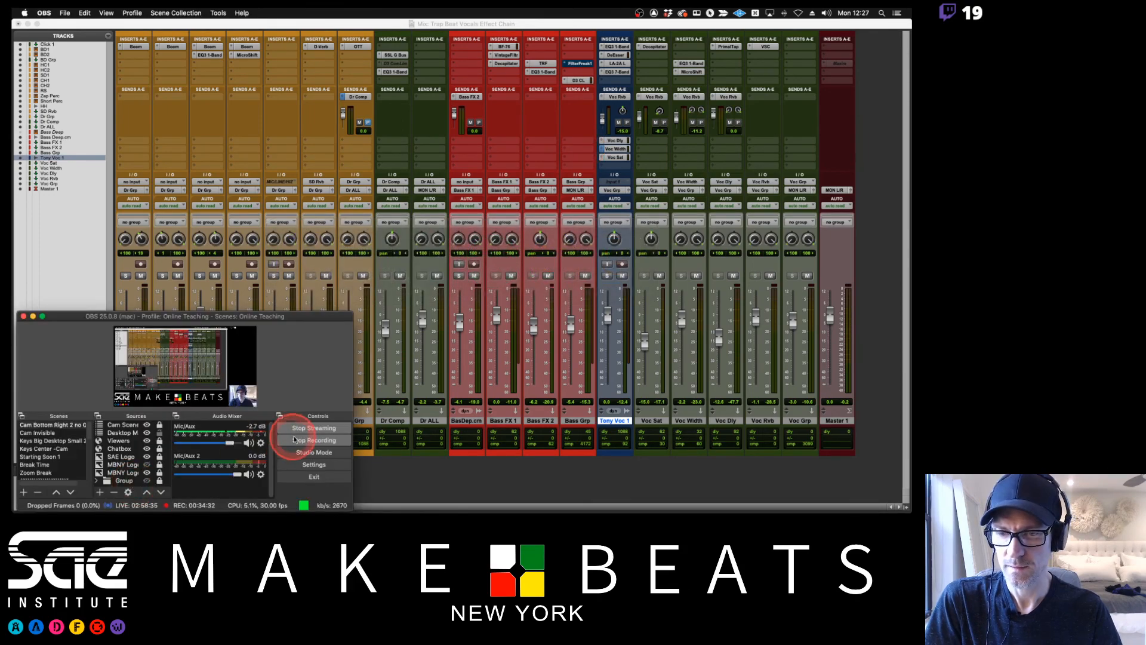